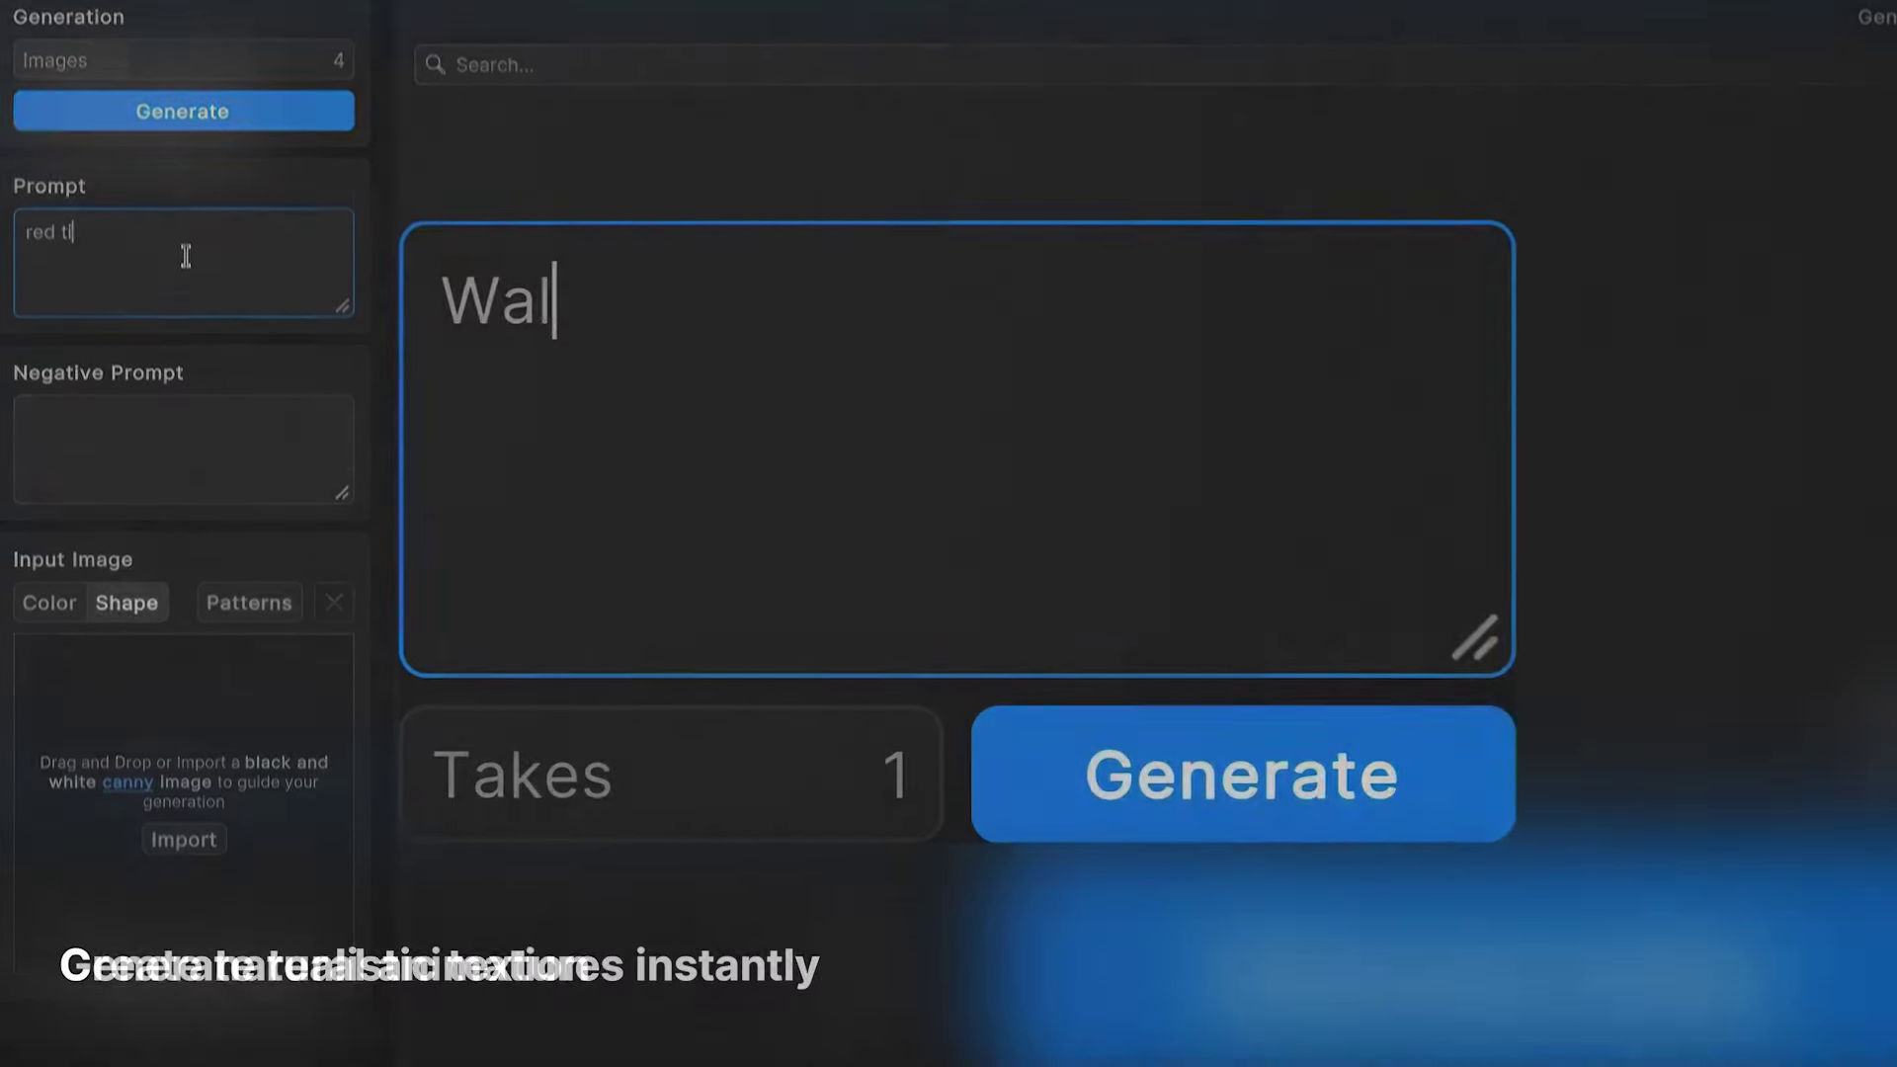
text(k forward)
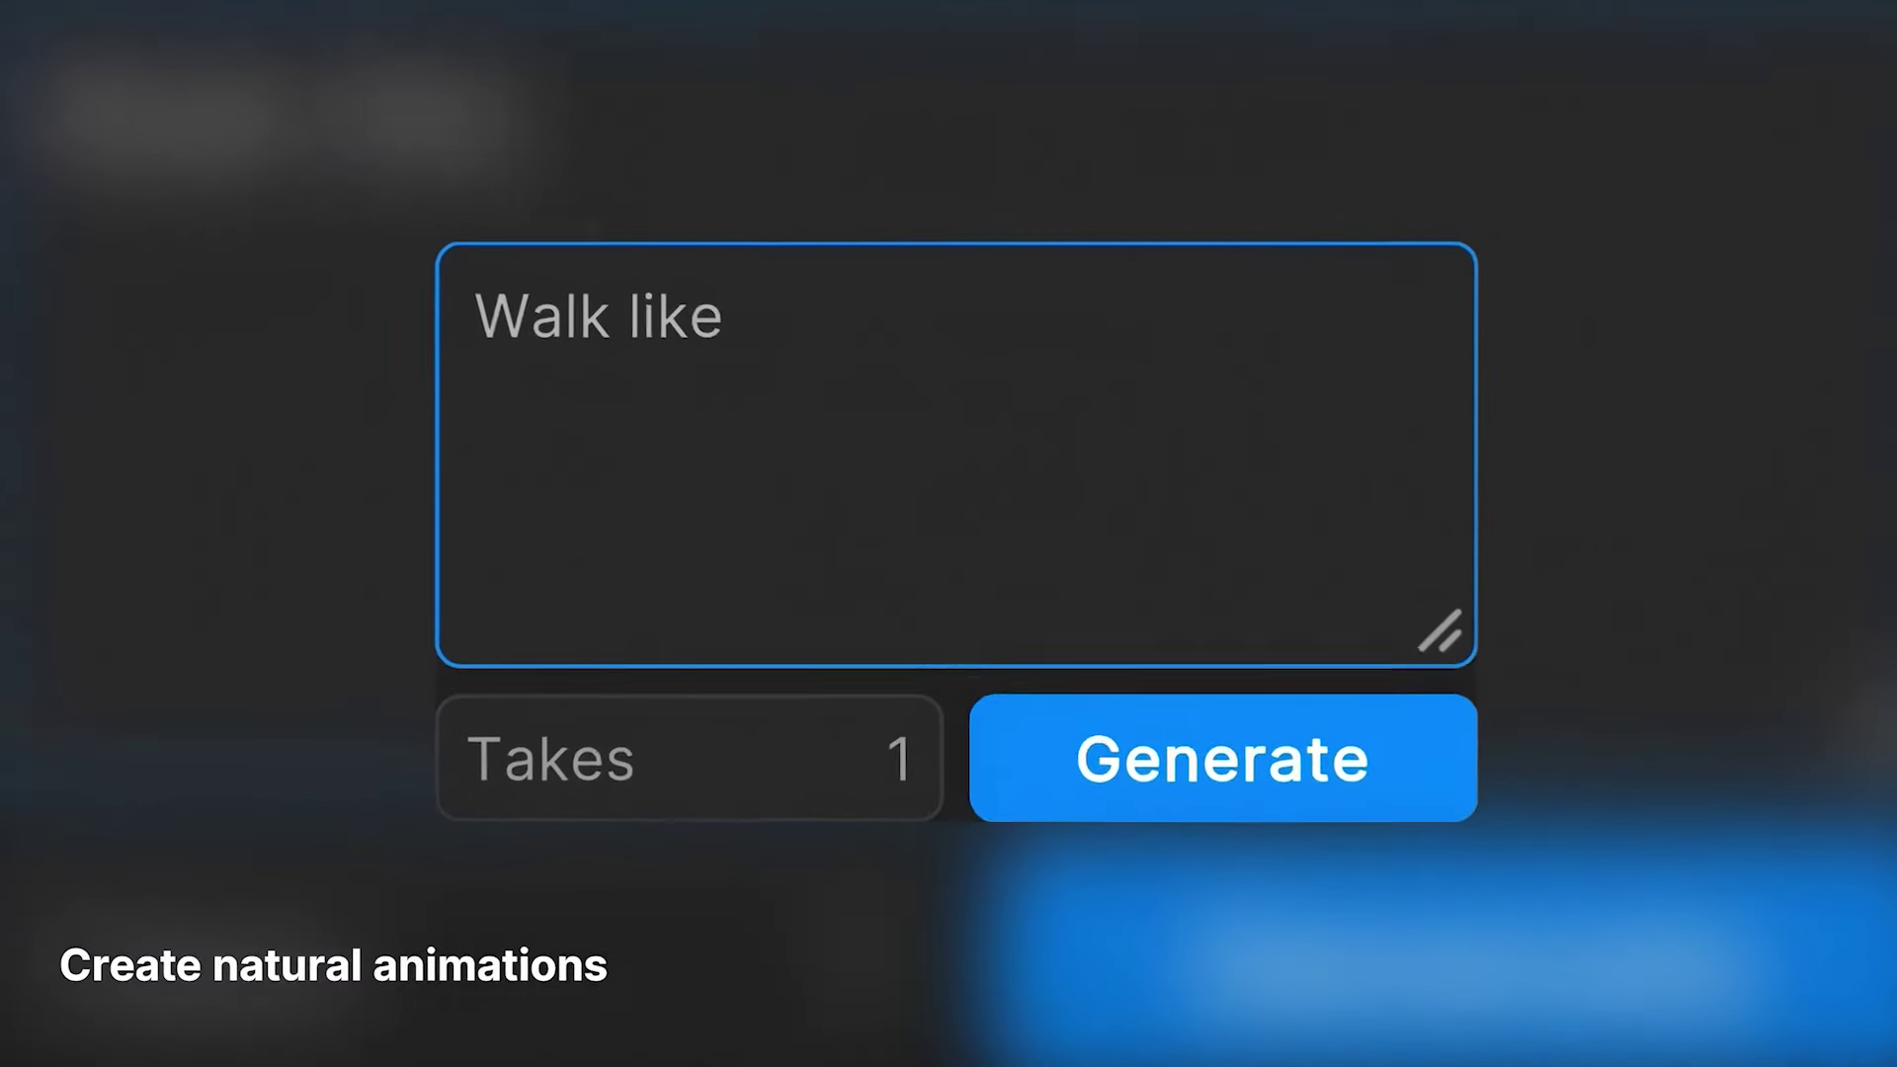
text(a zombie)
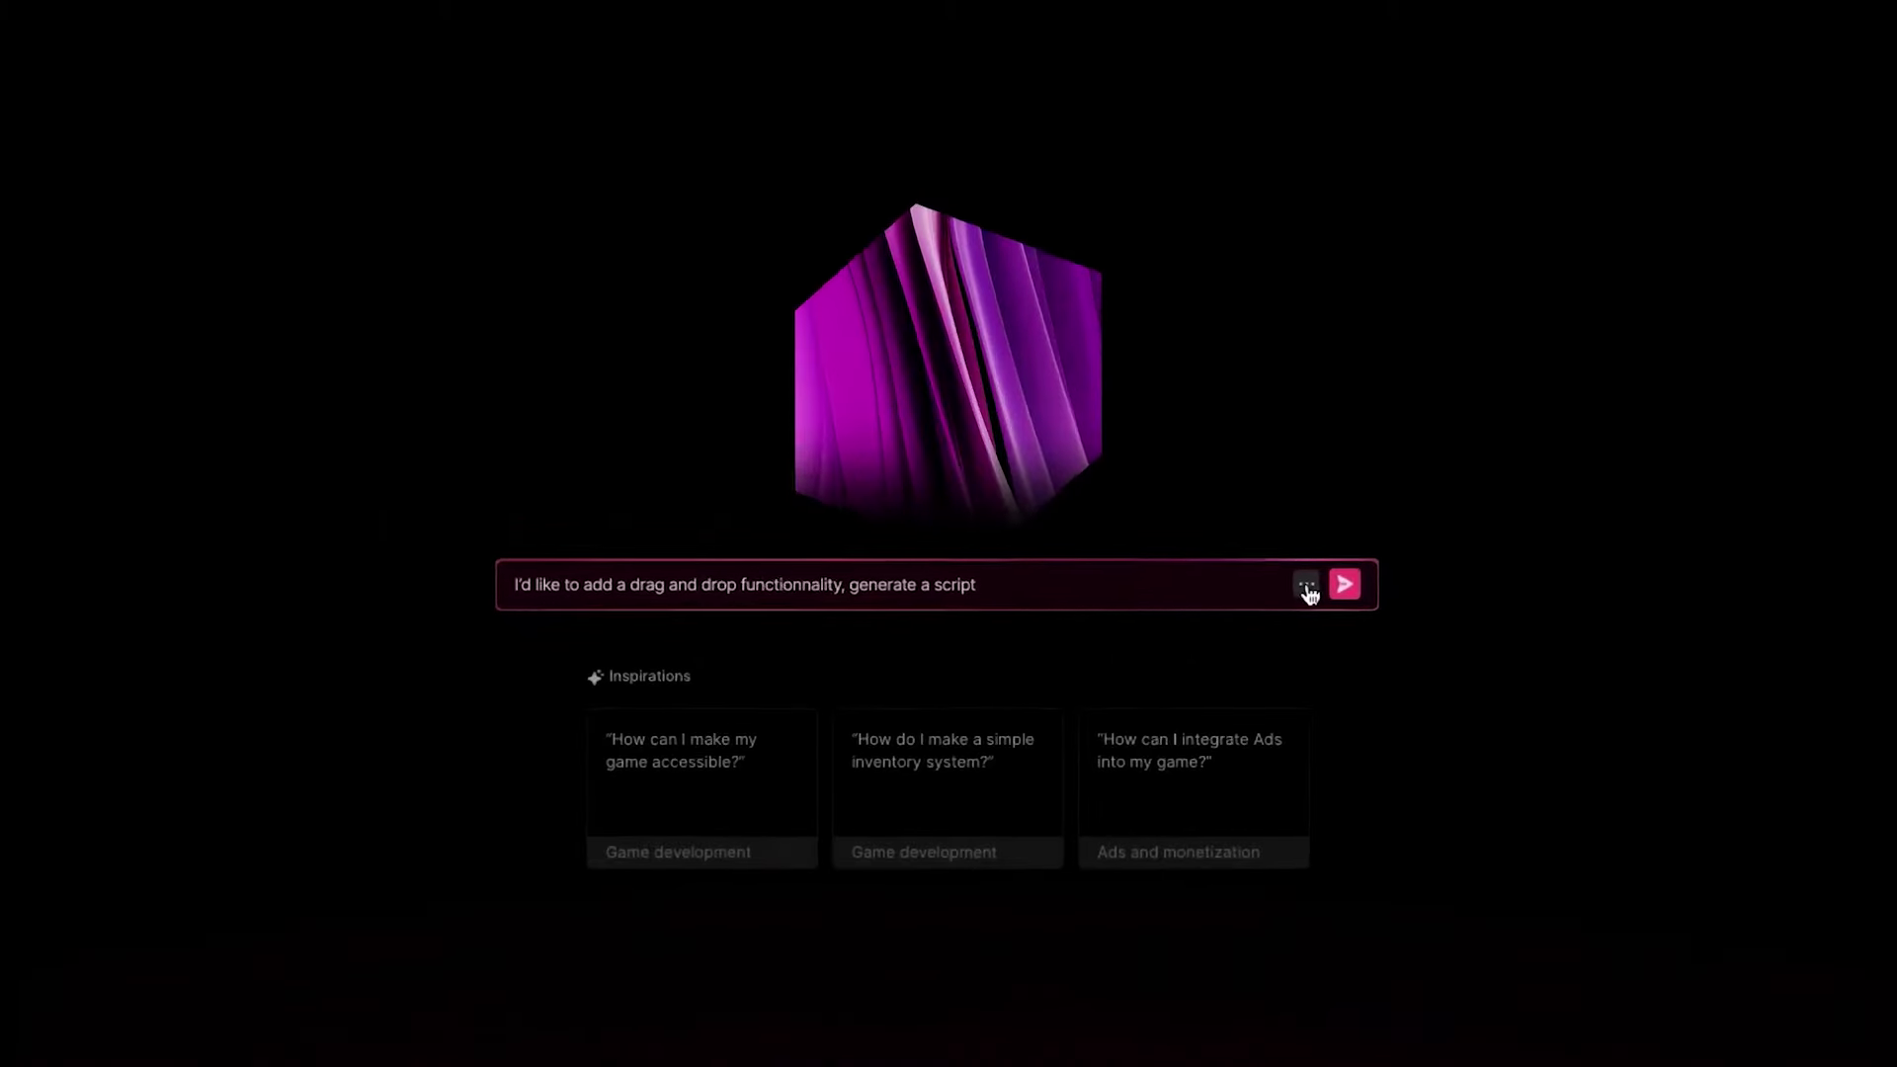
click(1307, 585)
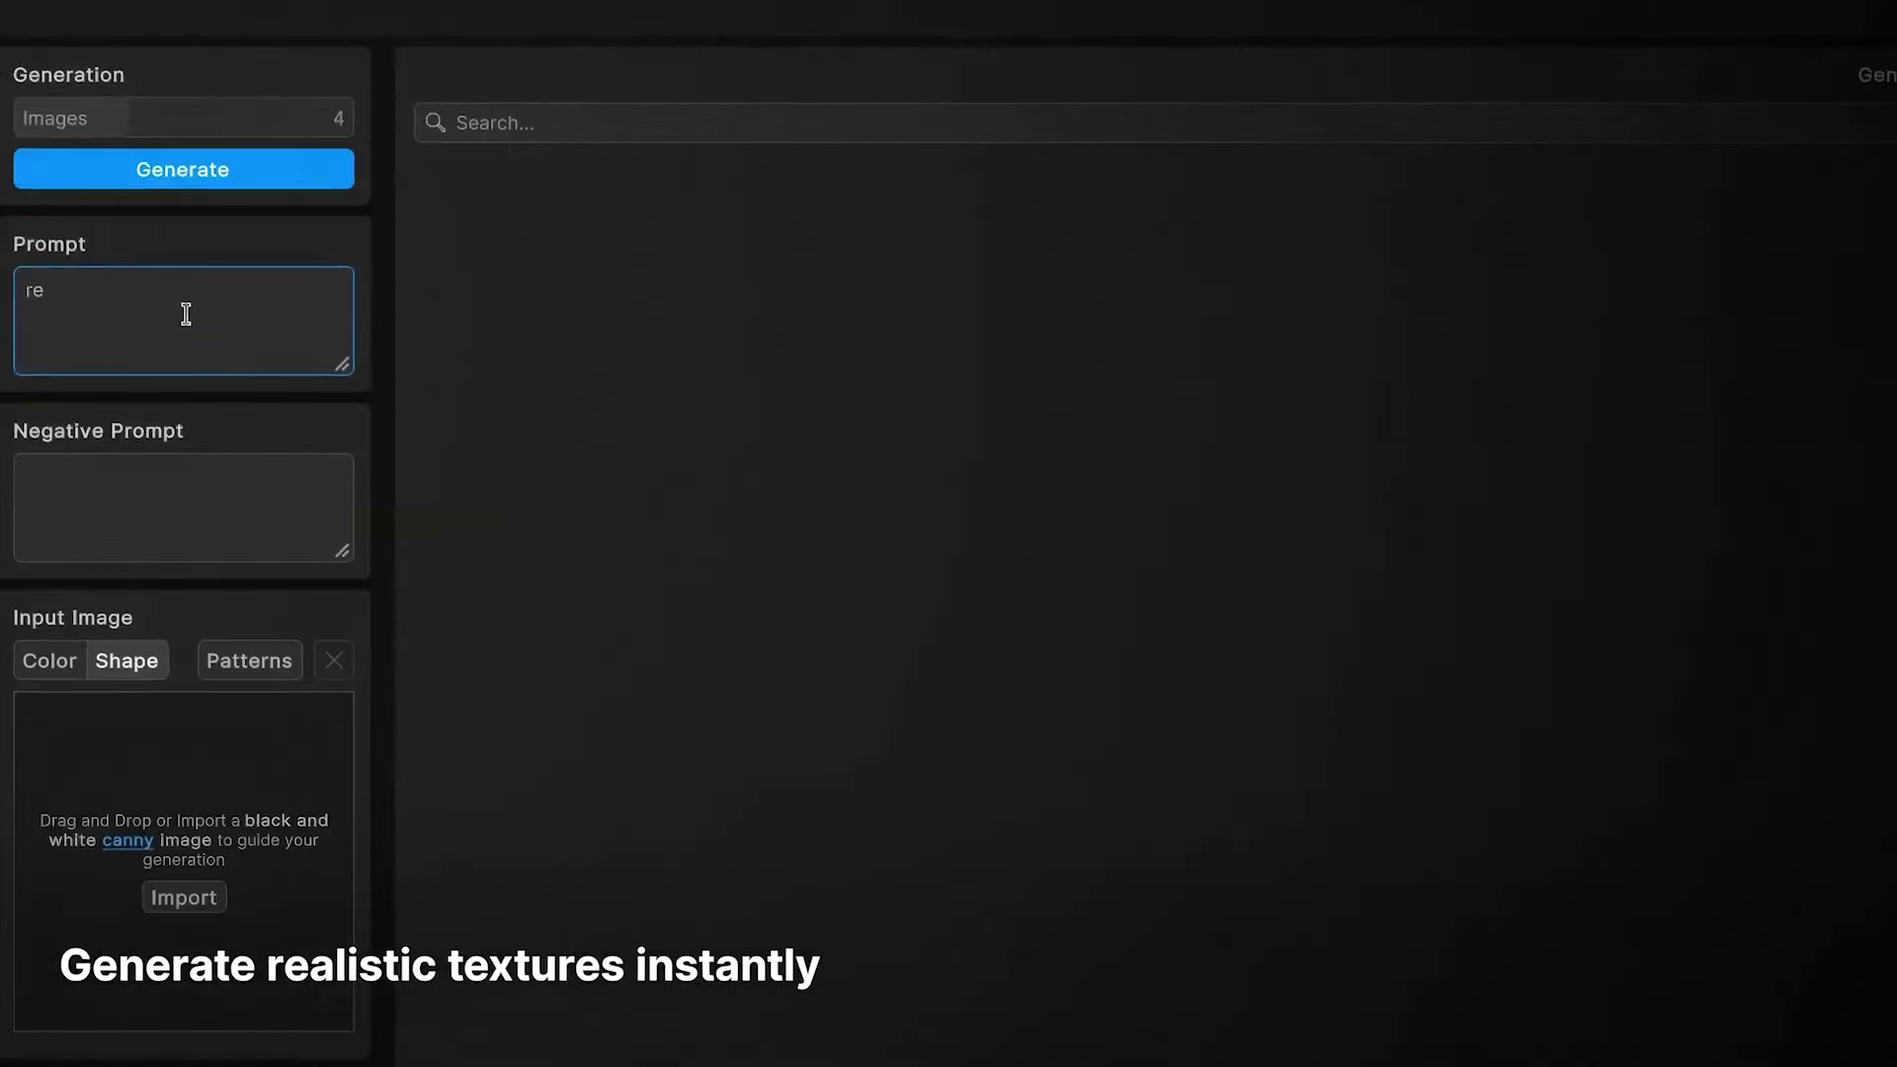
text(d tile)
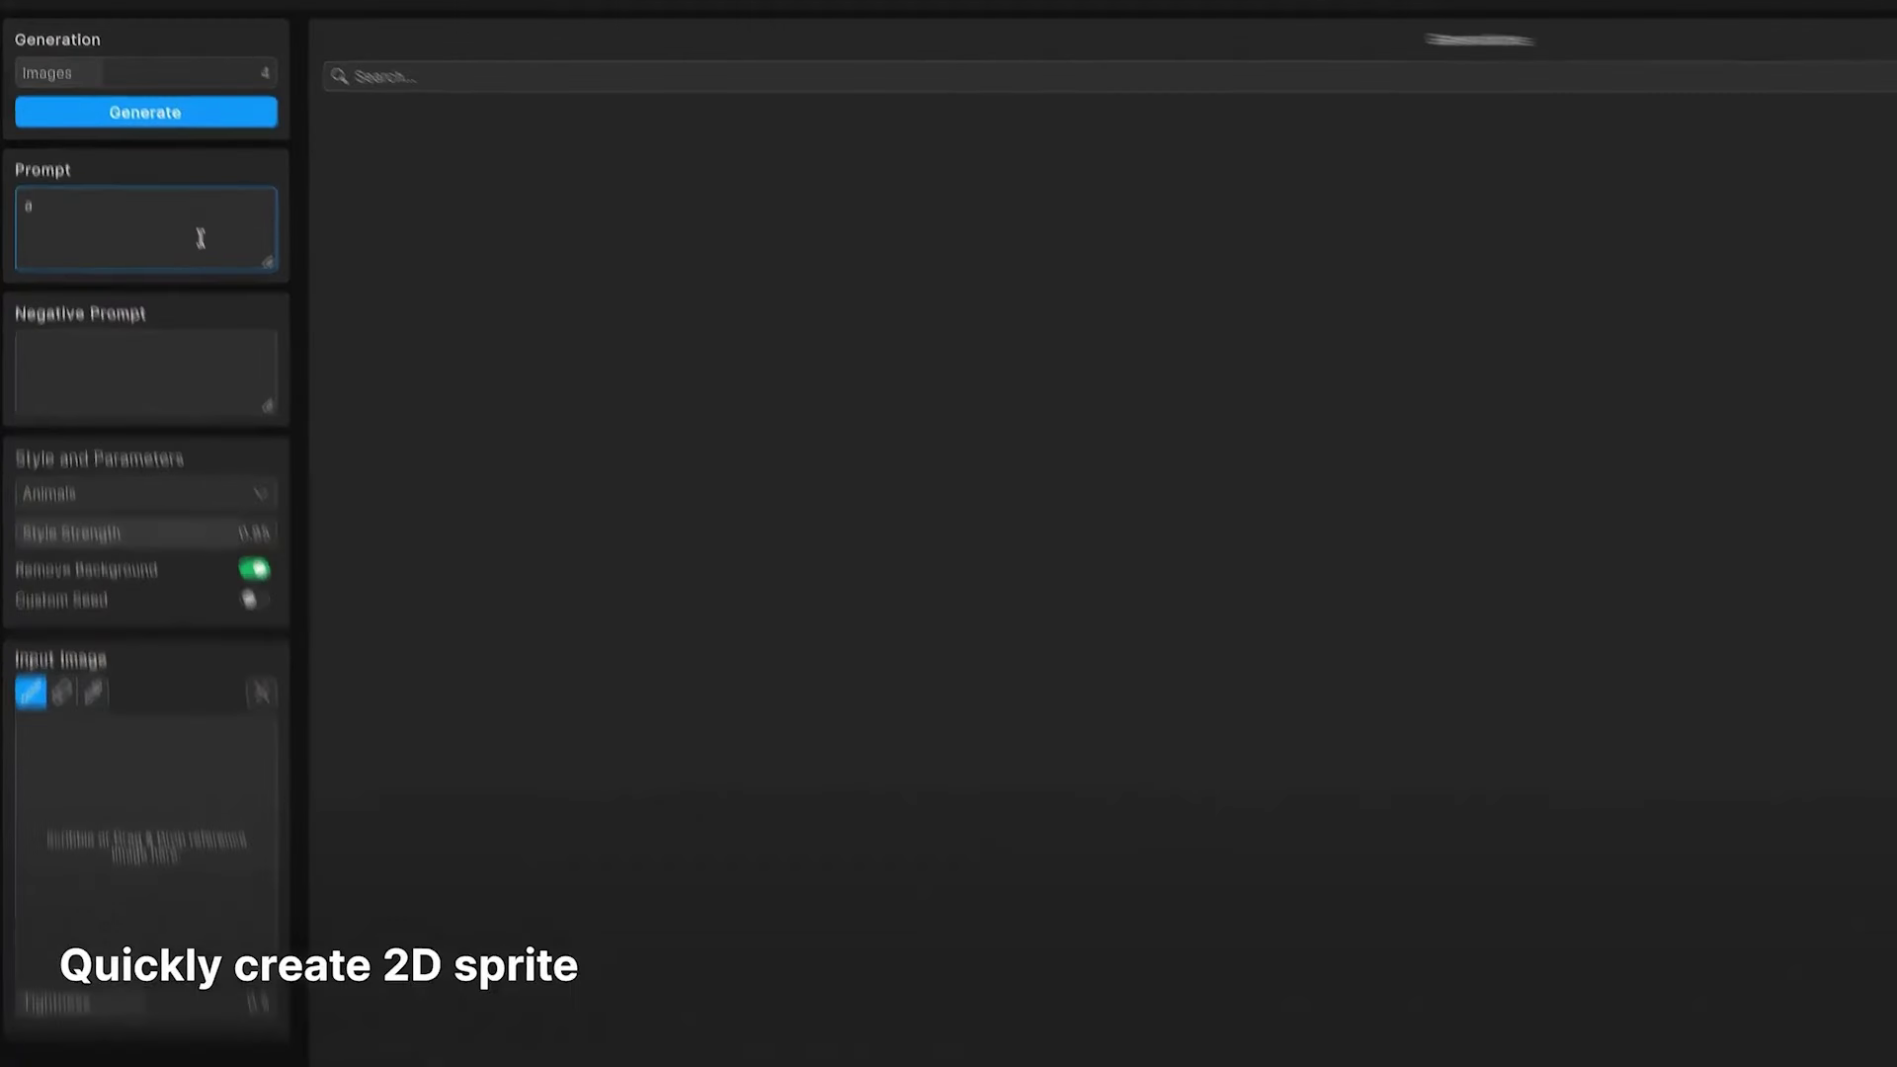
Generate 2D sprites from the prompt "puppy sitting" and mask a hat area above one puppy's head
text(puppy sitting)
click(265, 174)
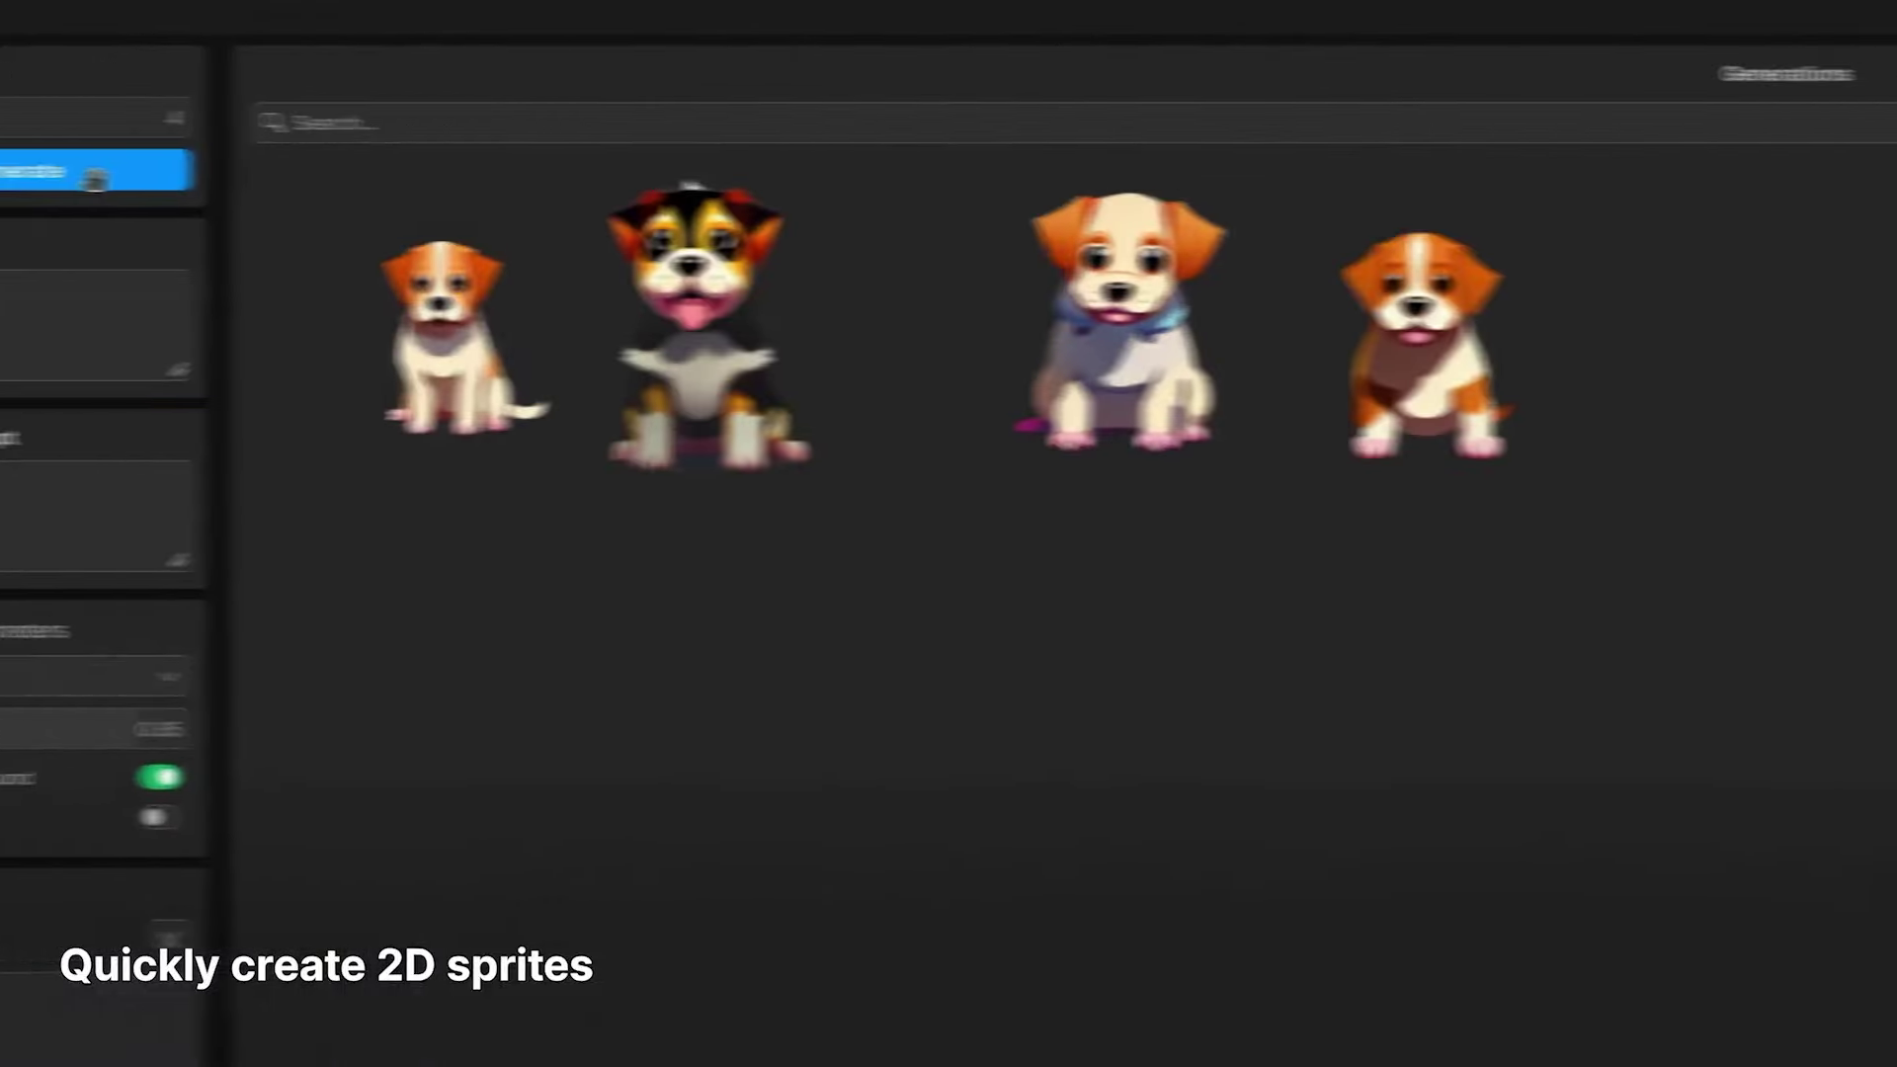
mouse_move(499, 226)
click(492, 184)
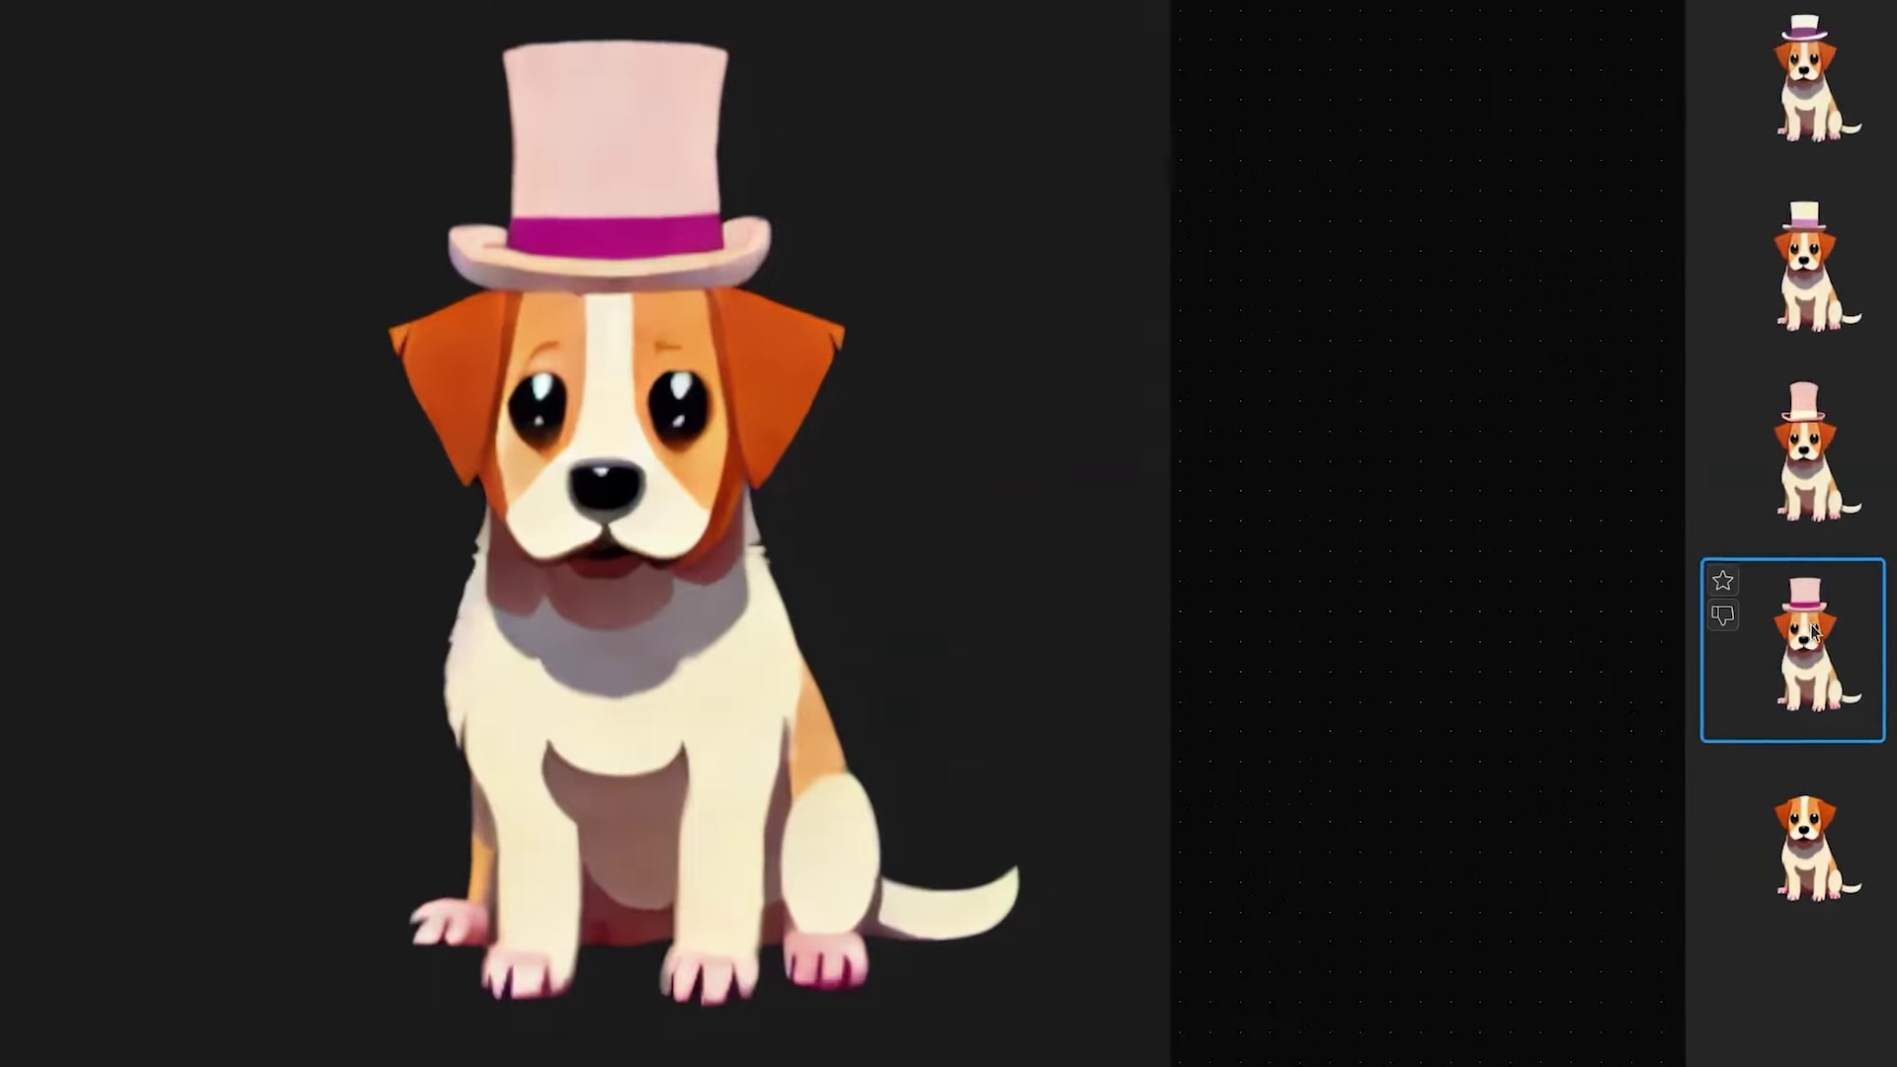
click(1790, 265)
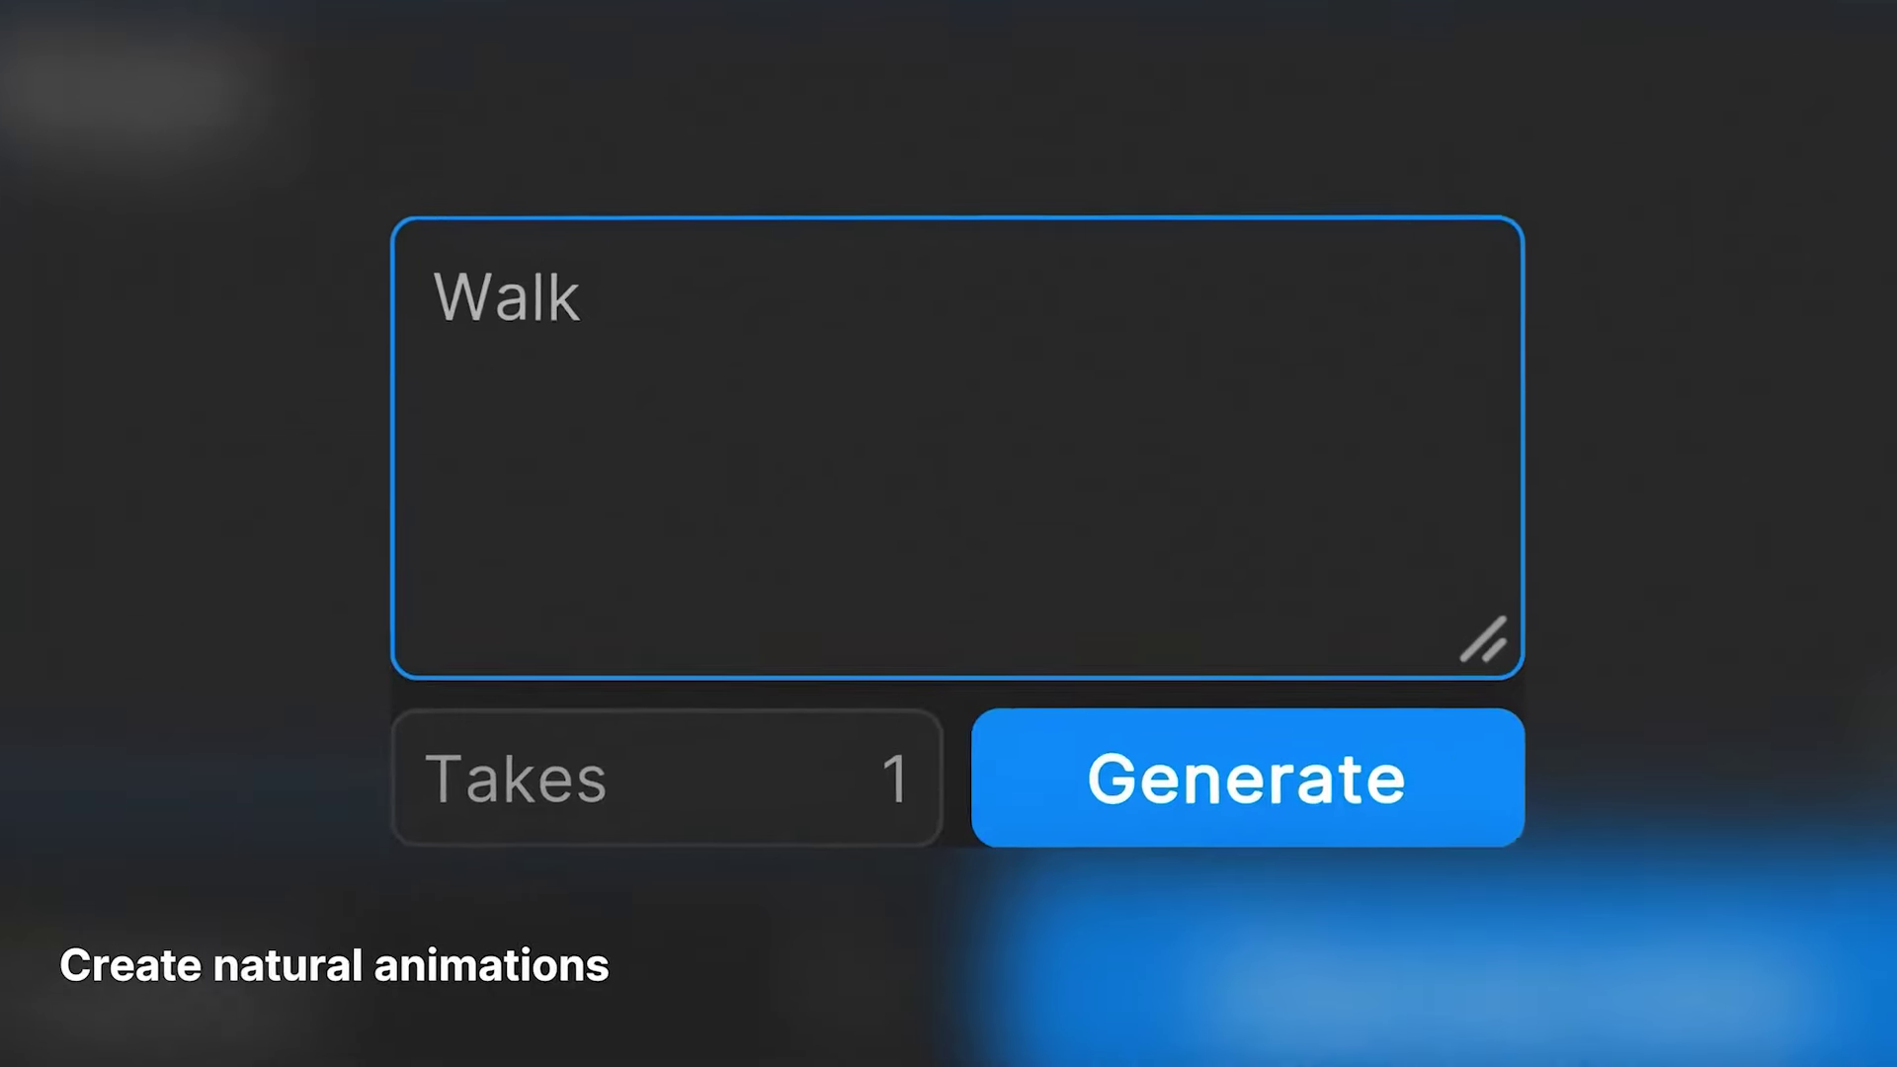
Write the animation prompt "Walk forward" and extend it with "like a zombie"
text(forward)
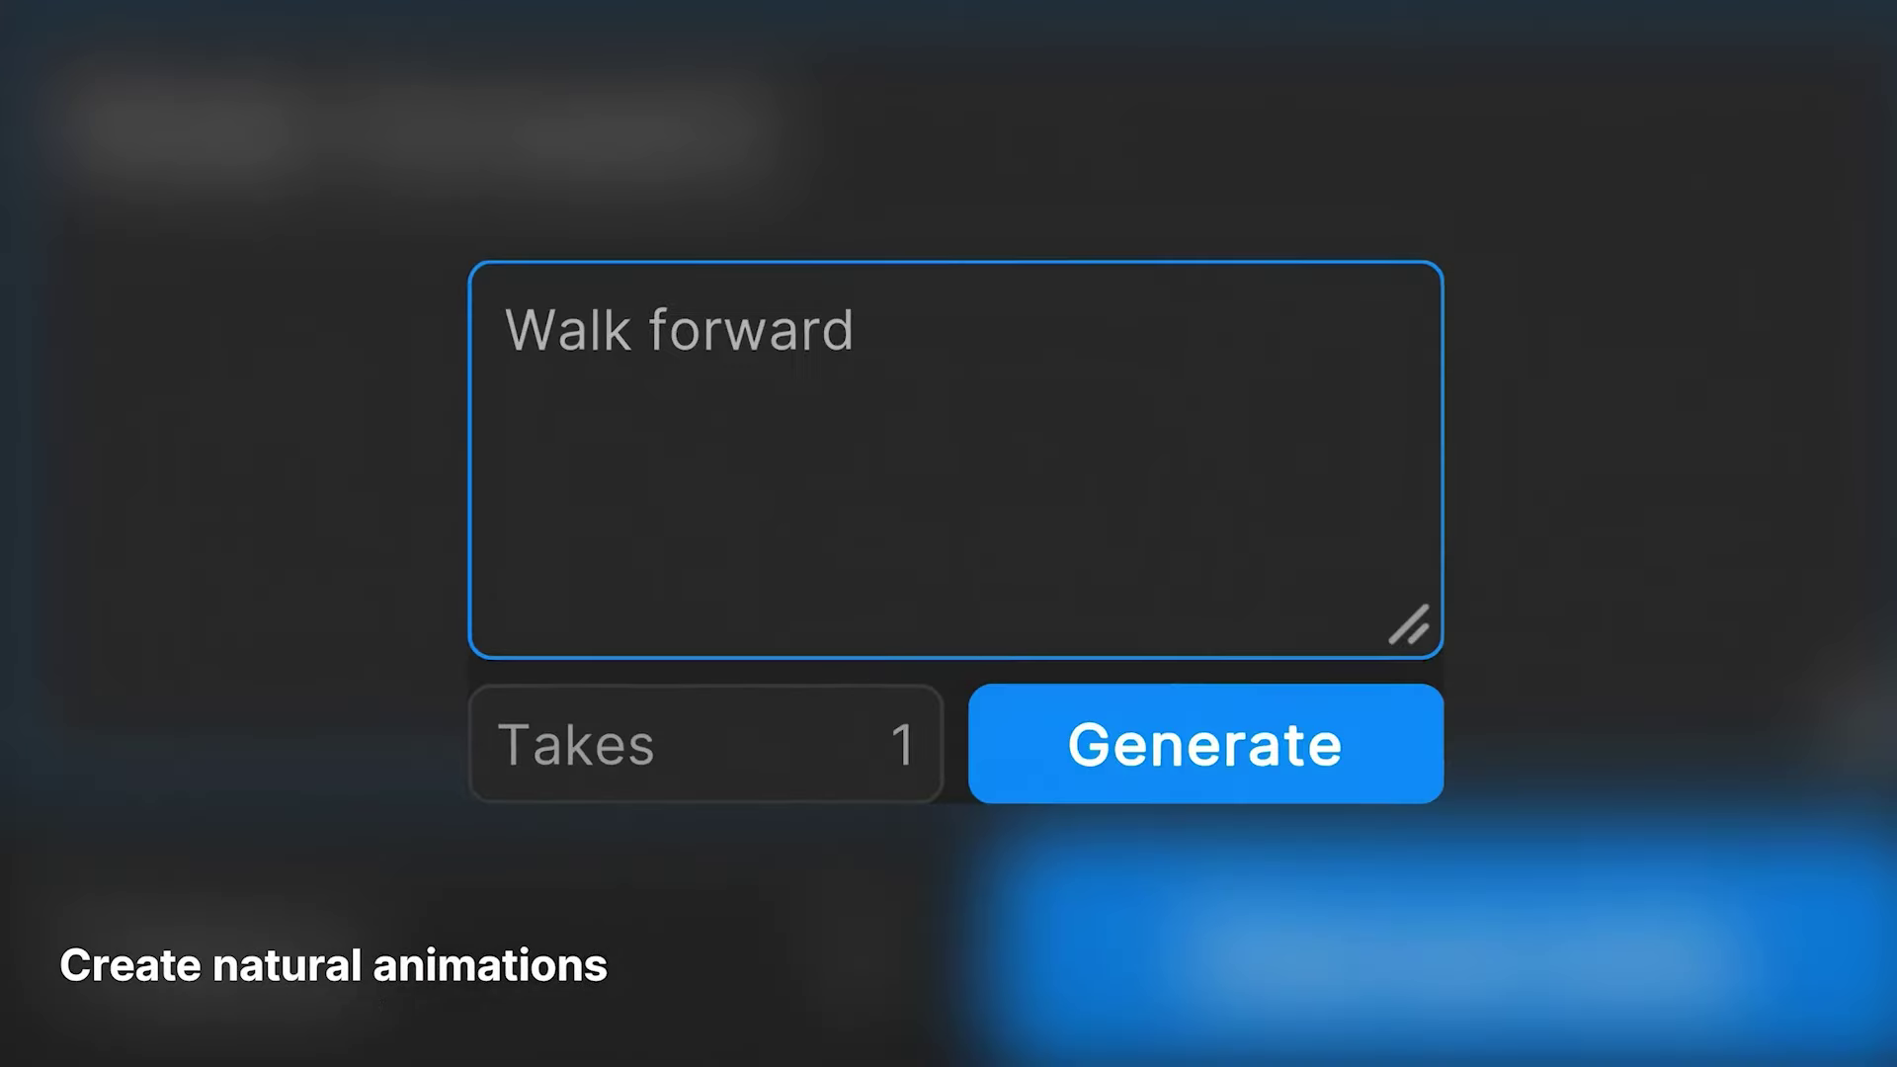
key(BackSpace)
key(BackSpace)
key(BackSpace)
key(BackSpace)
key(BackSpace)
key(BackSpace)
key(BackSpace)
text(like a zombie)
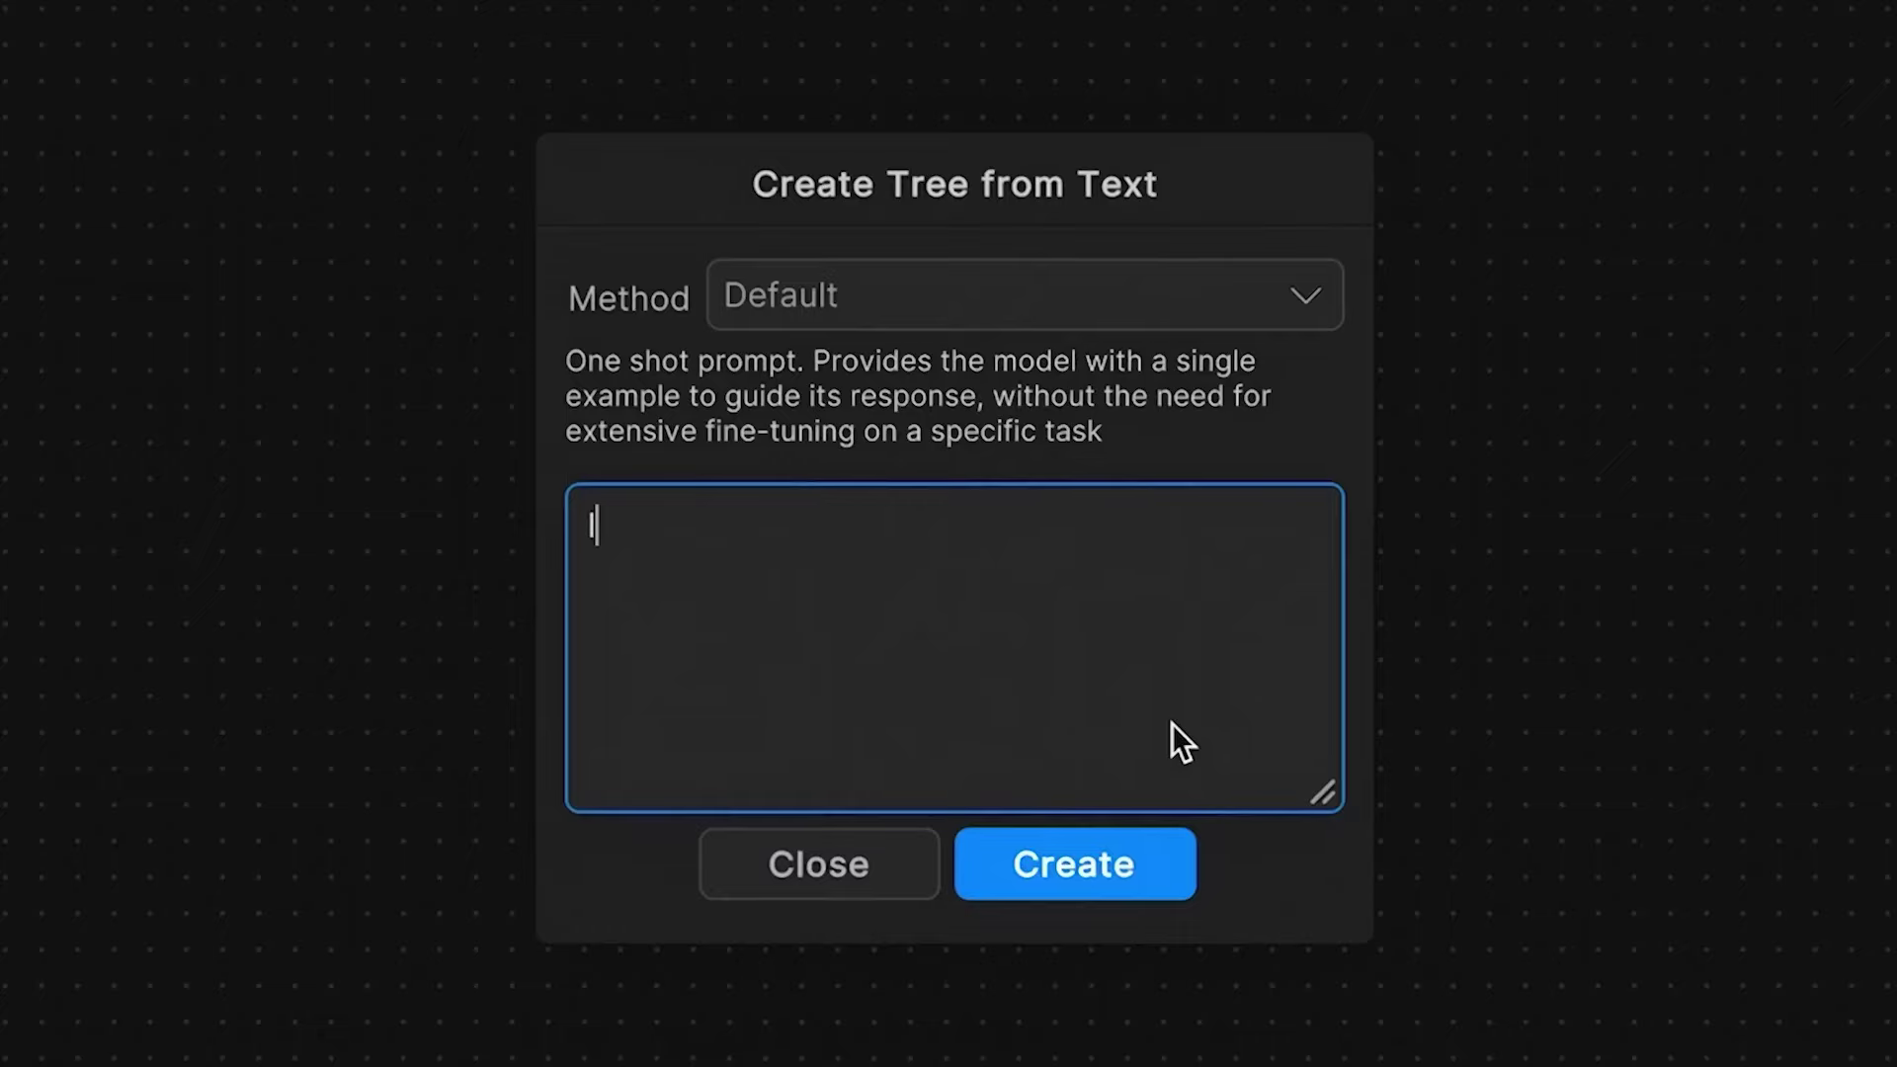
Describe the behavior tree as "If the player enters line of sight, the agent becomes alert"
text(f the player enters line of)
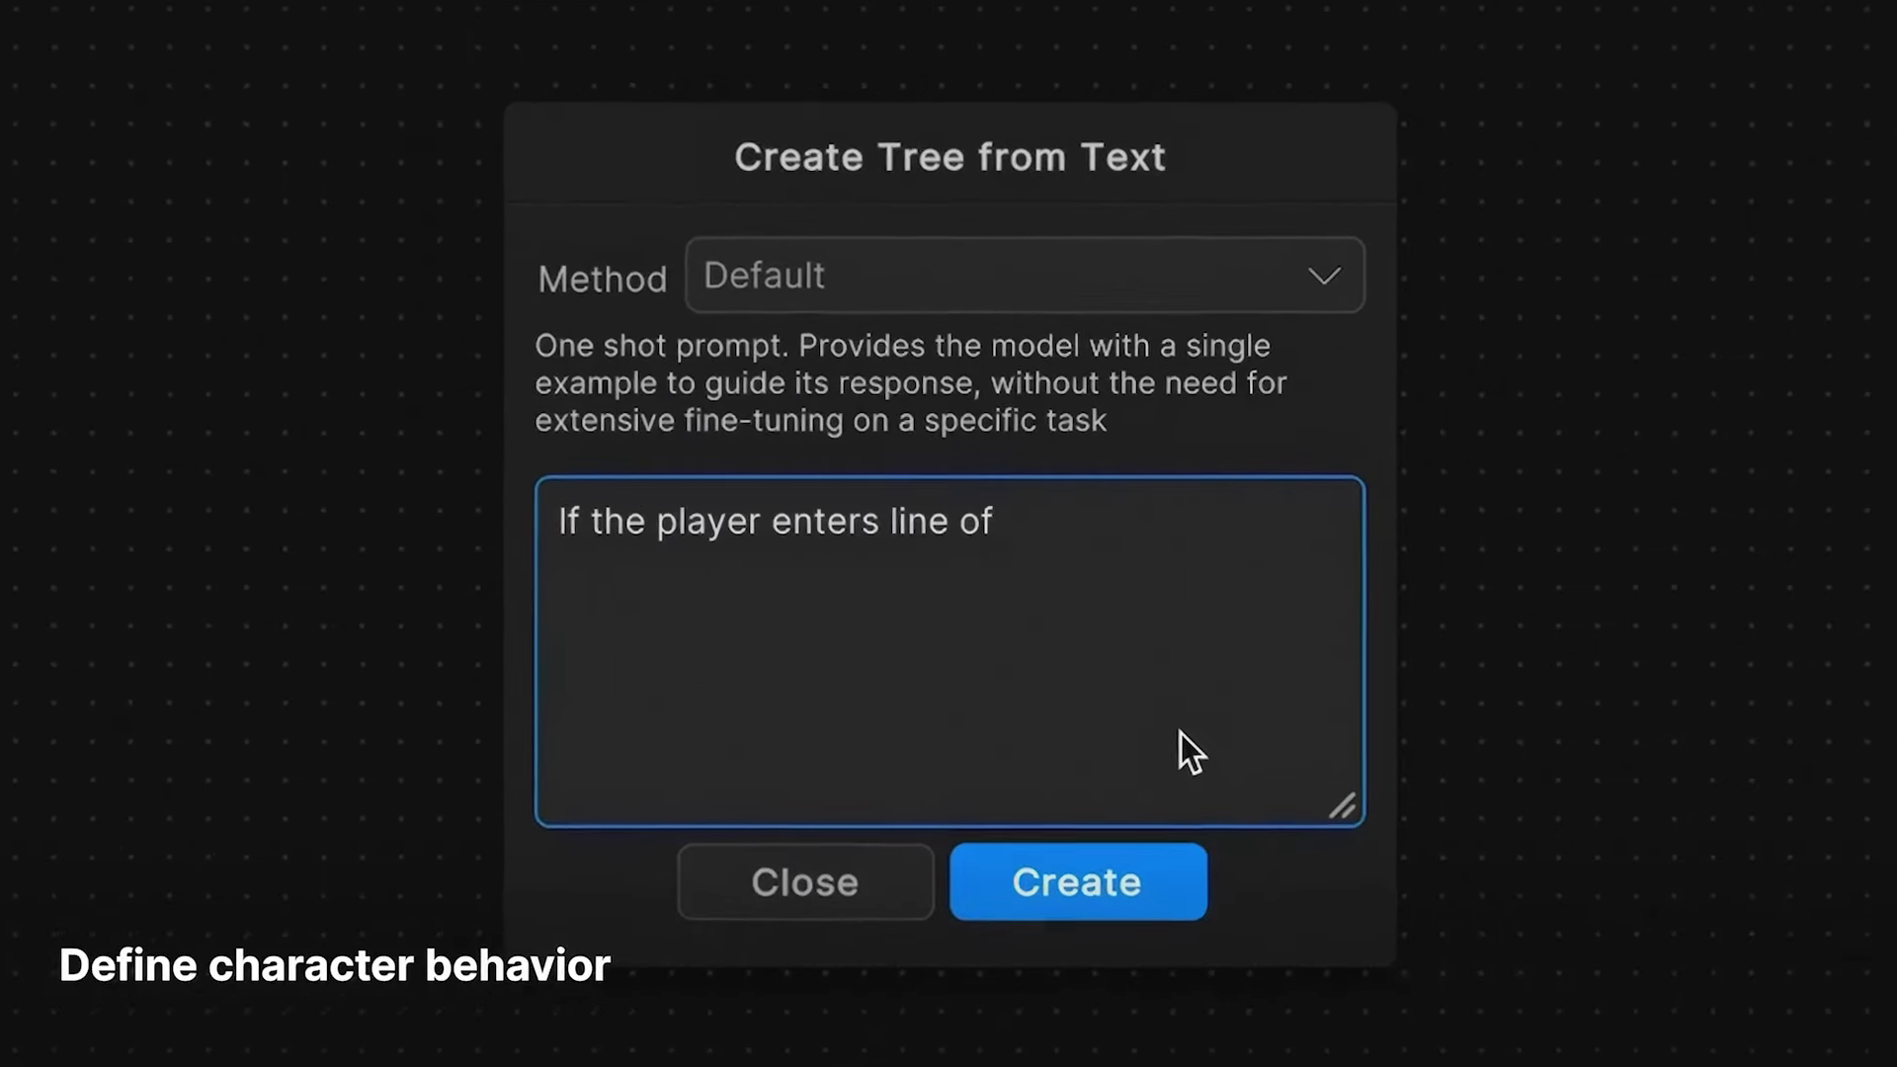
text( sight, the agent becomes alert)
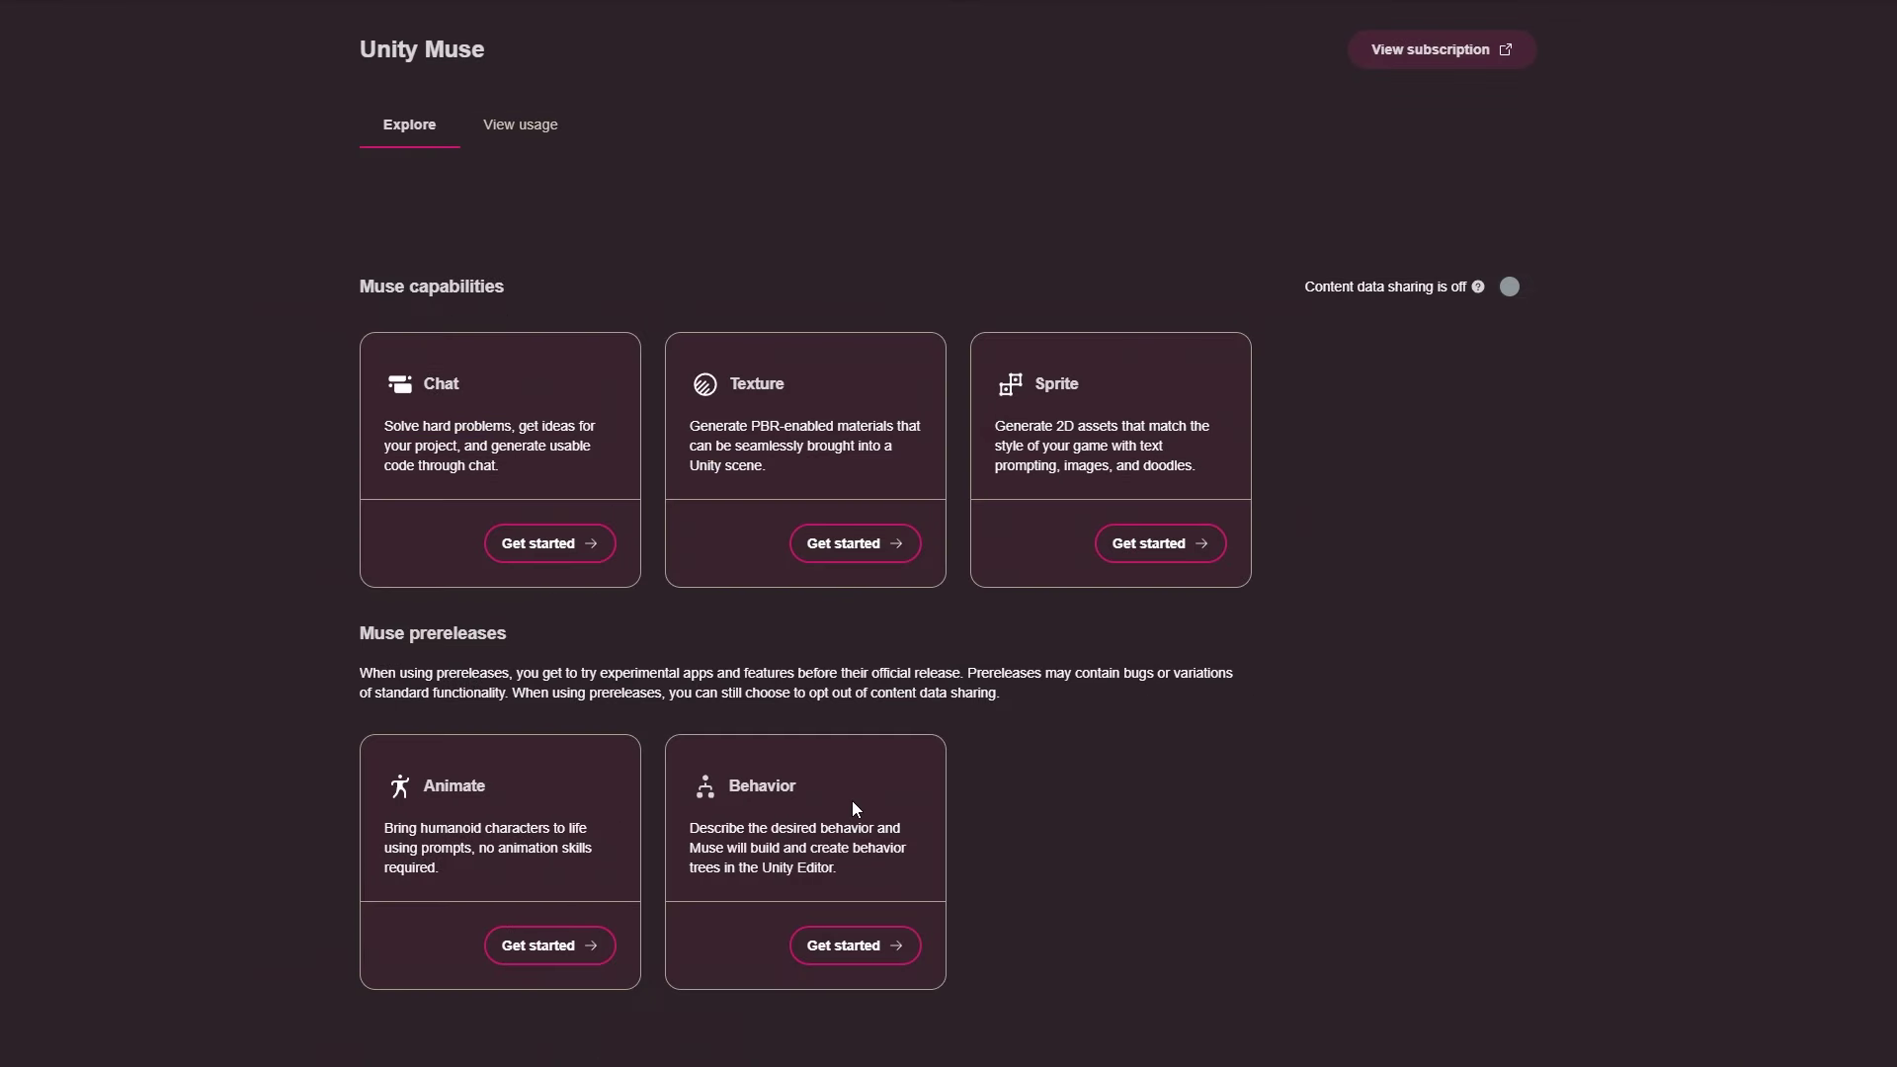
Launch the Chat package installation from the Unity Muse page and add com.unity.muse.chat version 1.0.0-pre.3 to the Unity project
click(561, 544)
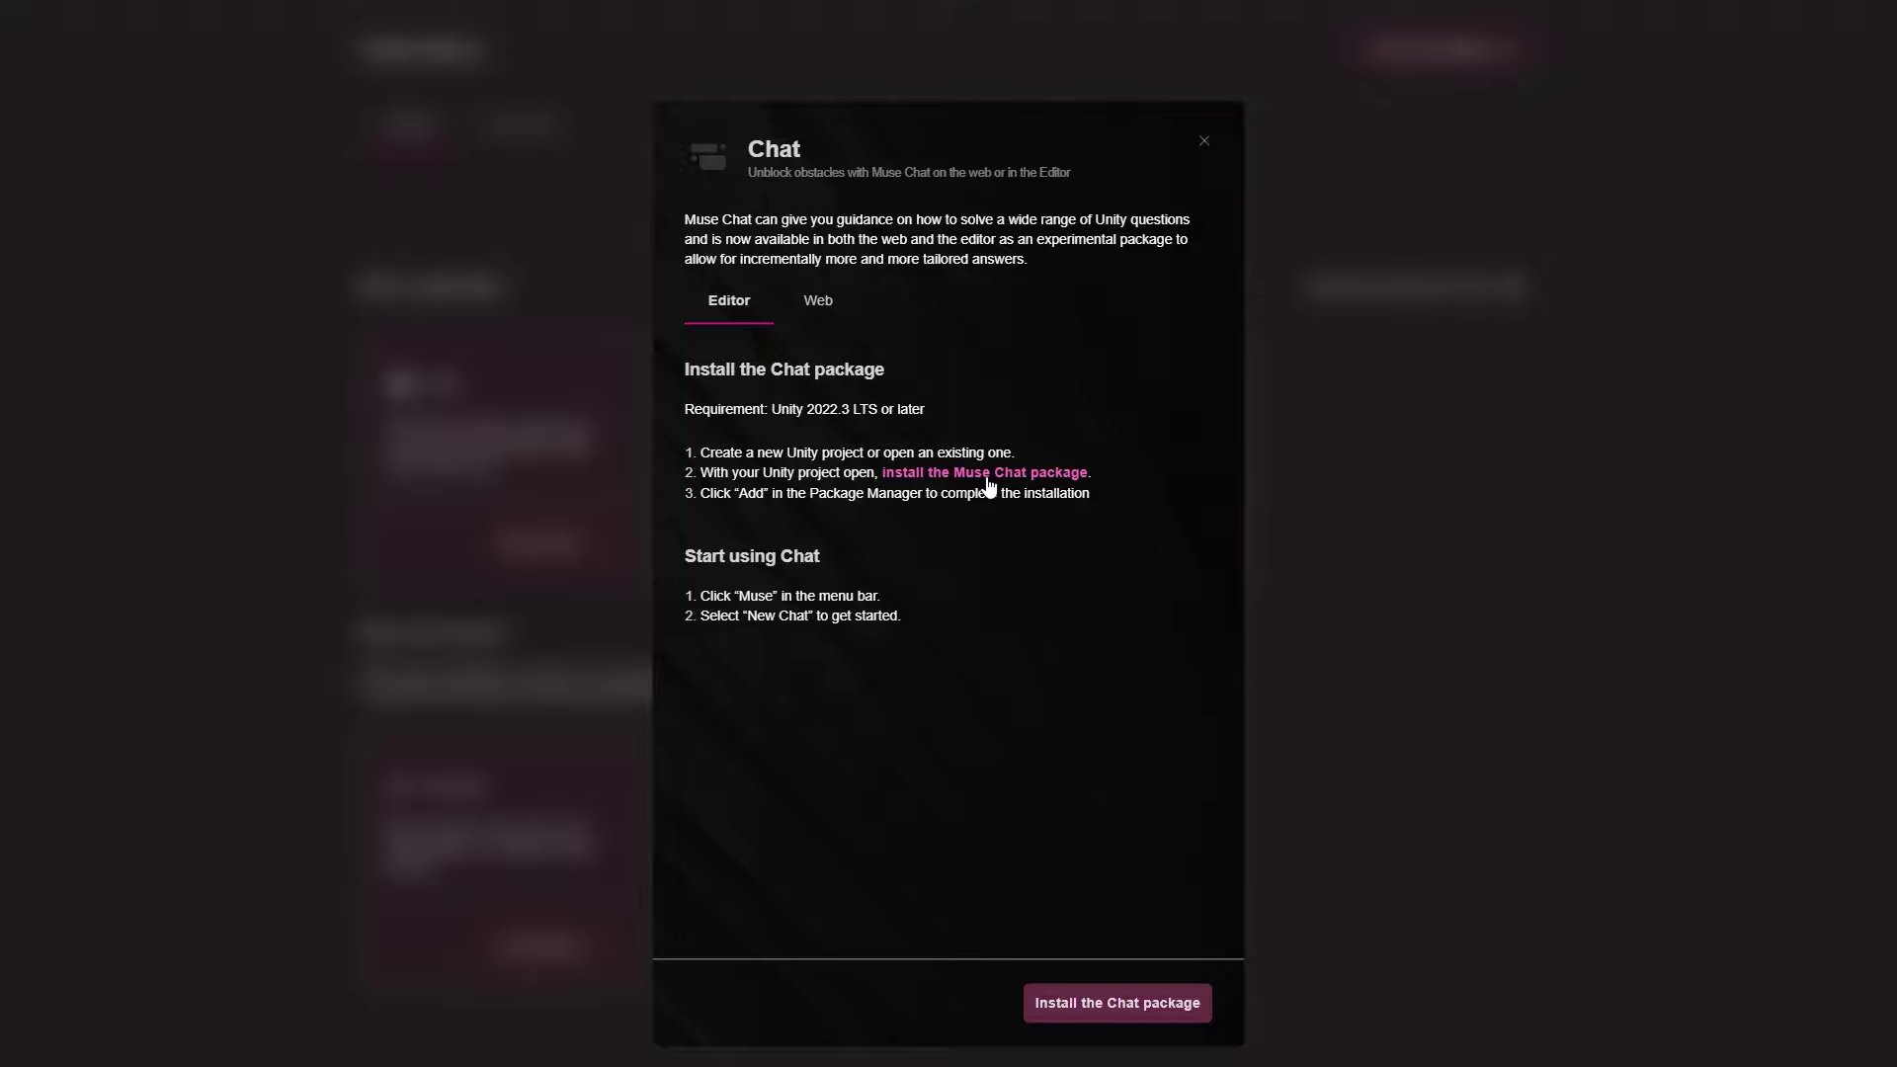
click(283, 572)
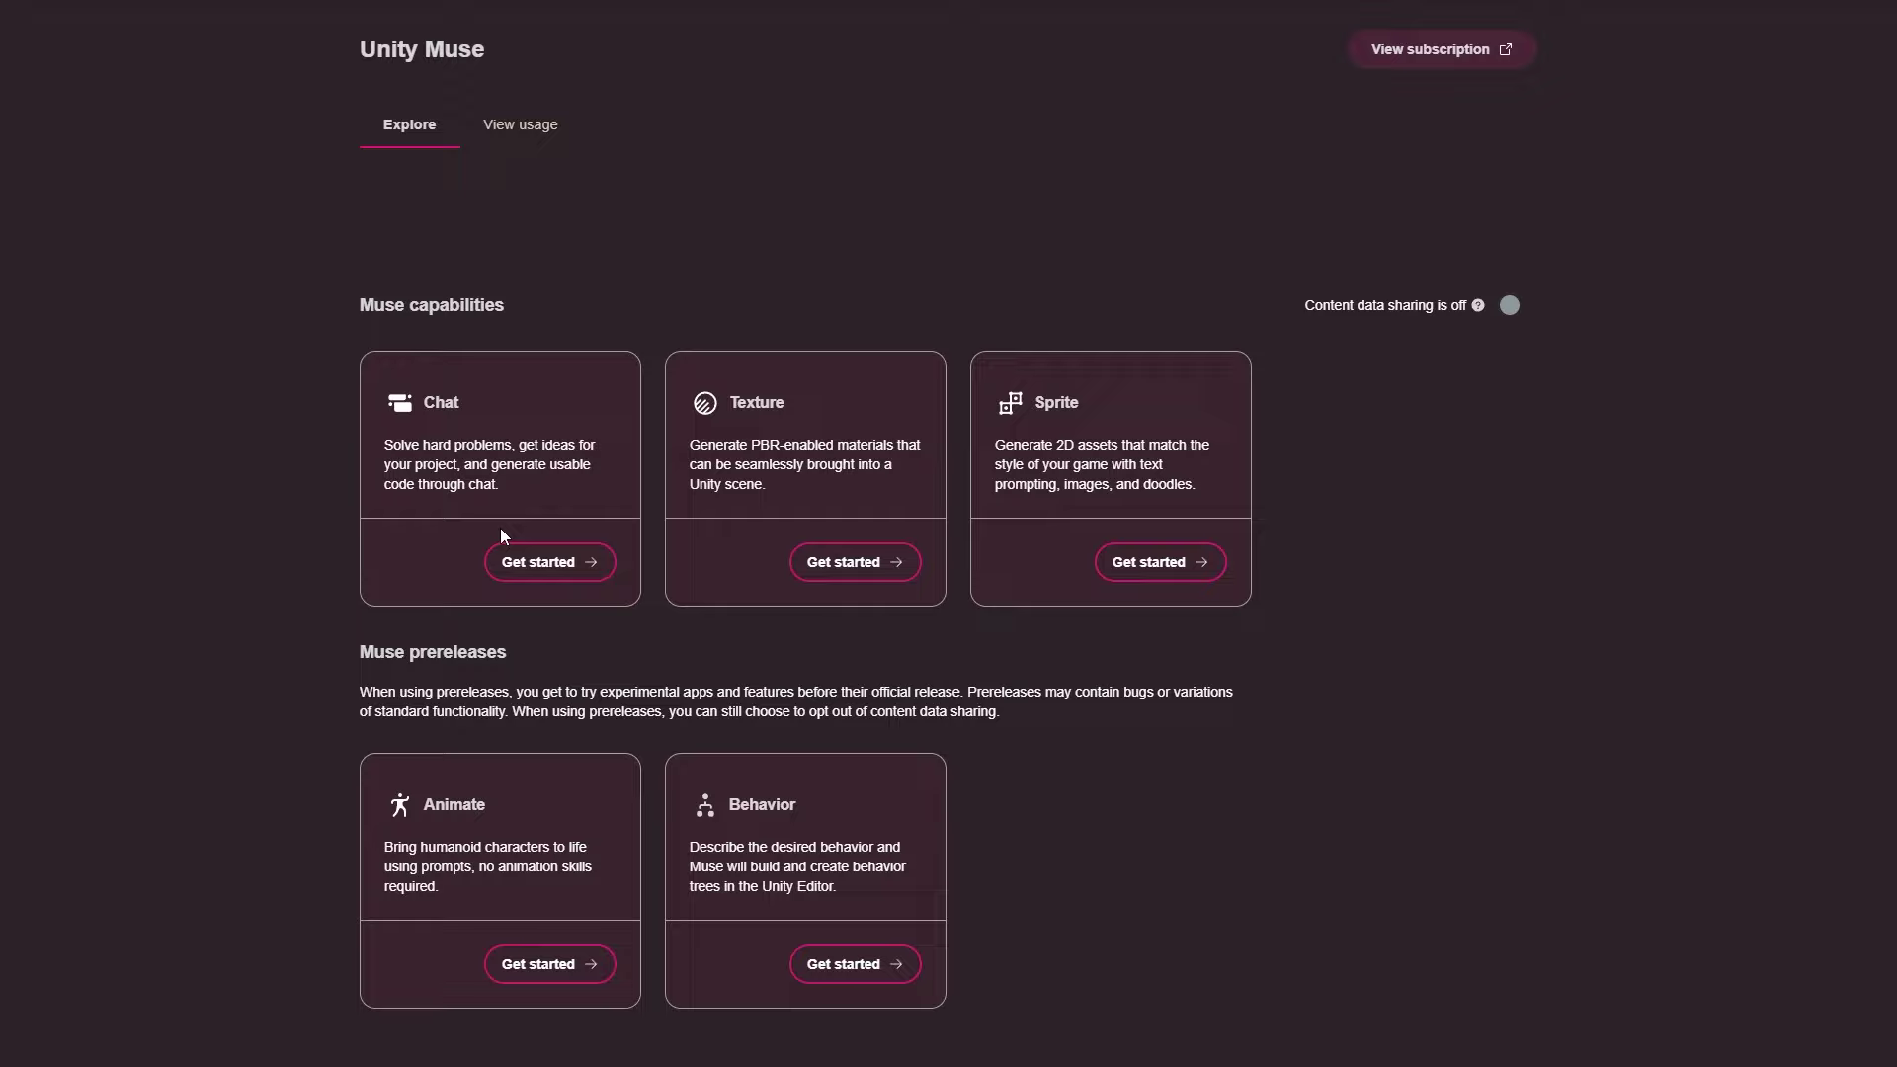
click(562, 565)
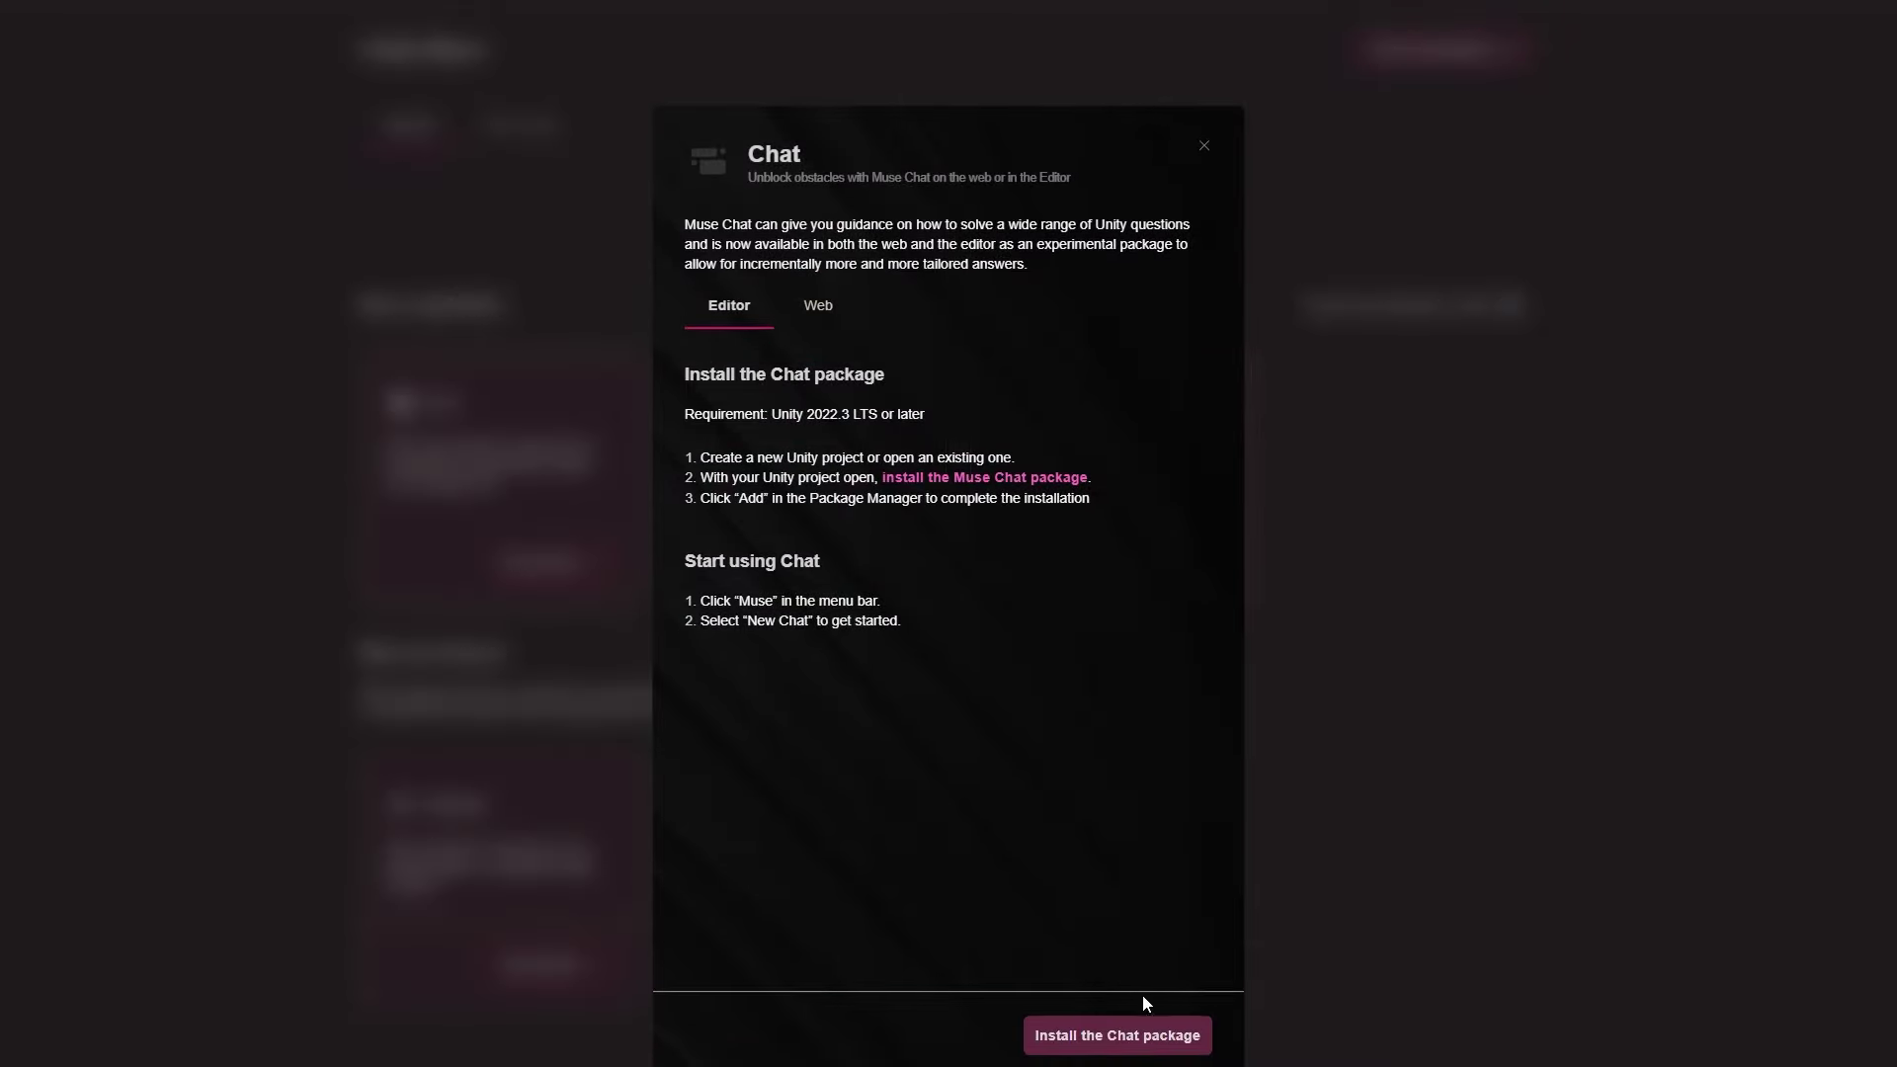
click(1136, 1035)
click(1028, 61)
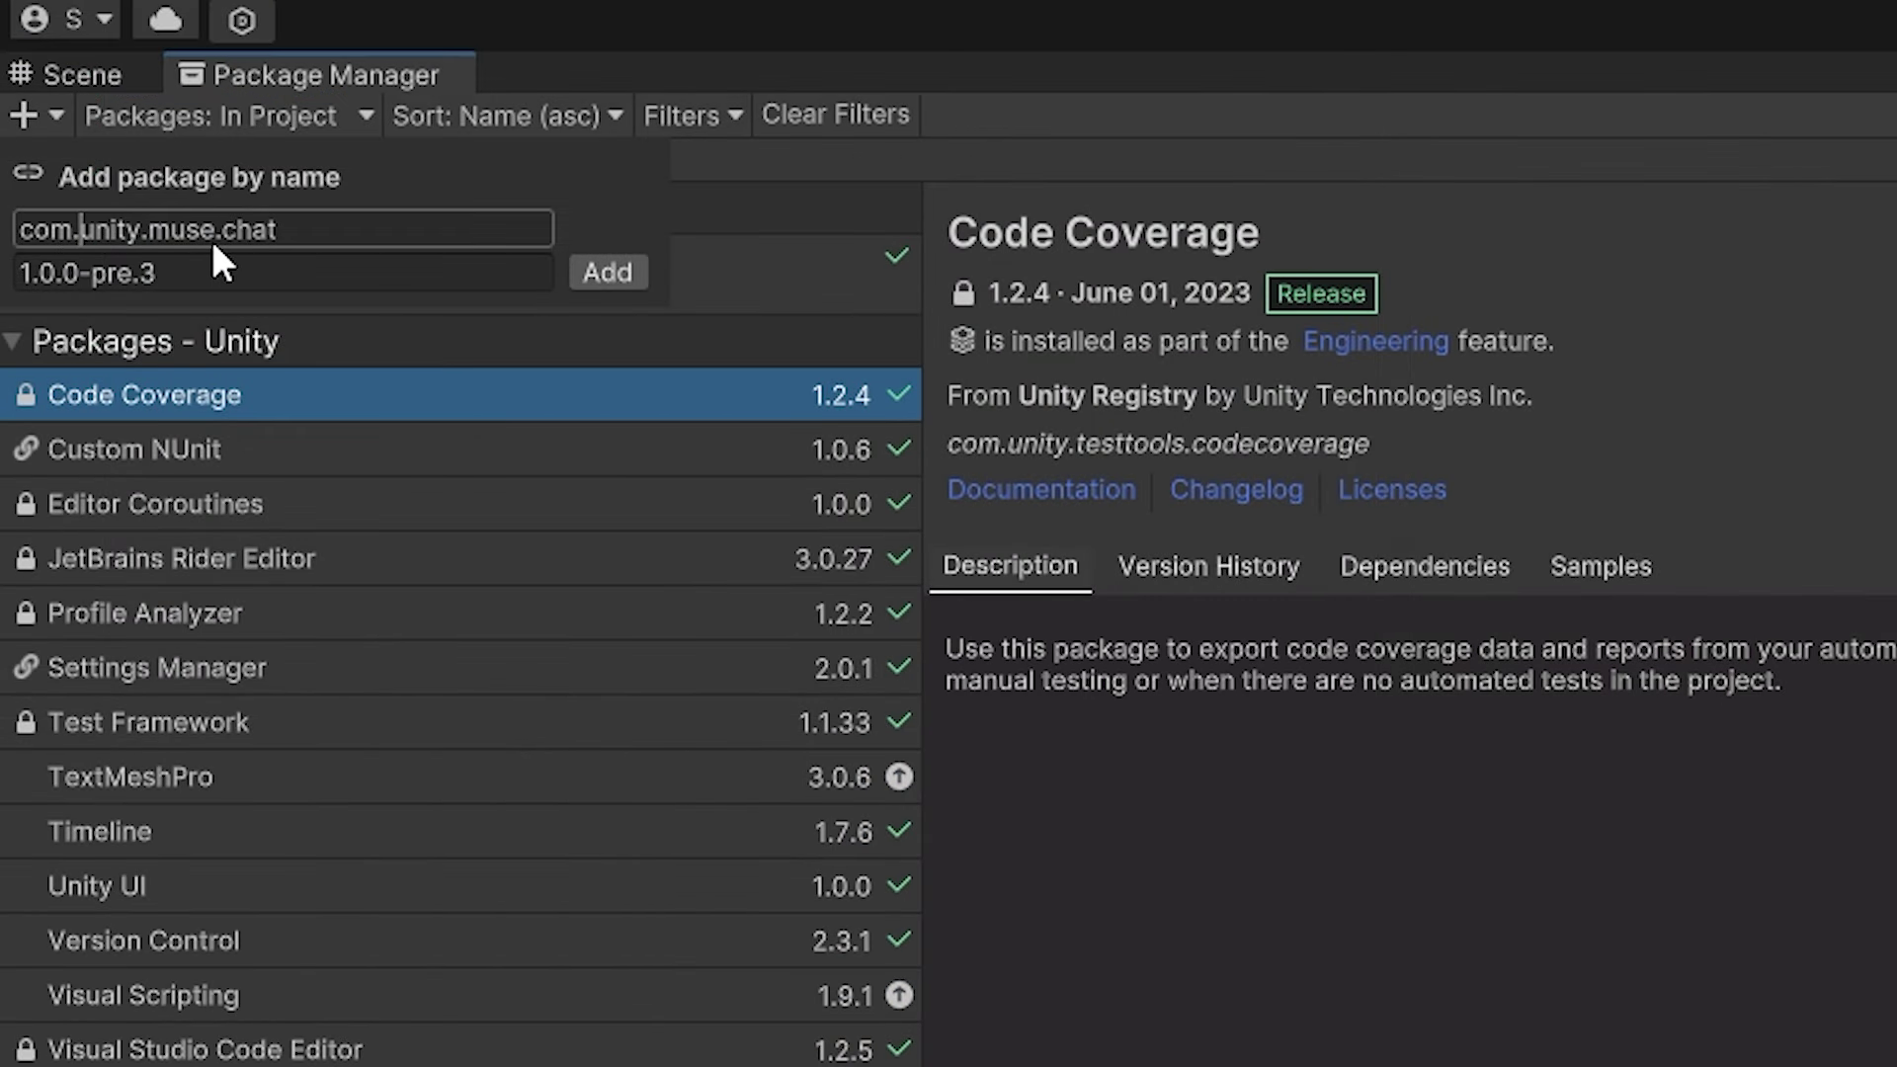
click(247, 226)
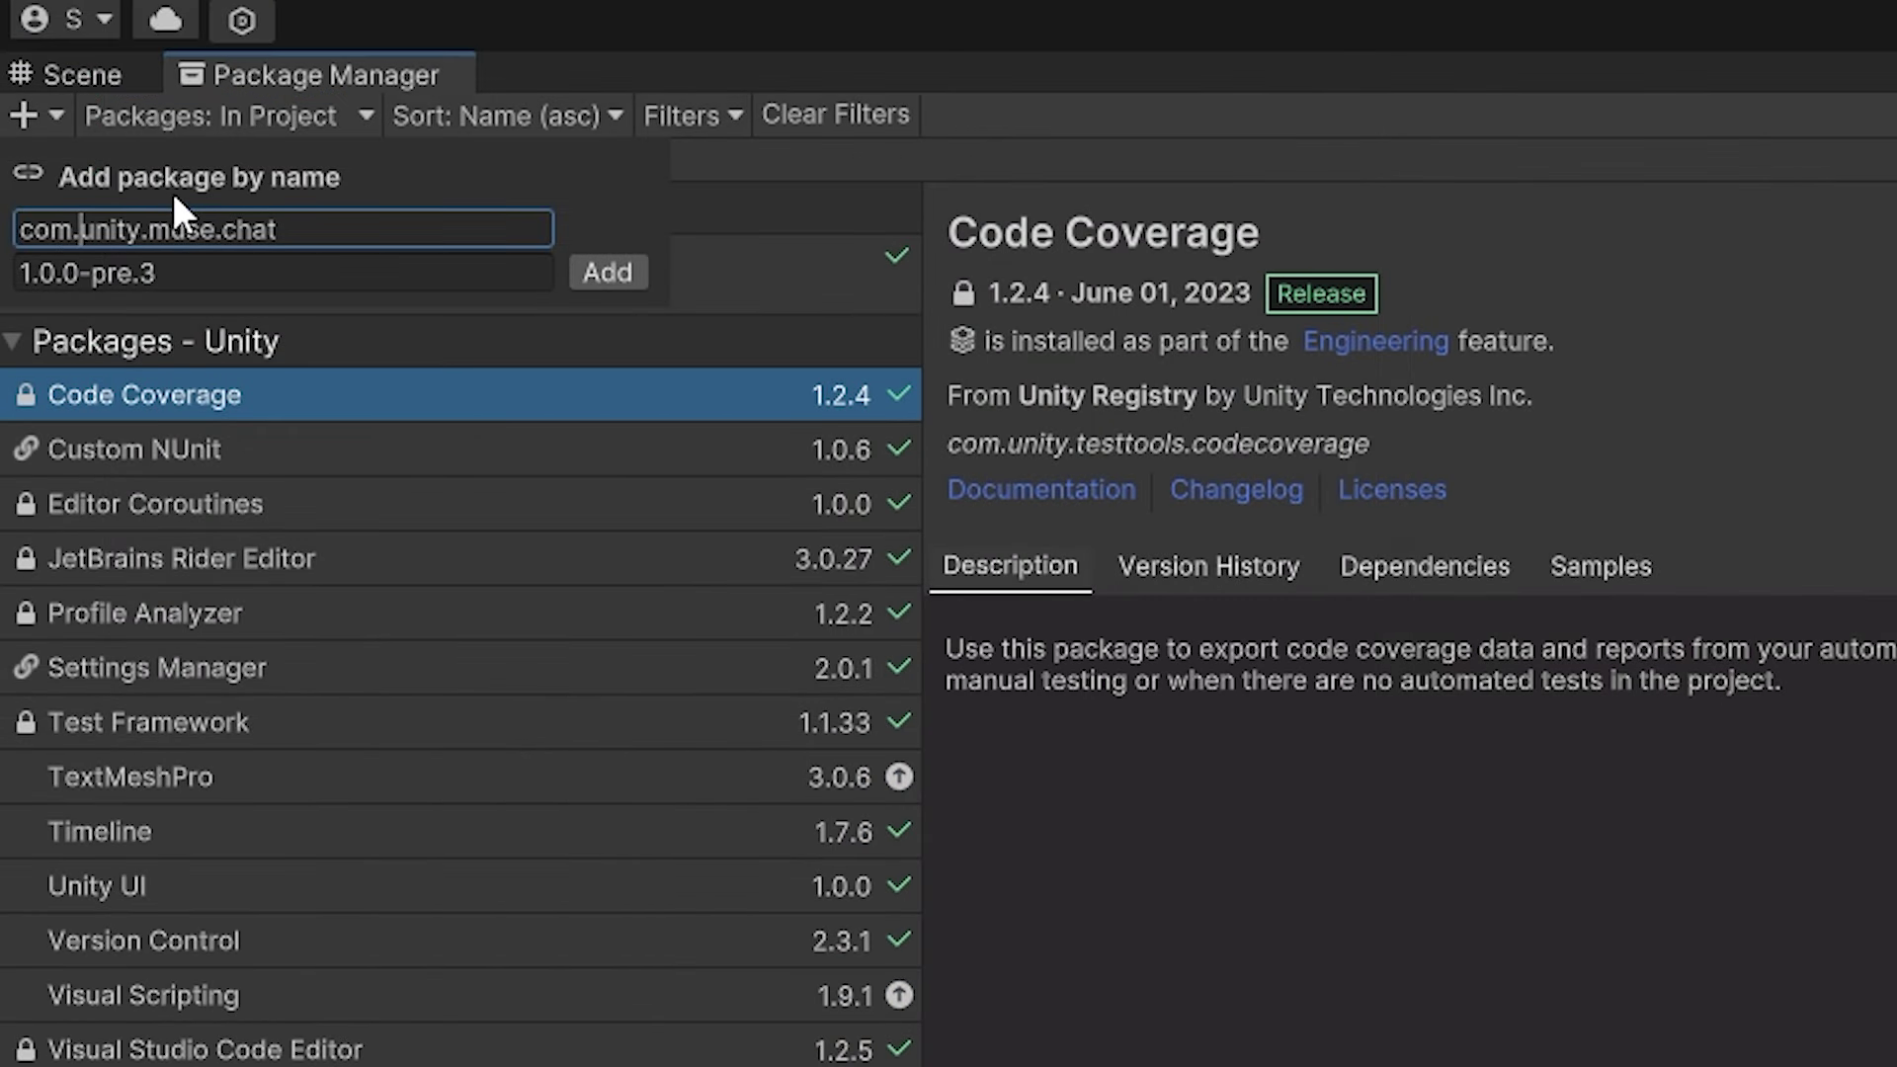
click(601, 271)
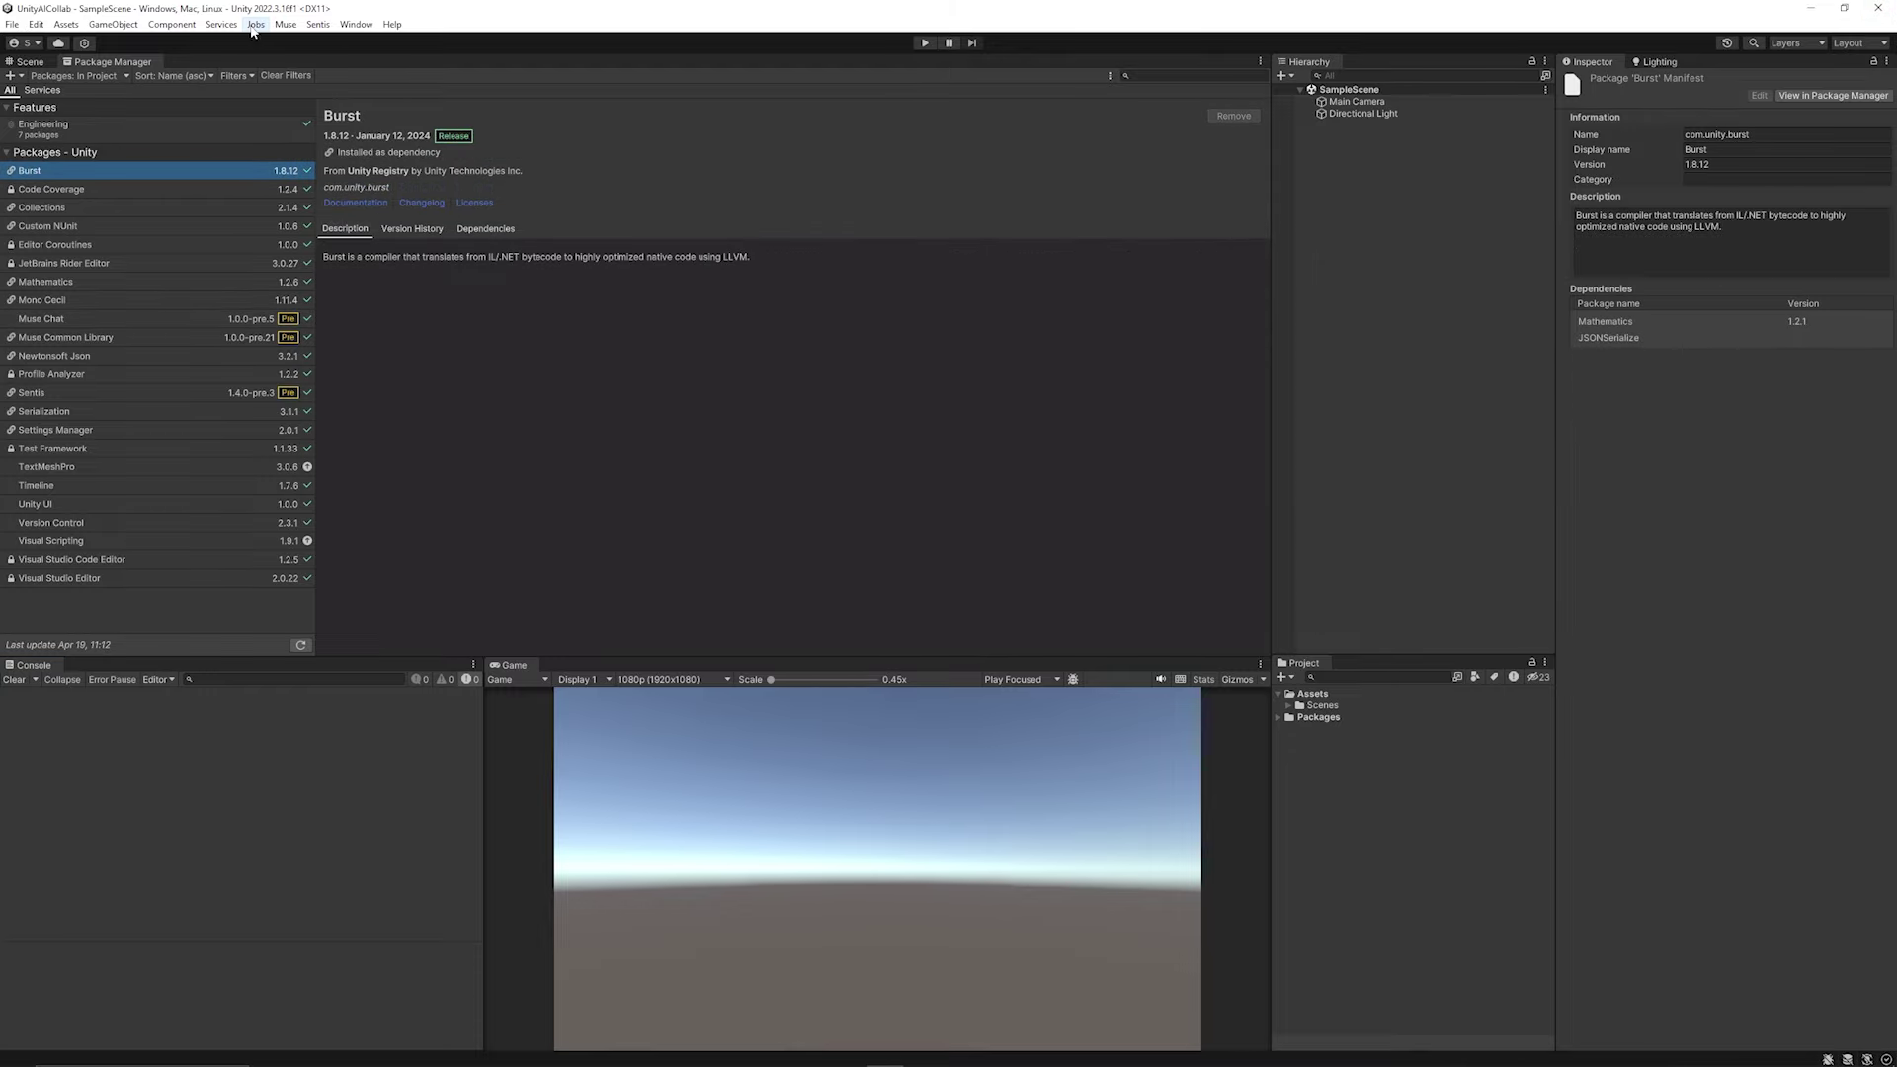
Open Muse Chat in the Unity Editor and dock its window alongside the Scene and Package Manager
click(285, 23)
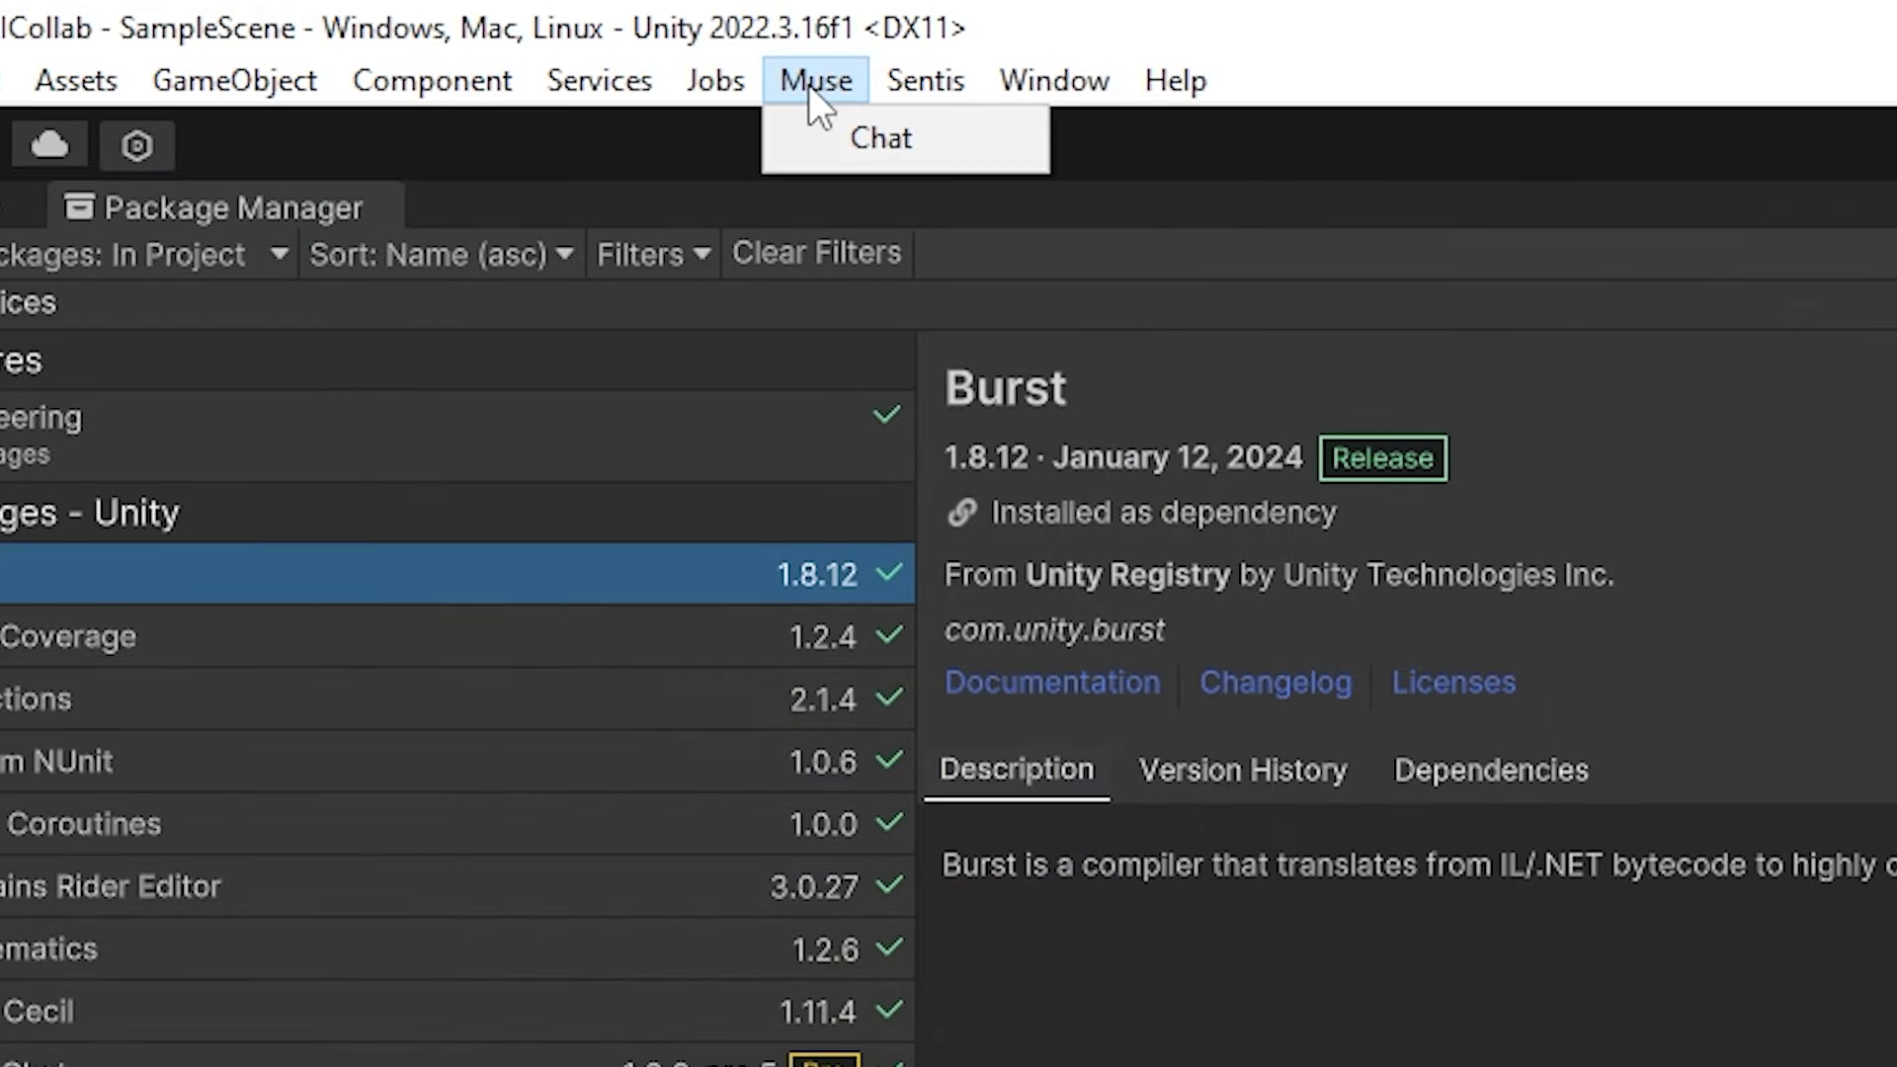
click(889, 139)
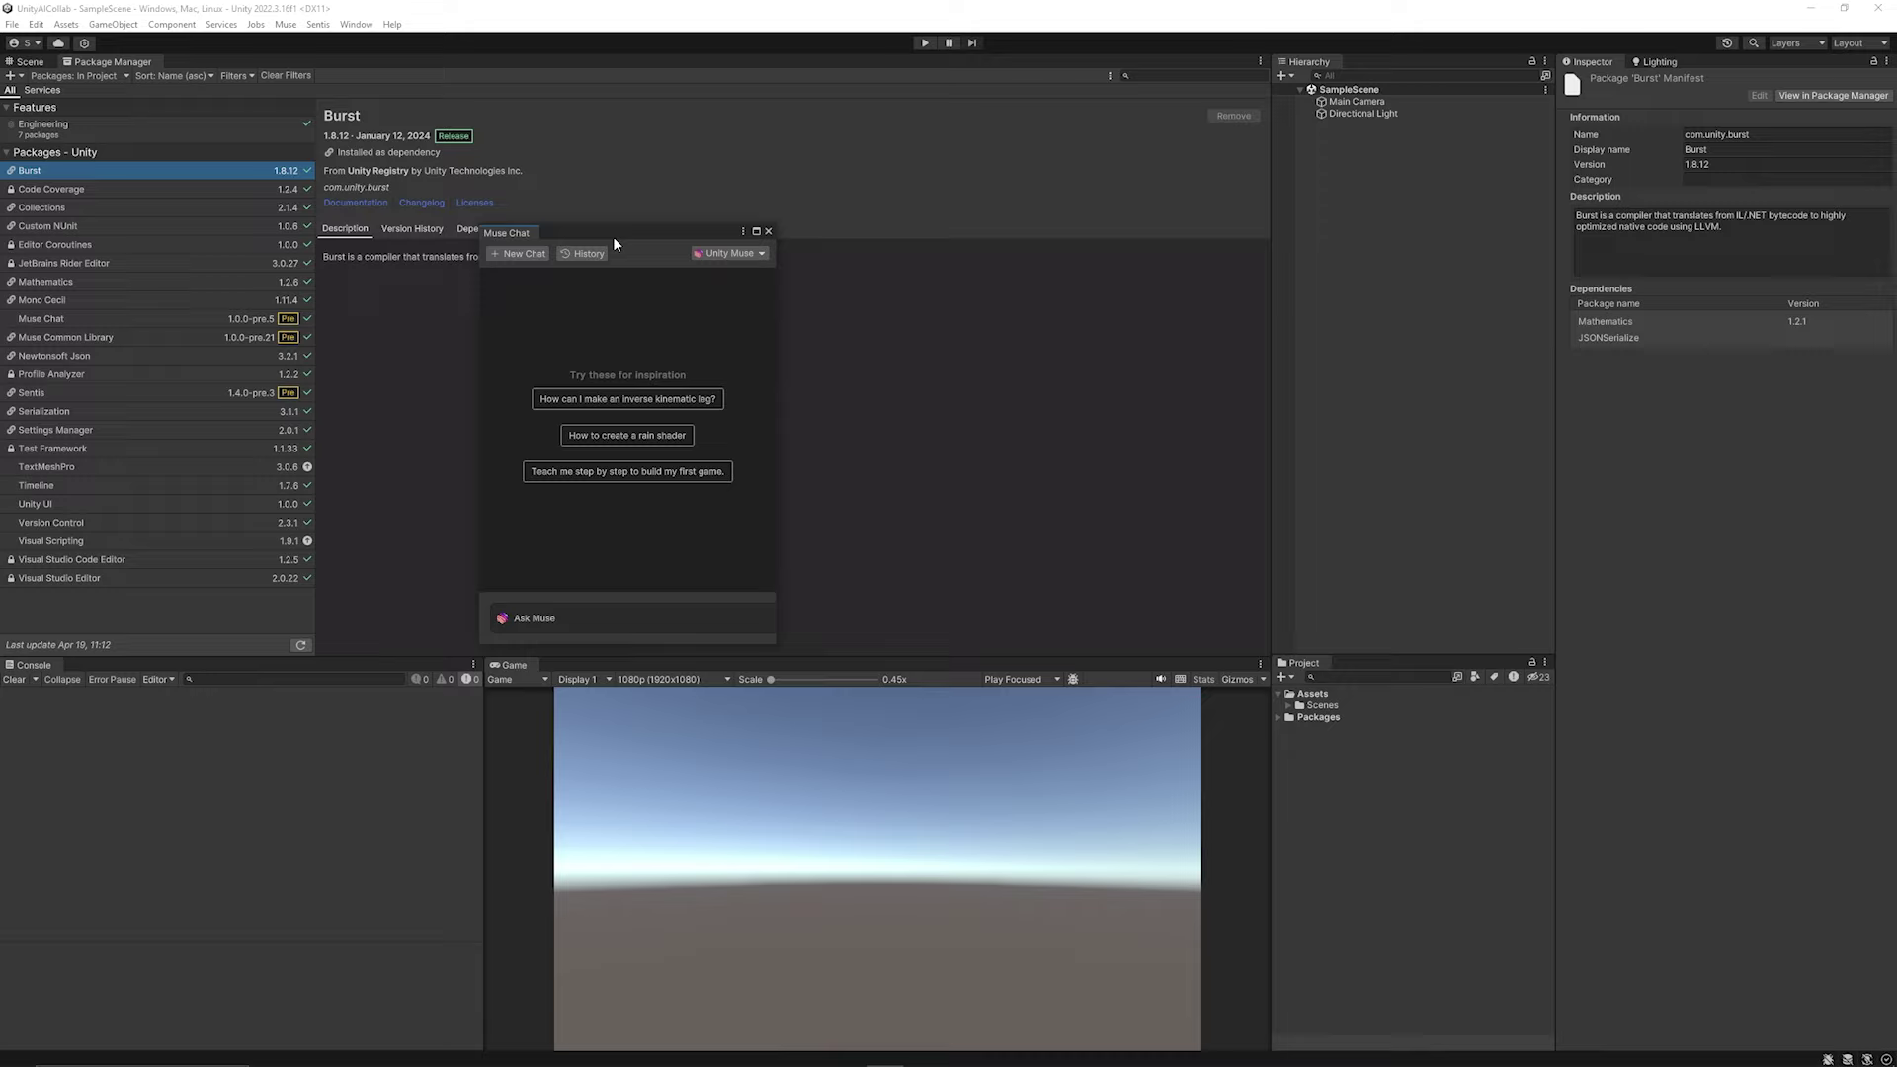
drag(614, 238, 406, 151)
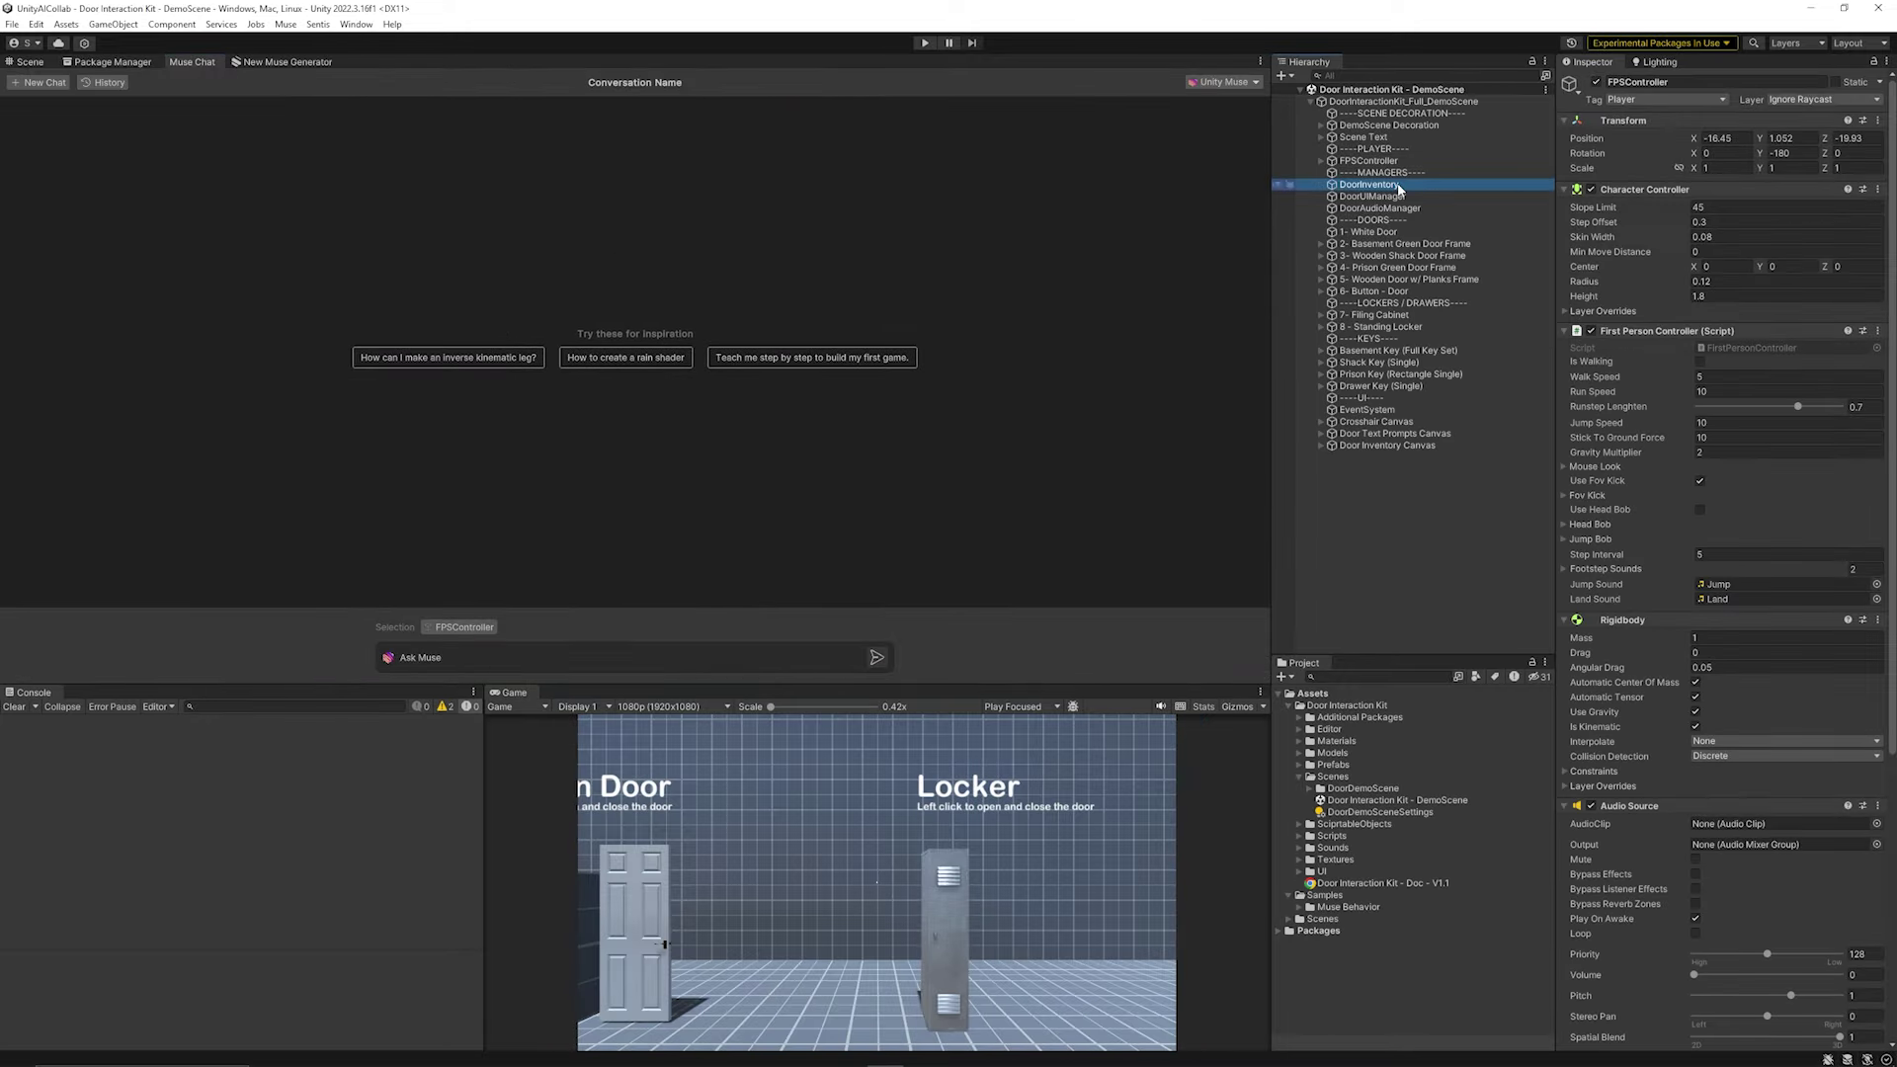
Select the FPSController in the scene hierarchy as the context for Muse Chat
click(1387, 197)
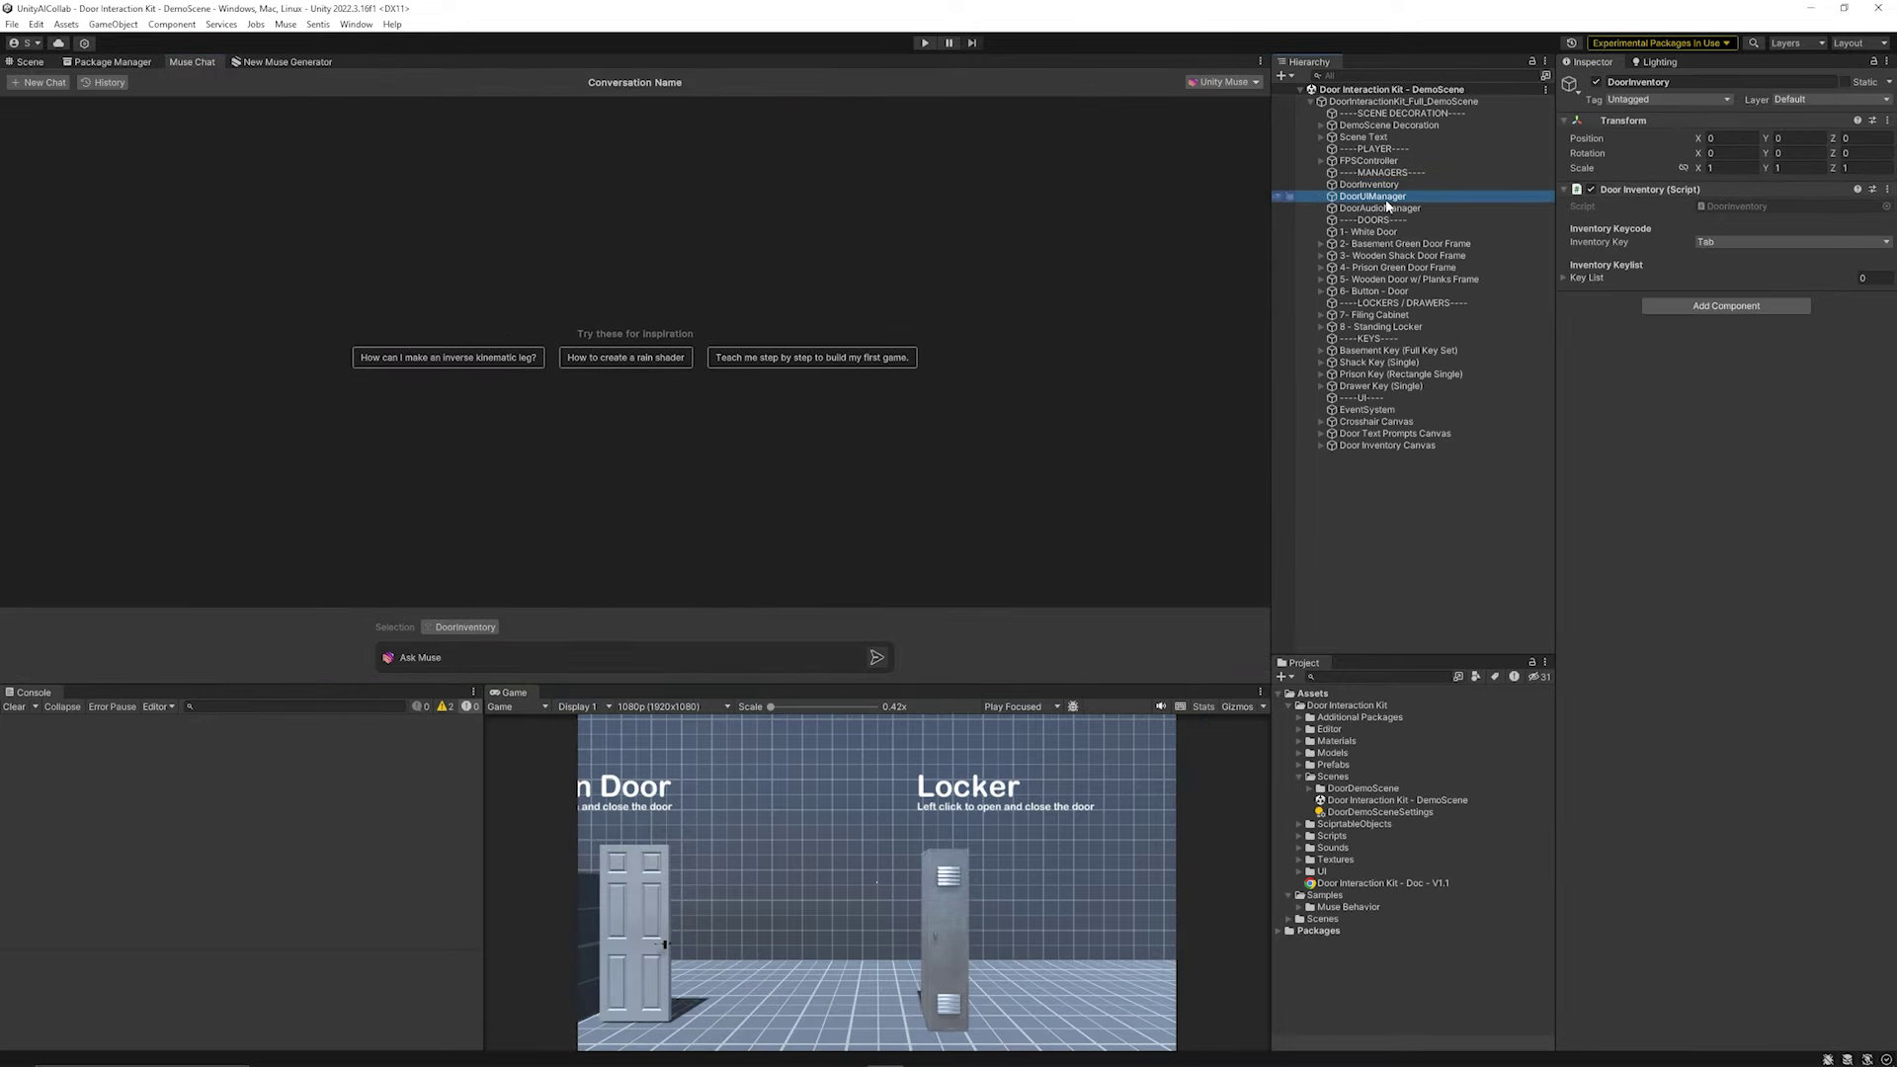
click(1383, 161)
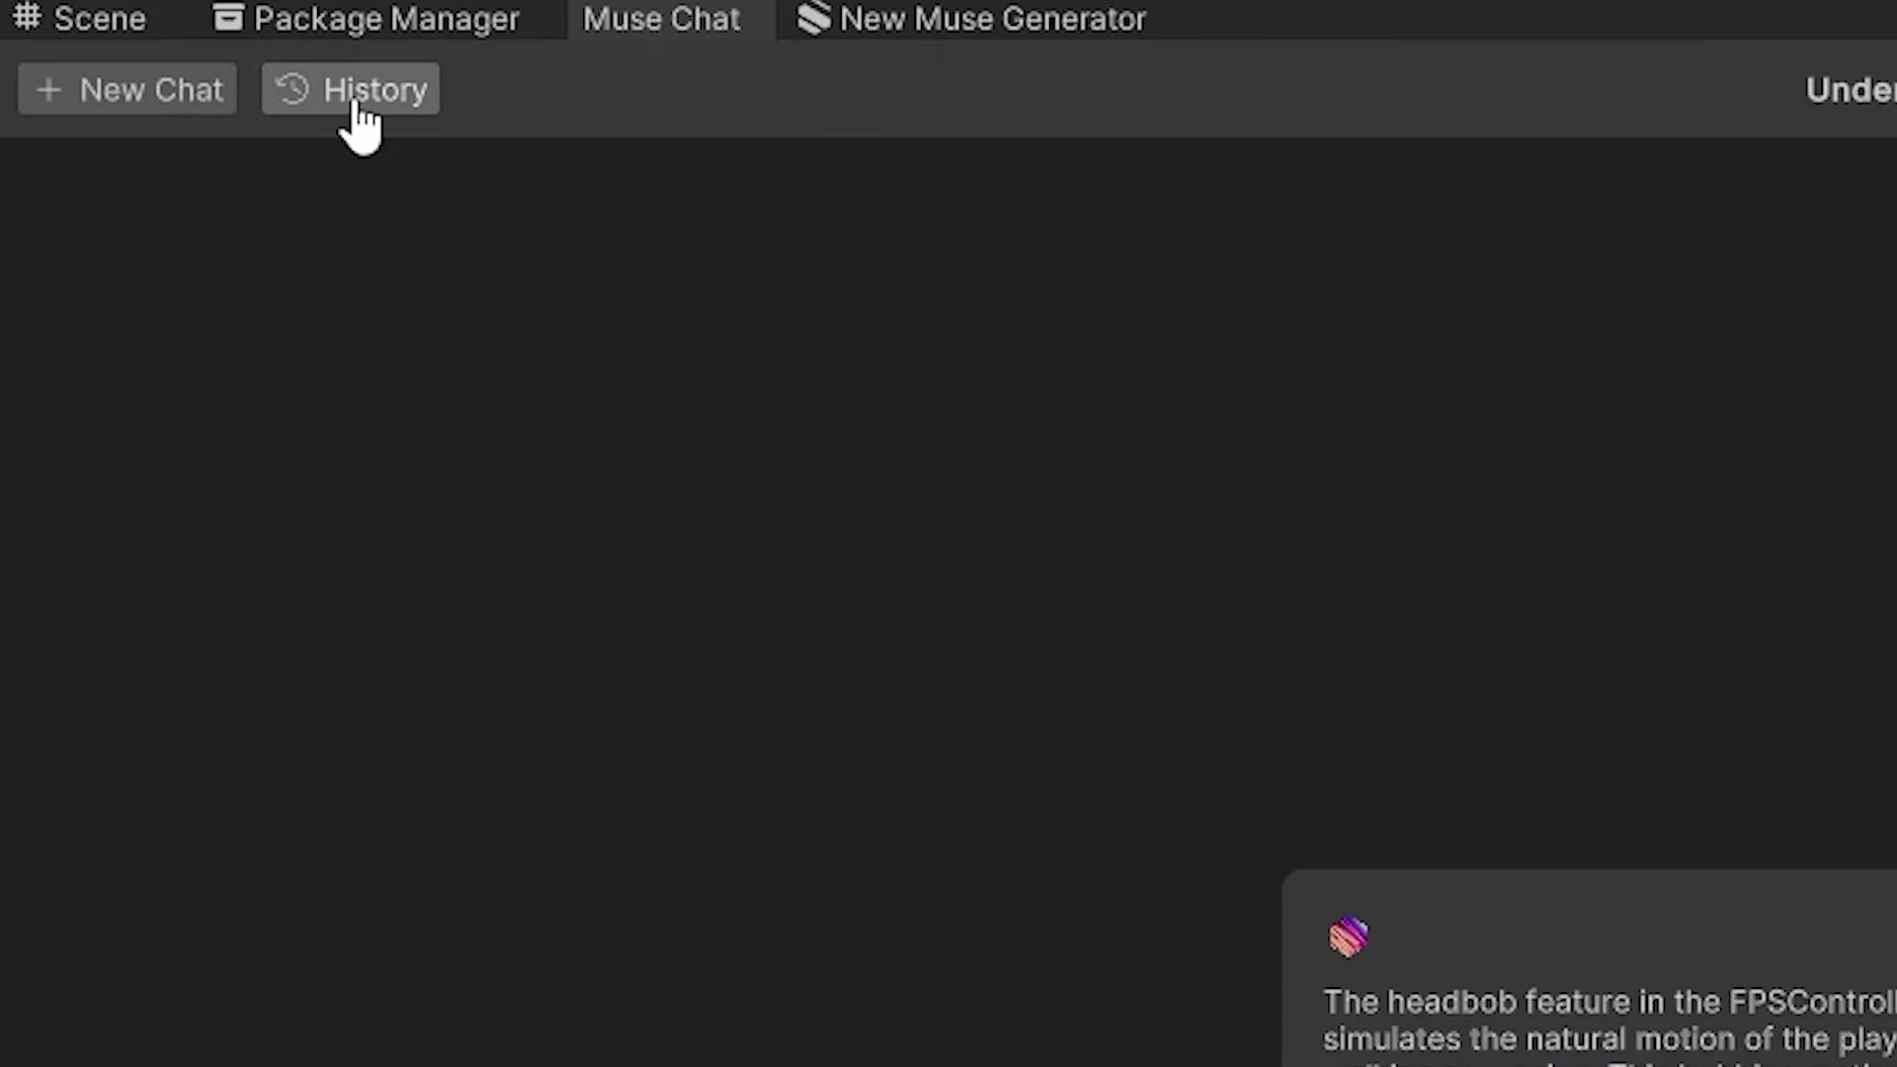
Ask Muse in a new chat for a script instantiating cubes that fall from the sky over a given radius, with controllable spawn rate, size and other features
click(360, 110)
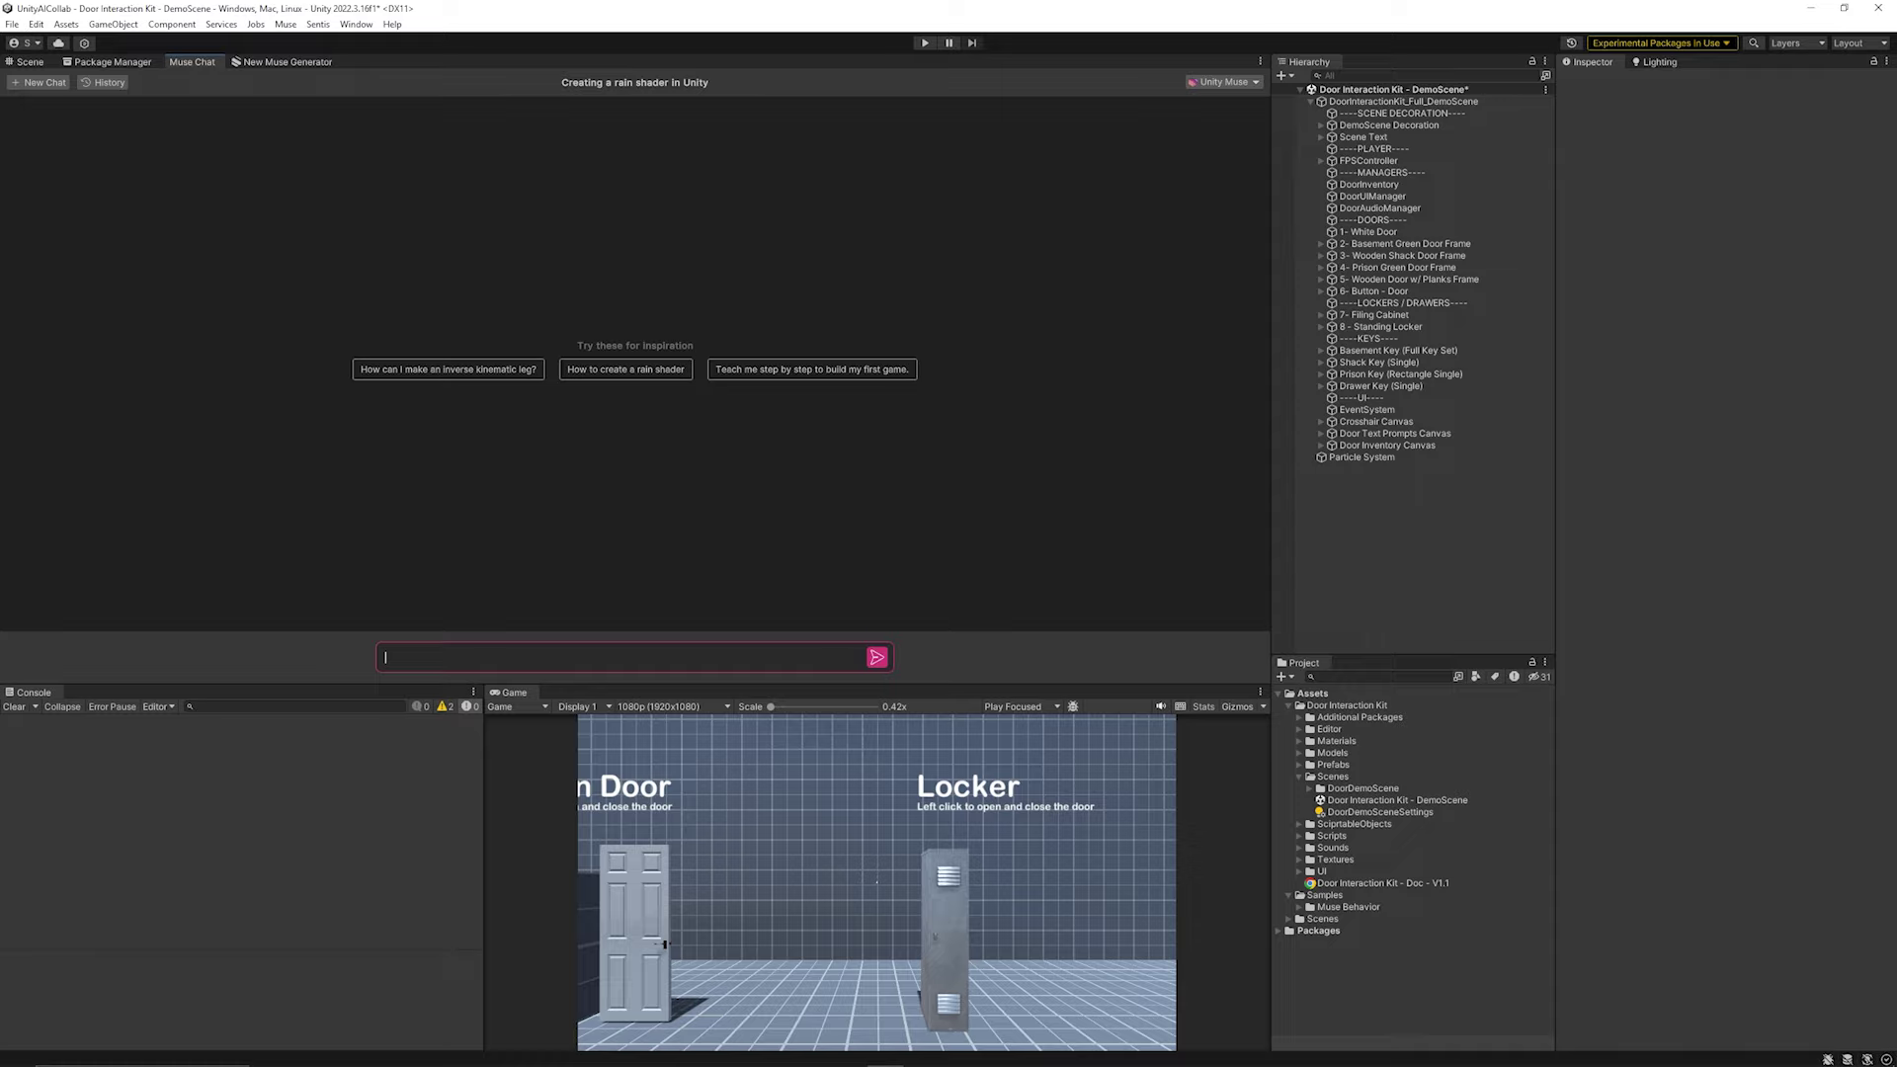
text(Create me a script which instantiates cubes which fall from the sky over a given radius)
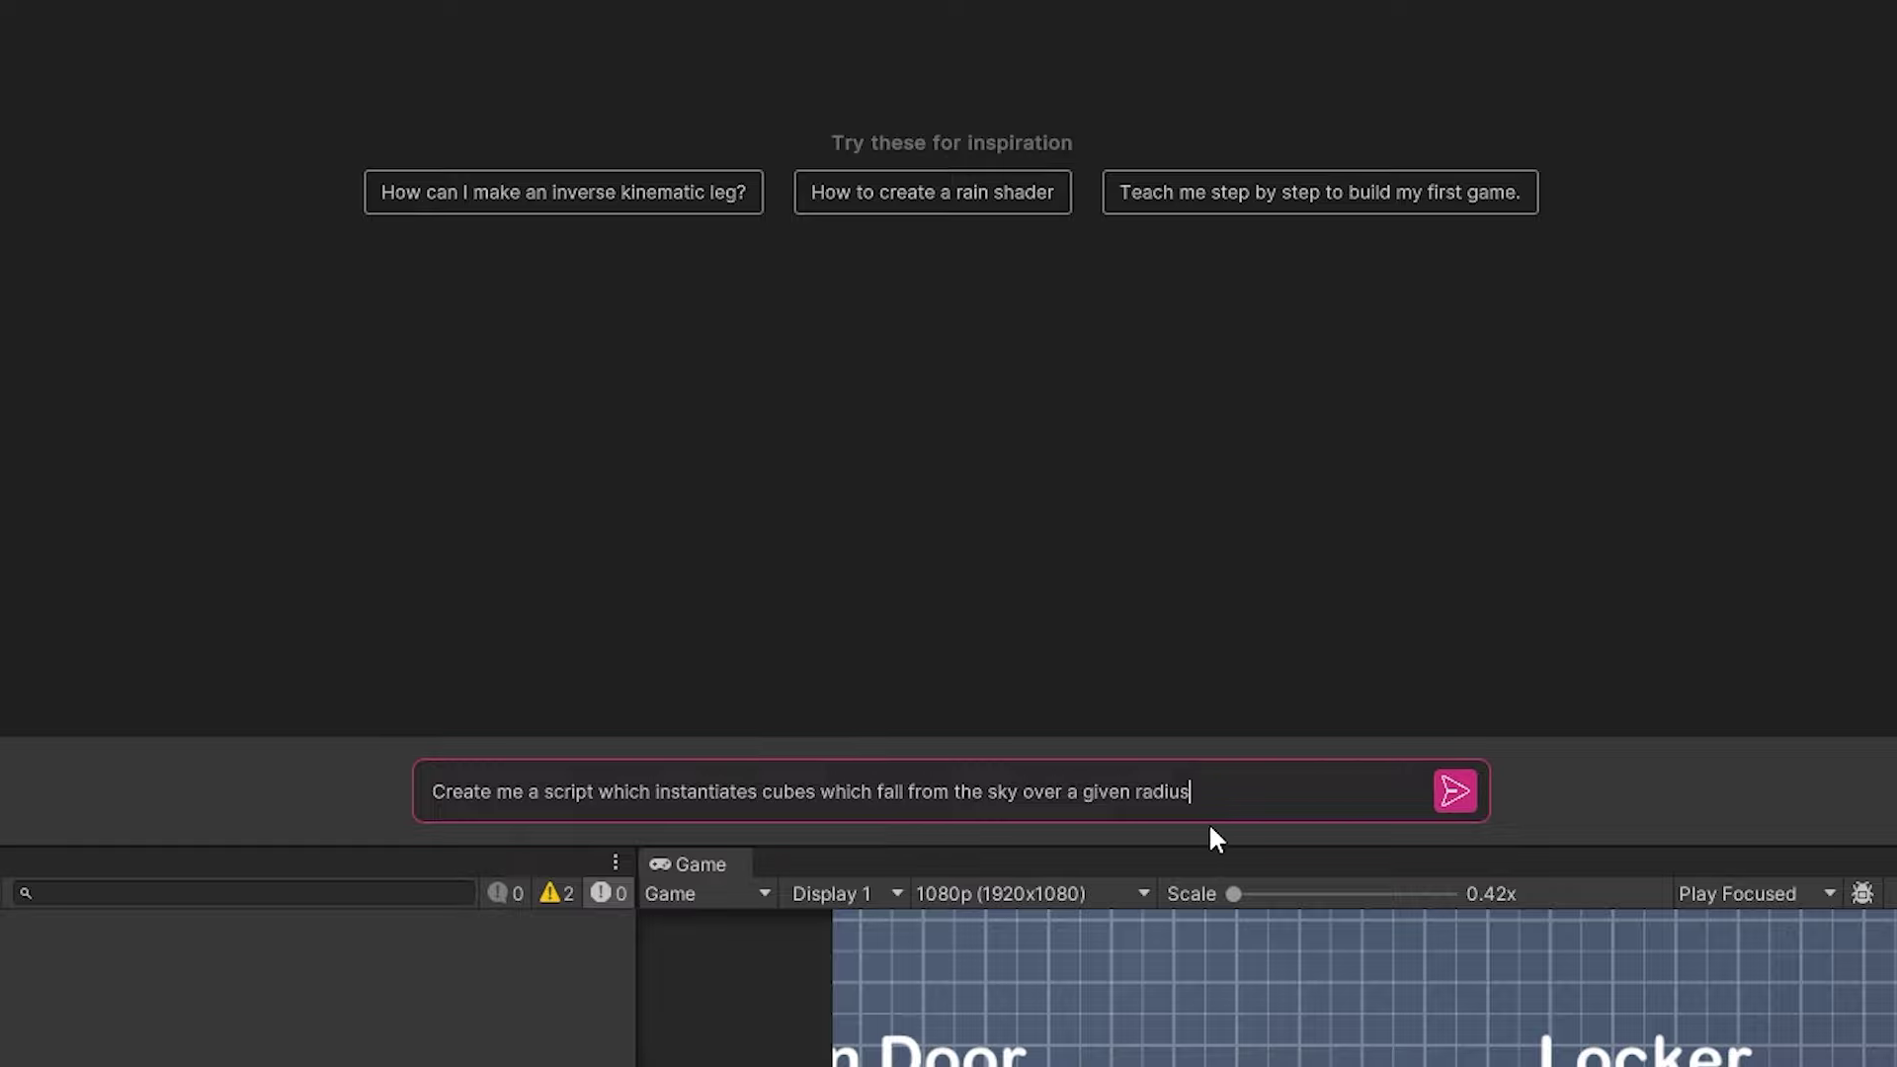
text(, let me control spawn rate, size )
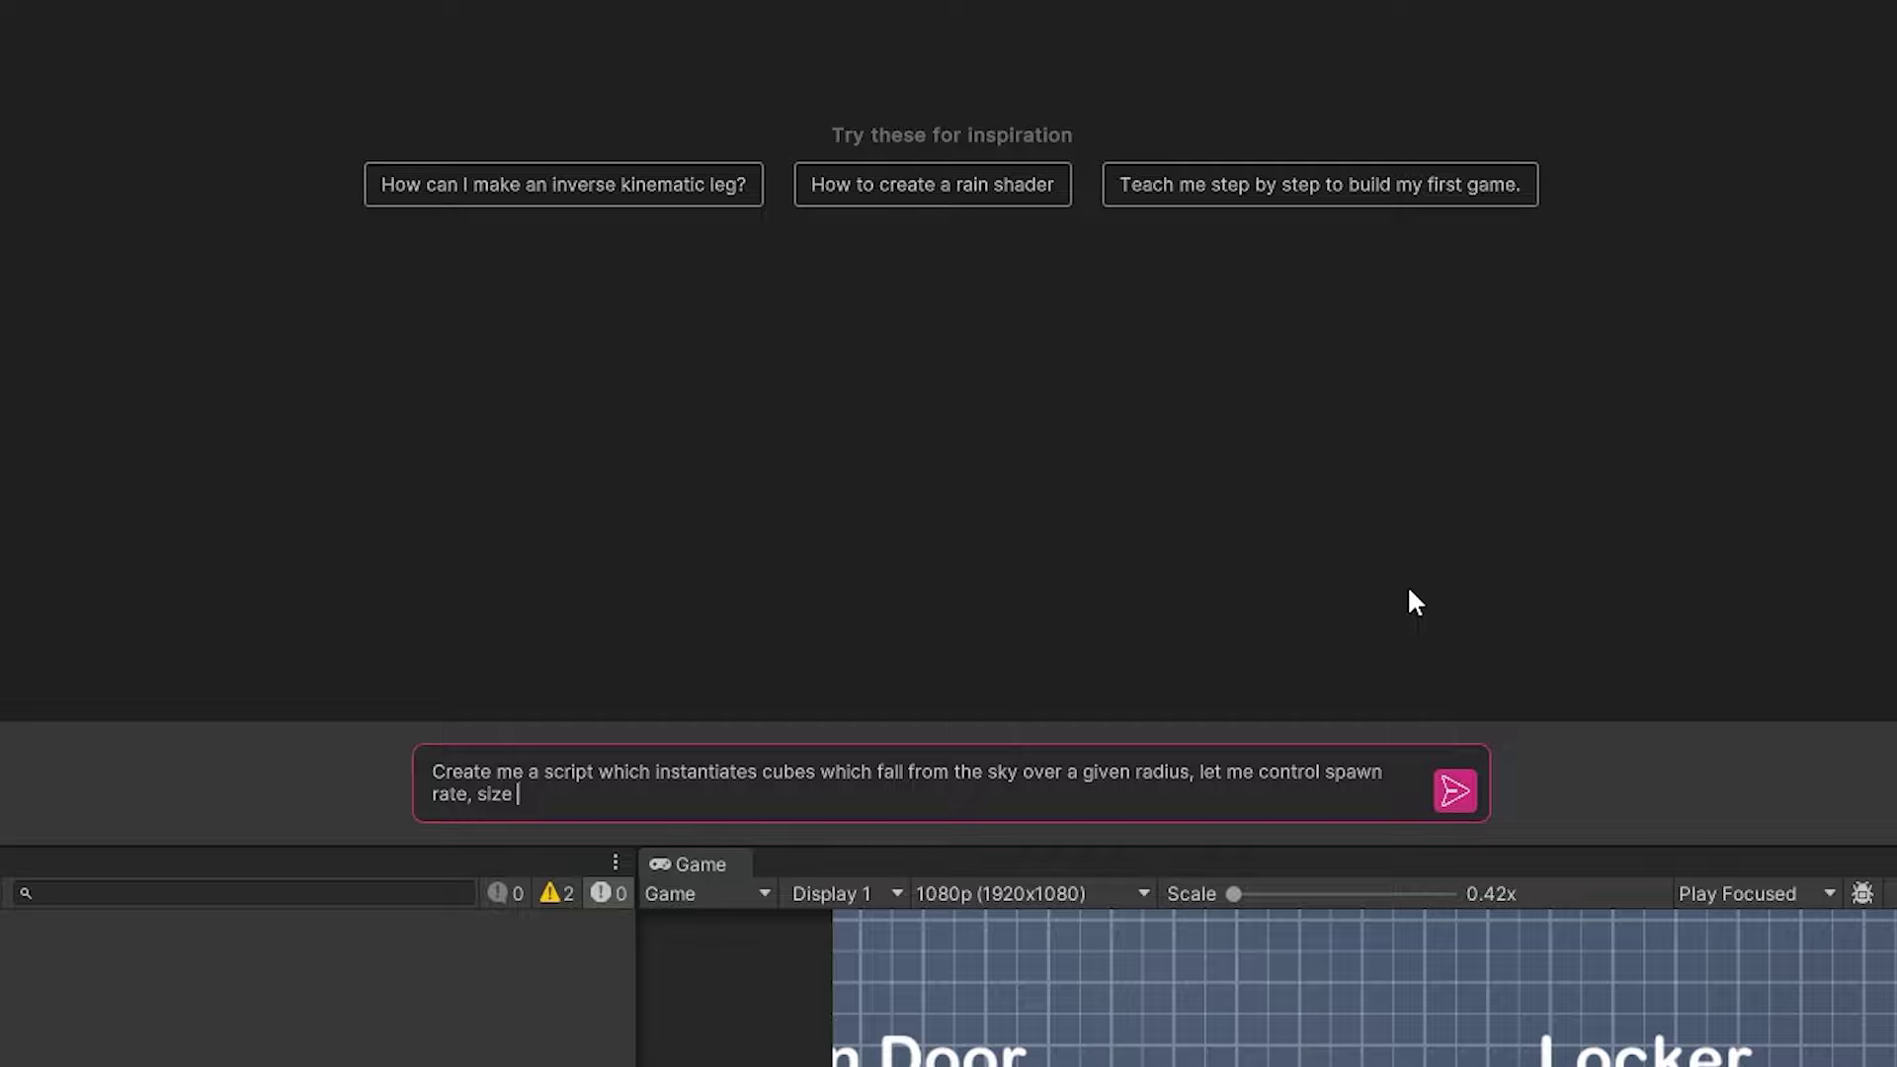
text(and other interesting features)
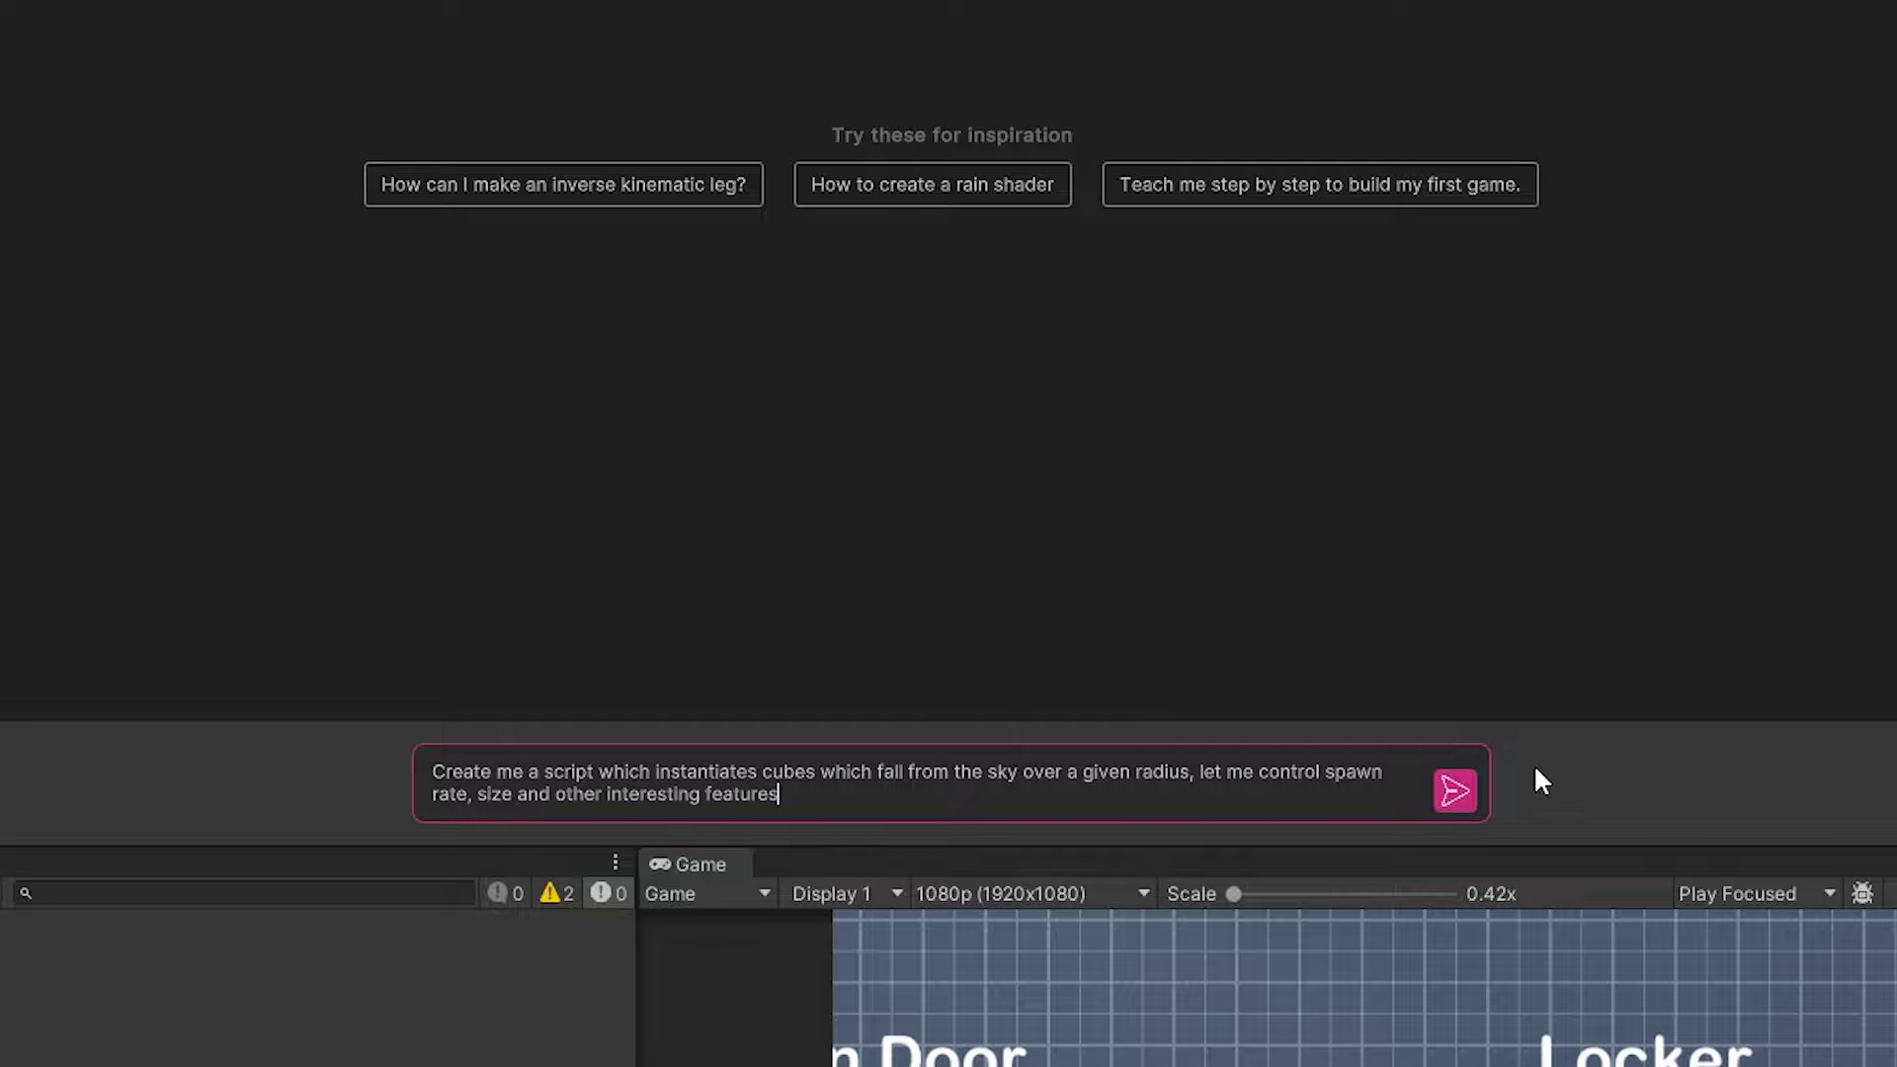
click(1455, 791)
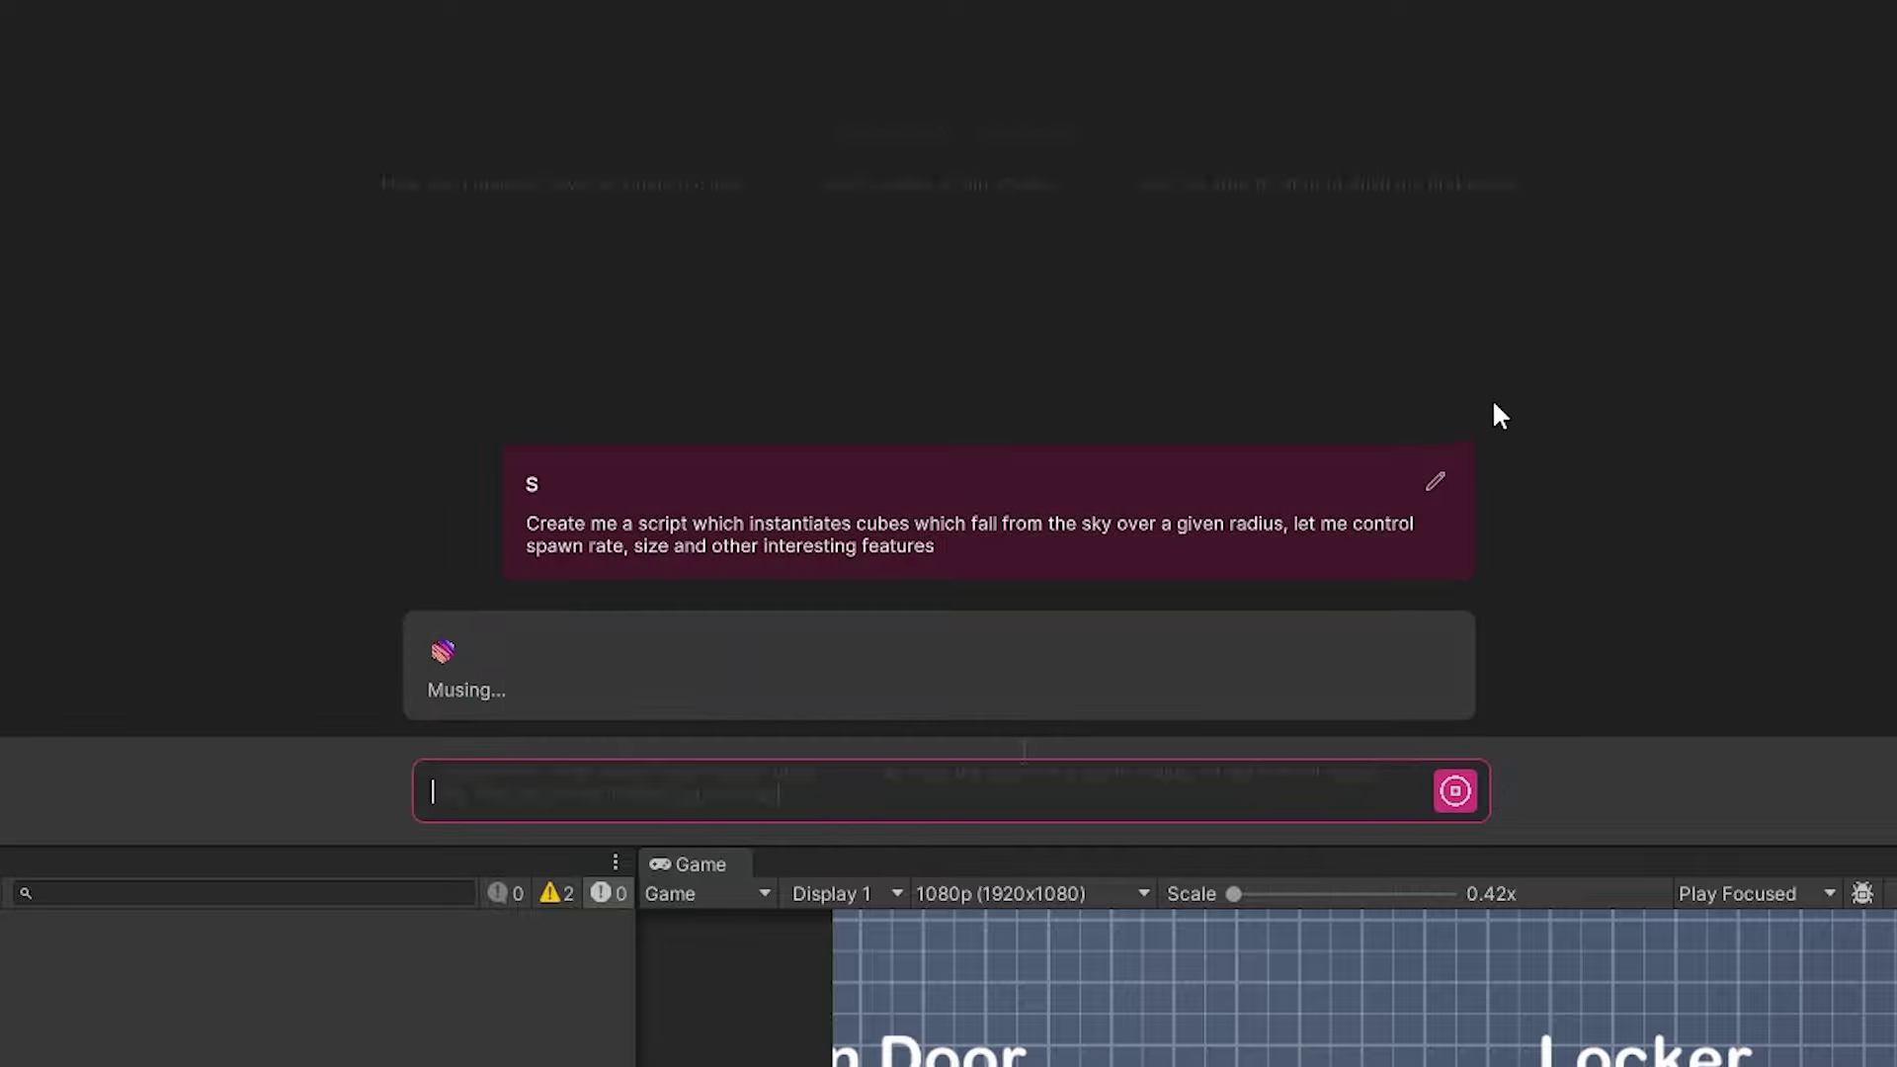
Review Muse's falling-cubes answer and copy the complete CubeSpawner script code to the clipboard
scroll(852, 264, up, 6)
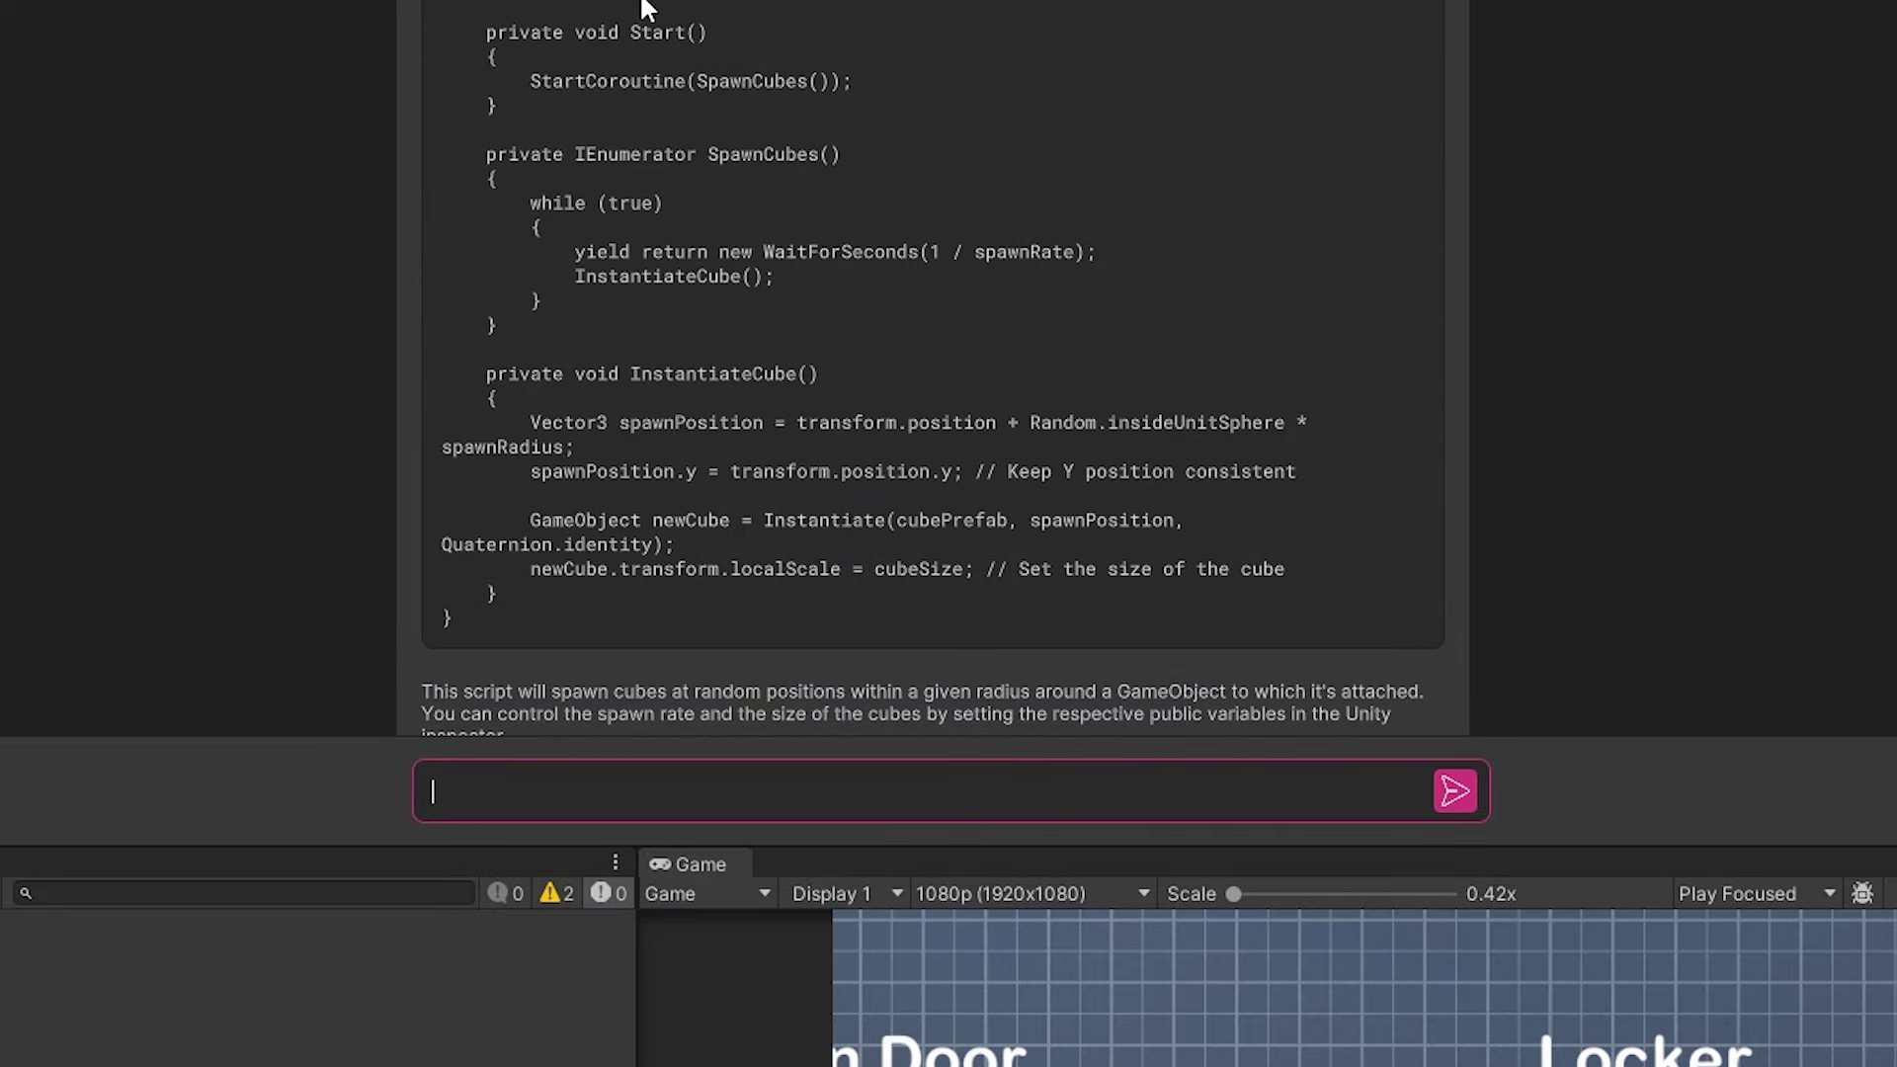
scroll(870, 20, down, 6)
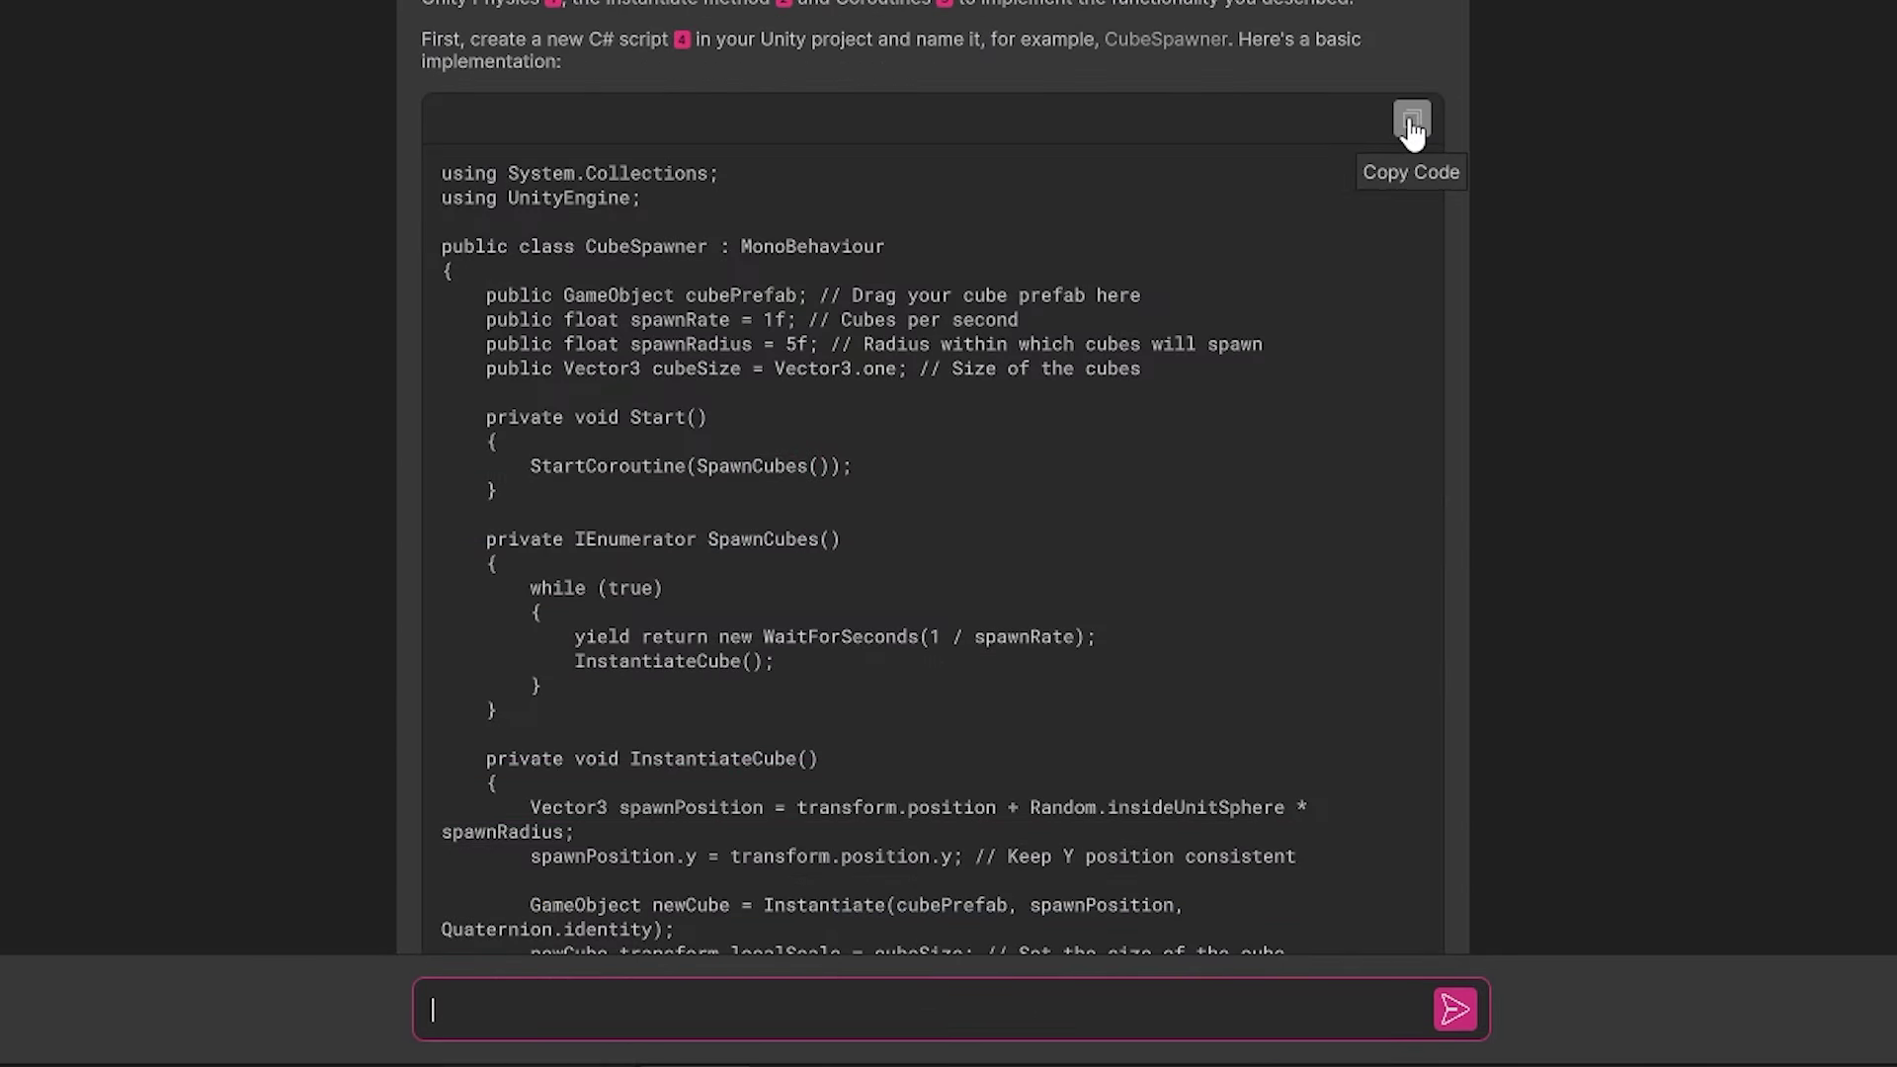
click(1411, 120)
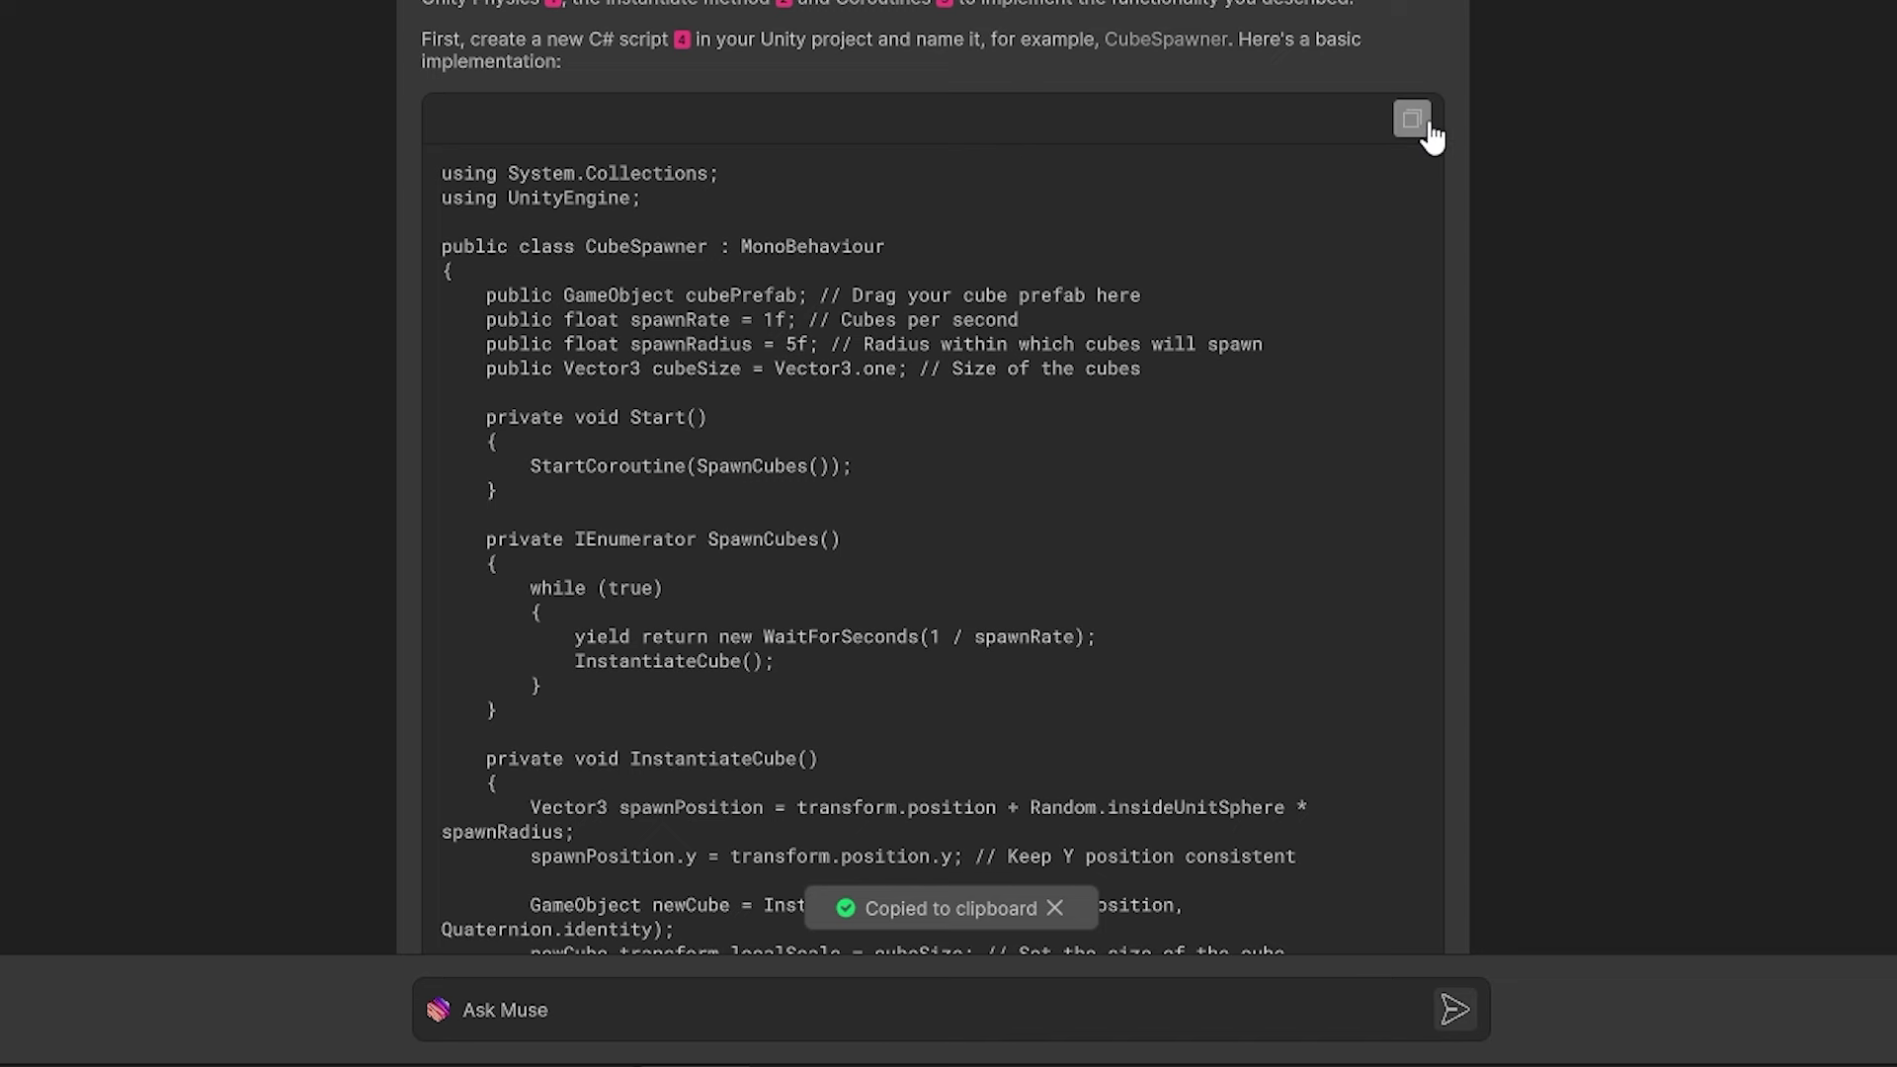
scroll(1259, 180, down, 7)
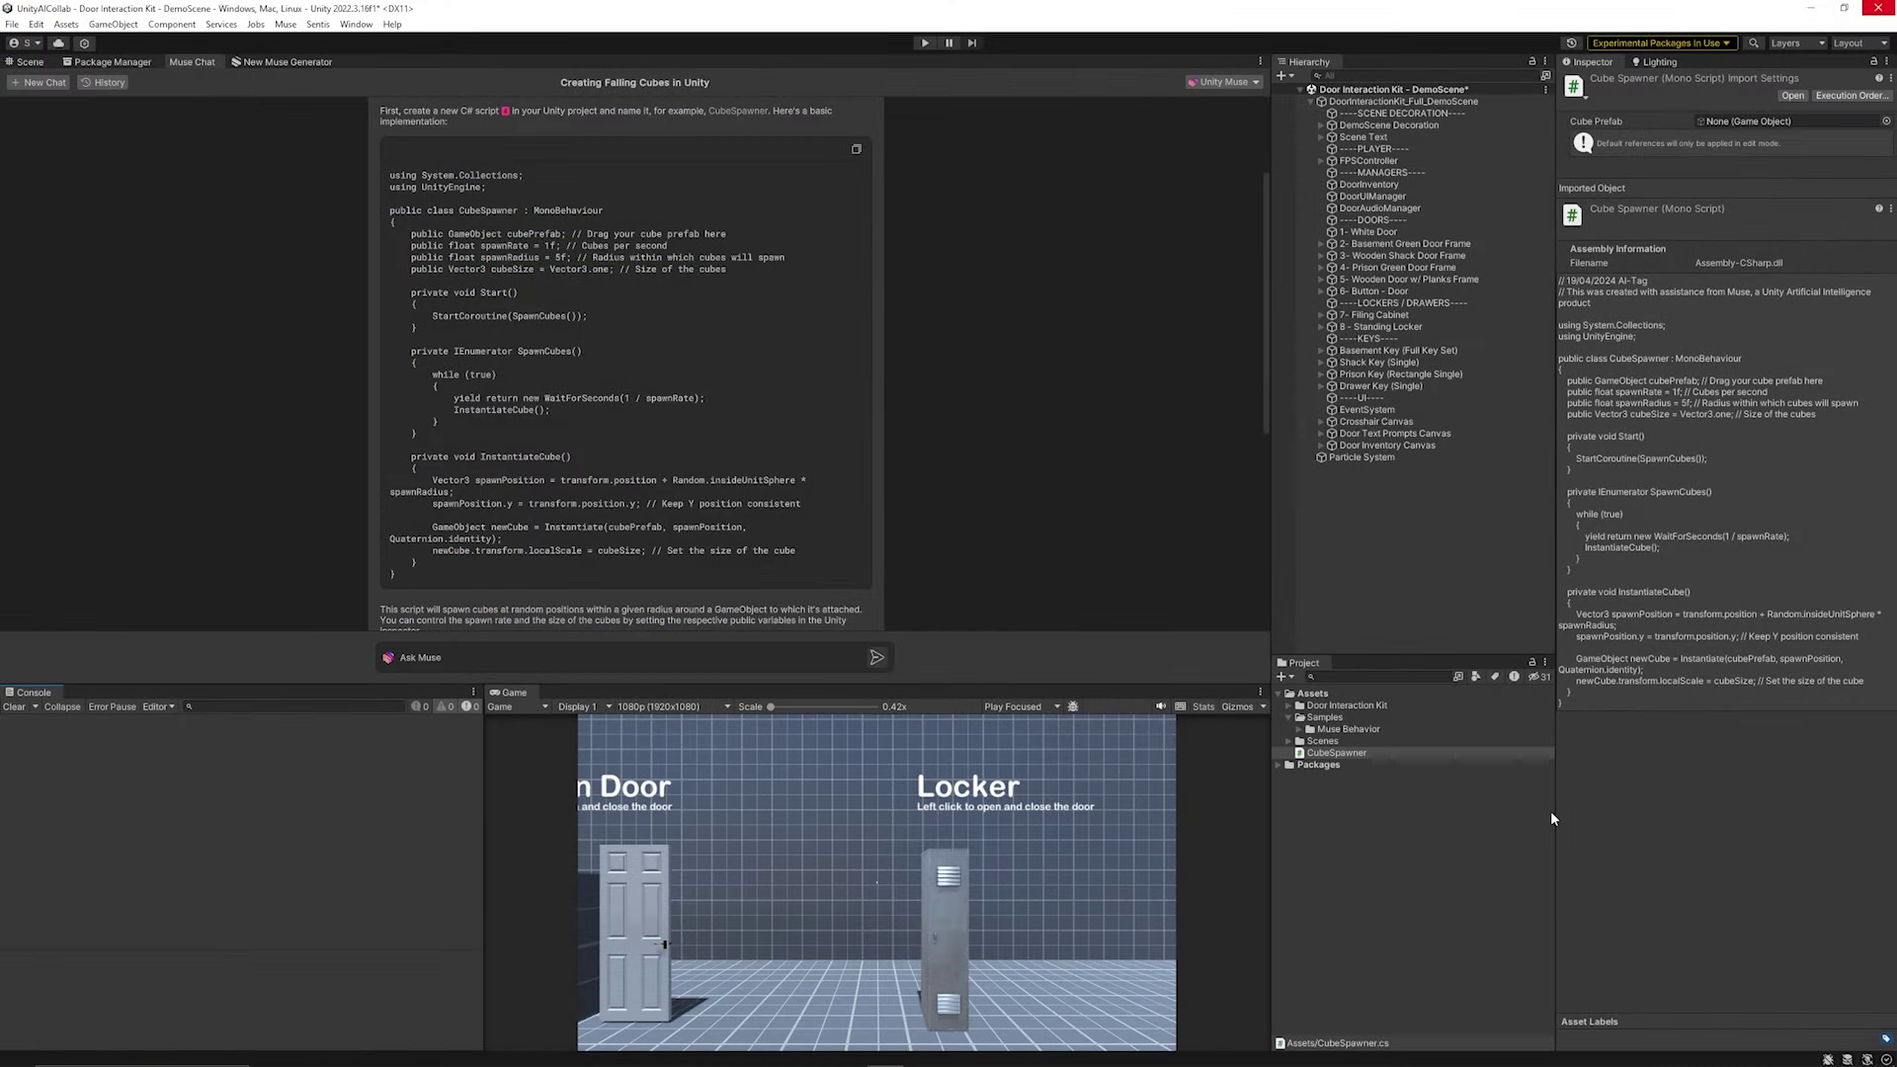
Turn the Large_Cube from the demo scene into a prefab in the project's Assets folder
scroll(704, 530, down, 3)
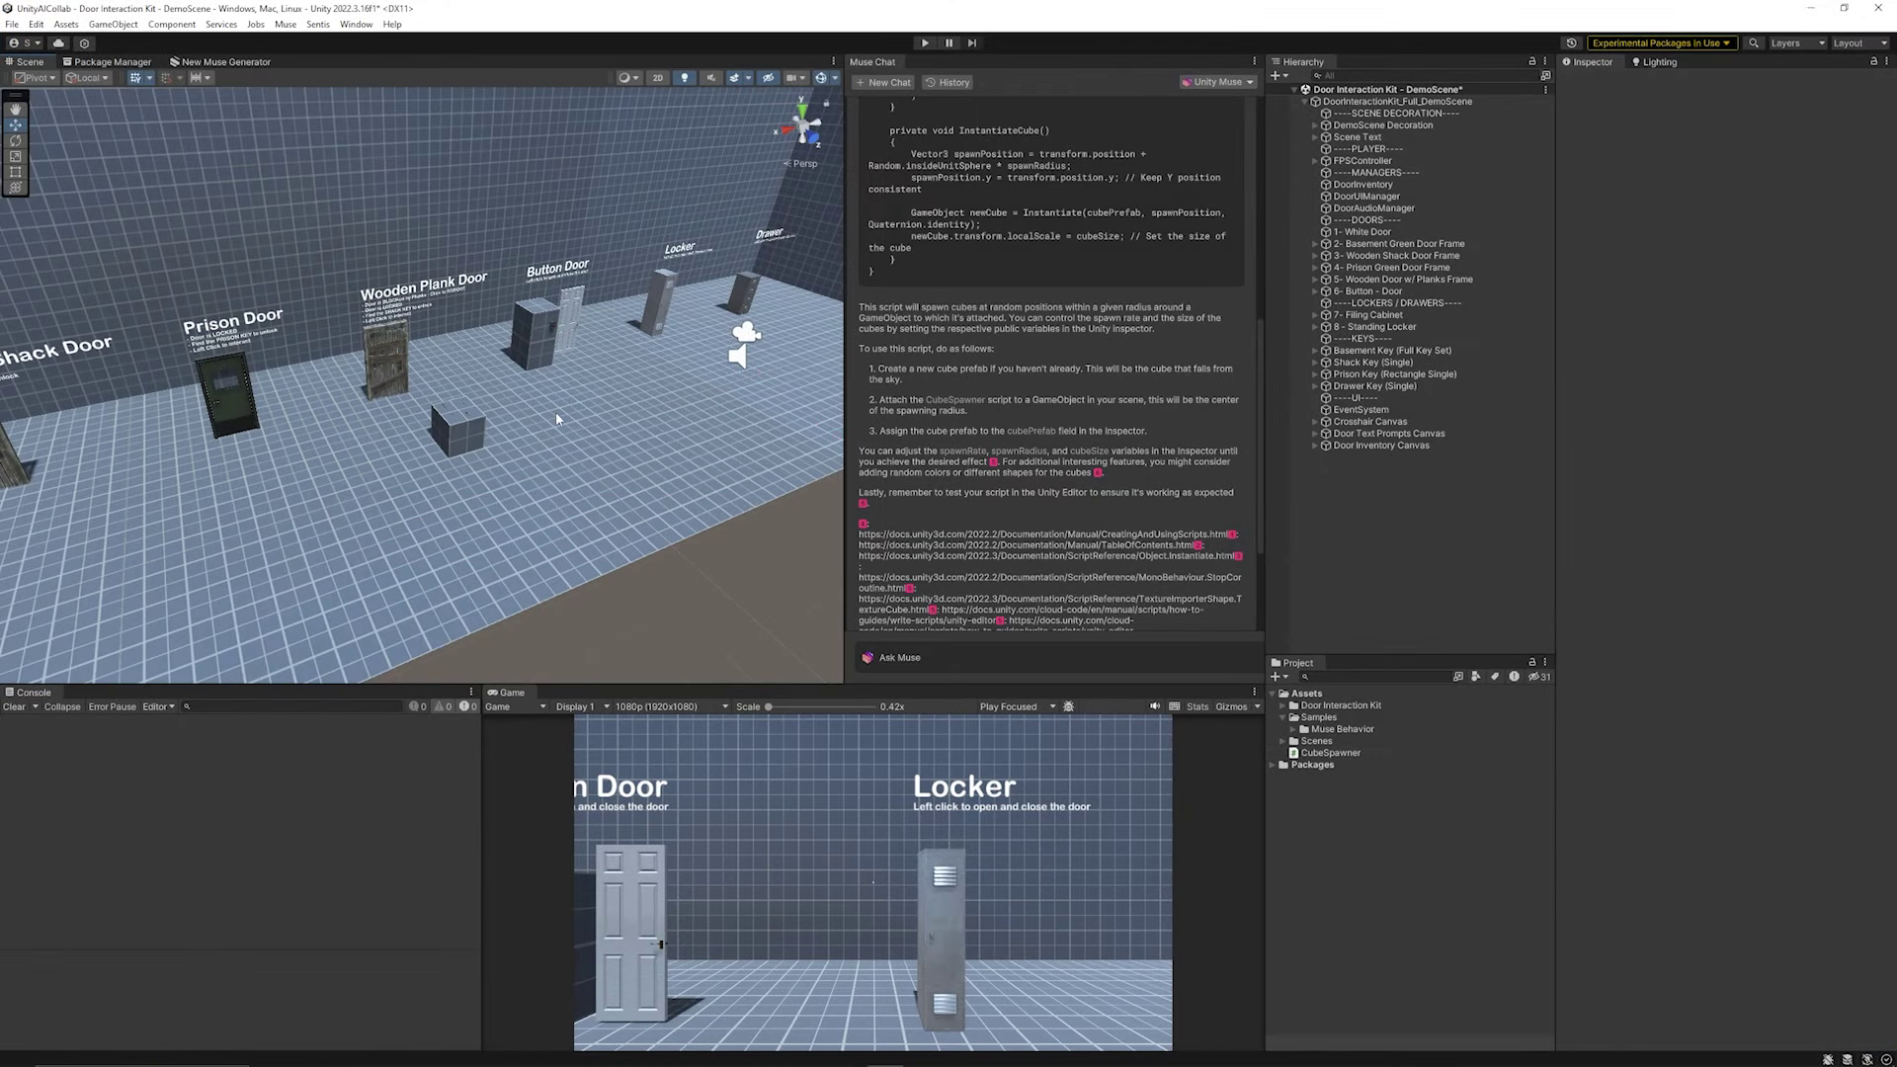
click(473, 446)
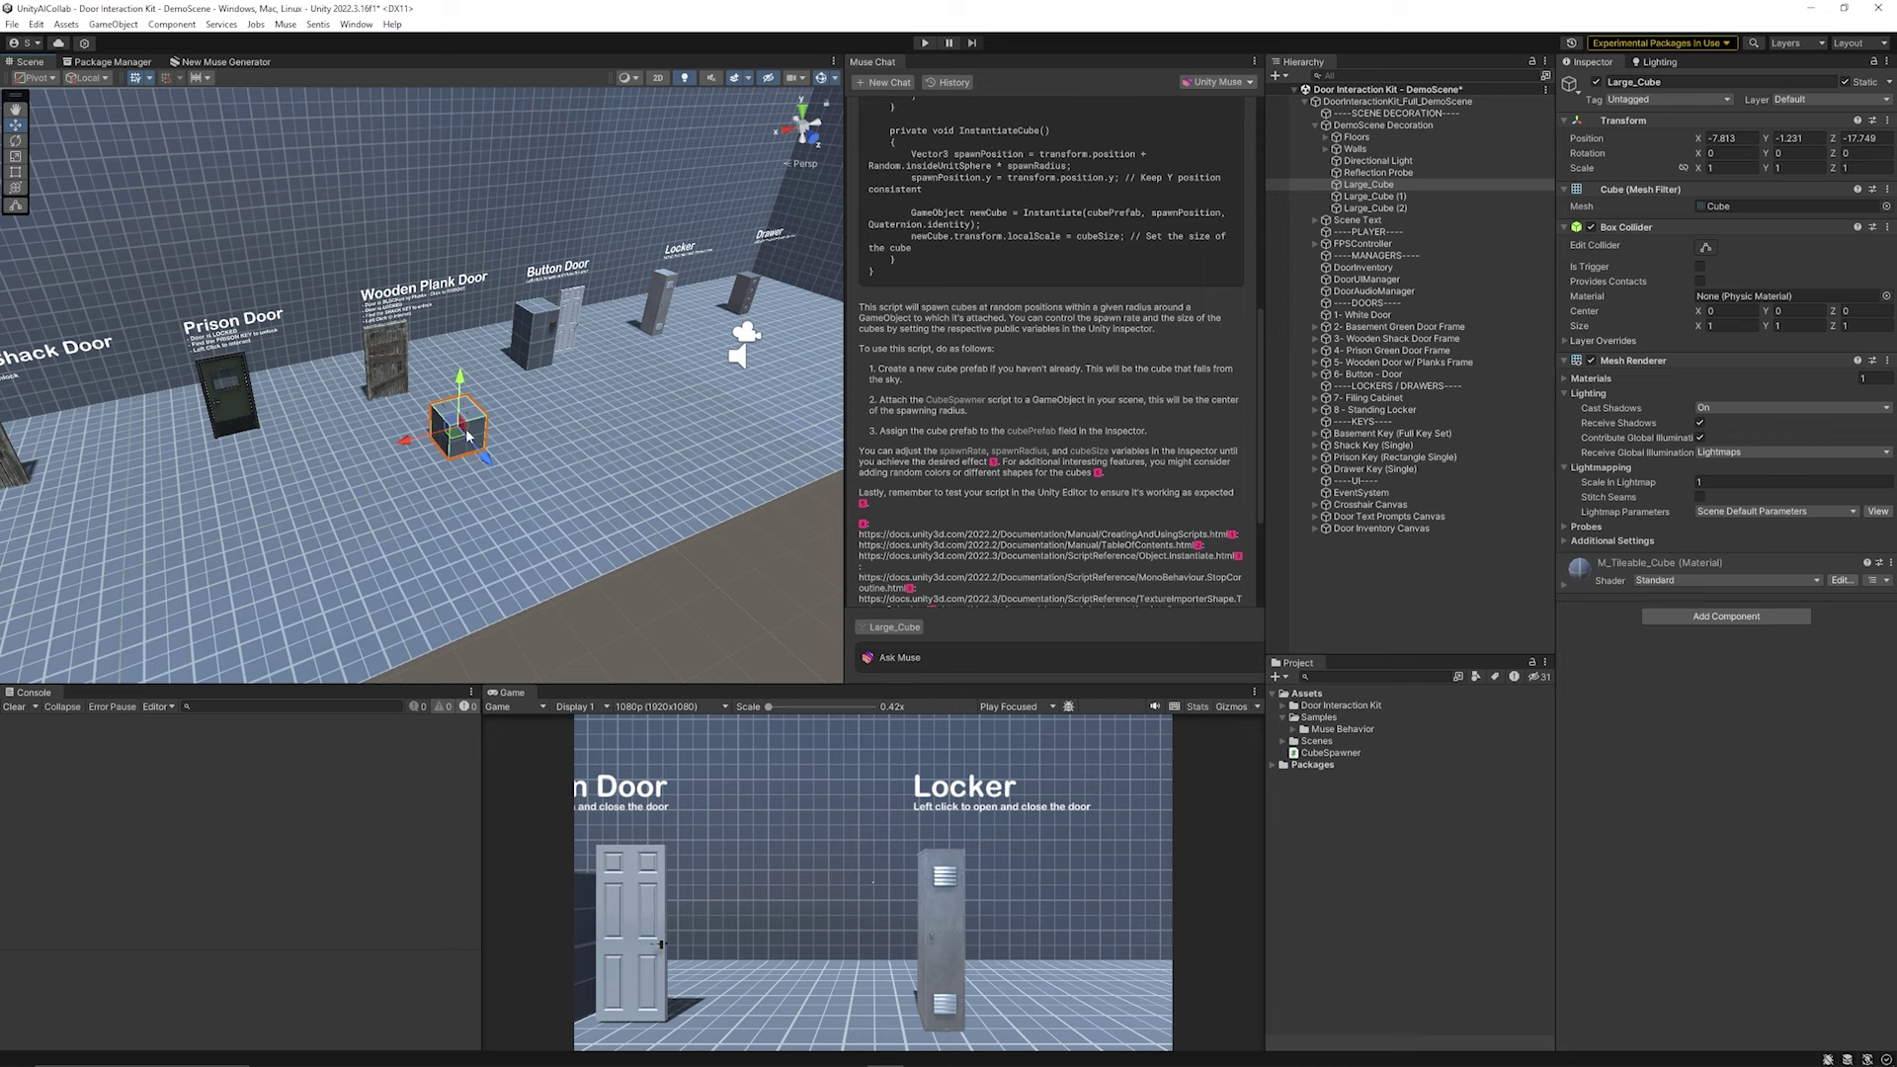
drag(1368, 185, 1379, 822)
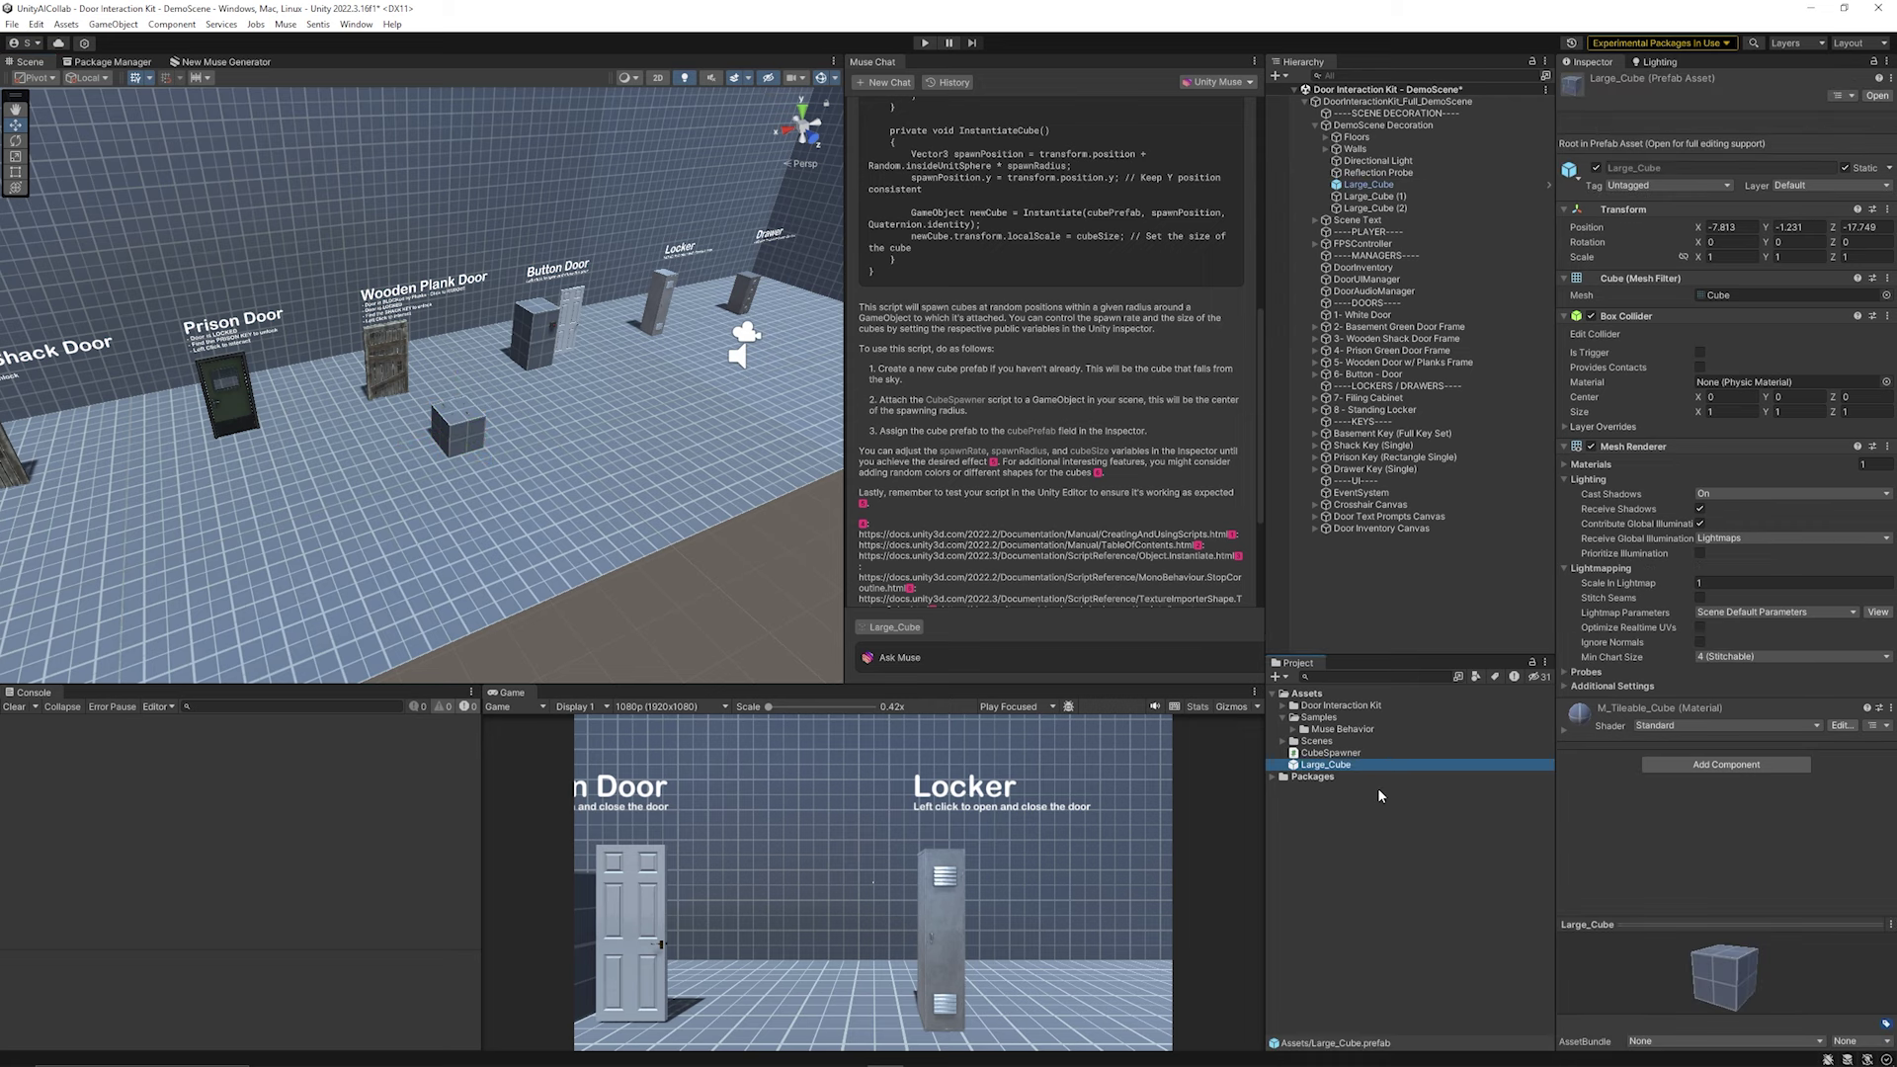
Create an empty GameObject in the scene and move it up above the door demo area
right_click(1394, 593)
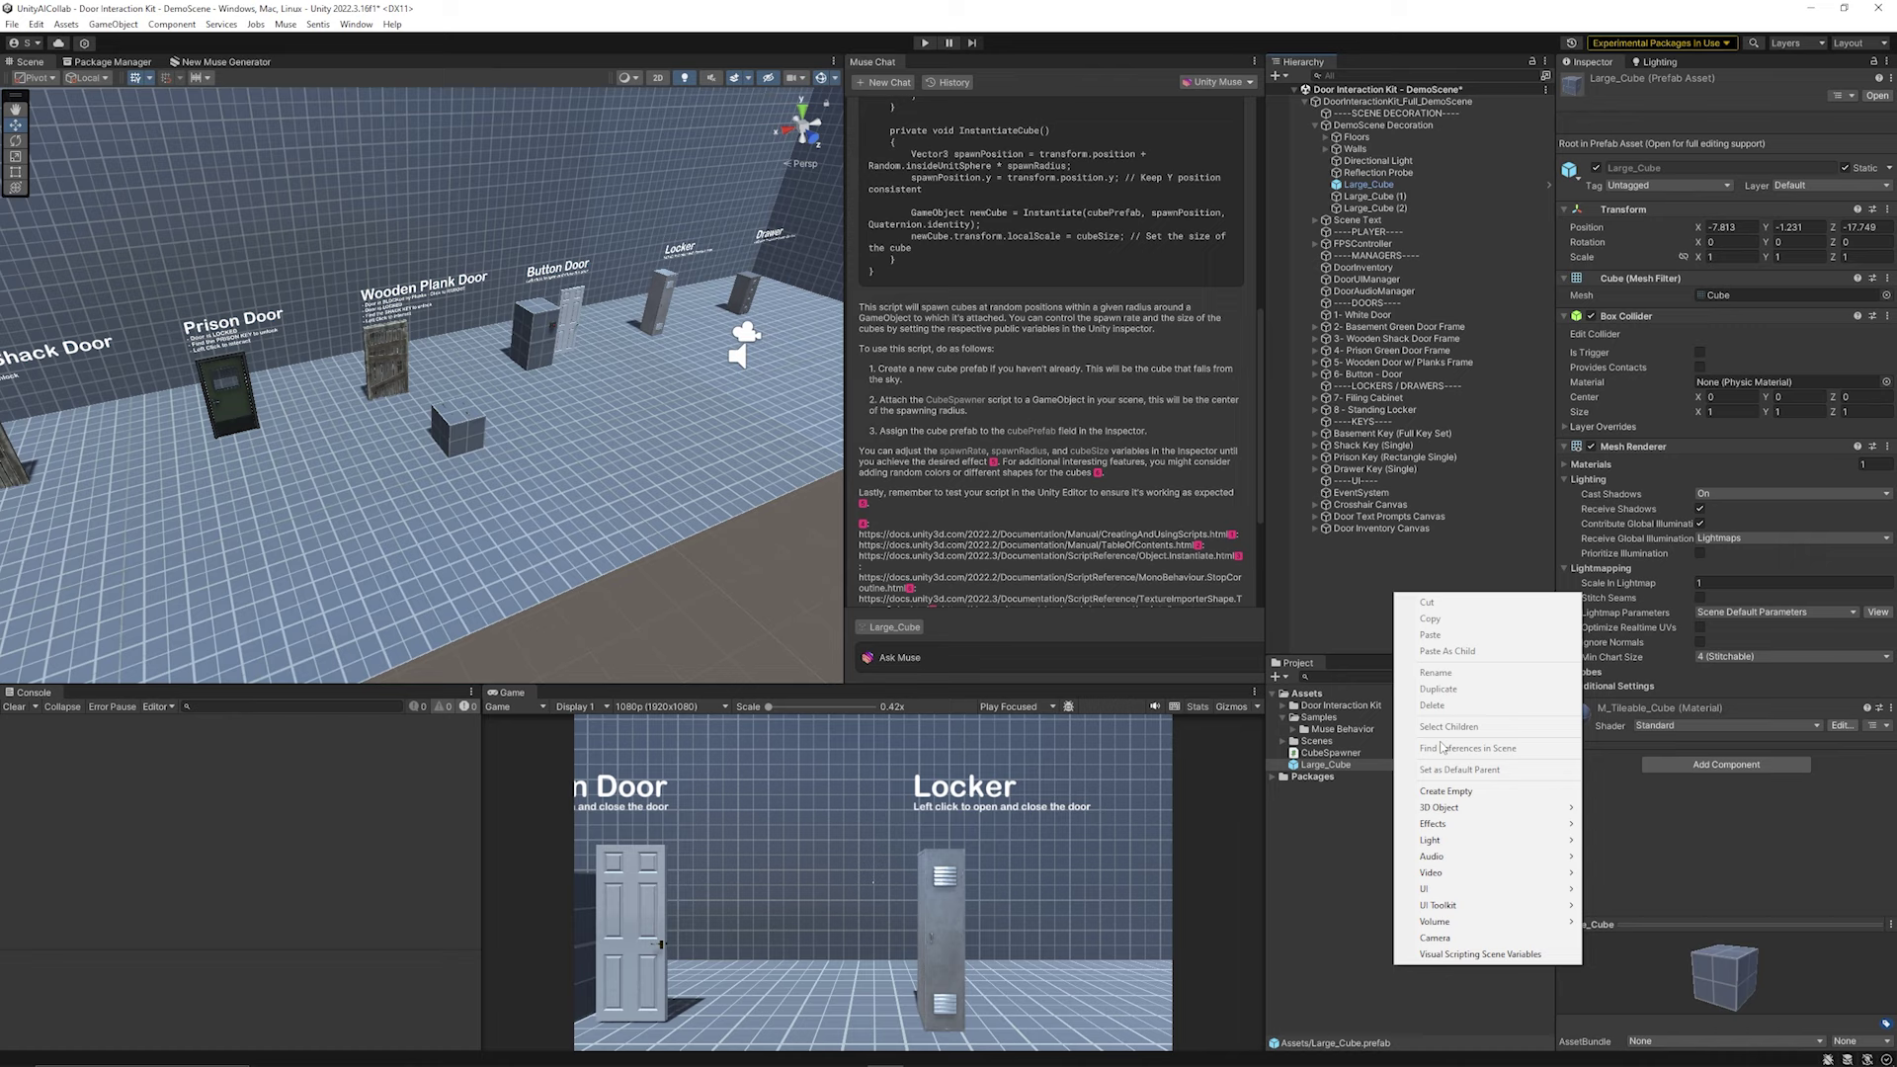
click(1439, 792)
drag(428, 370, 531, 149)
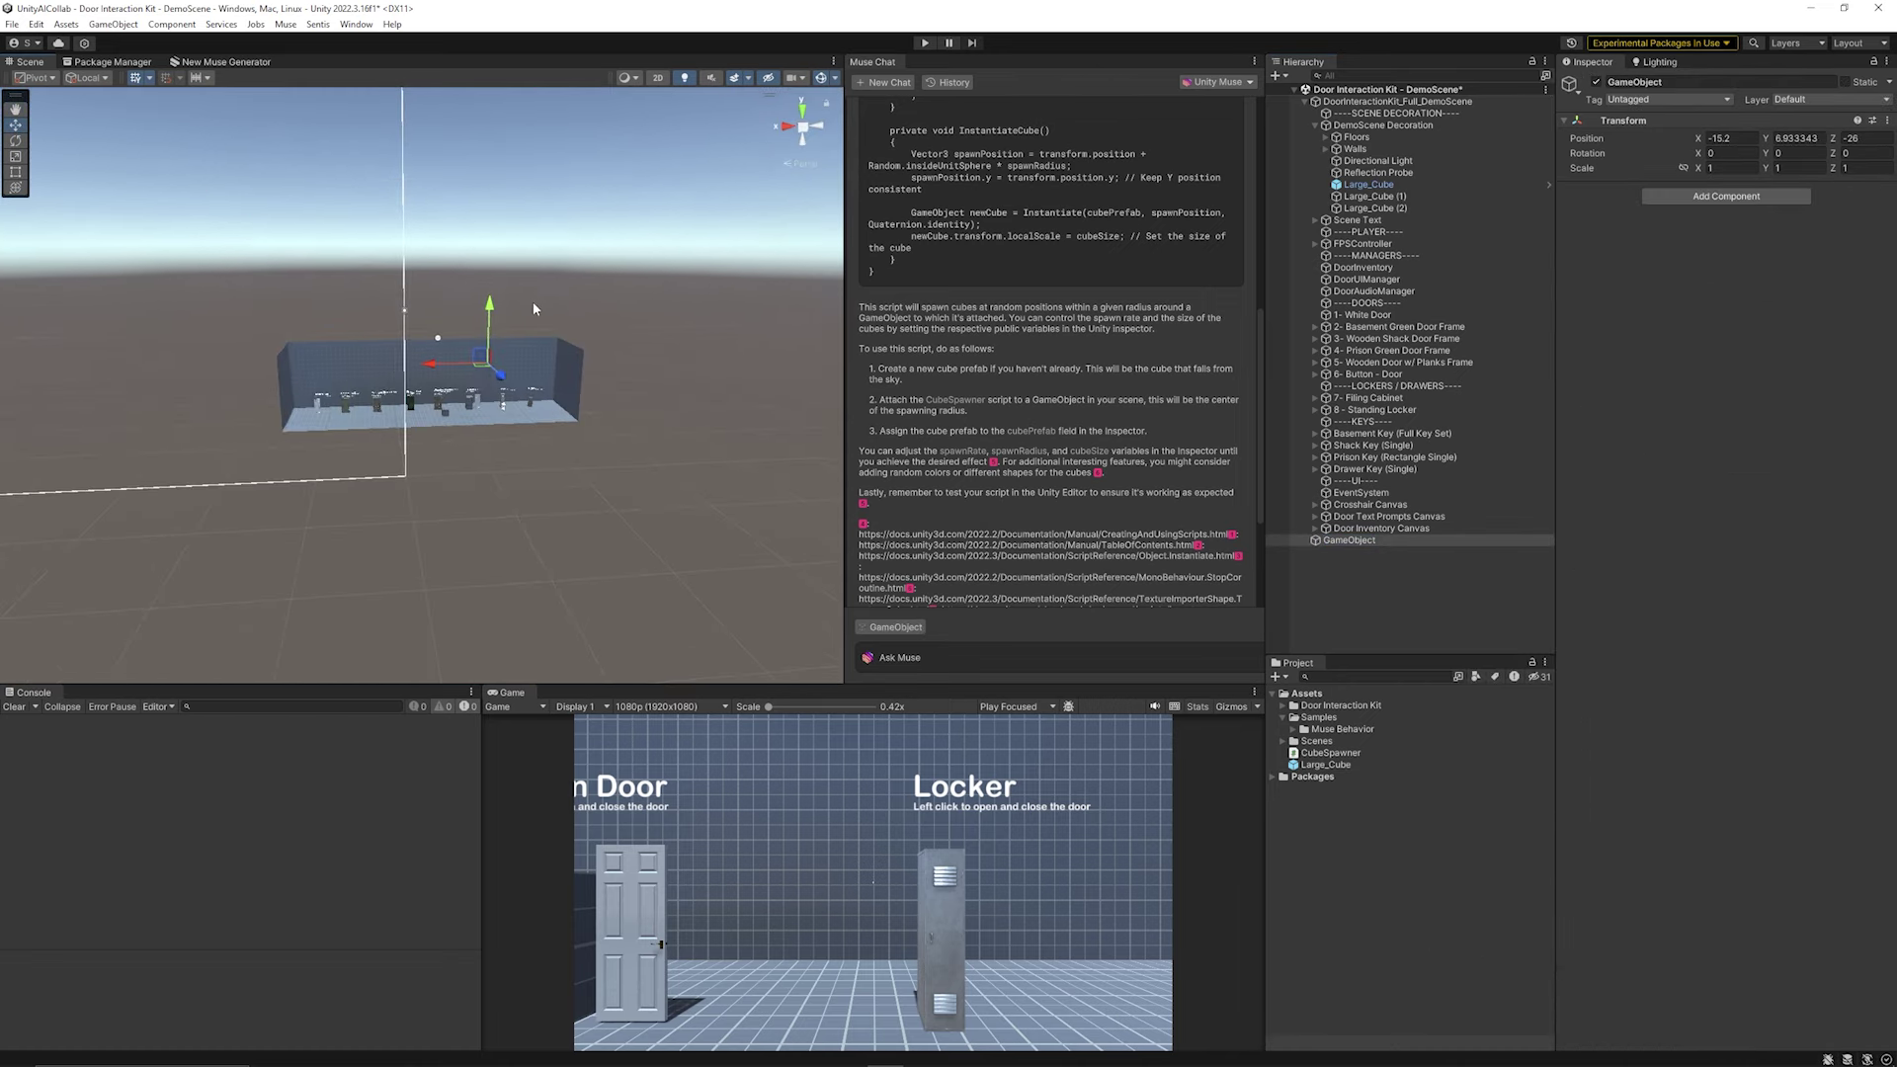
Move the empty GameObject to about X -5.3, Y 18.5, Z -21.39 and attach the CubeSpawner script to it
drag(479, 355, 393, 294)
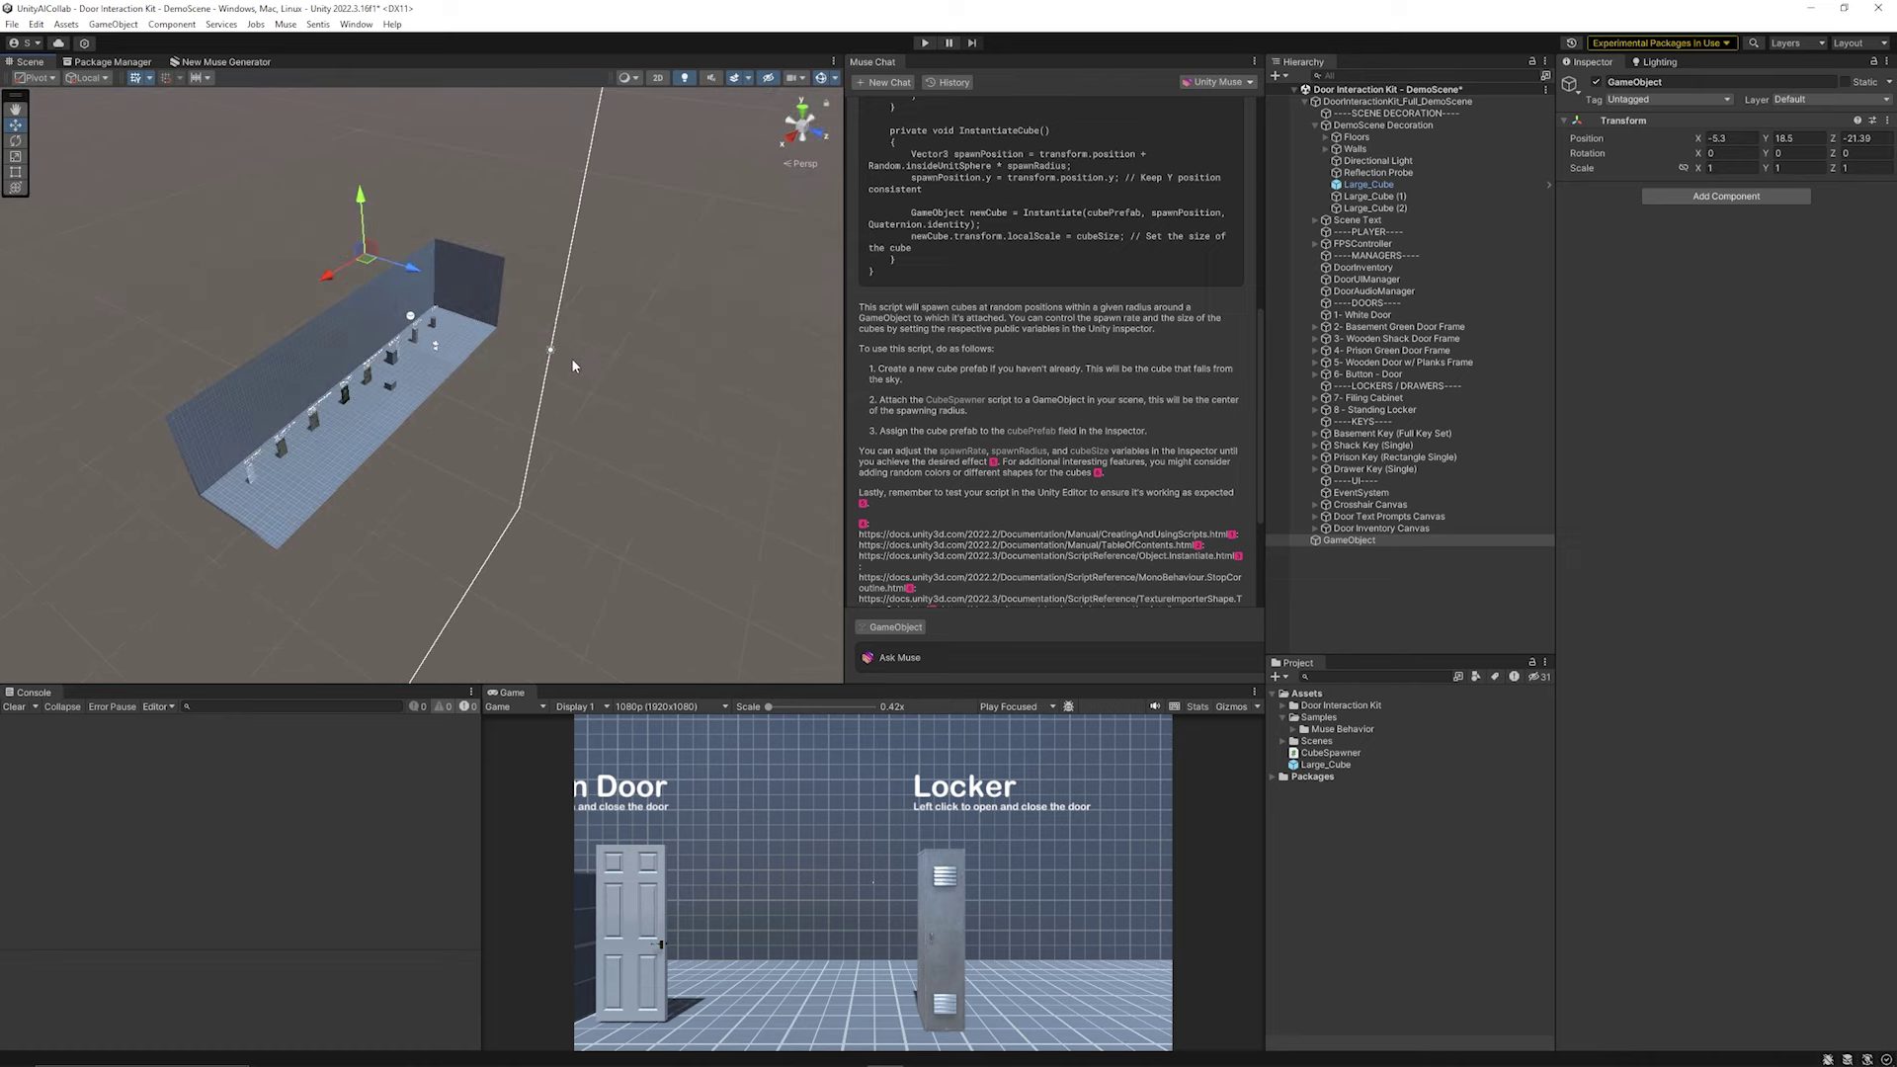
alt+drag(571, 357, 515, 244)
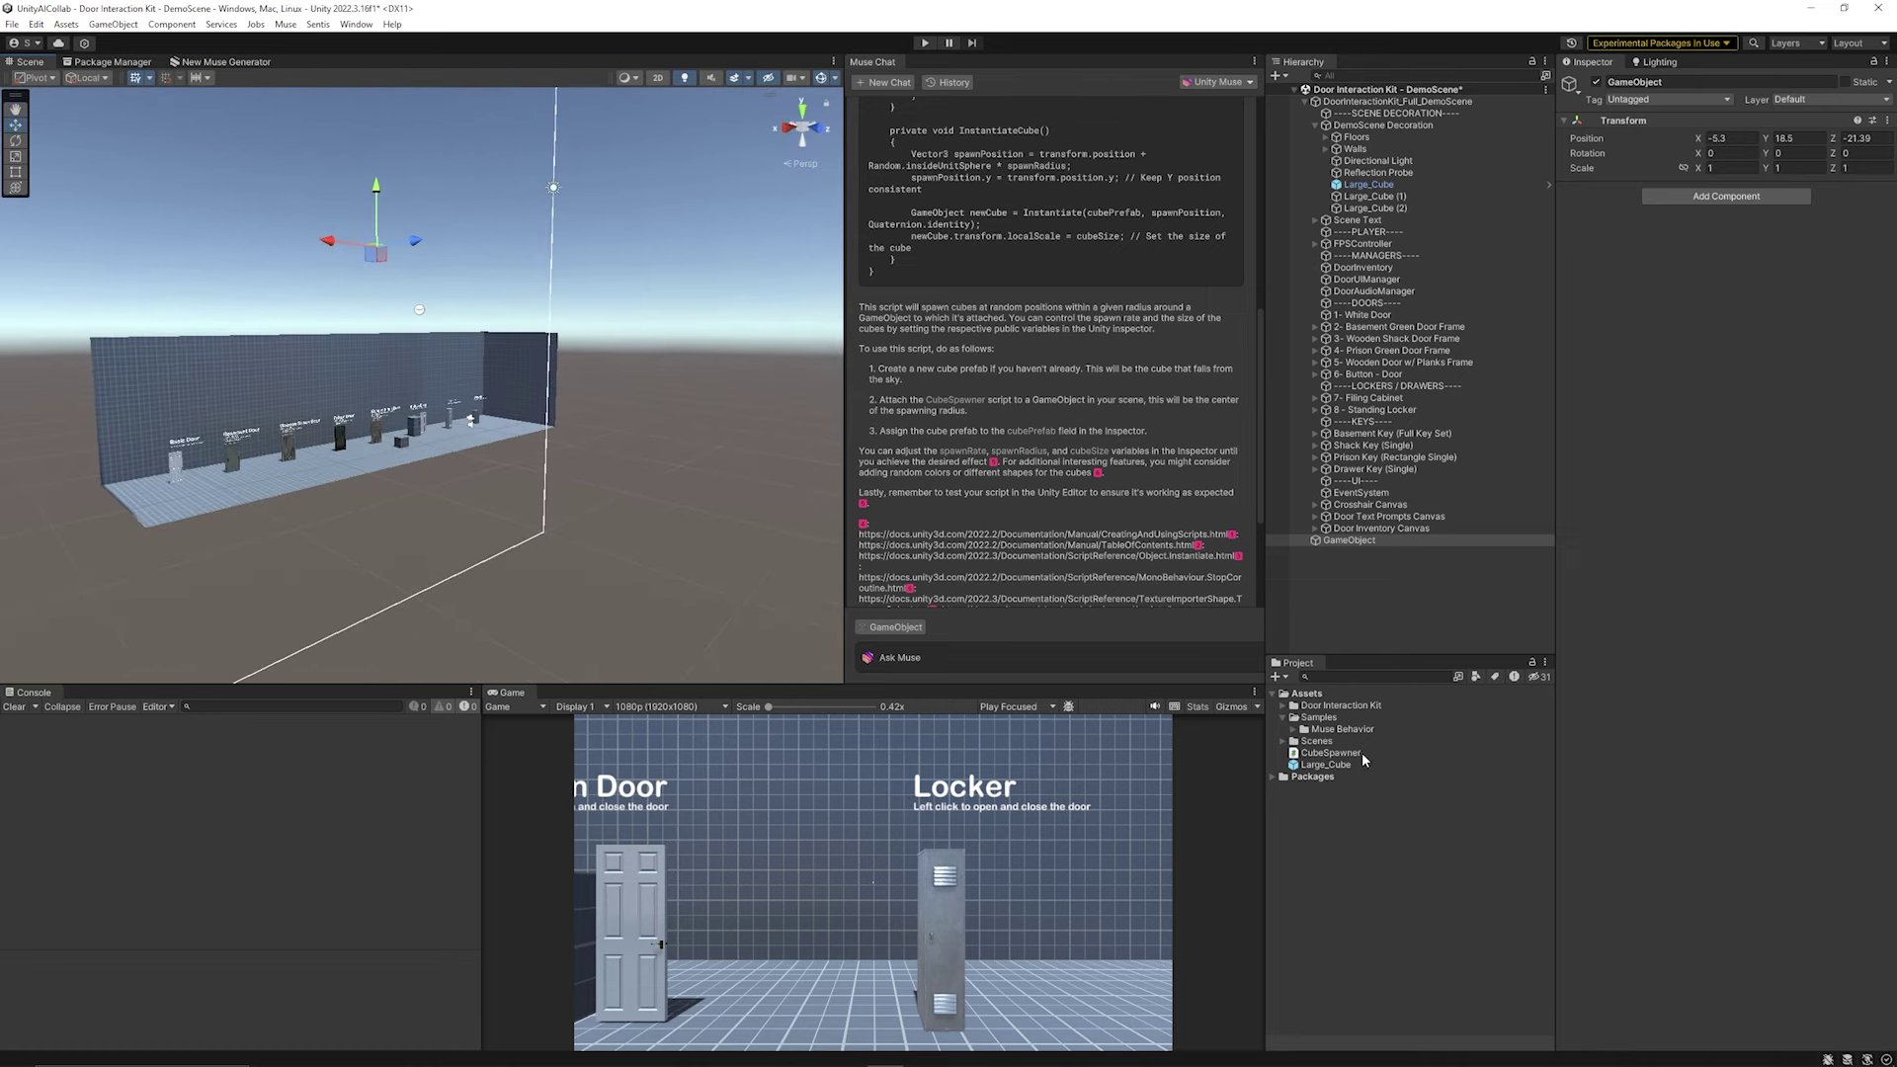
drag(1355, 754, 1740, 459)
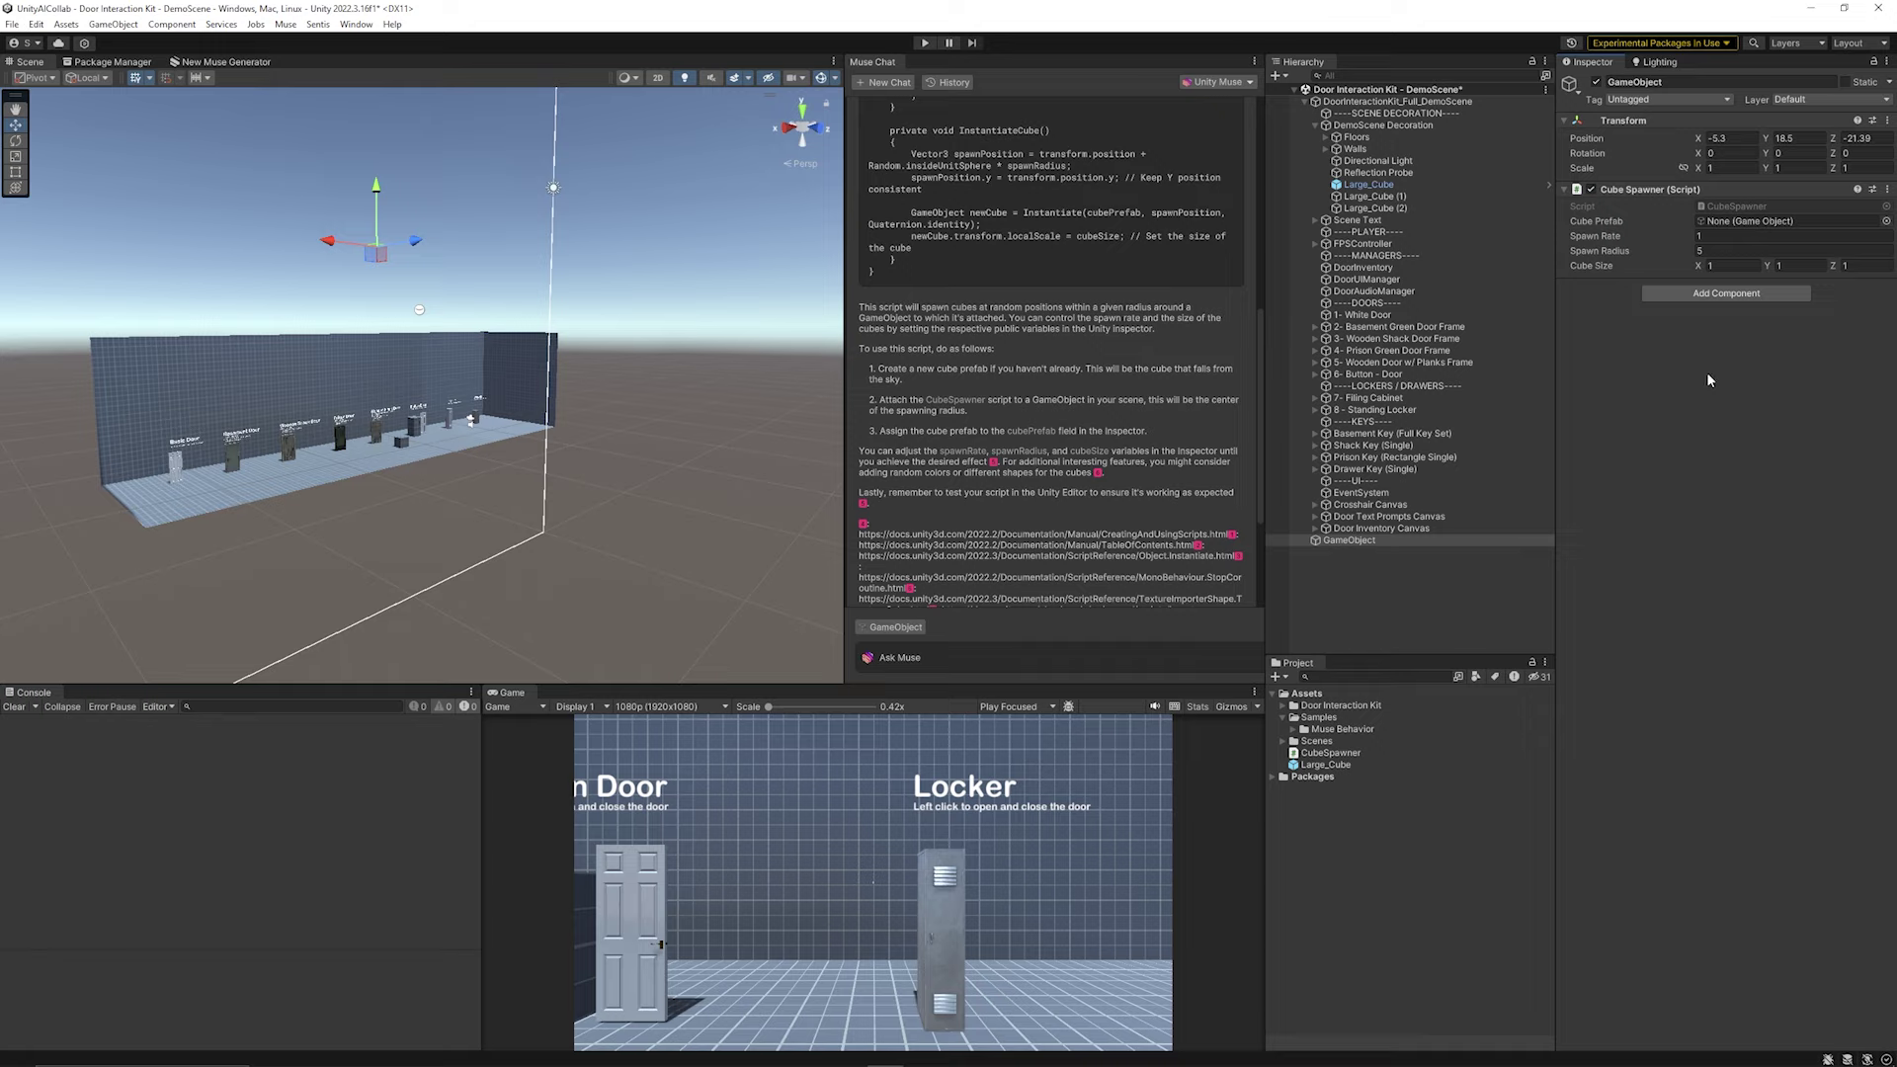
Assign Large_Cube as the spawner's Cube Prefab and add a Rigidbody component to the Large_Cube prefab asset
drag(1341, 764, 1753, 224)
click(1721, 253)
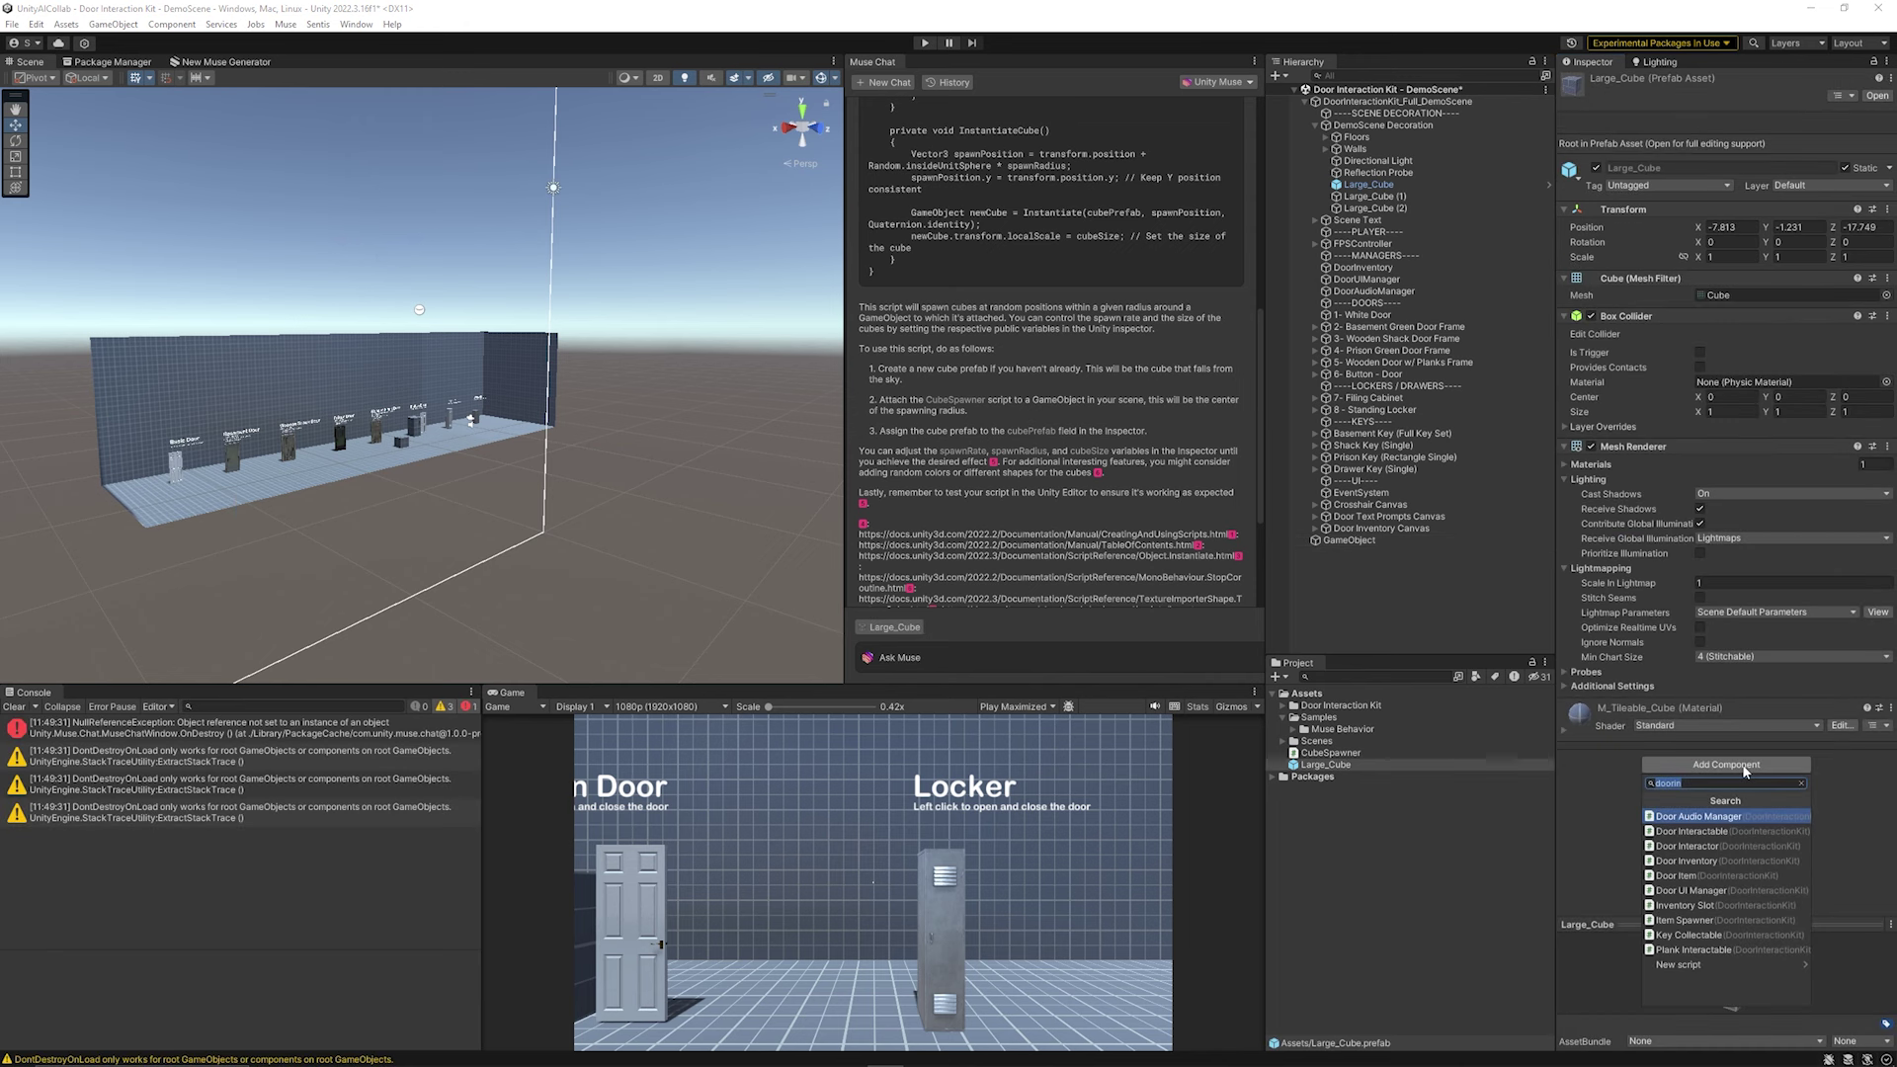
text(rig)
key(Return)
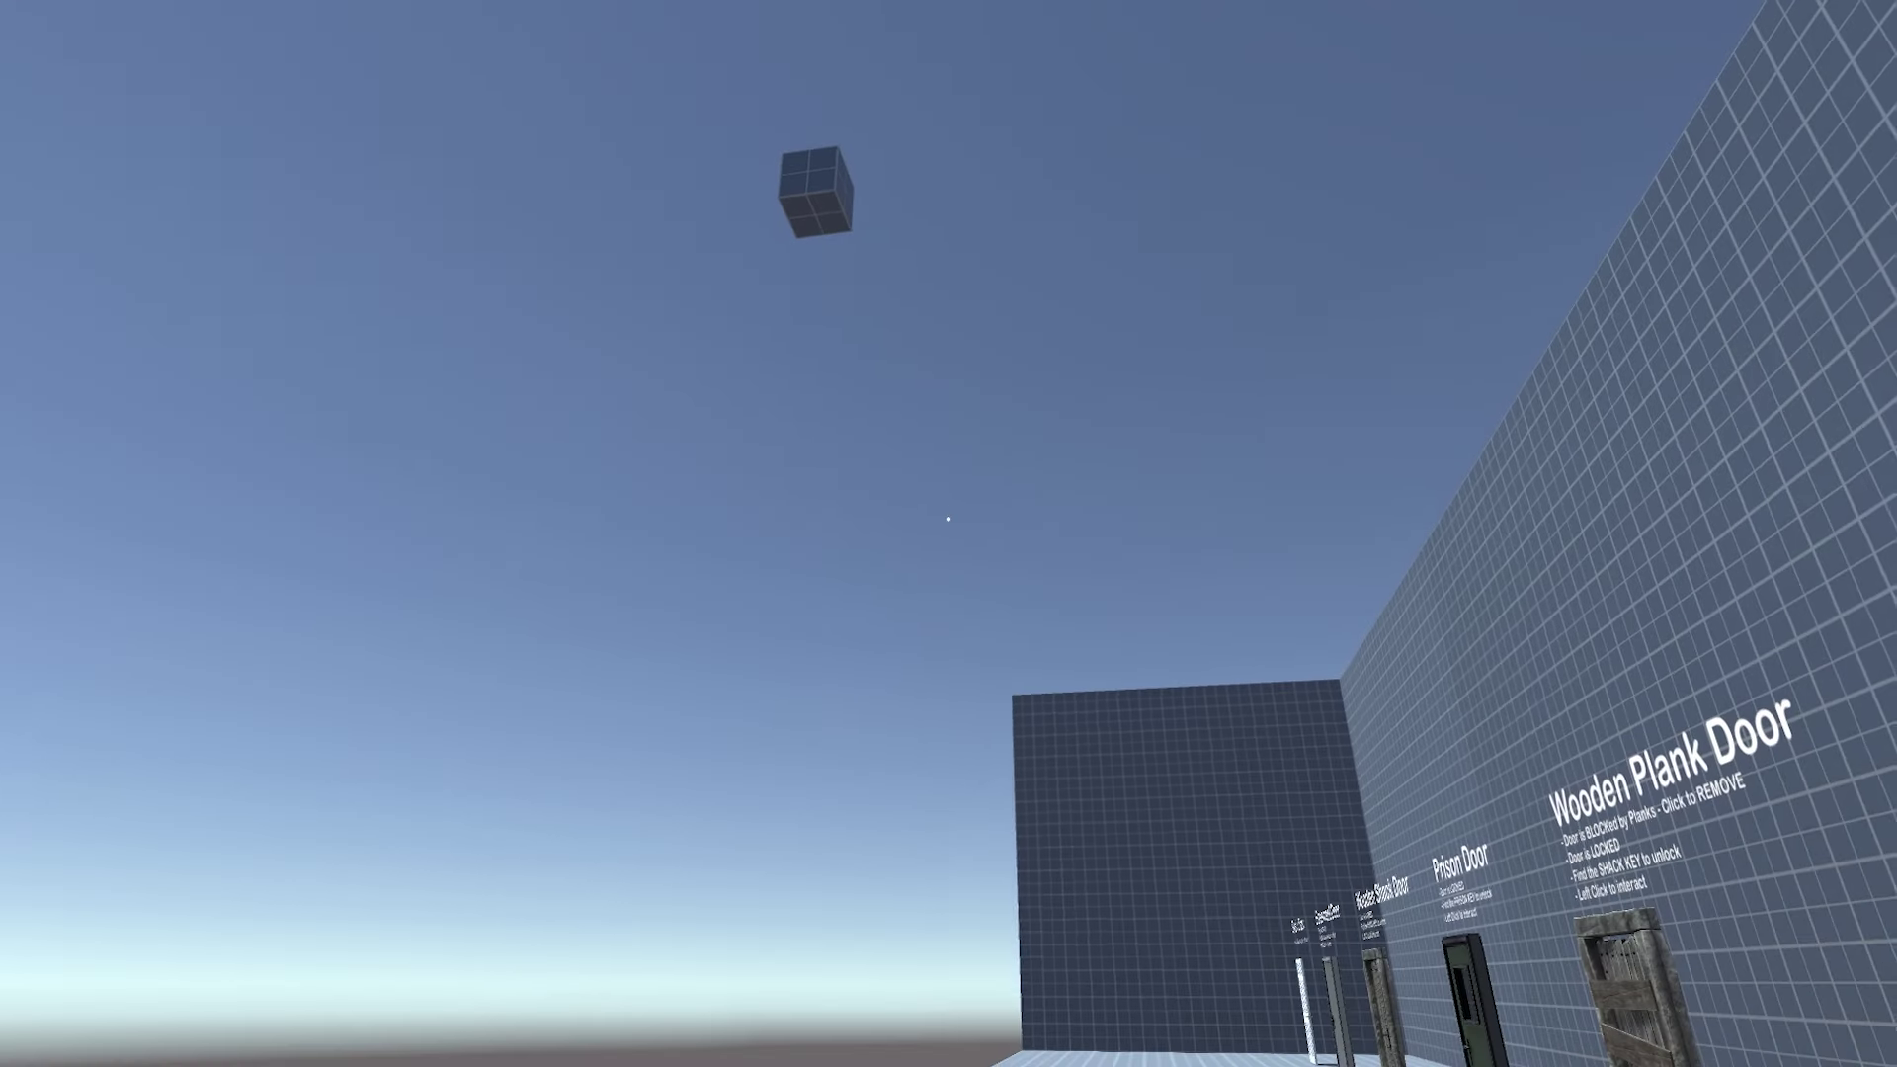
Play-test the scene, walking around the door area to examine the cubes falling from the sky
key(s)
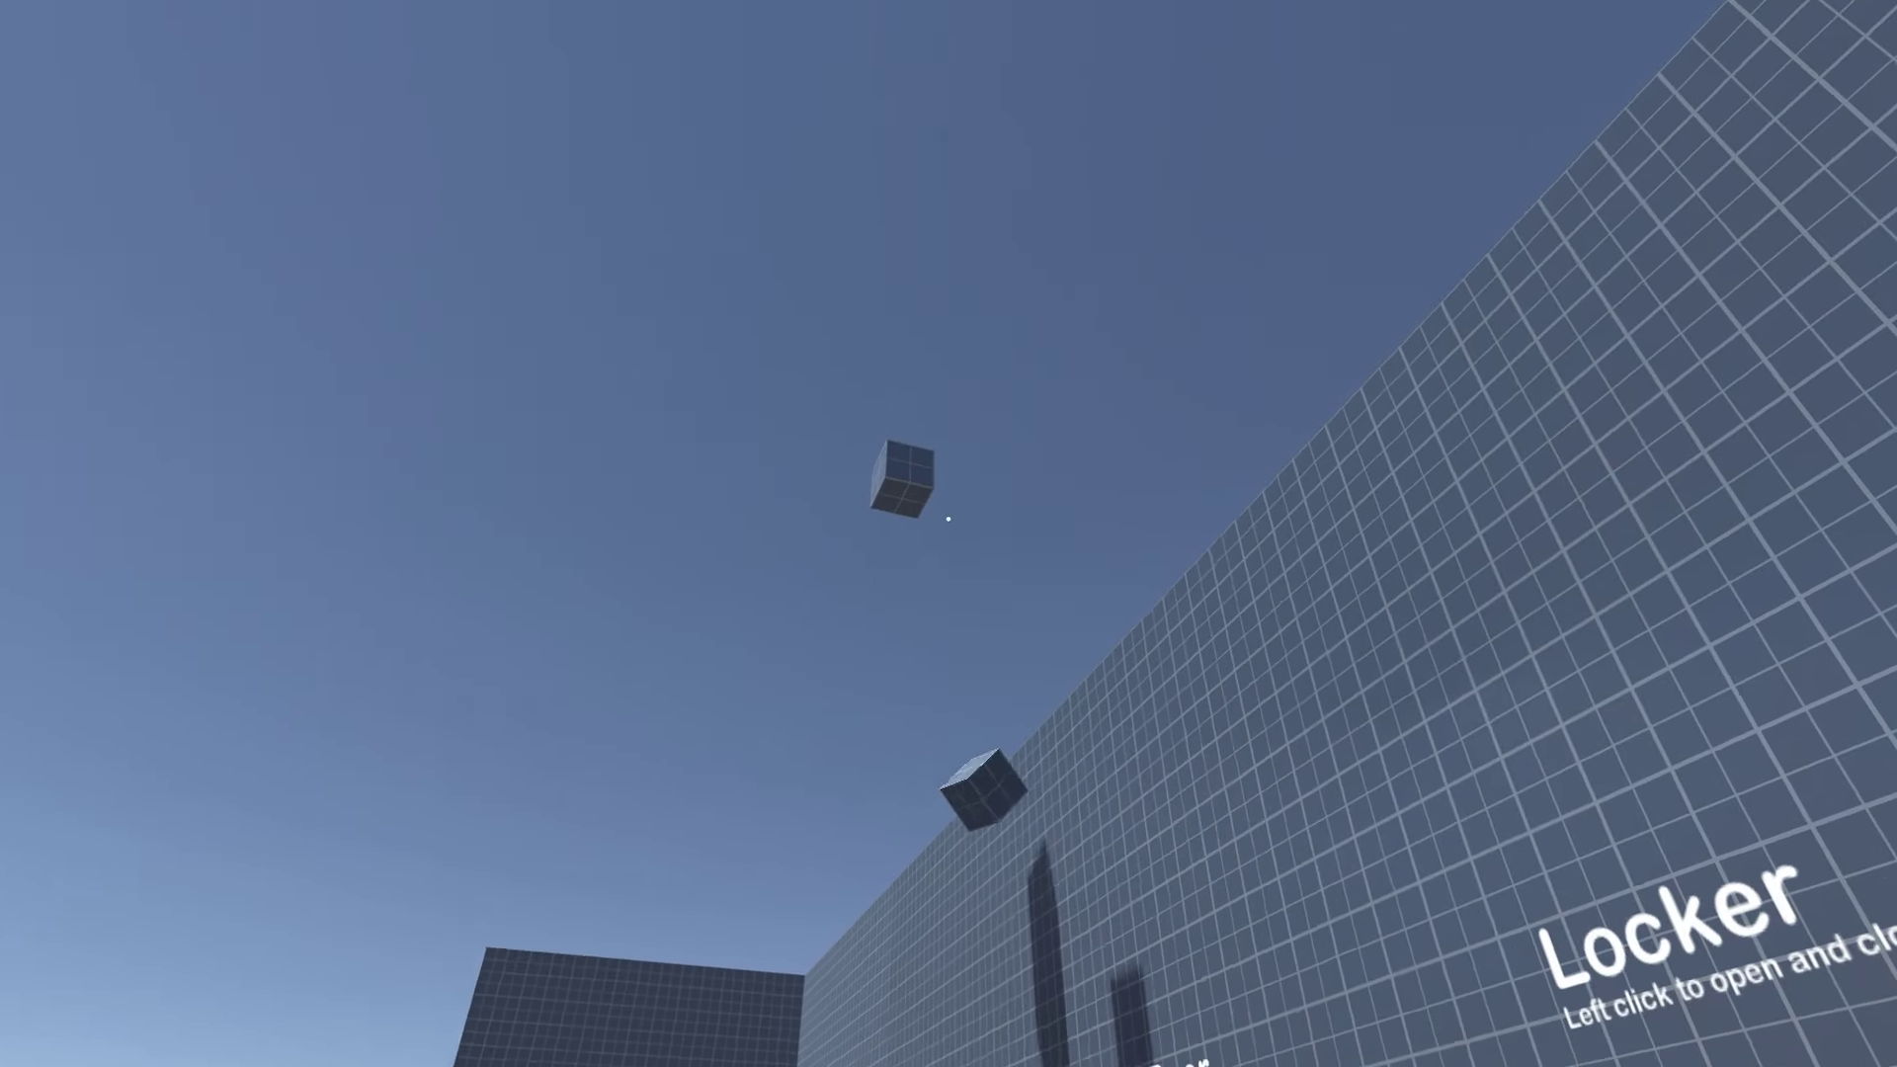
key(w)
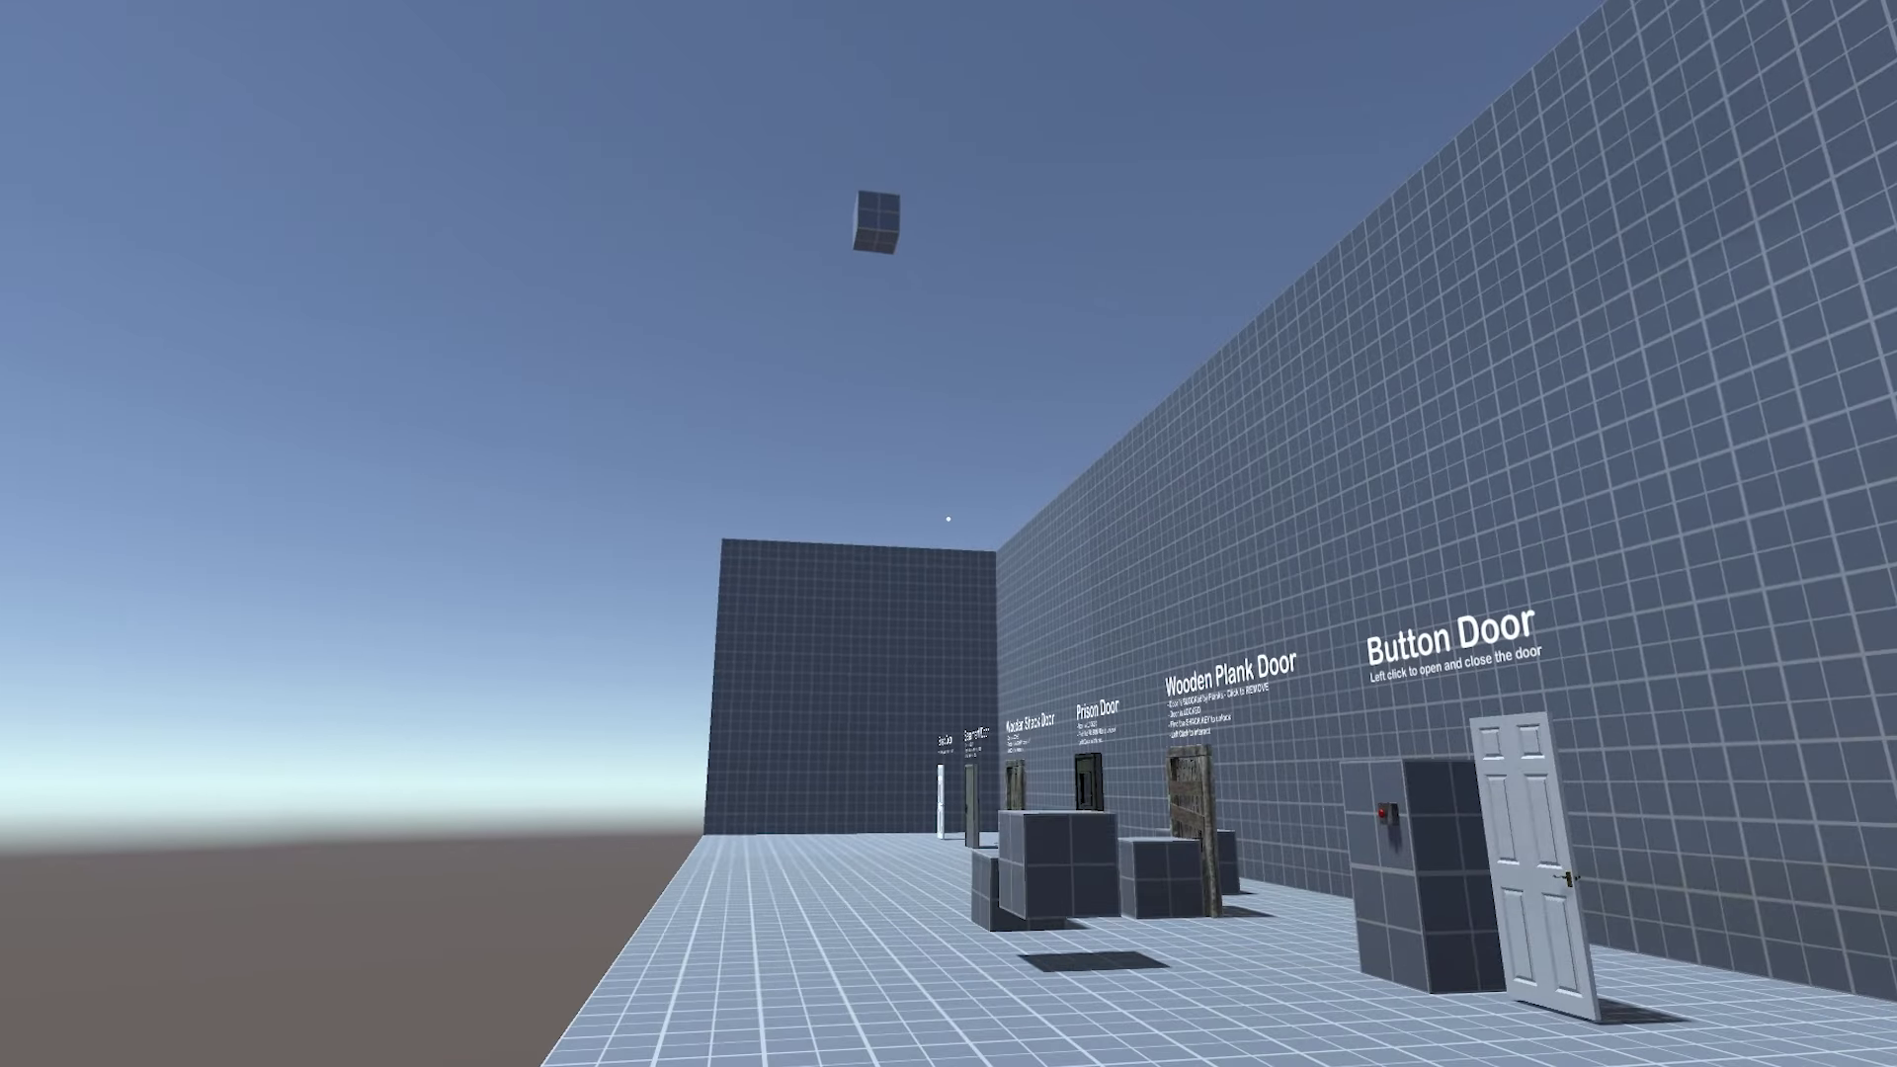
key(w)
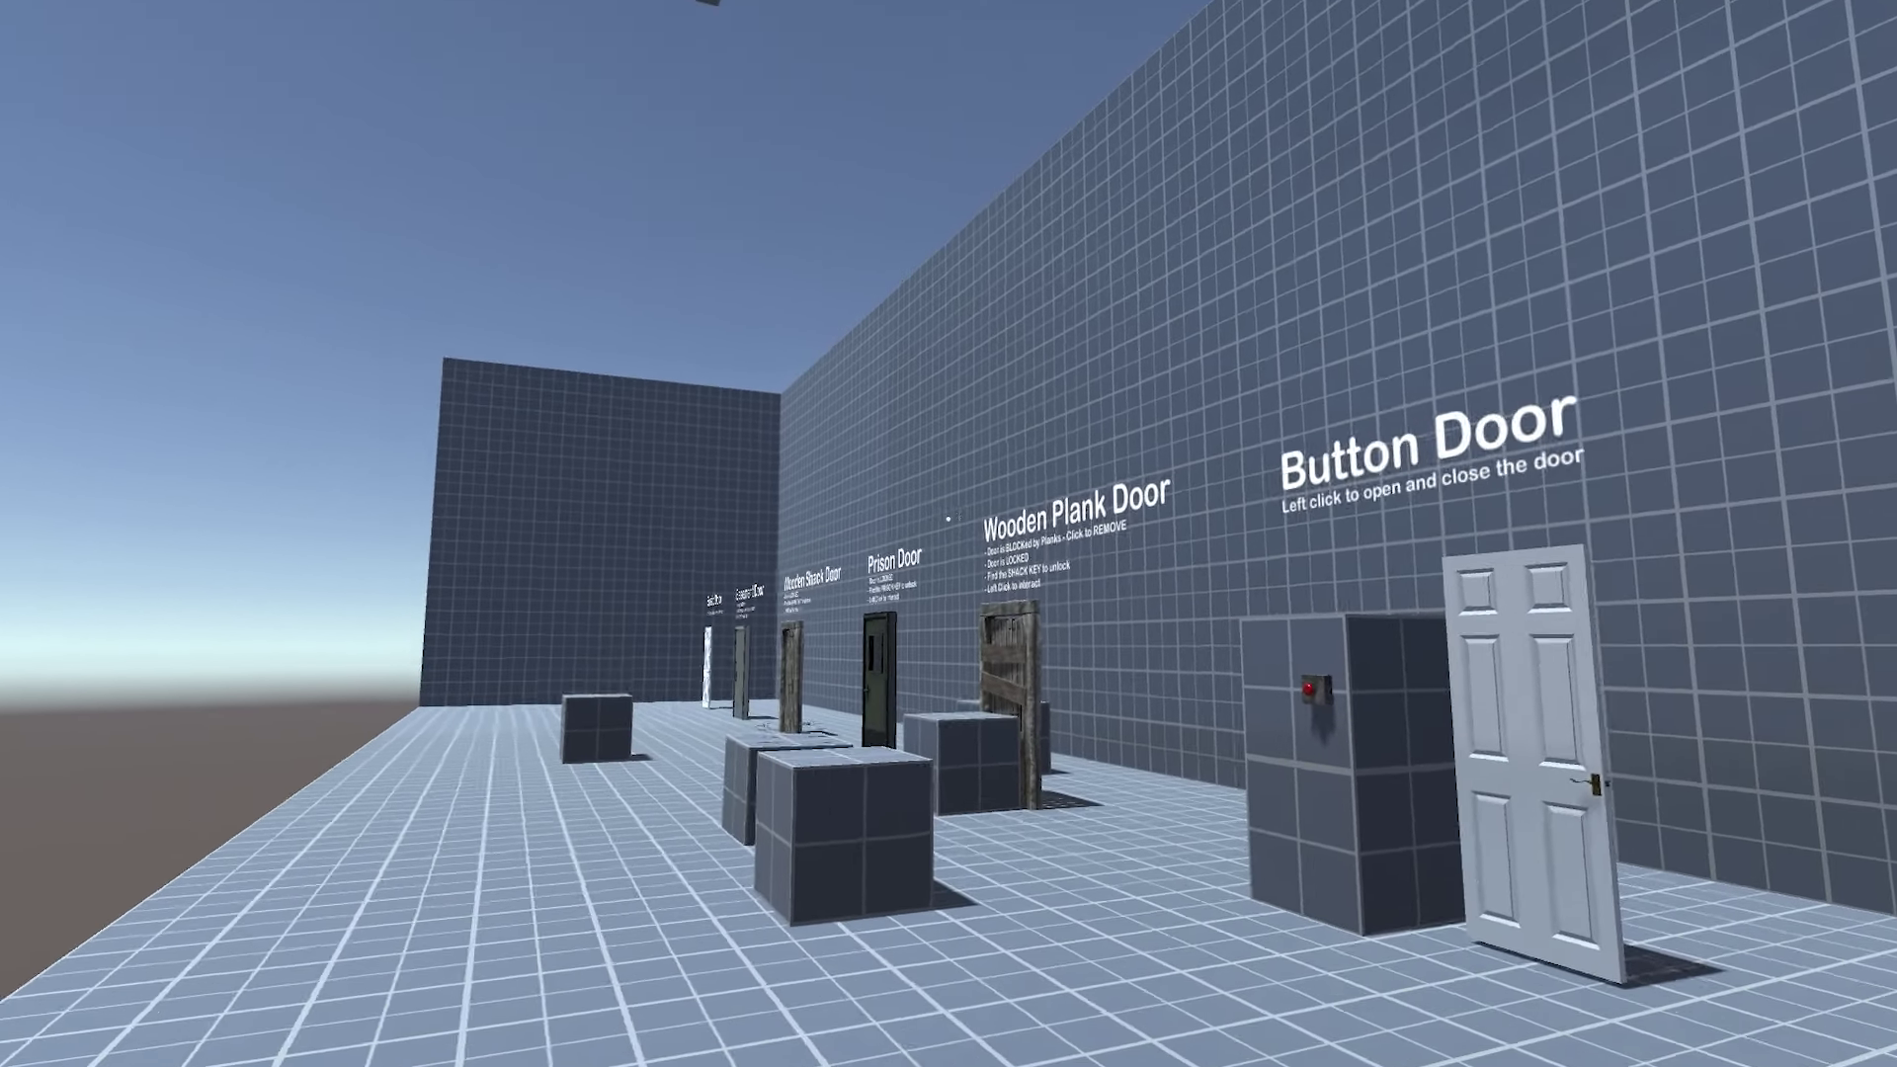
key(w)
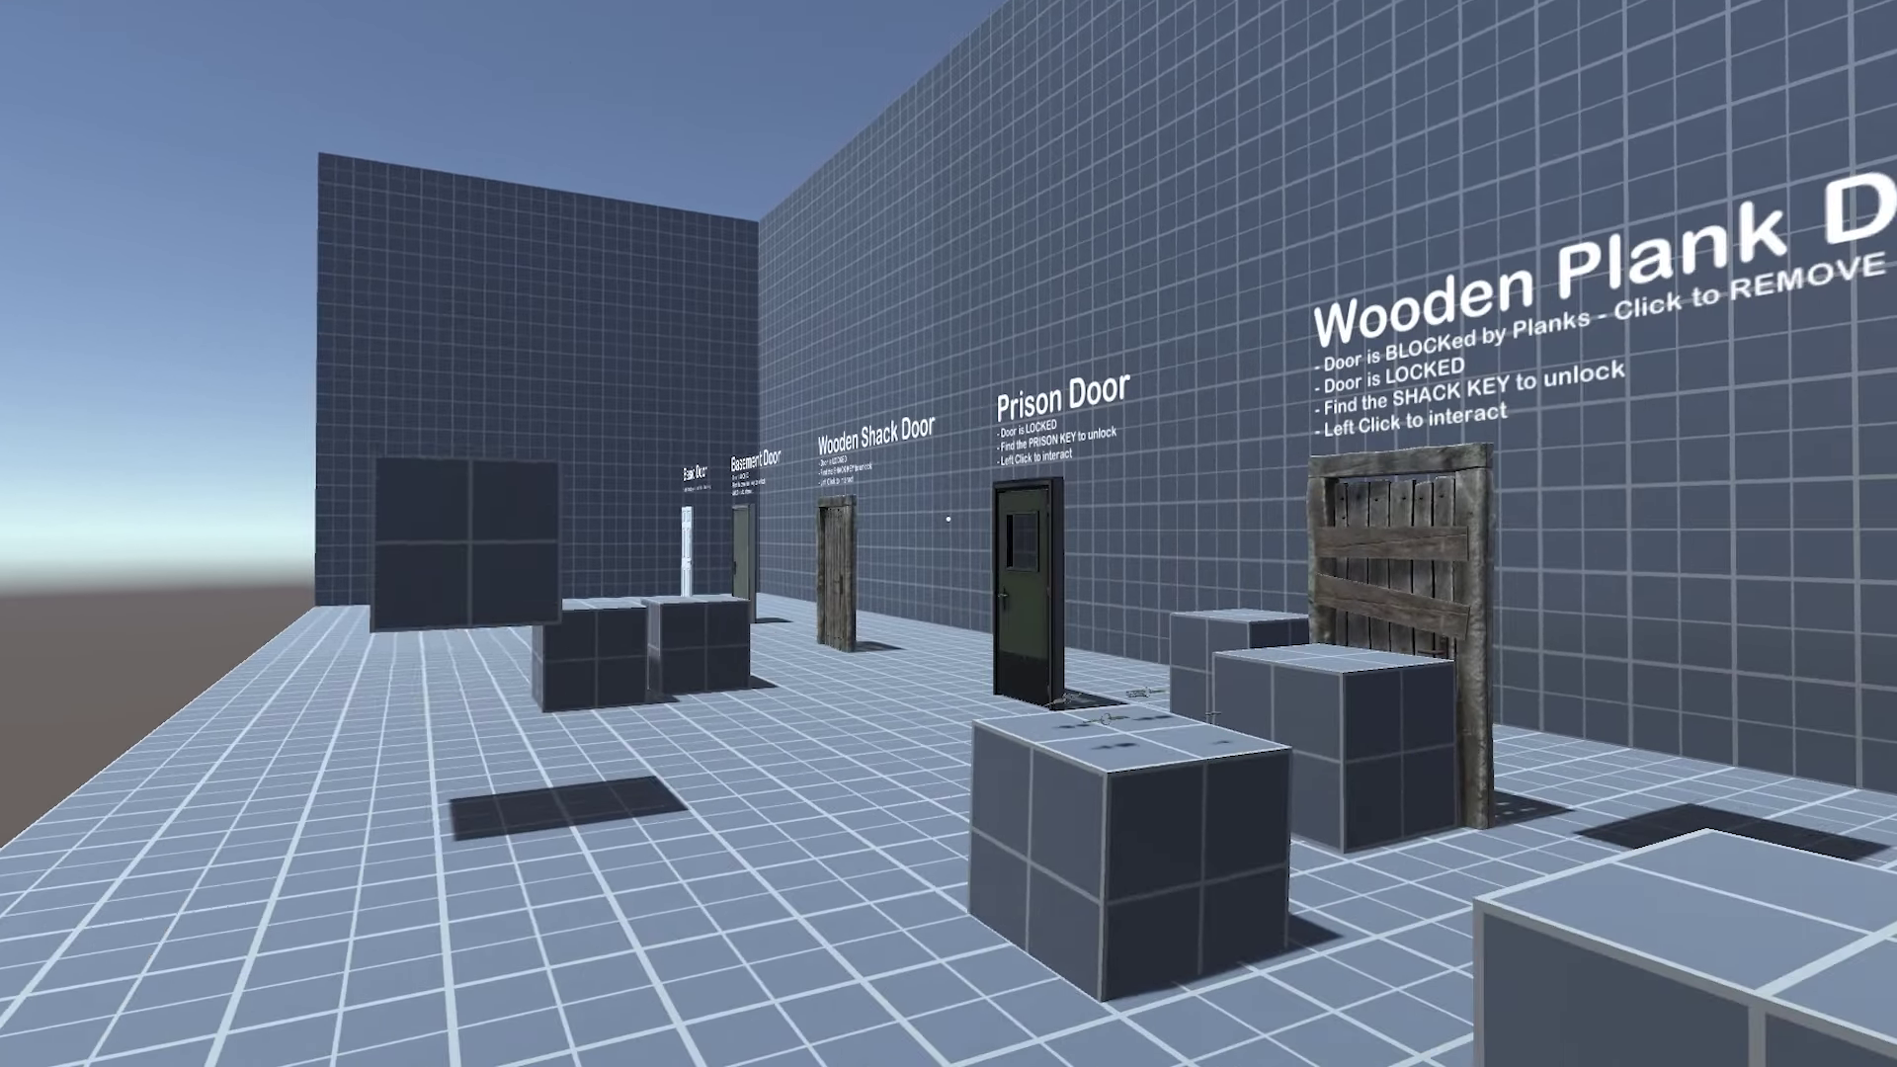
key(s)
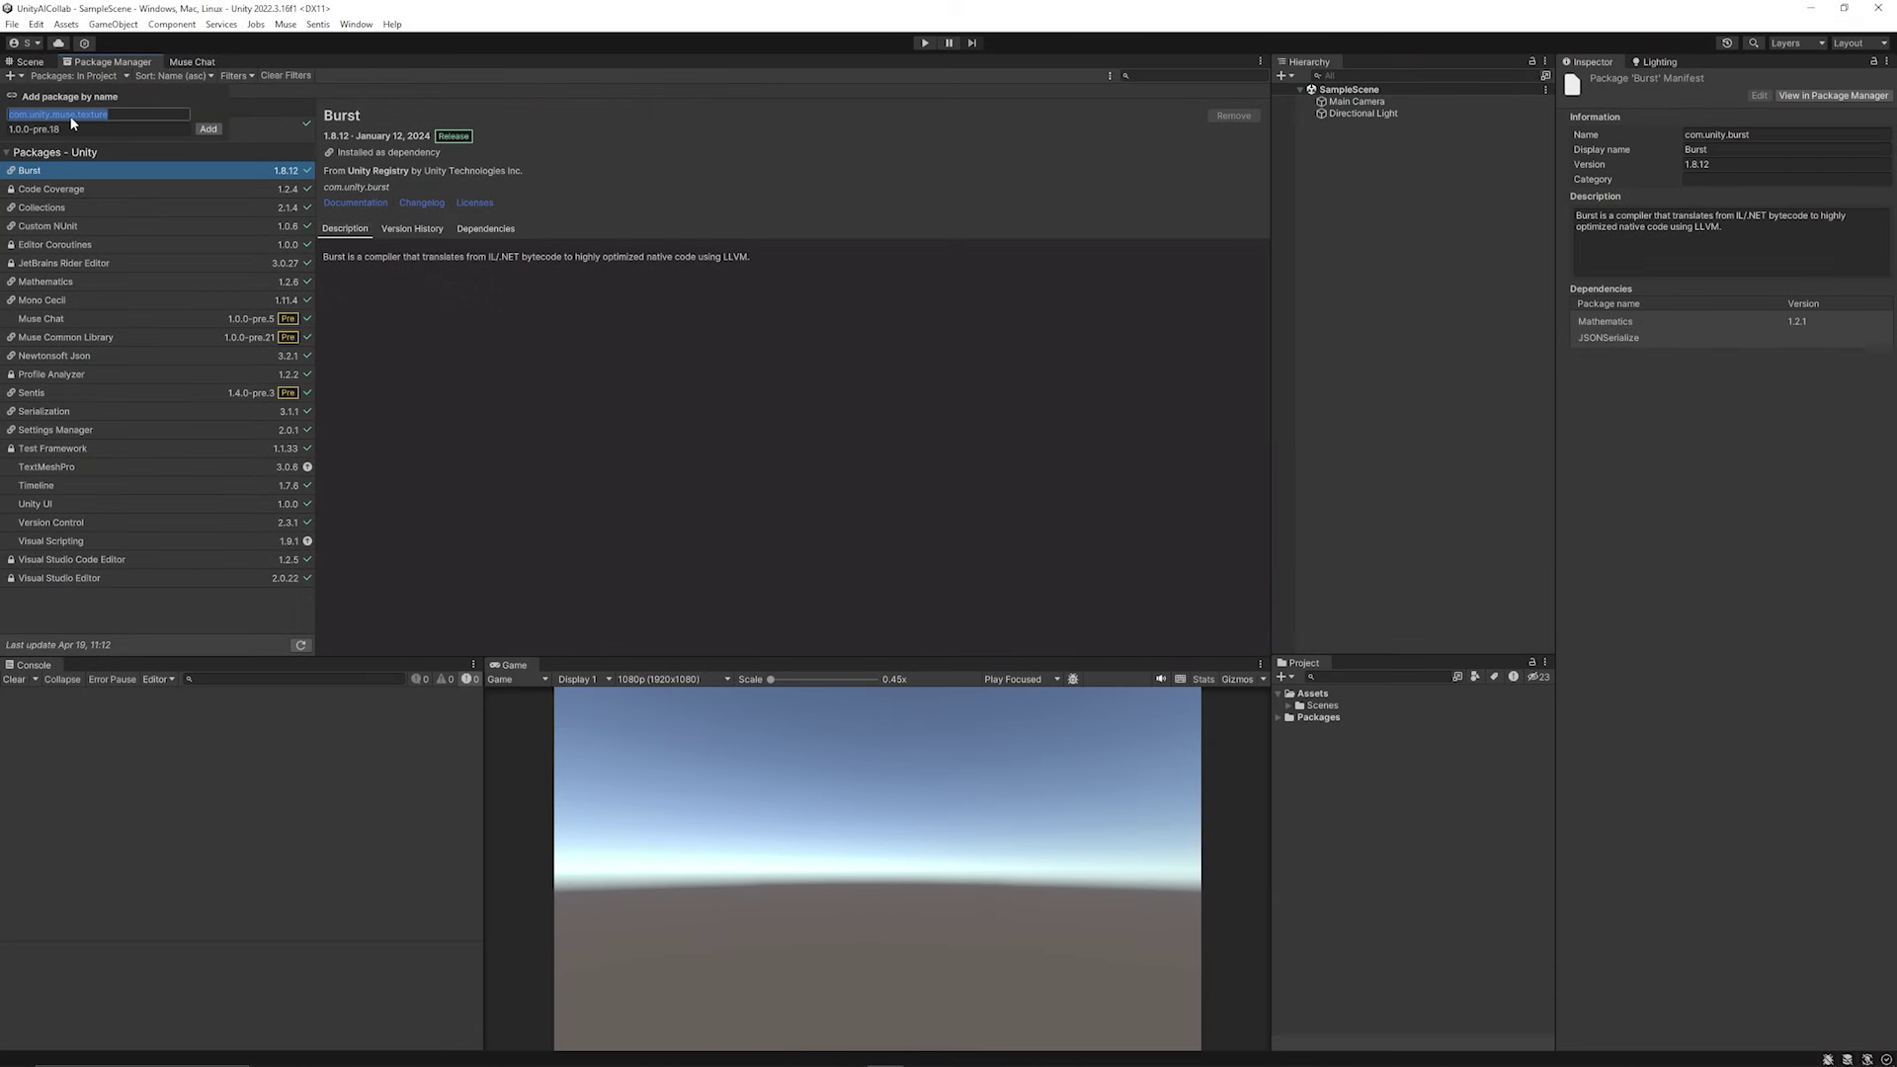
Add the package com.unity.muse.texture by name at version 1.0.0-pre.18 and update Muse Texture Tool to 1.0.0-pre.21
key(Return)
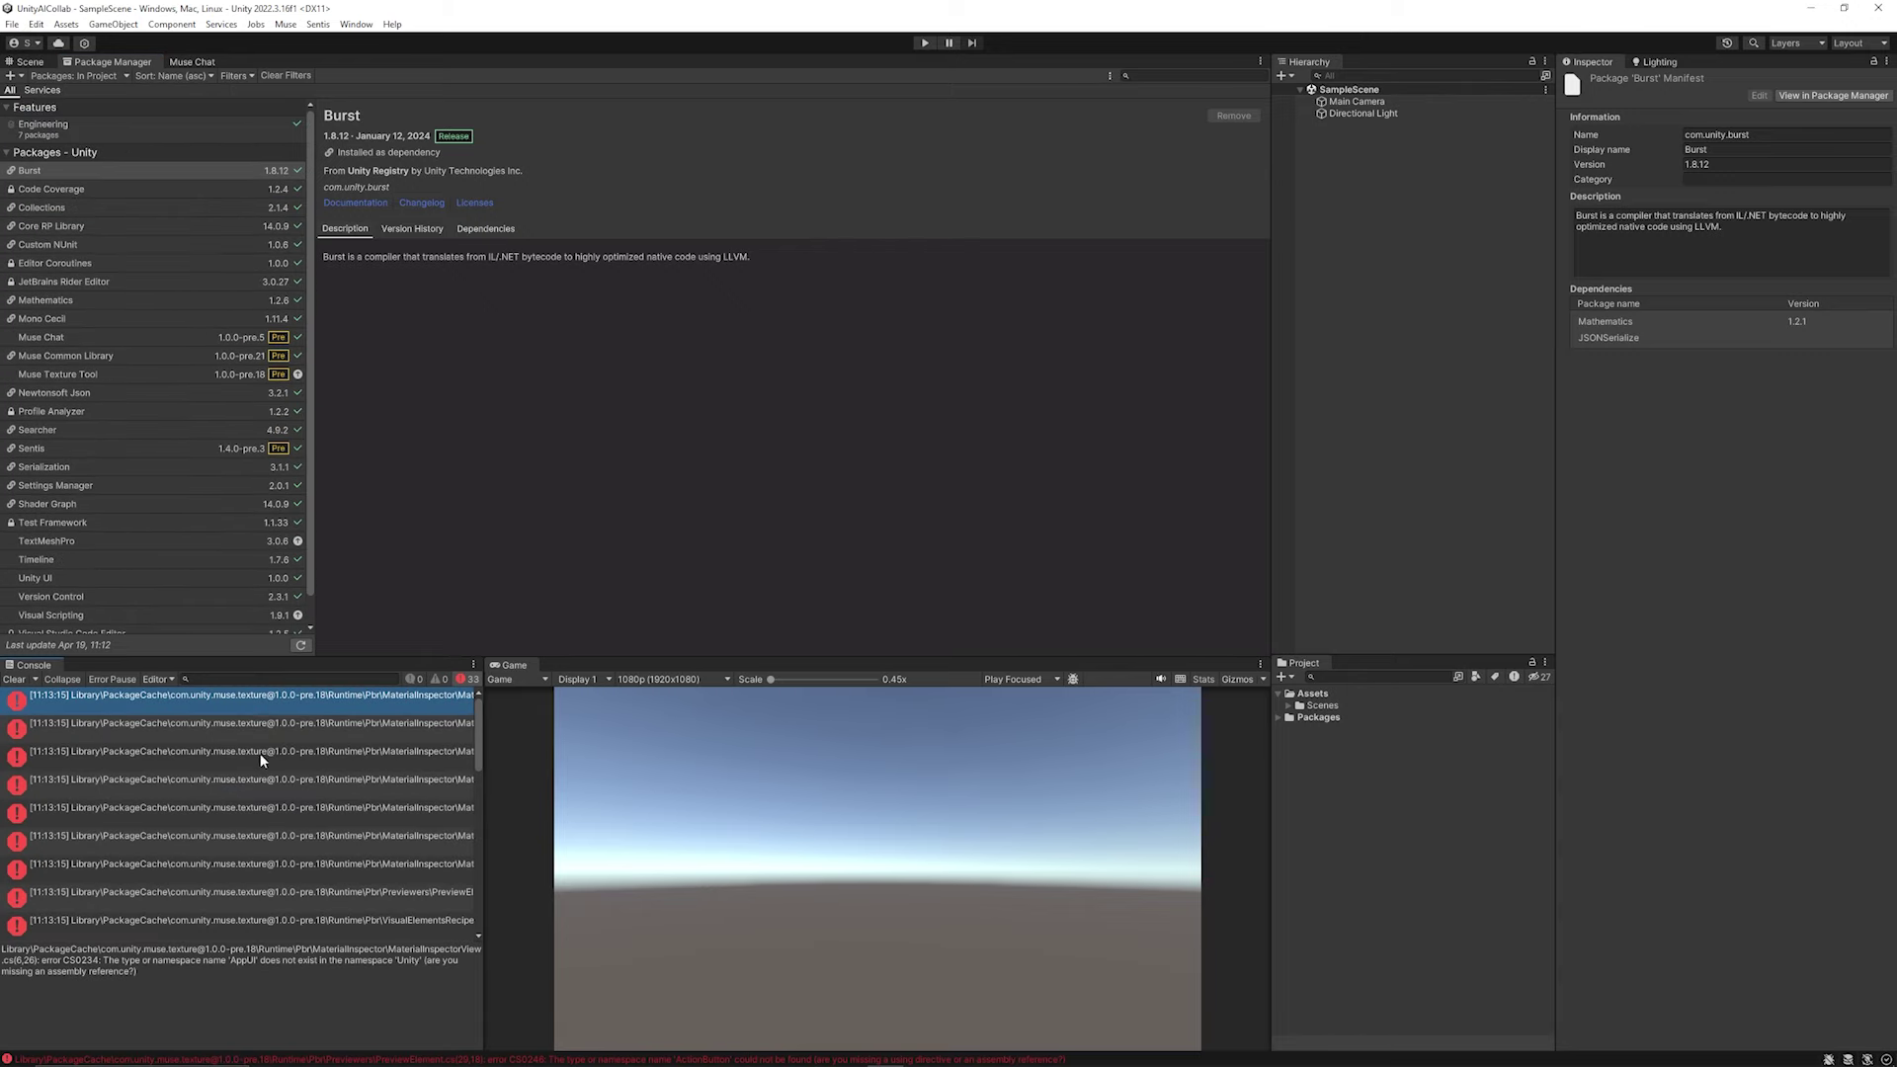
click(255, 726)
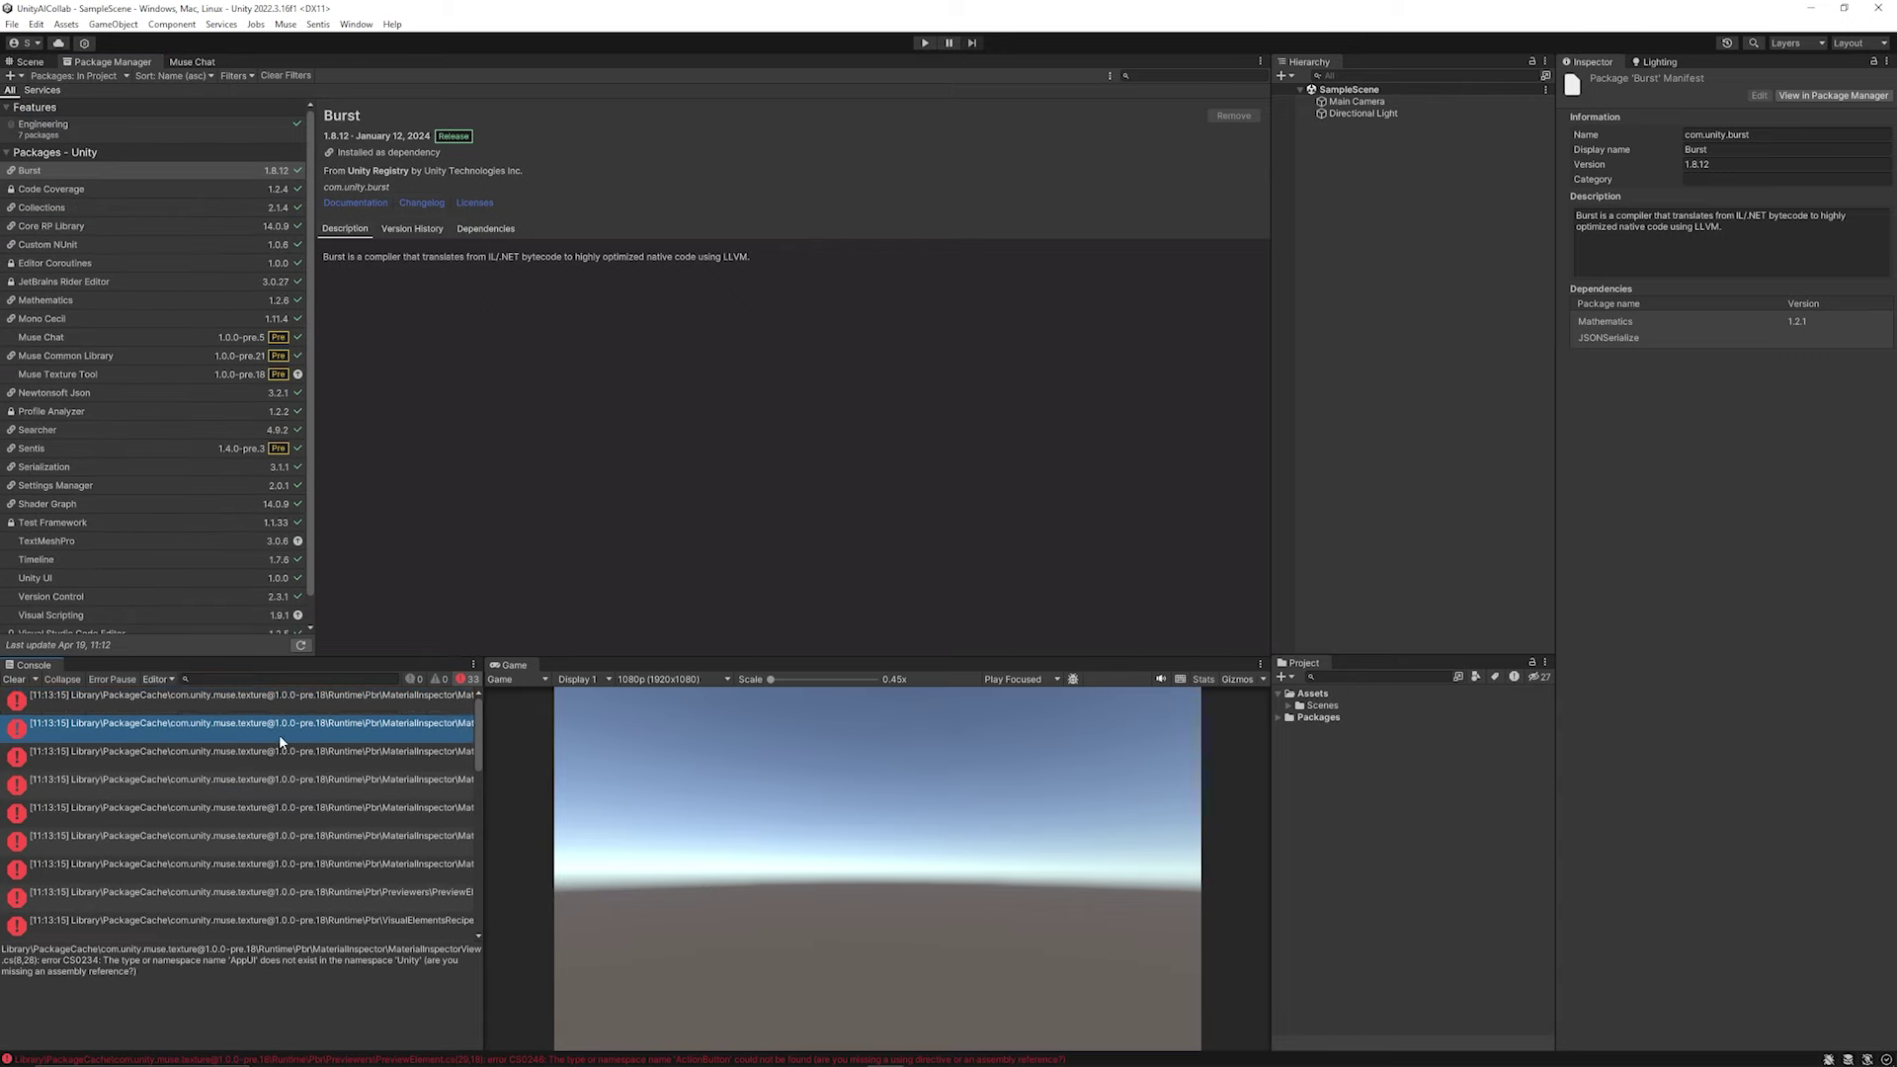
click(97, 378)
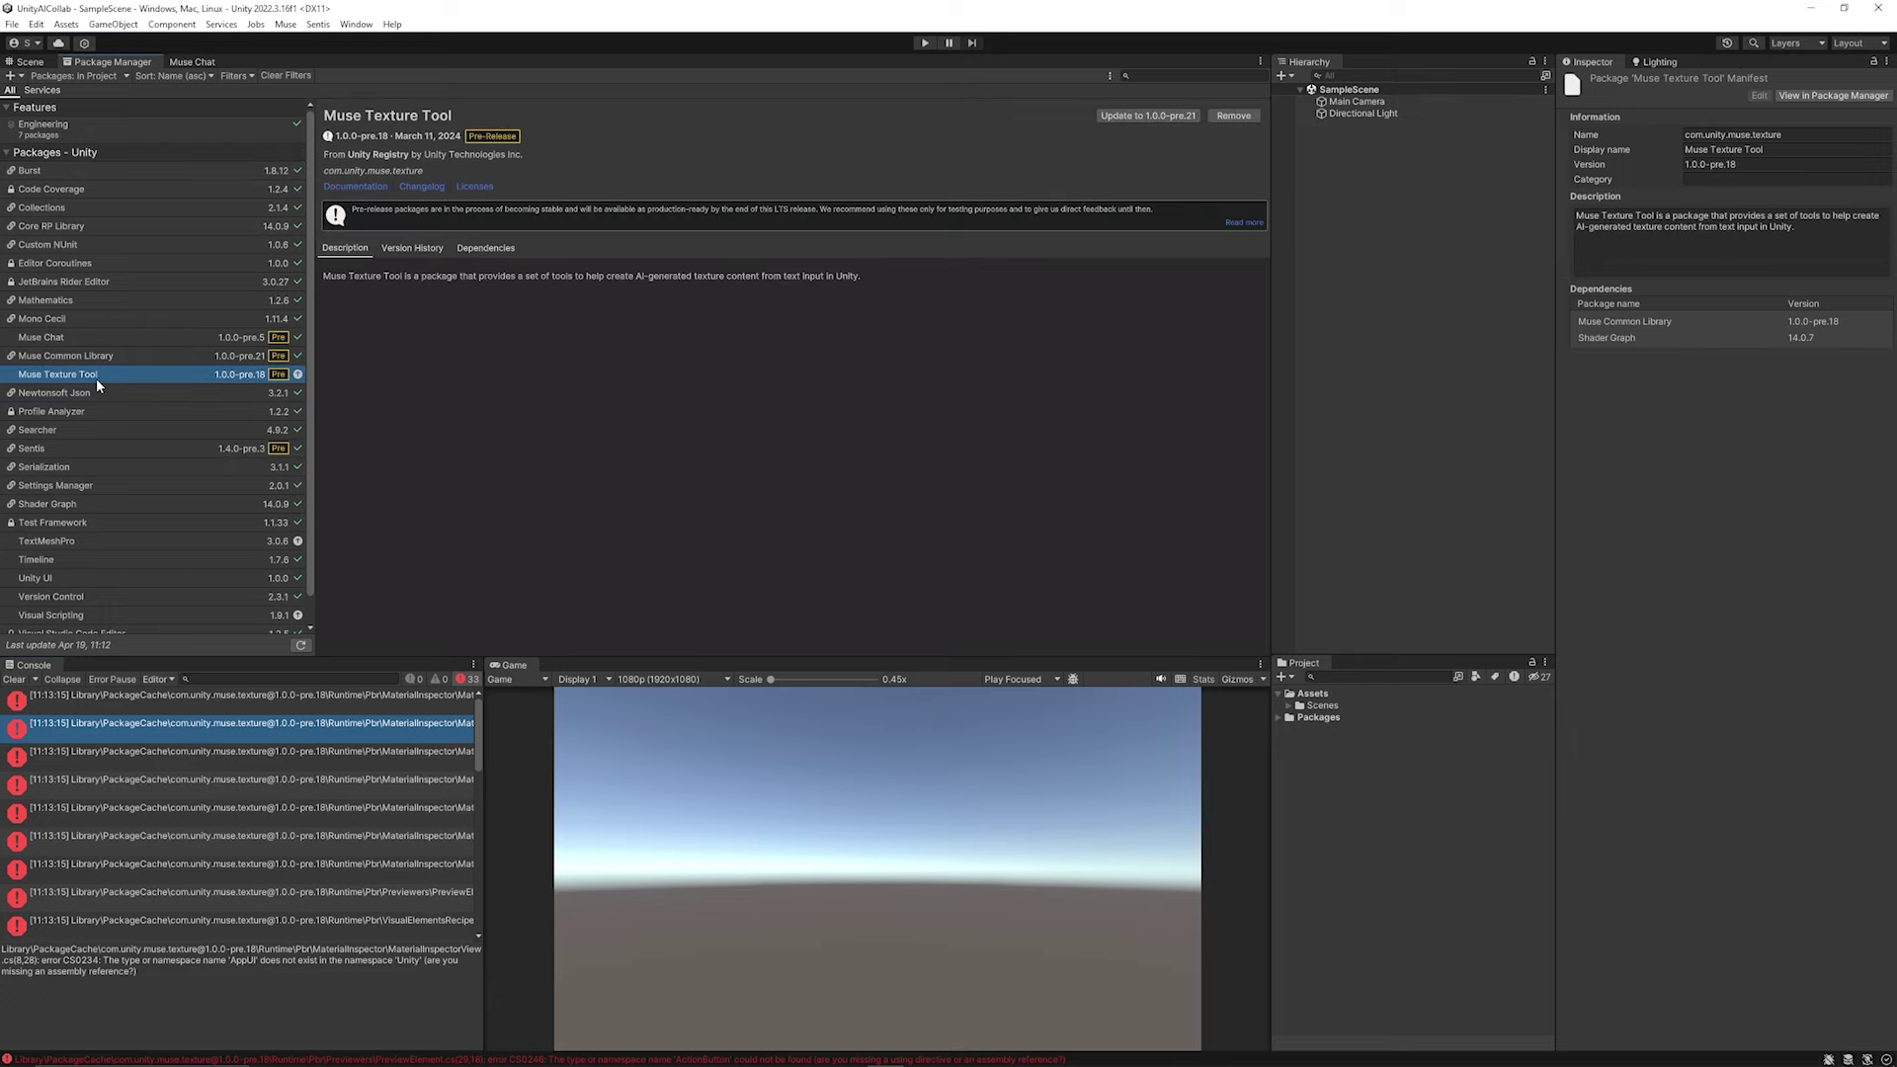
click(1134, 117)
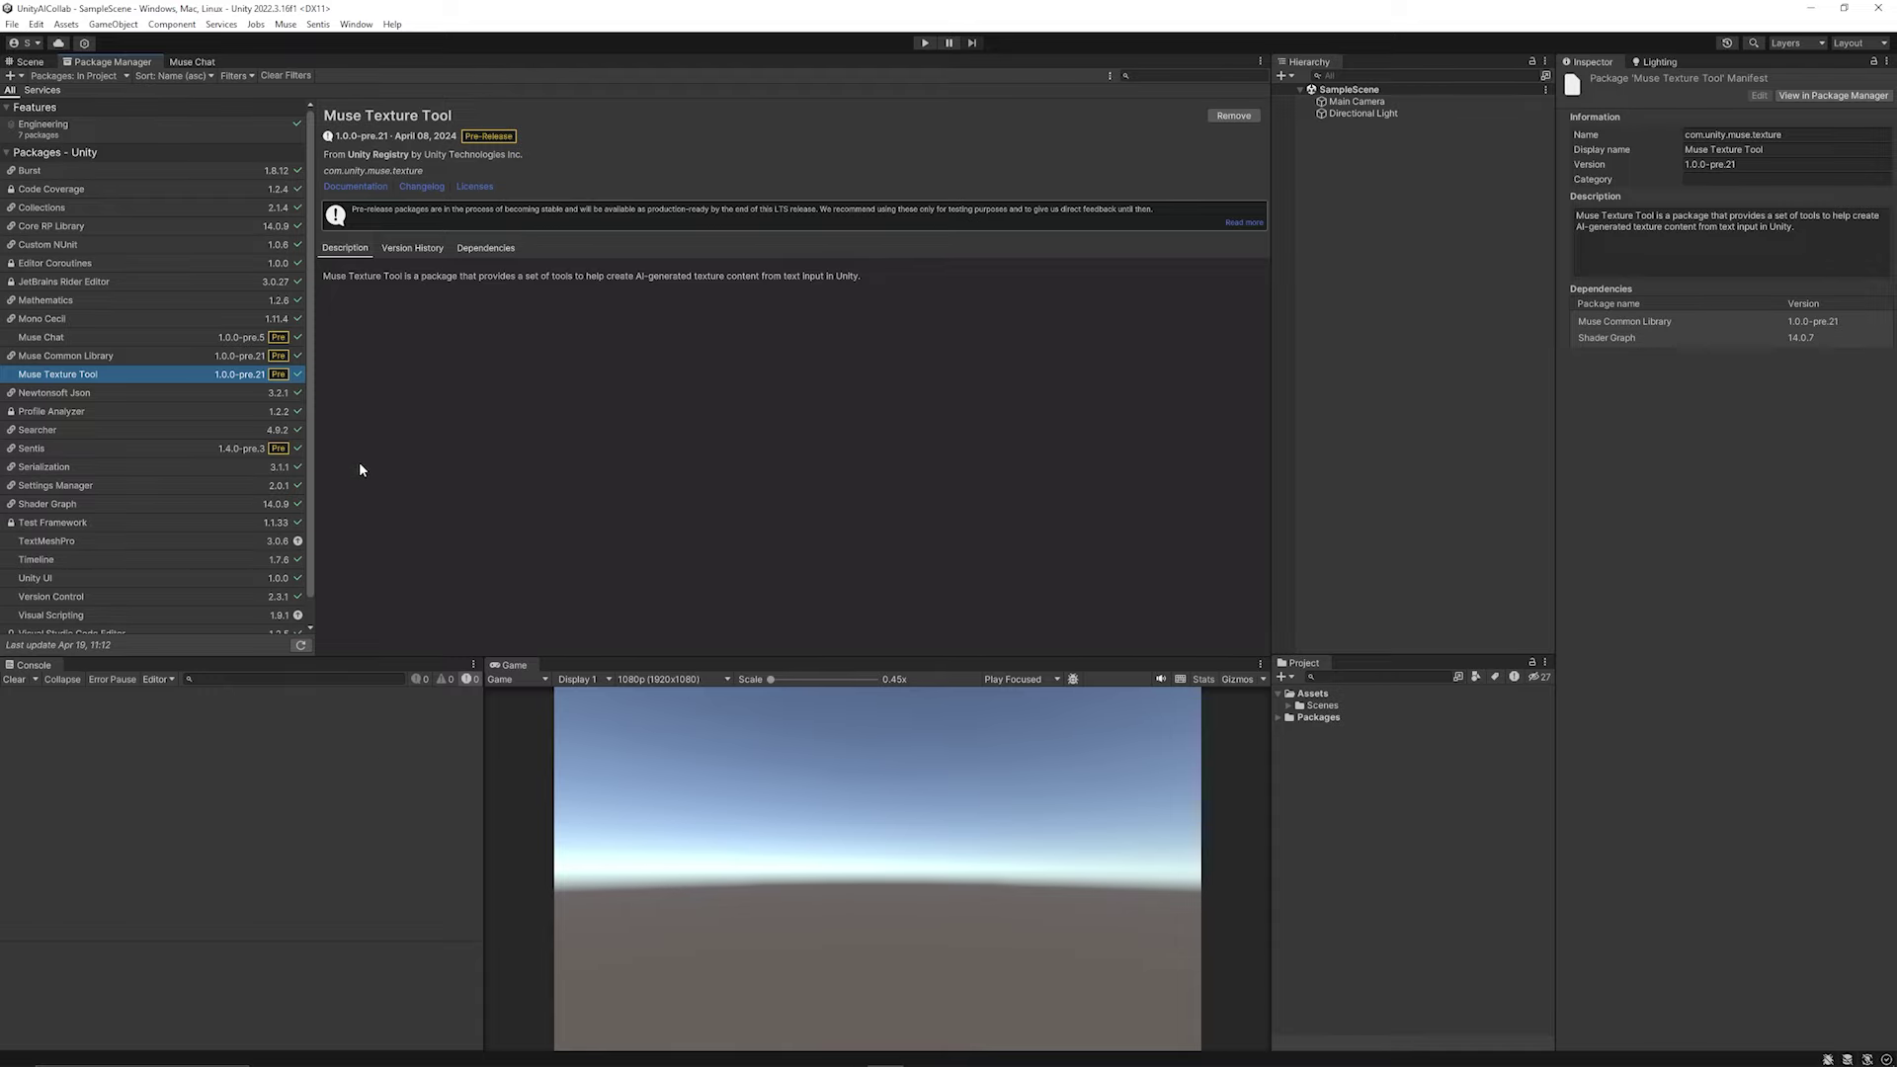
Open a new Muse Texture Generator and move its window beside the Muse Chat tab
click(286, 24)
mouse_move(306, 29)
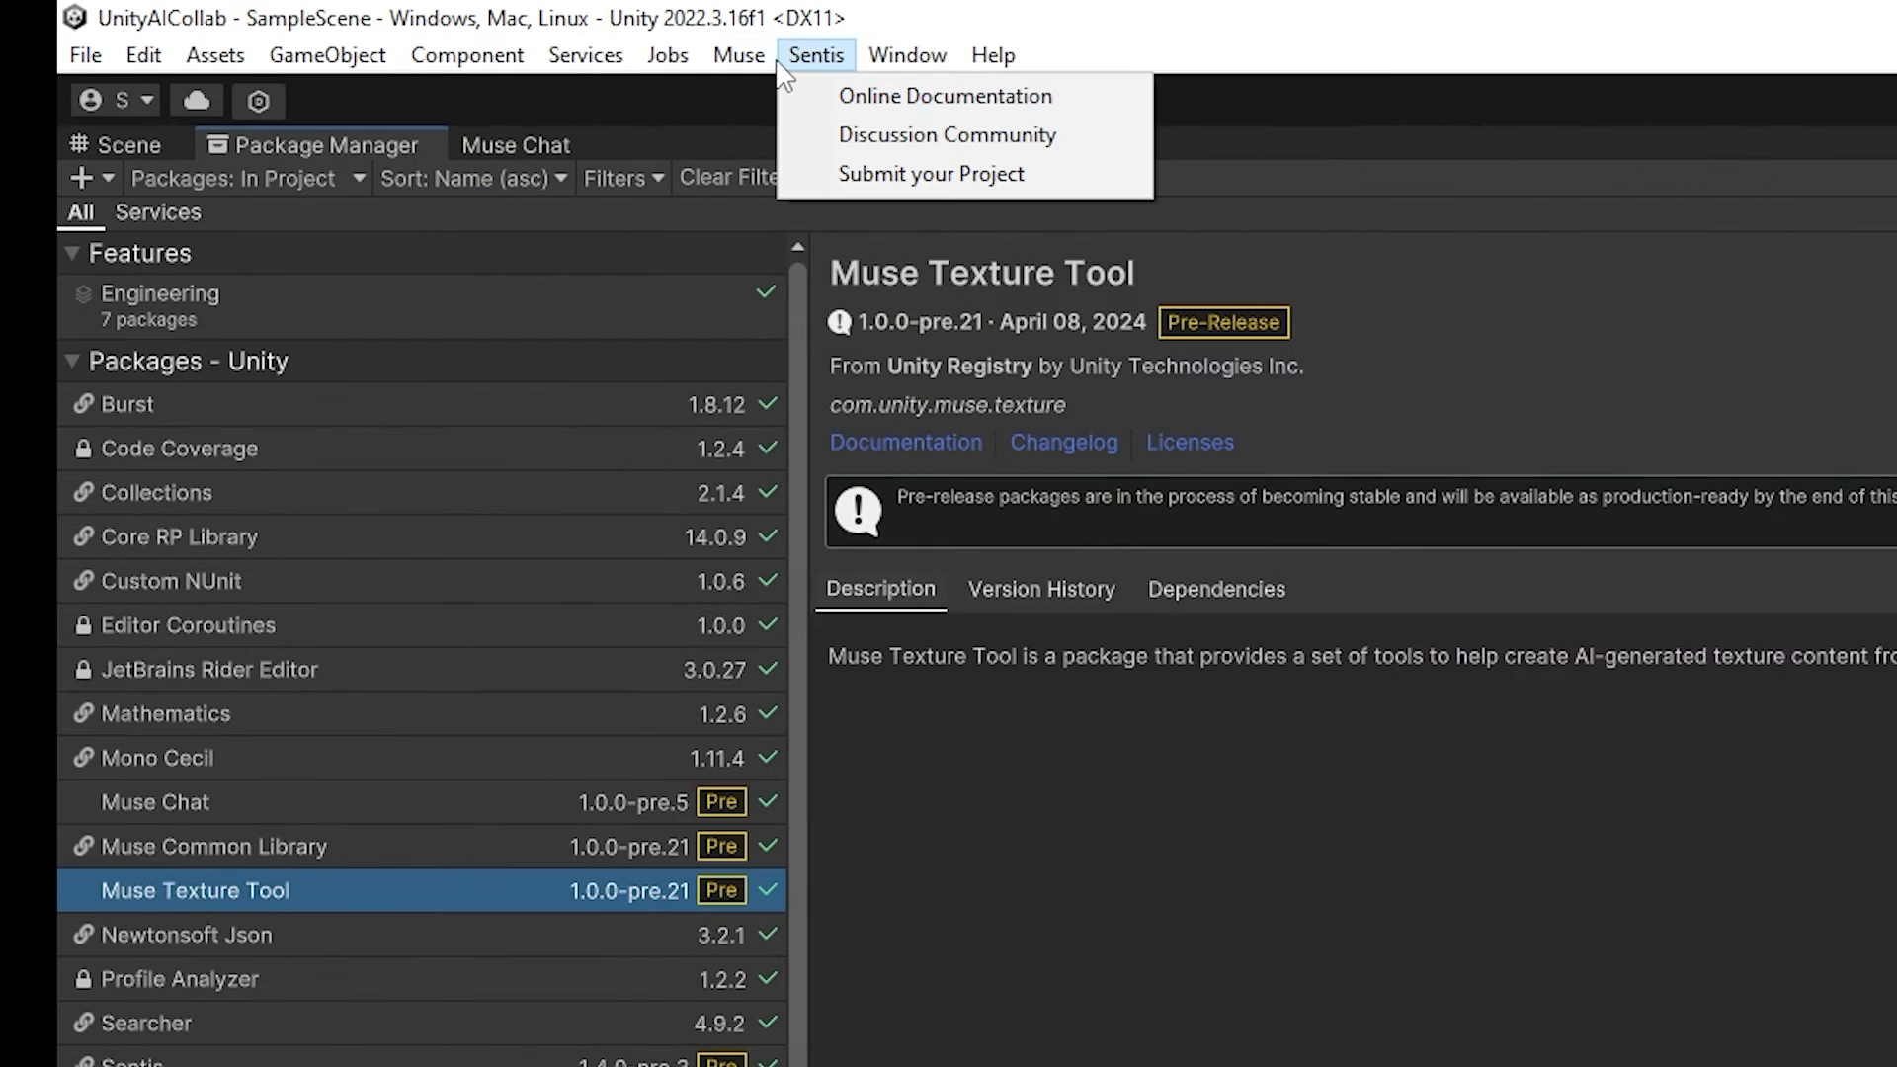
mouse_move(739, 55)
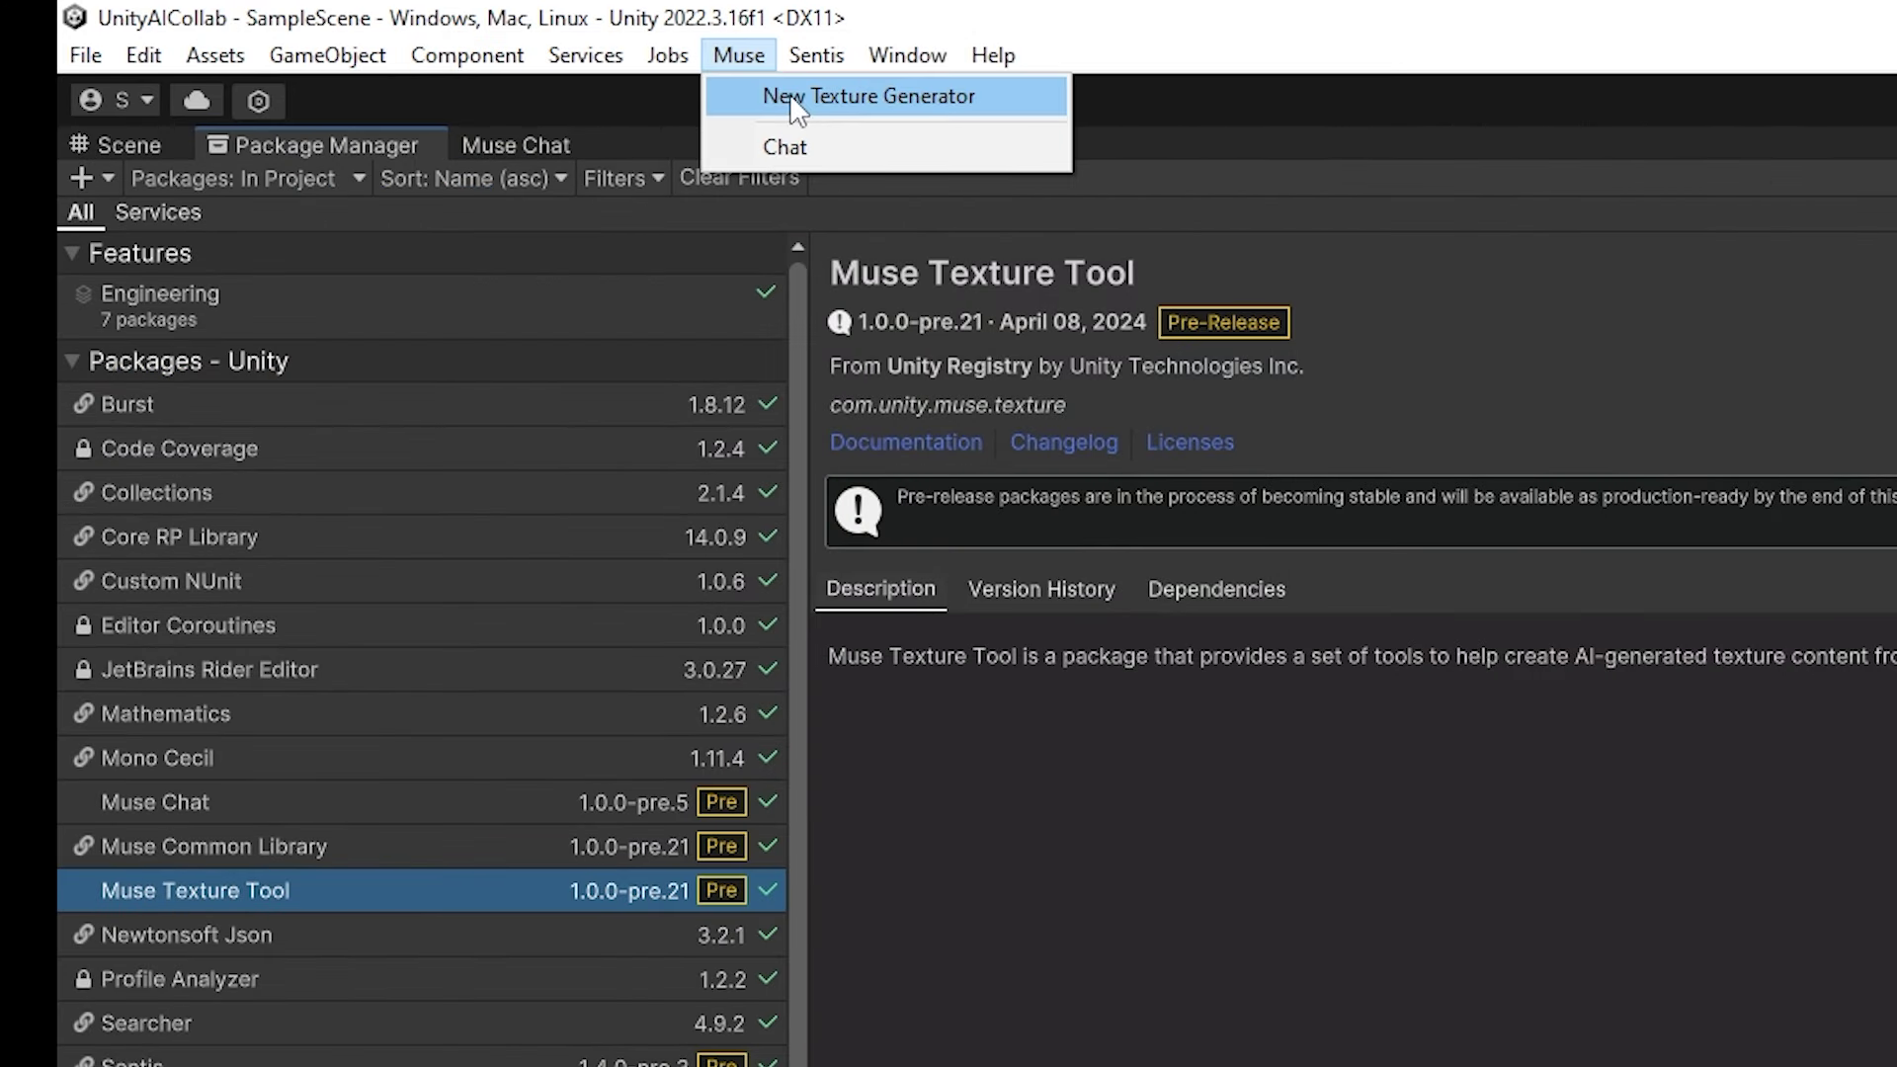
click(796, 95)
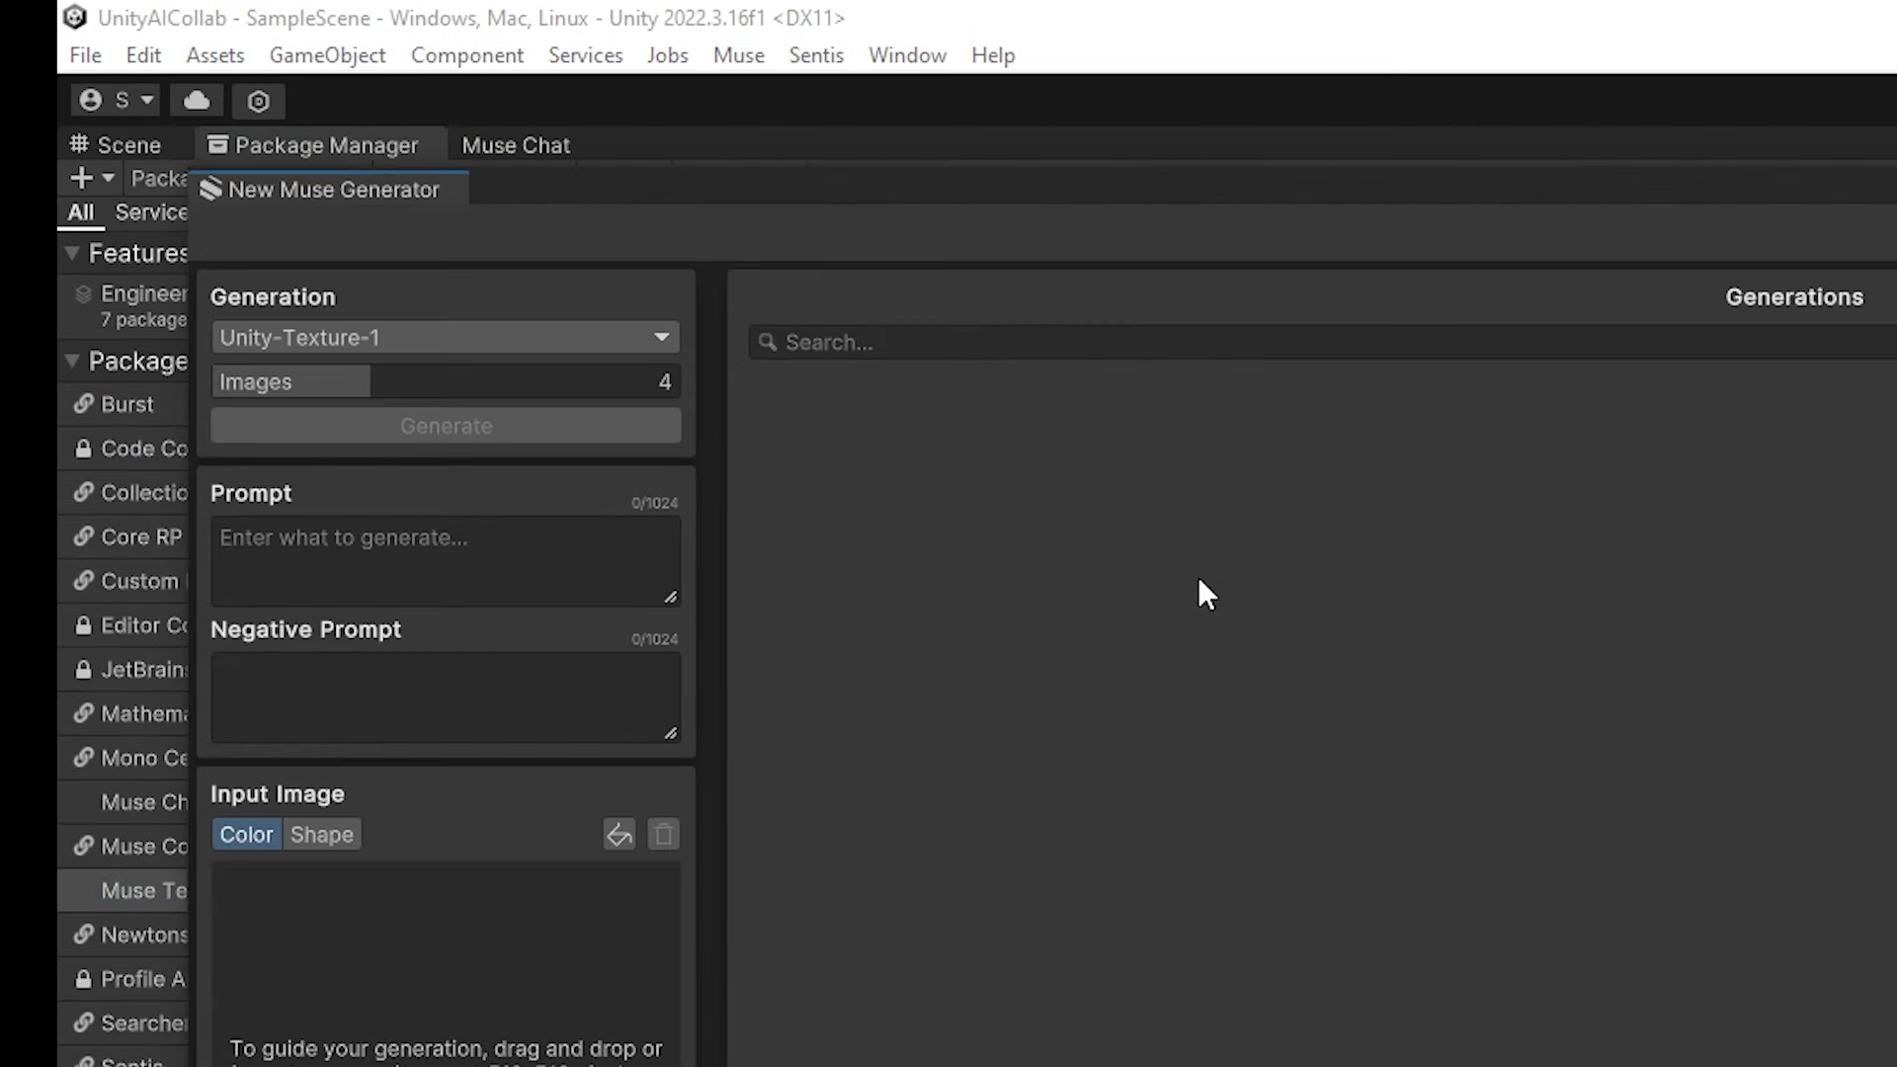
drag(382, 186, 726, 130)
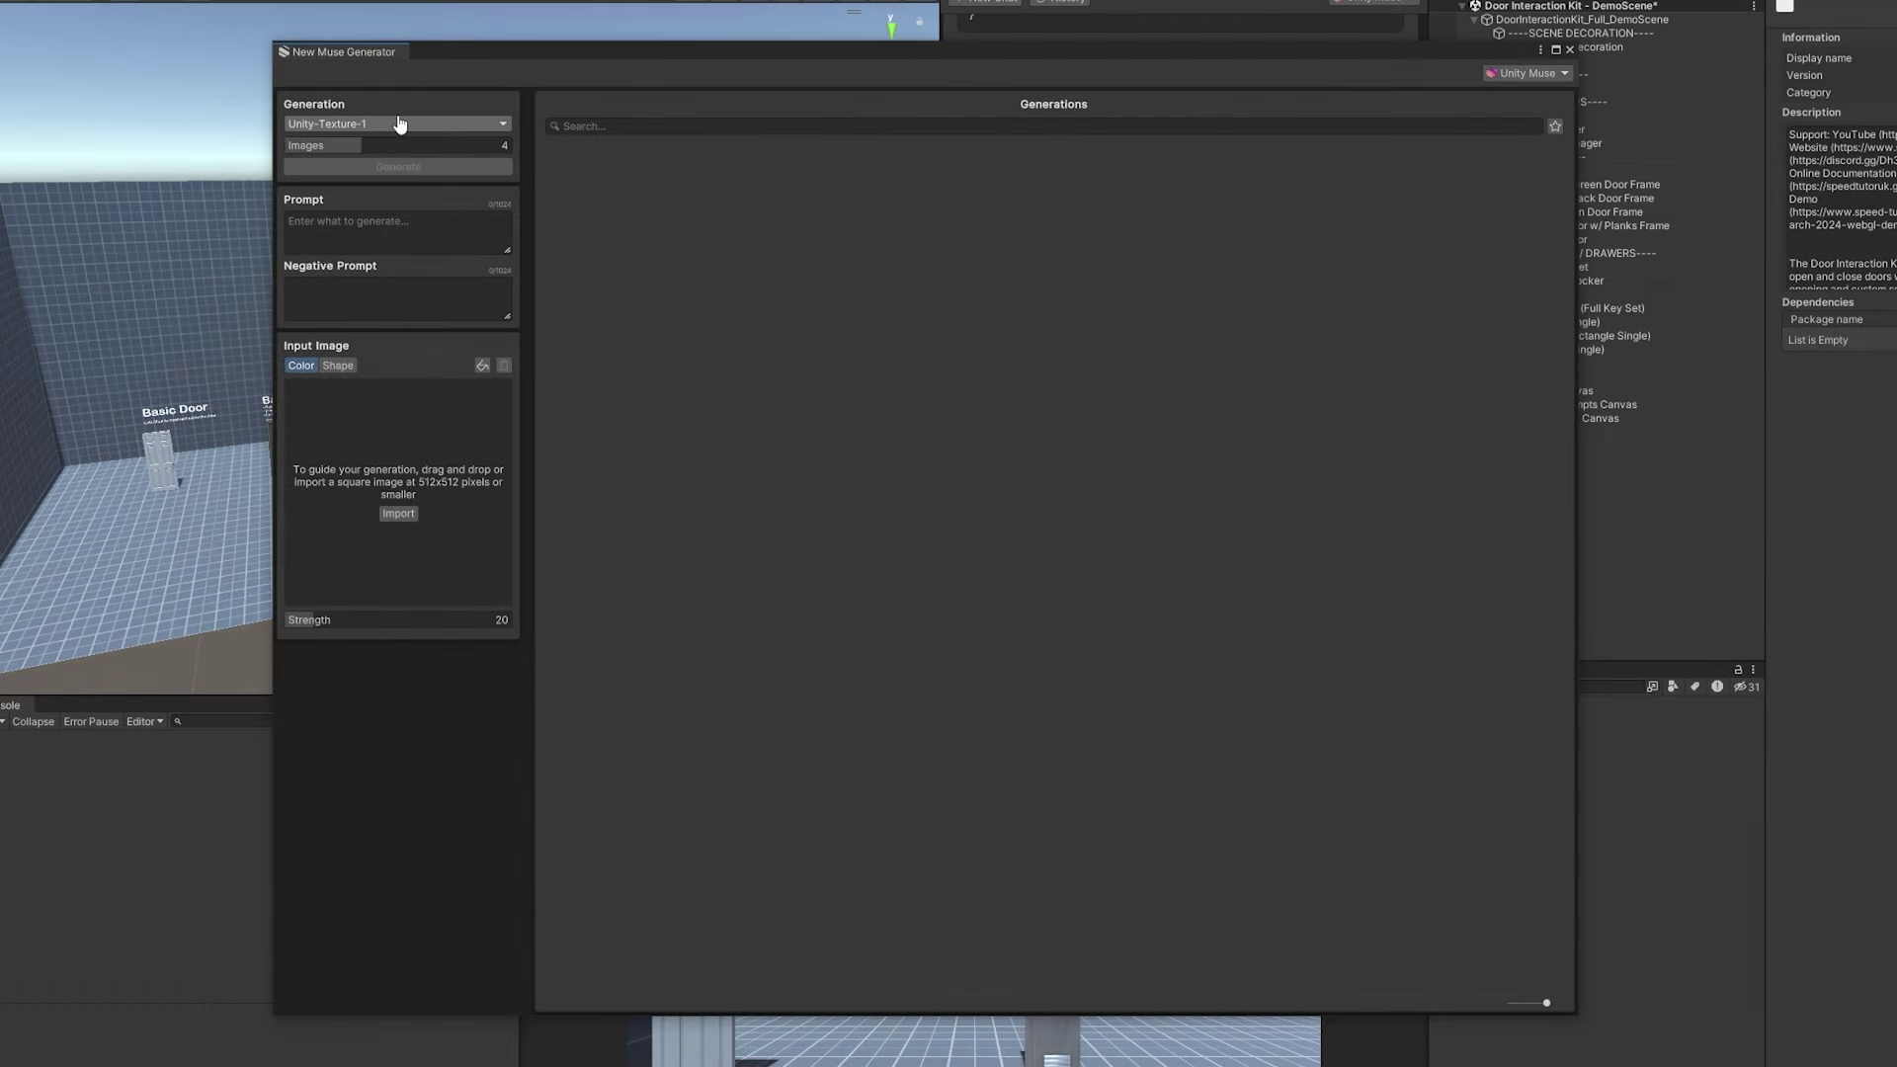
Examine the generator's model choice, prompt field, and Color and Shape input image modes
click(396, 127)
click(396, 131)
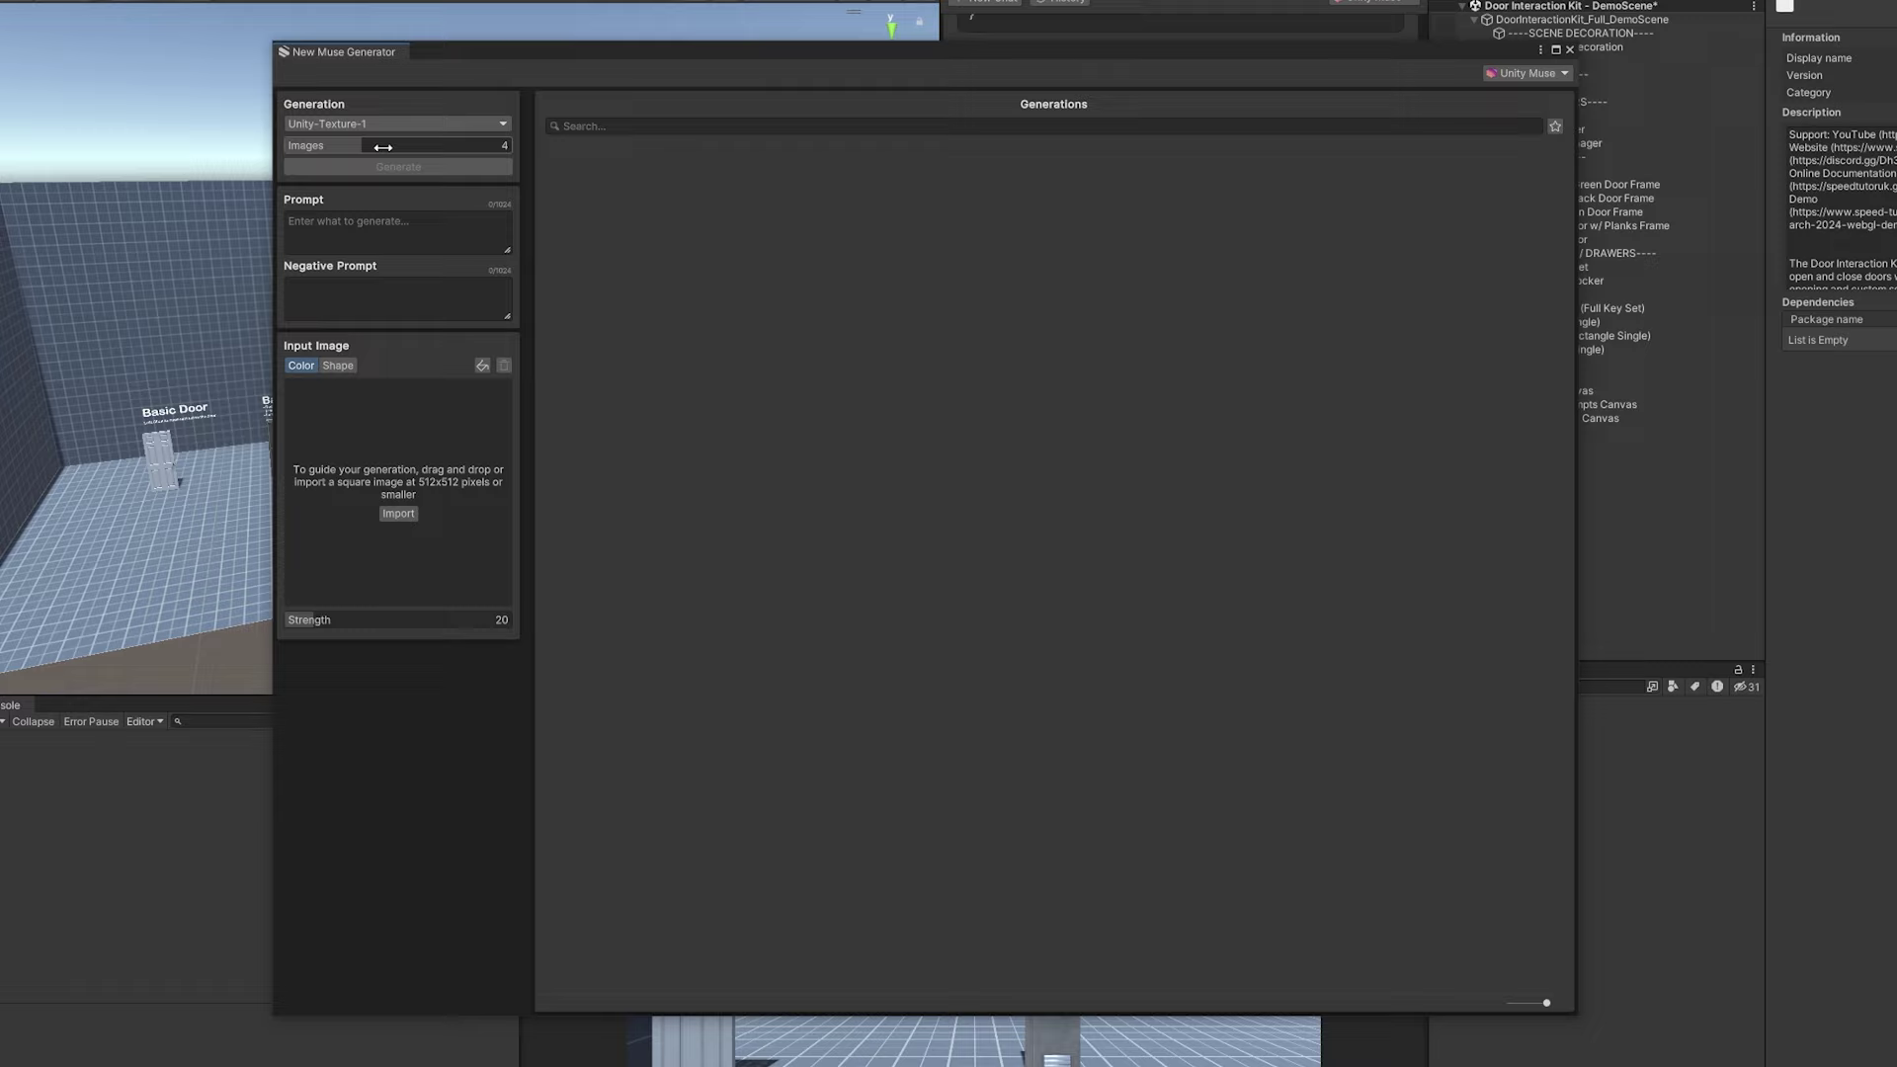
click(413, 220)
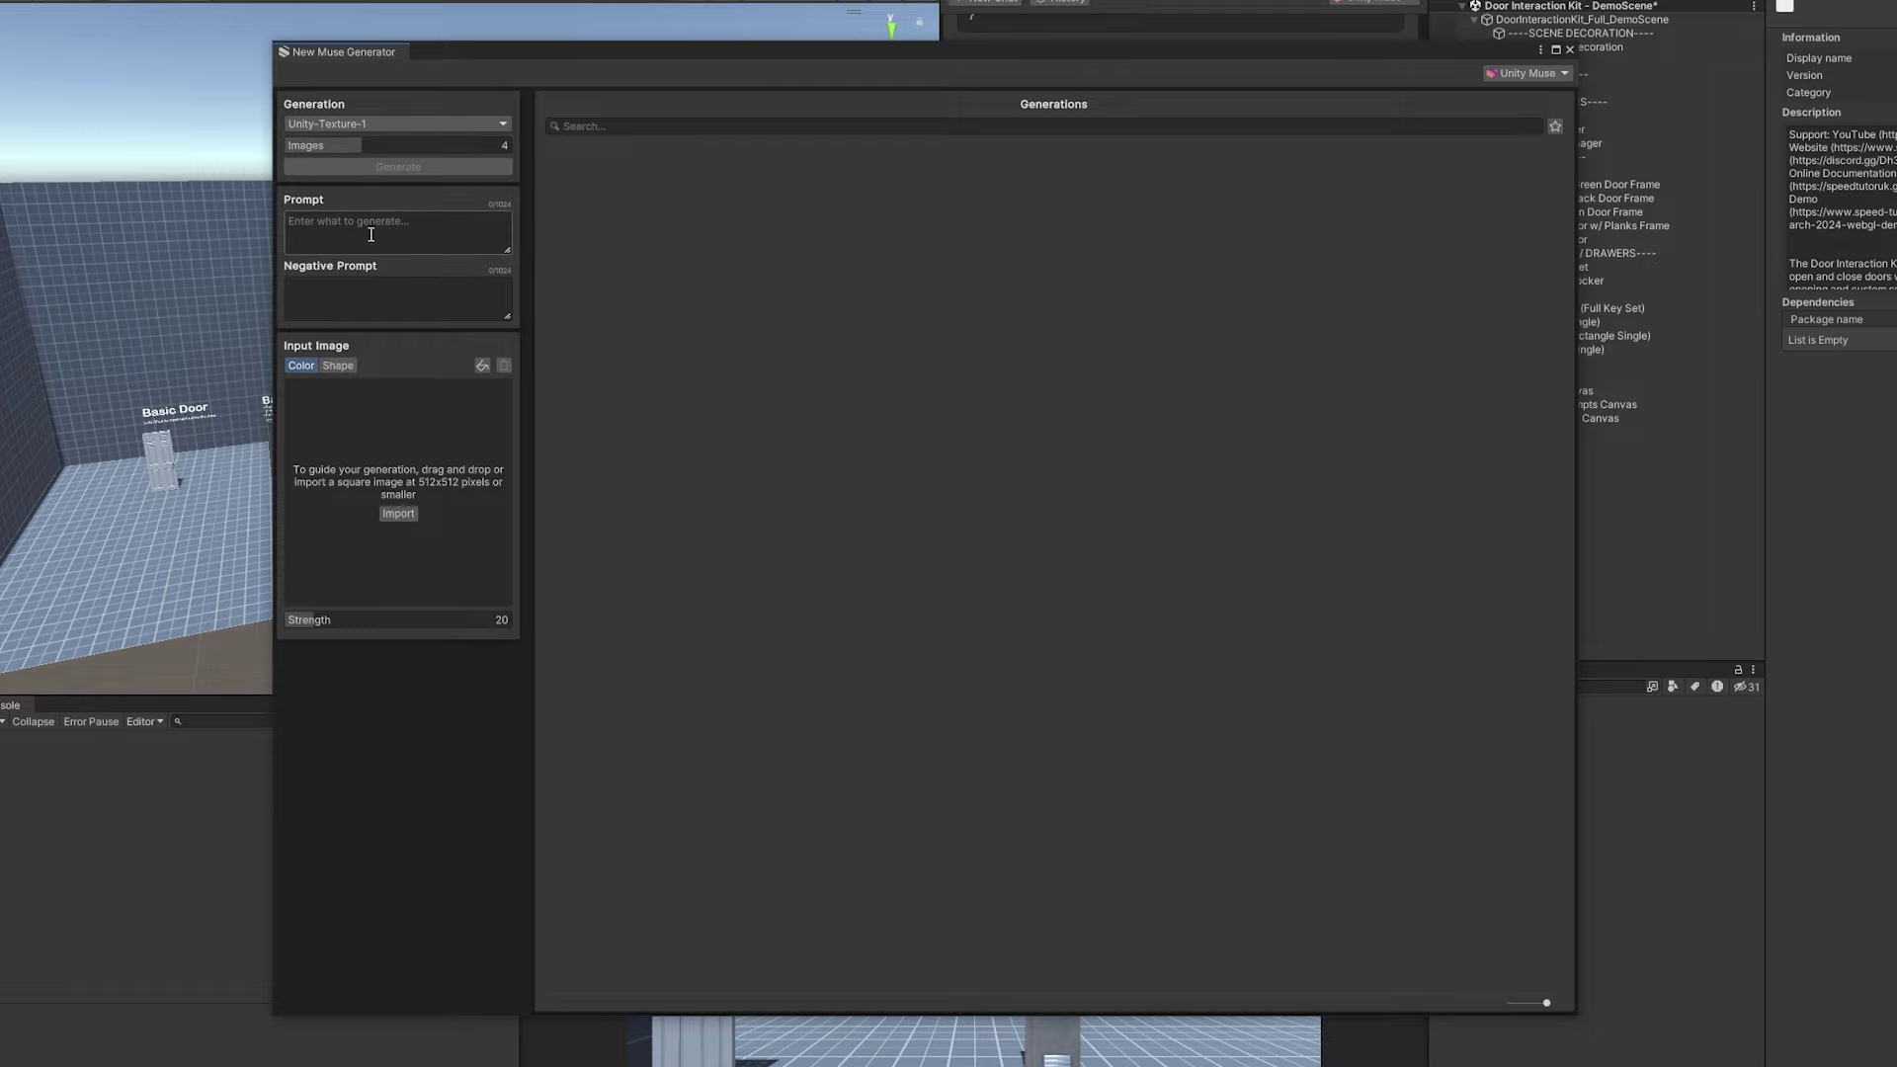
click(337, 366)
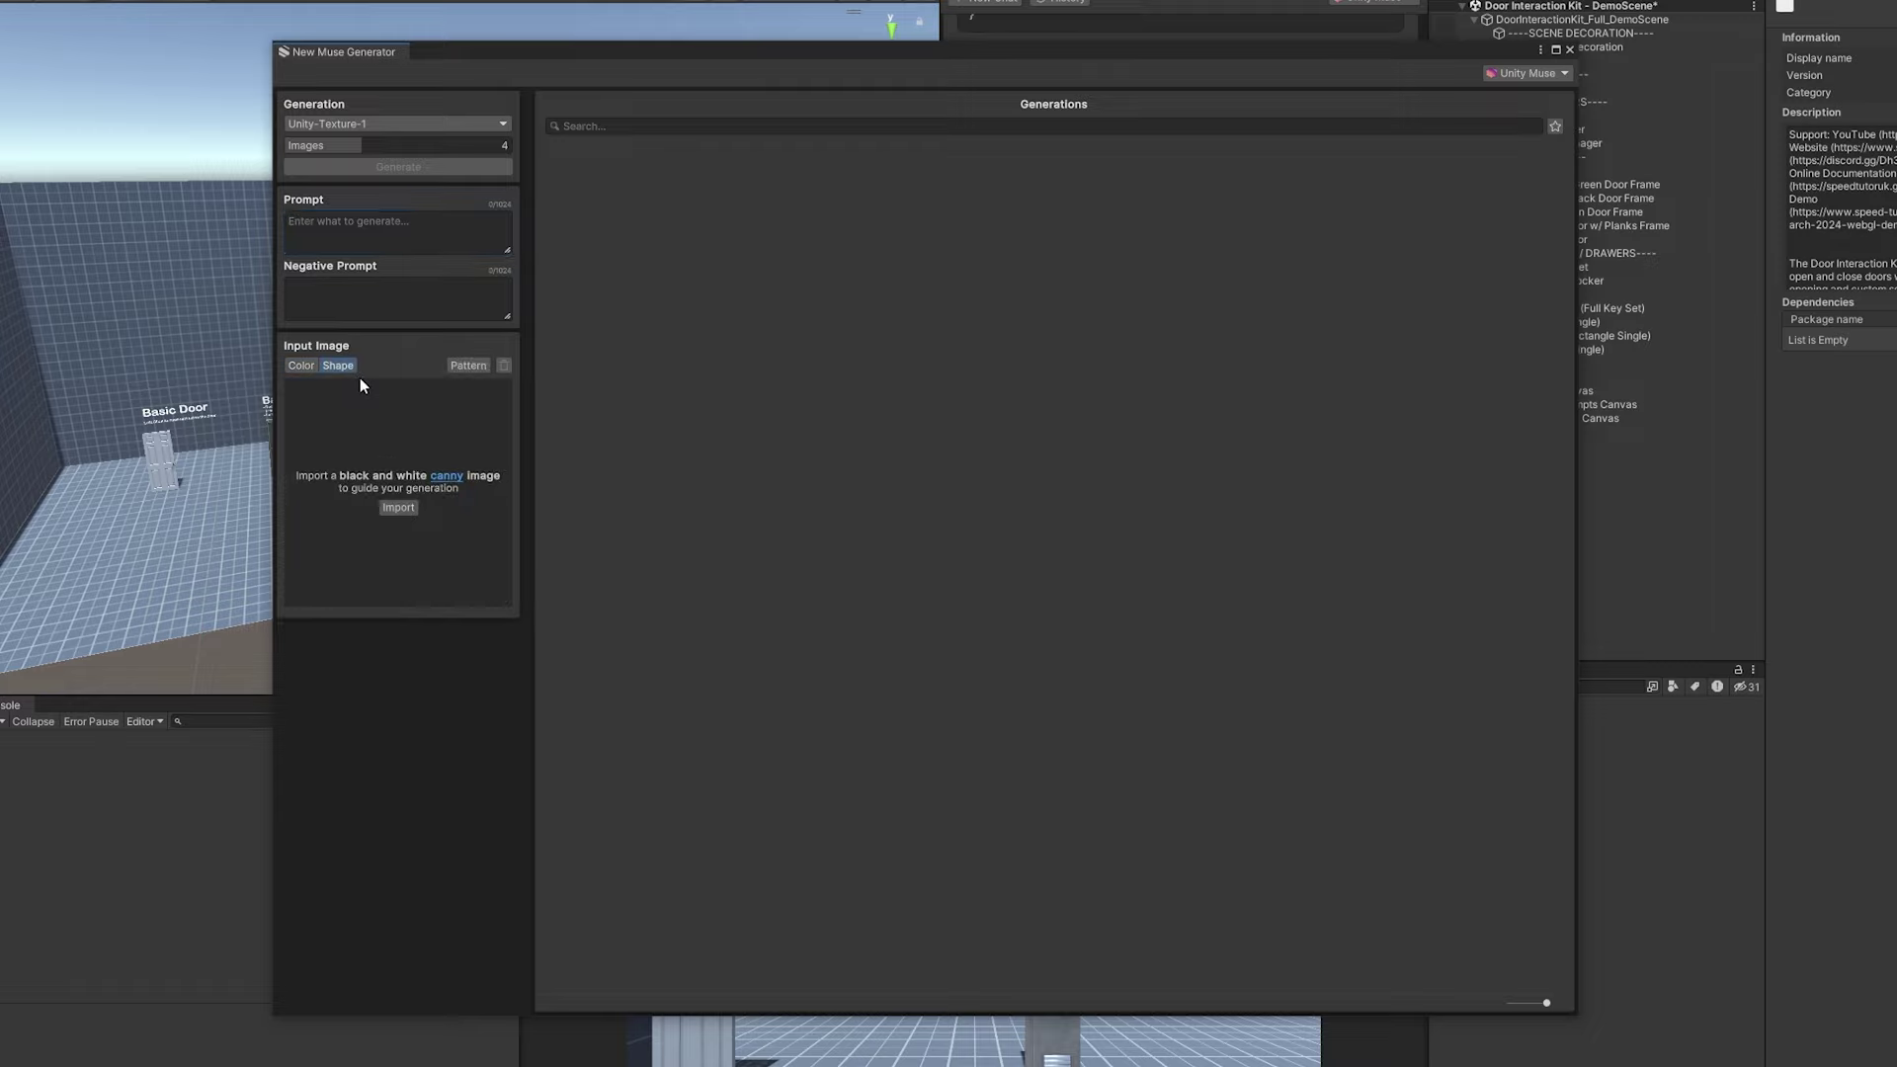
click(302, 365)
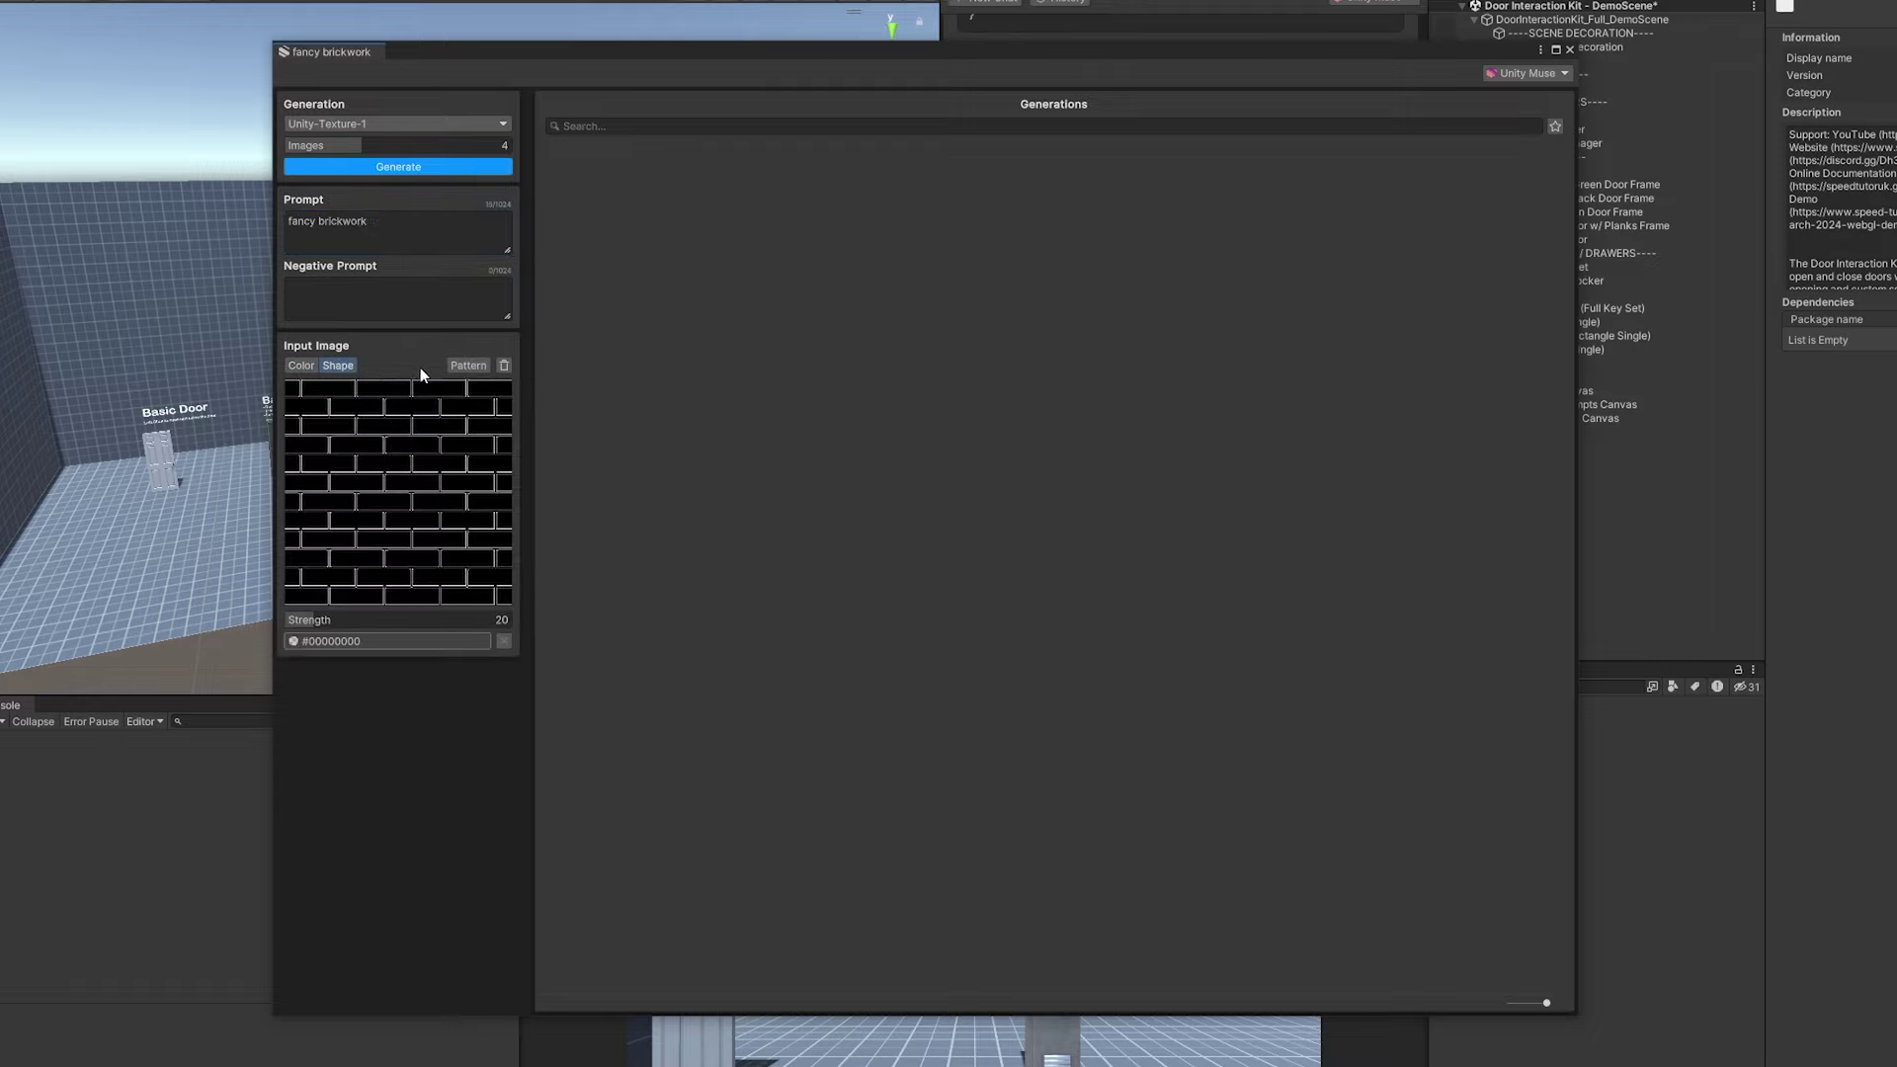
Generate four textures from the prompt "regular brick" using the staggered brick pattern as the input shape
click(470, 366)
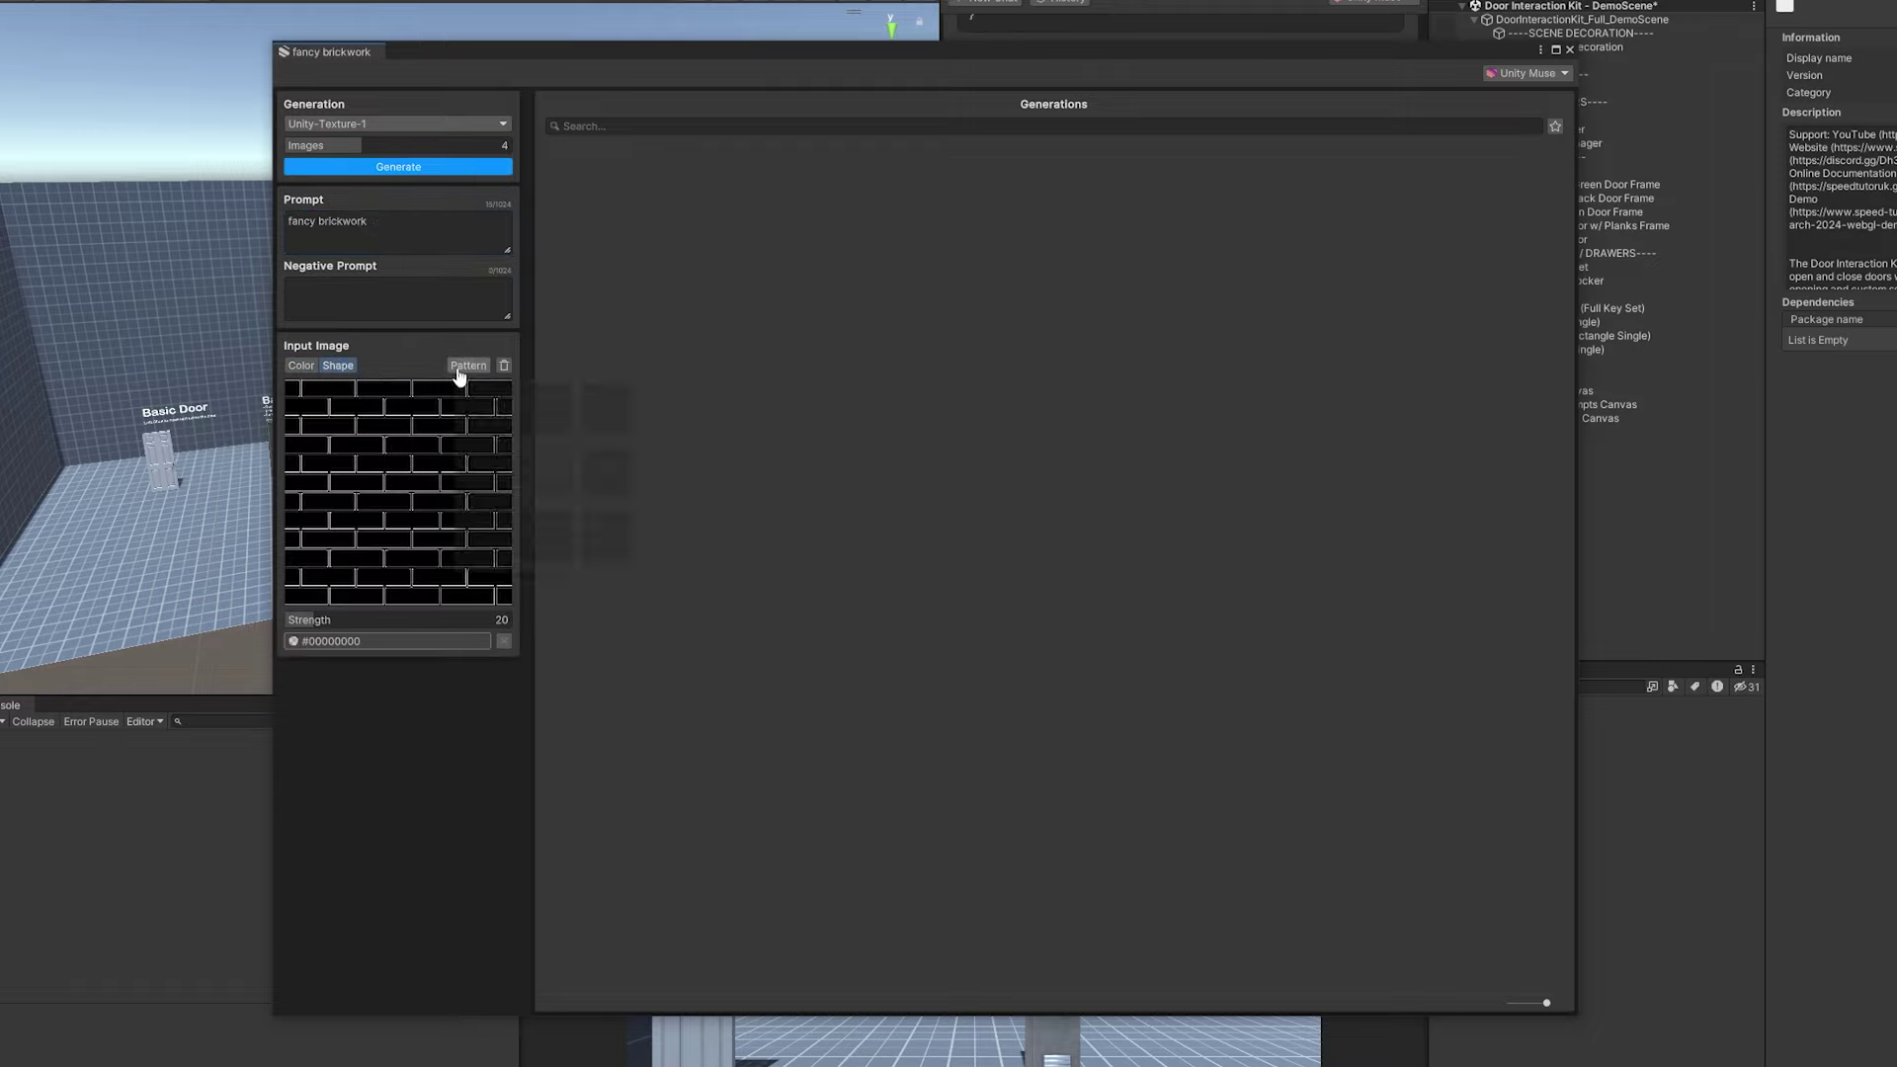
click(409, 228)
text(regular brick)
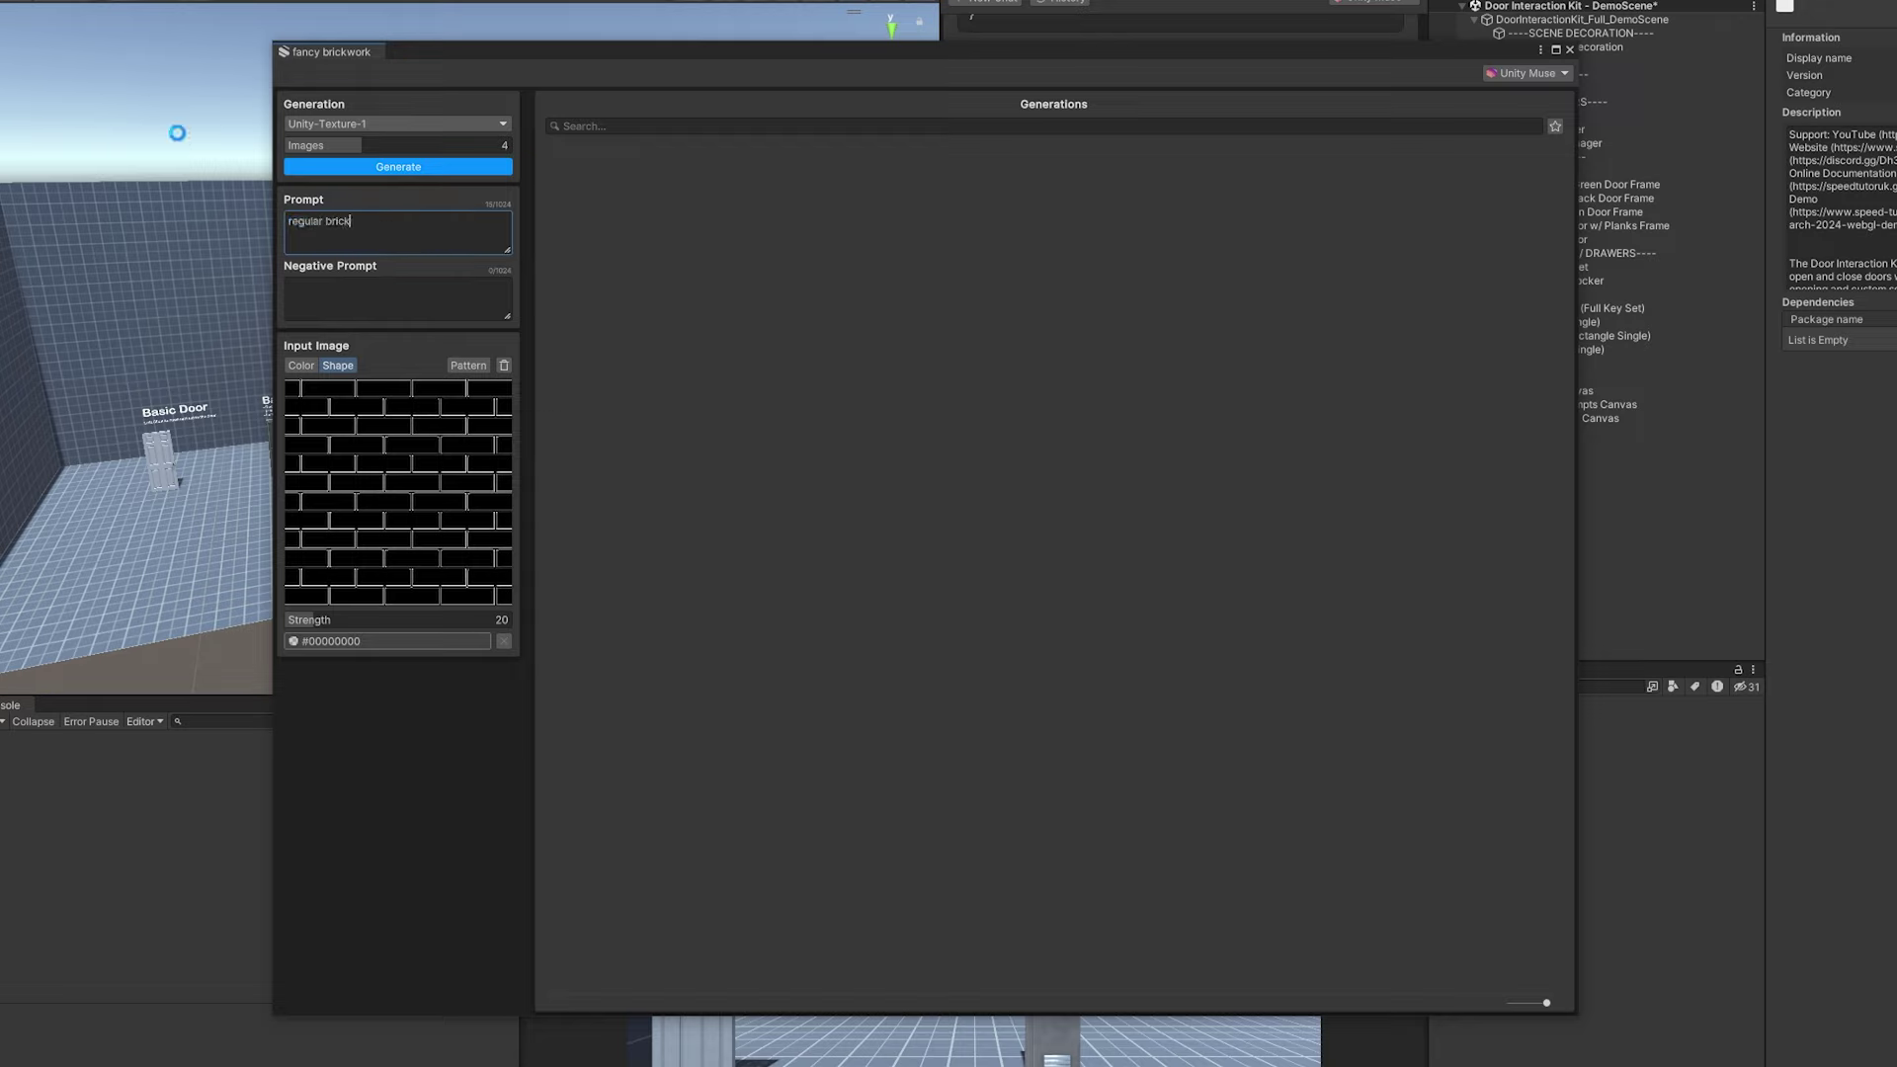
click(398, 166)
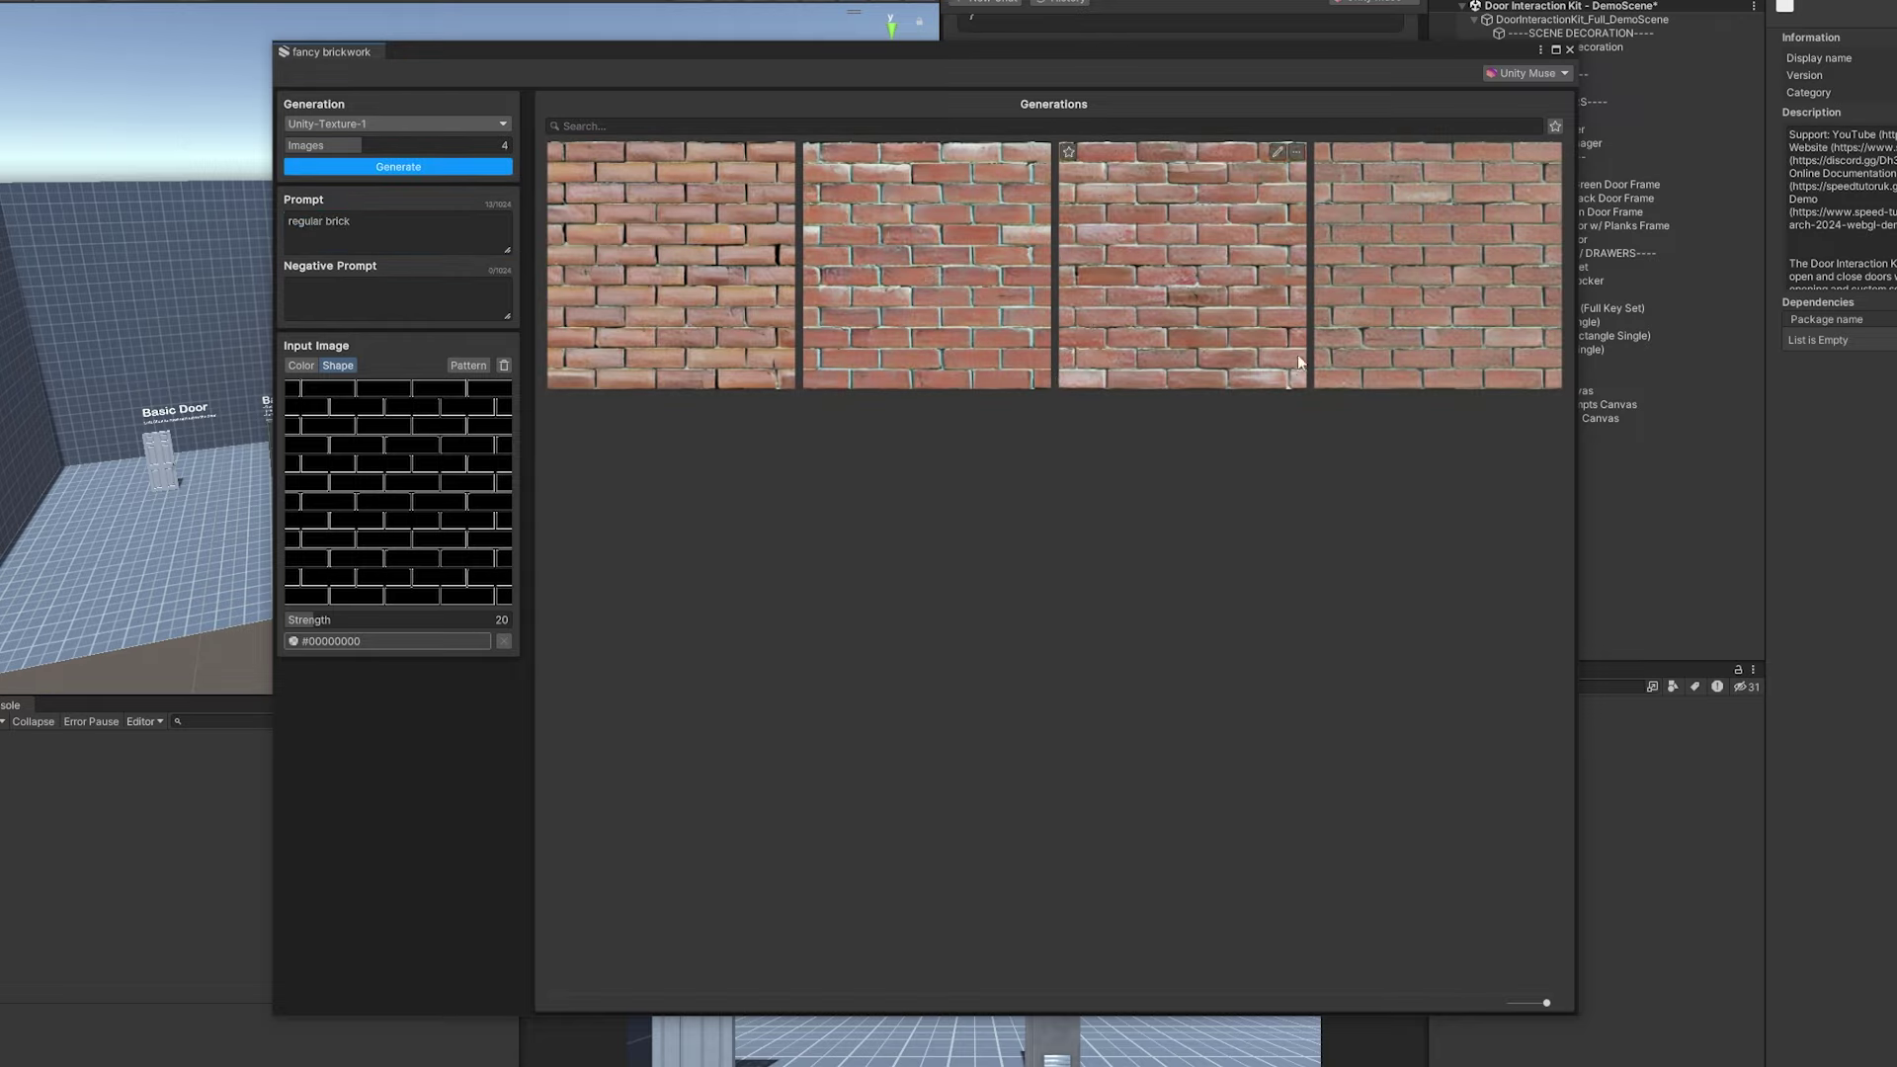
Upscale the fourth generated brick texture and return to the generations overview
click(1439, 295)
right_click(1444, 247)
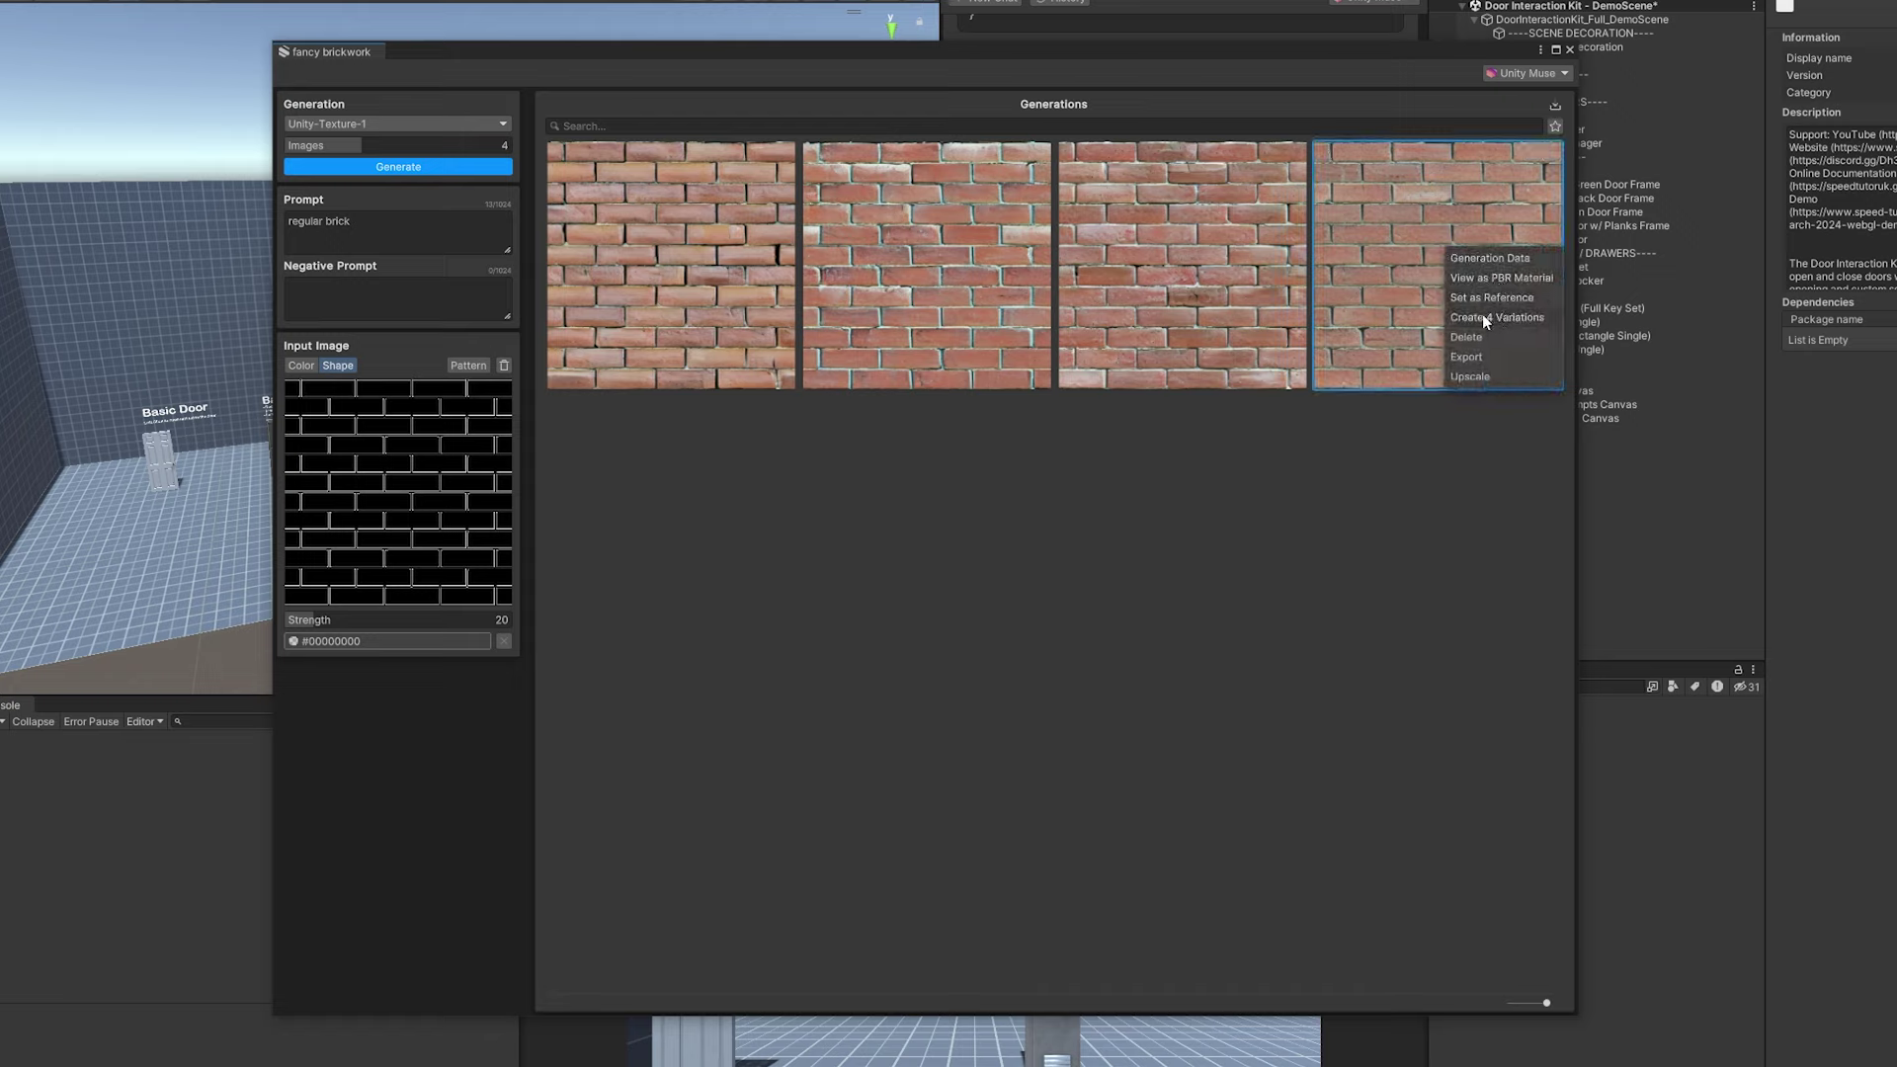
click(1486, 376)
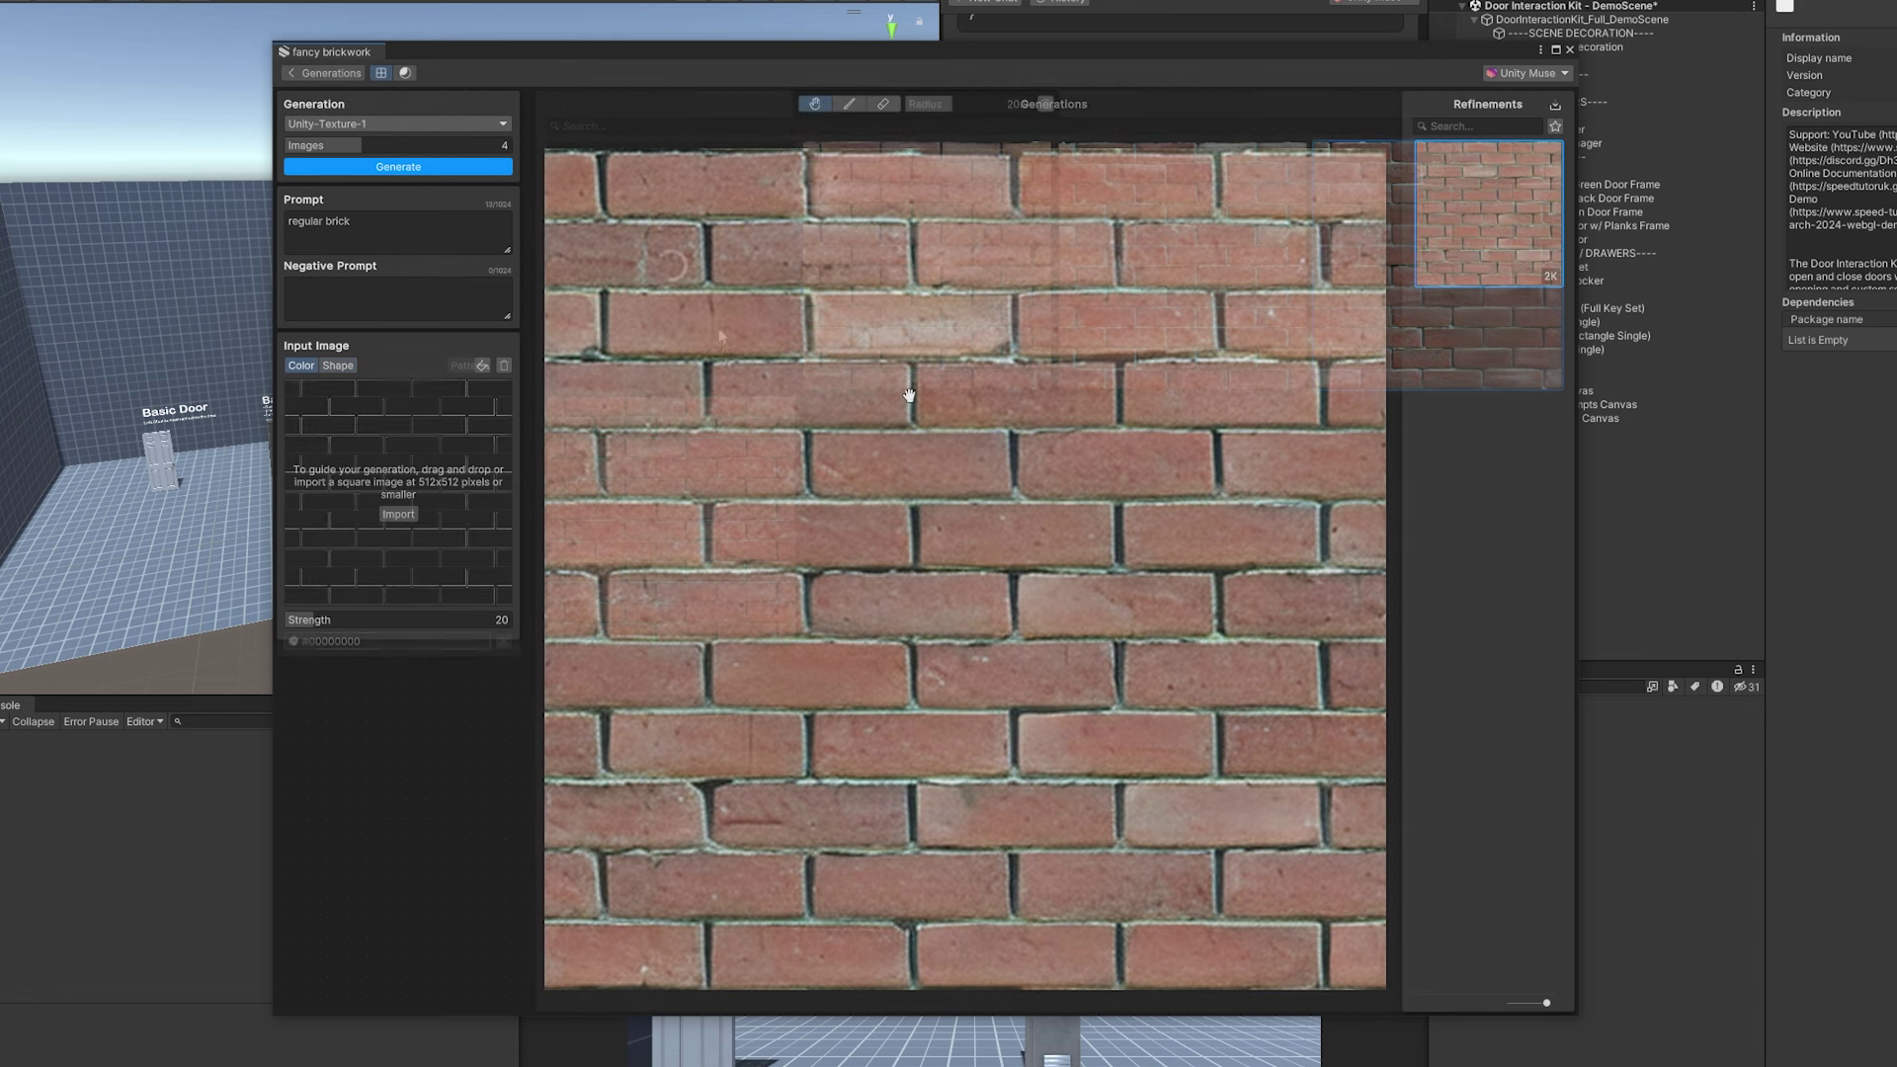
click(297, 73)
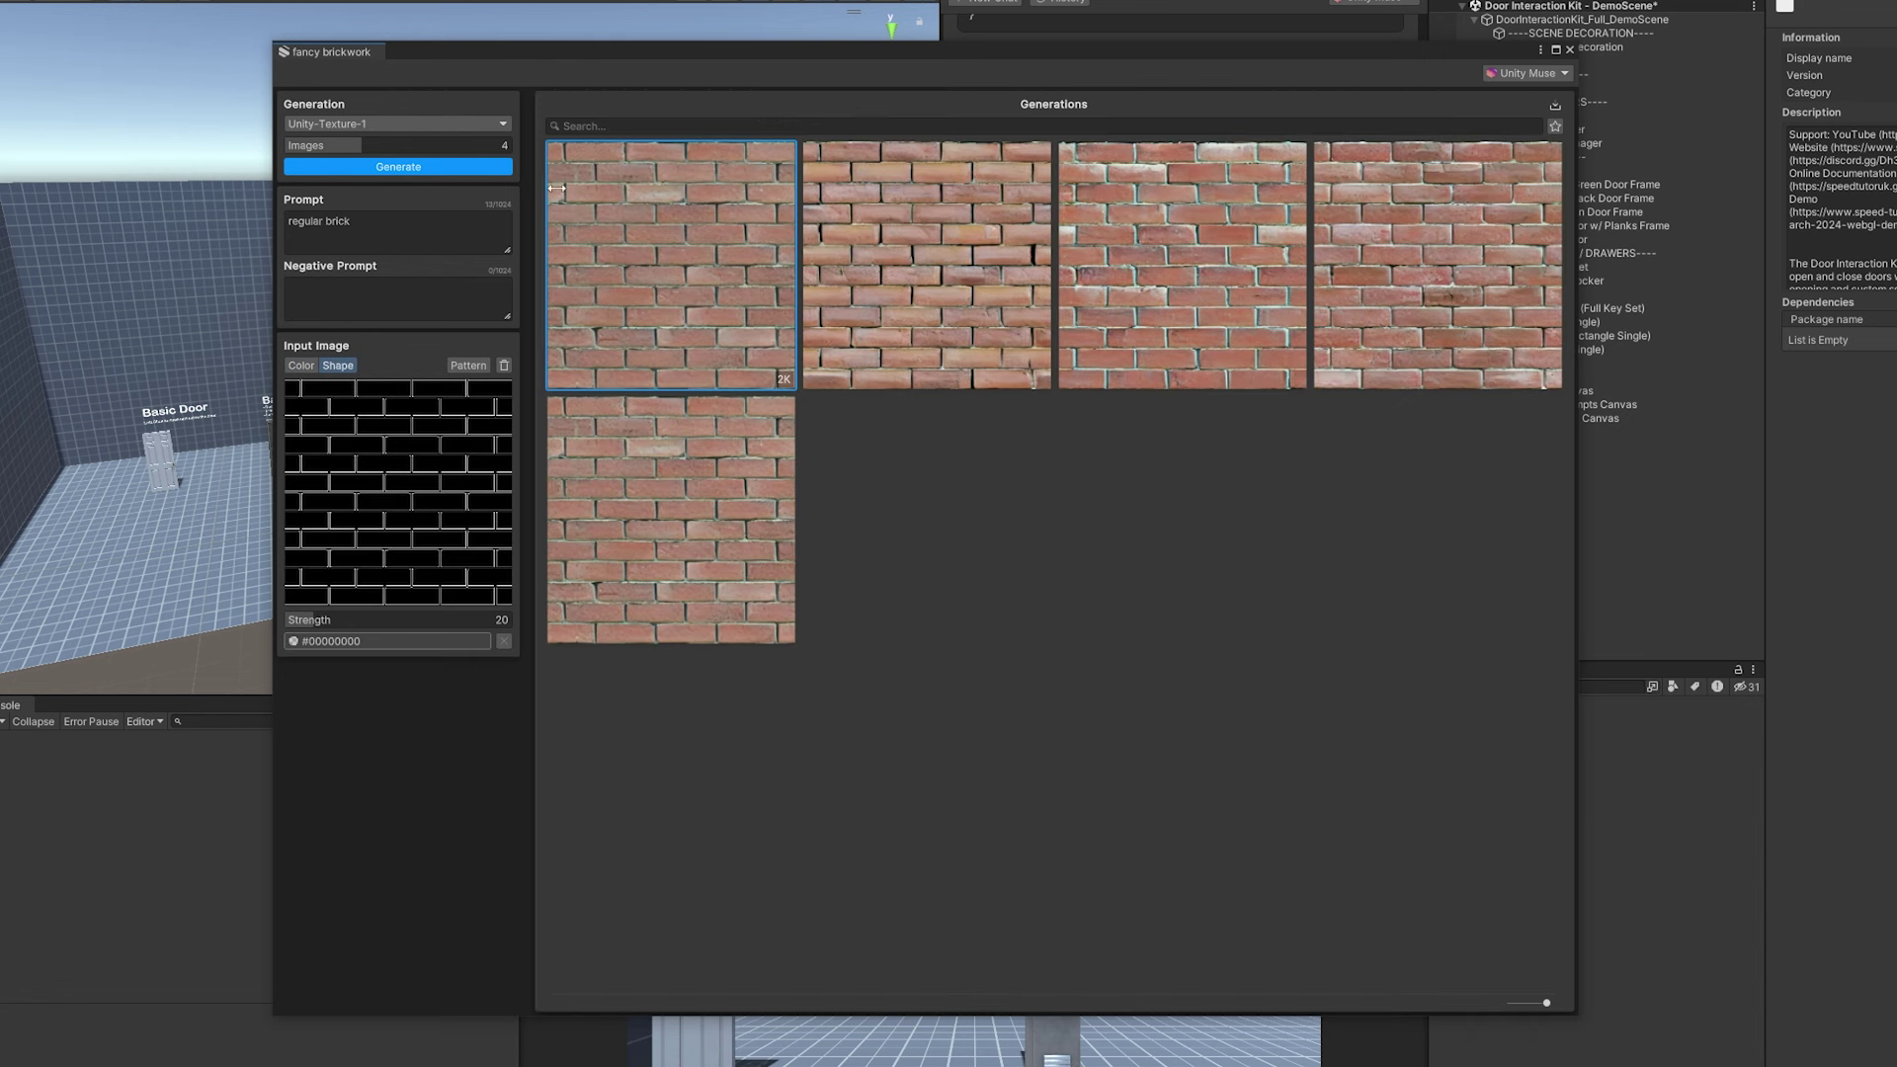
View the upscaled 2K brick texture as a PBR material and set the generation beside it as the color reference image
right_click(634, 254)
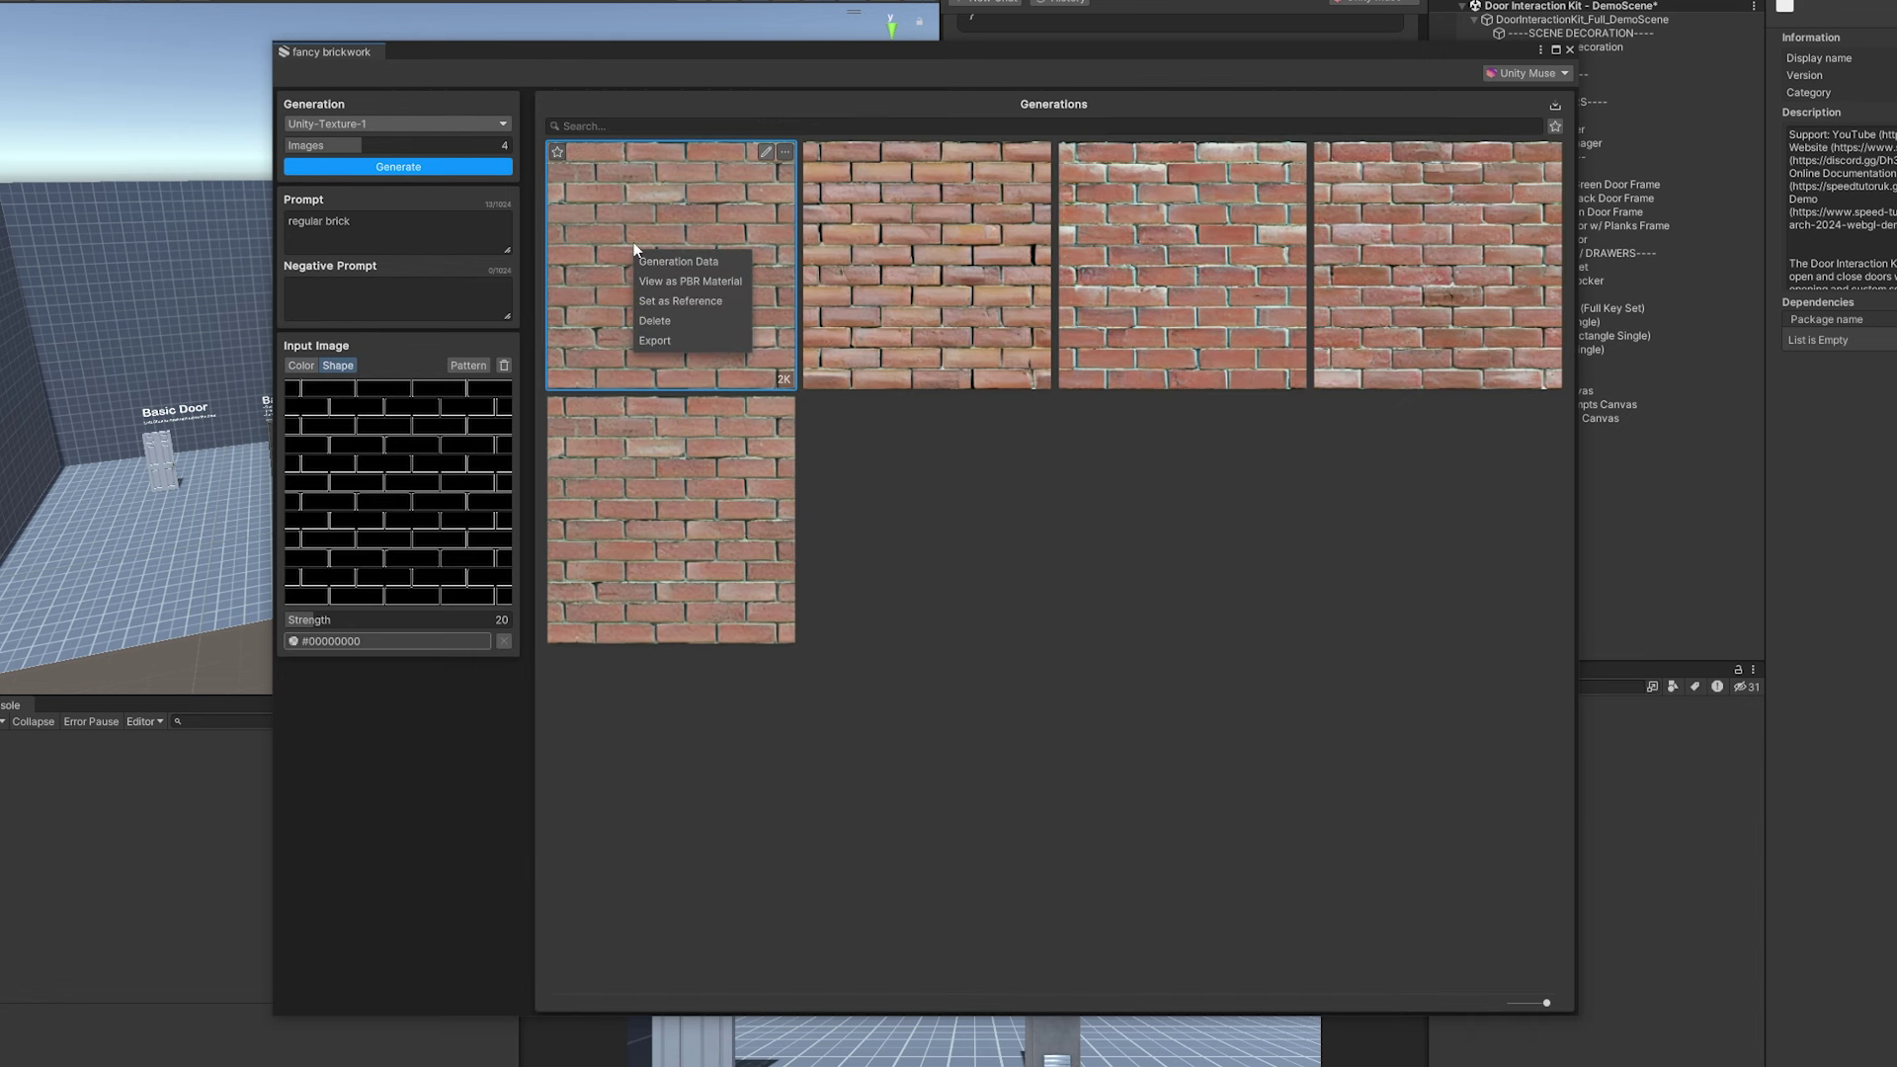
click(707, 285)
right_click(945, 289)
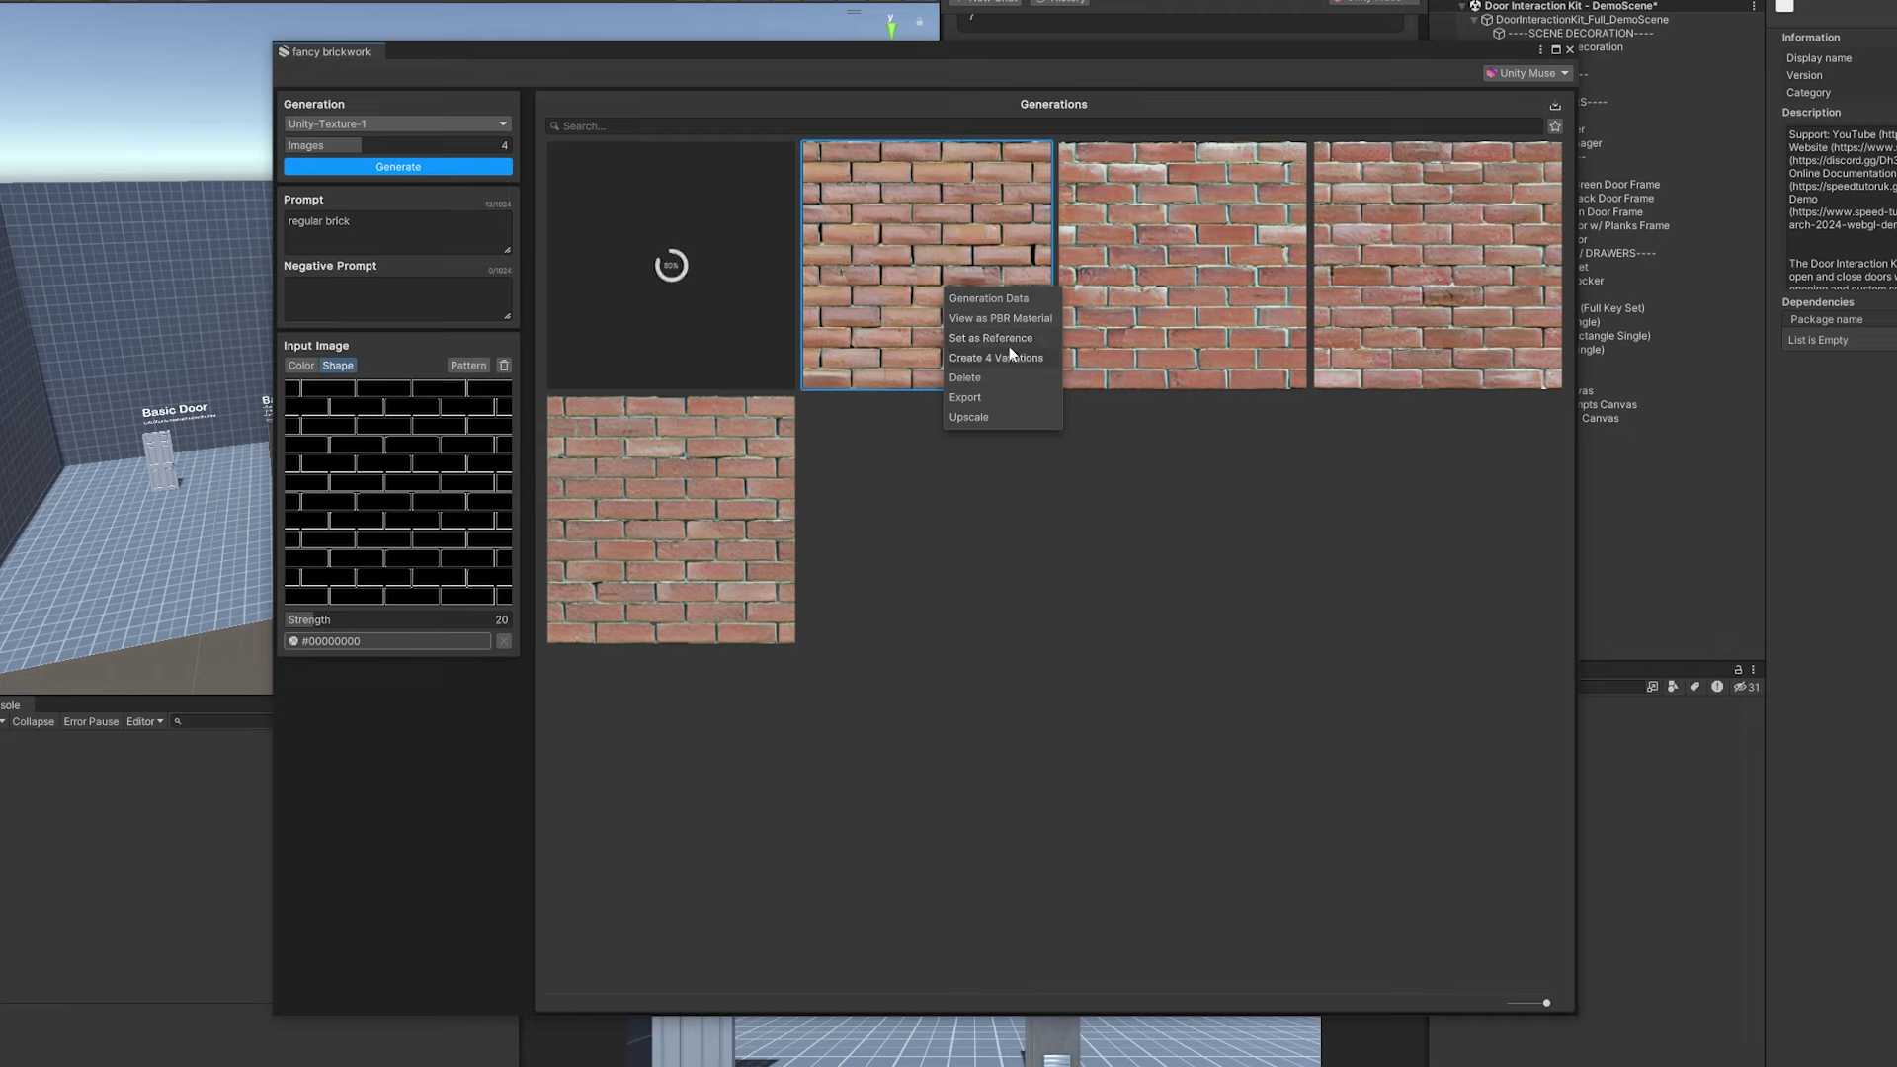
click(1010, 338)
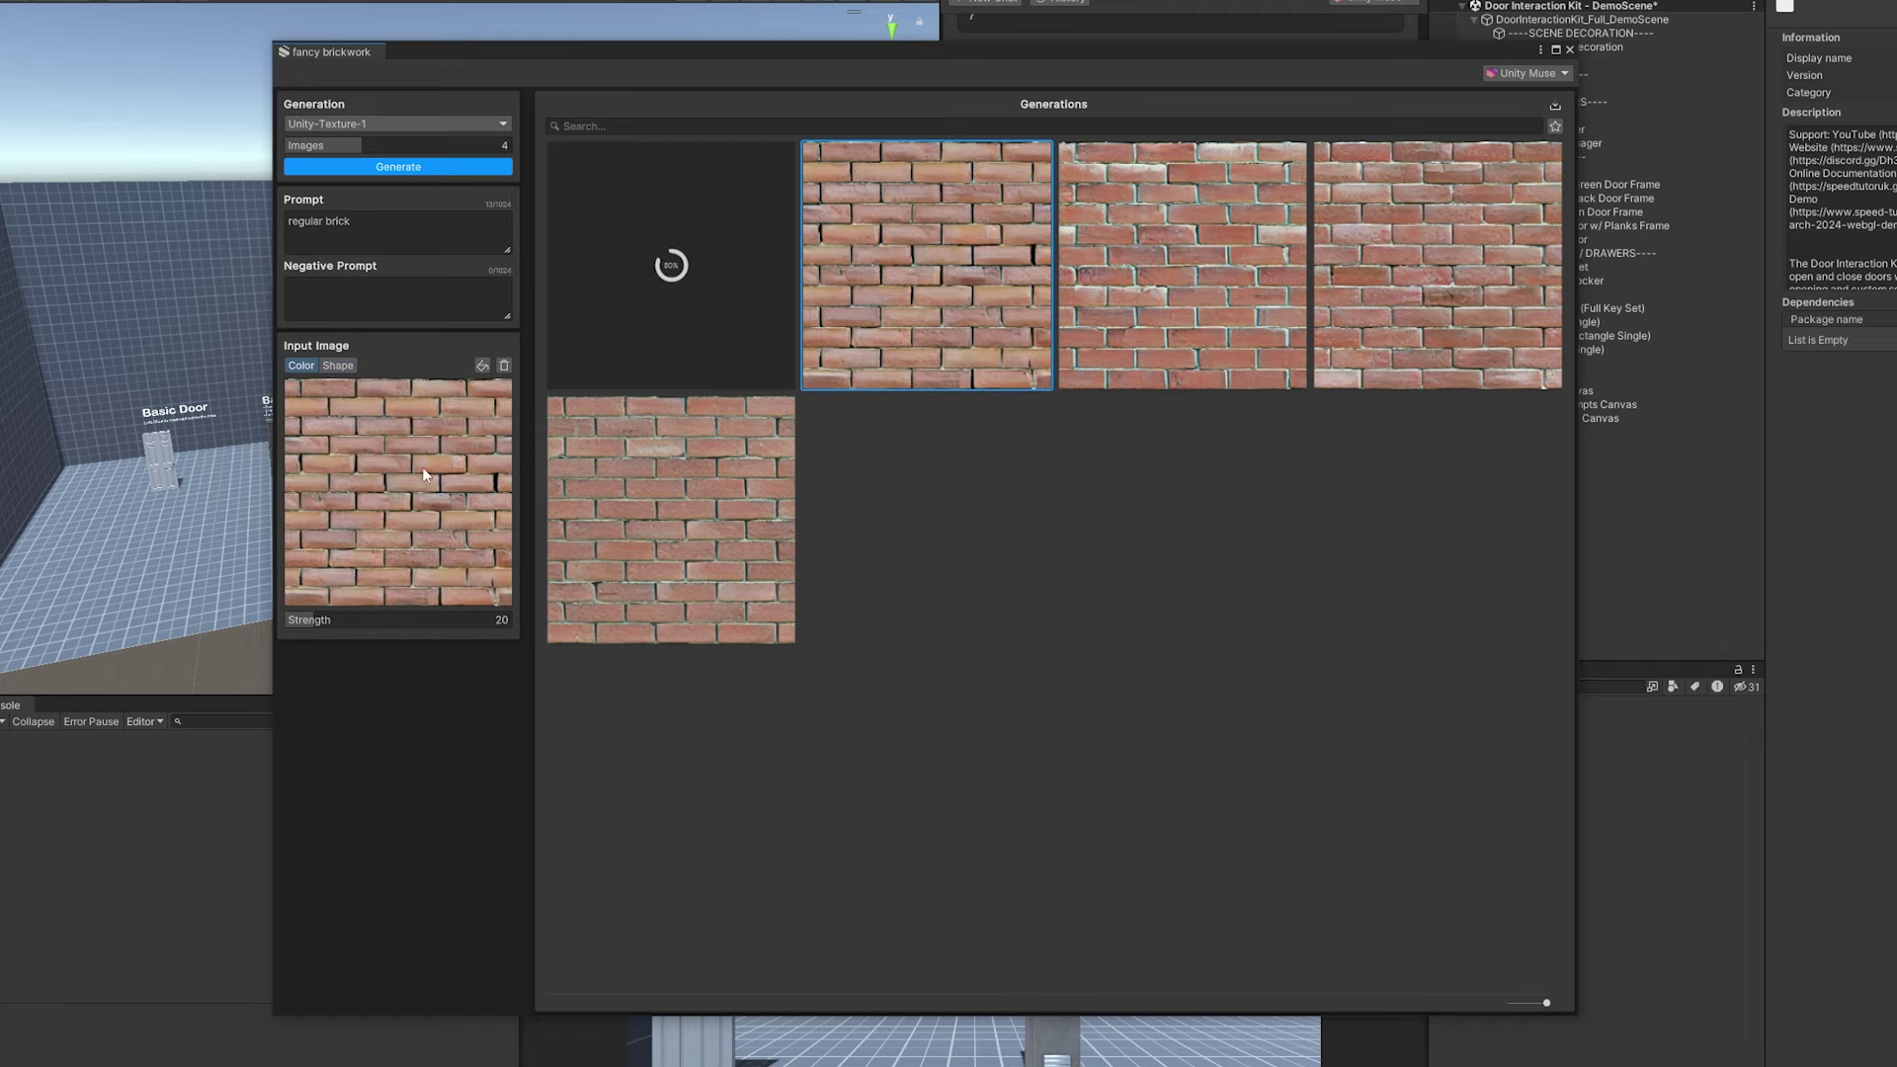
click(937, 506)
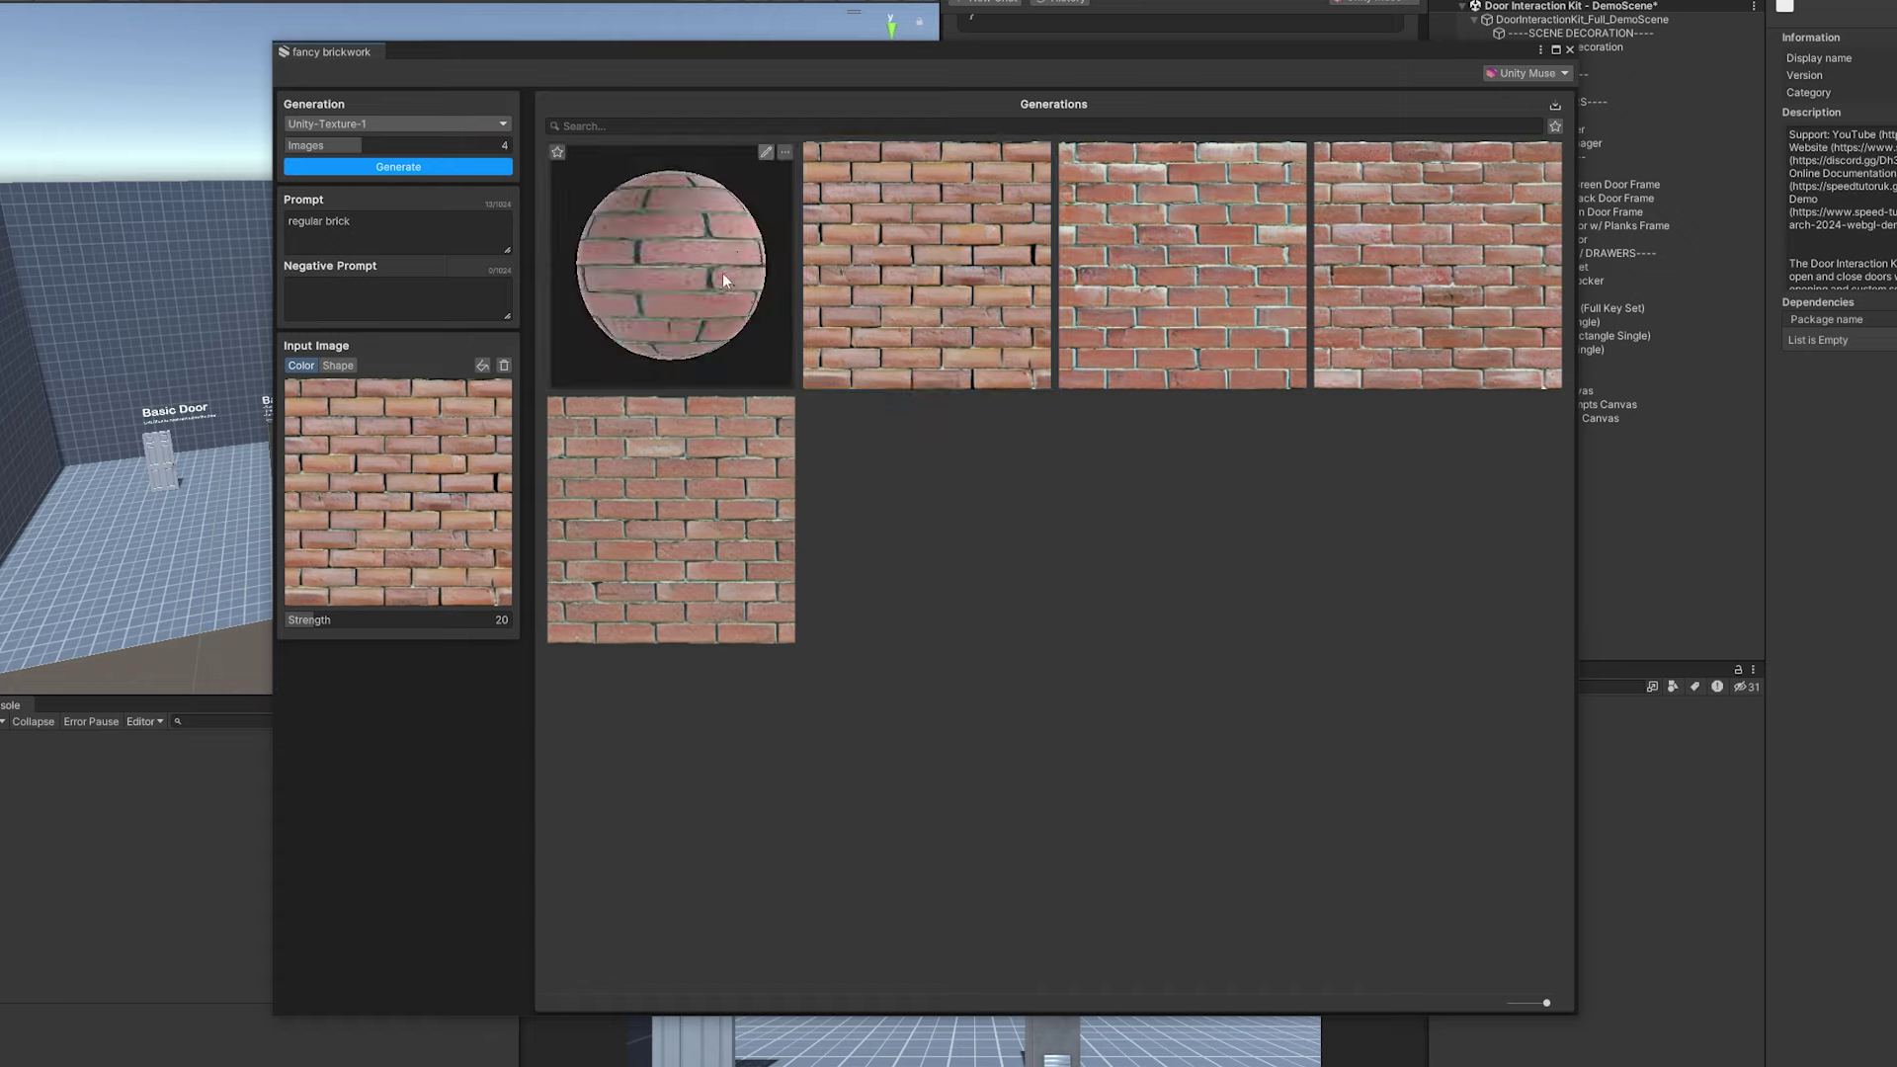
Set the brick PBR material's Height to -0.2x and export the material to the Assets folder as RegularBrick
click(766, 152)
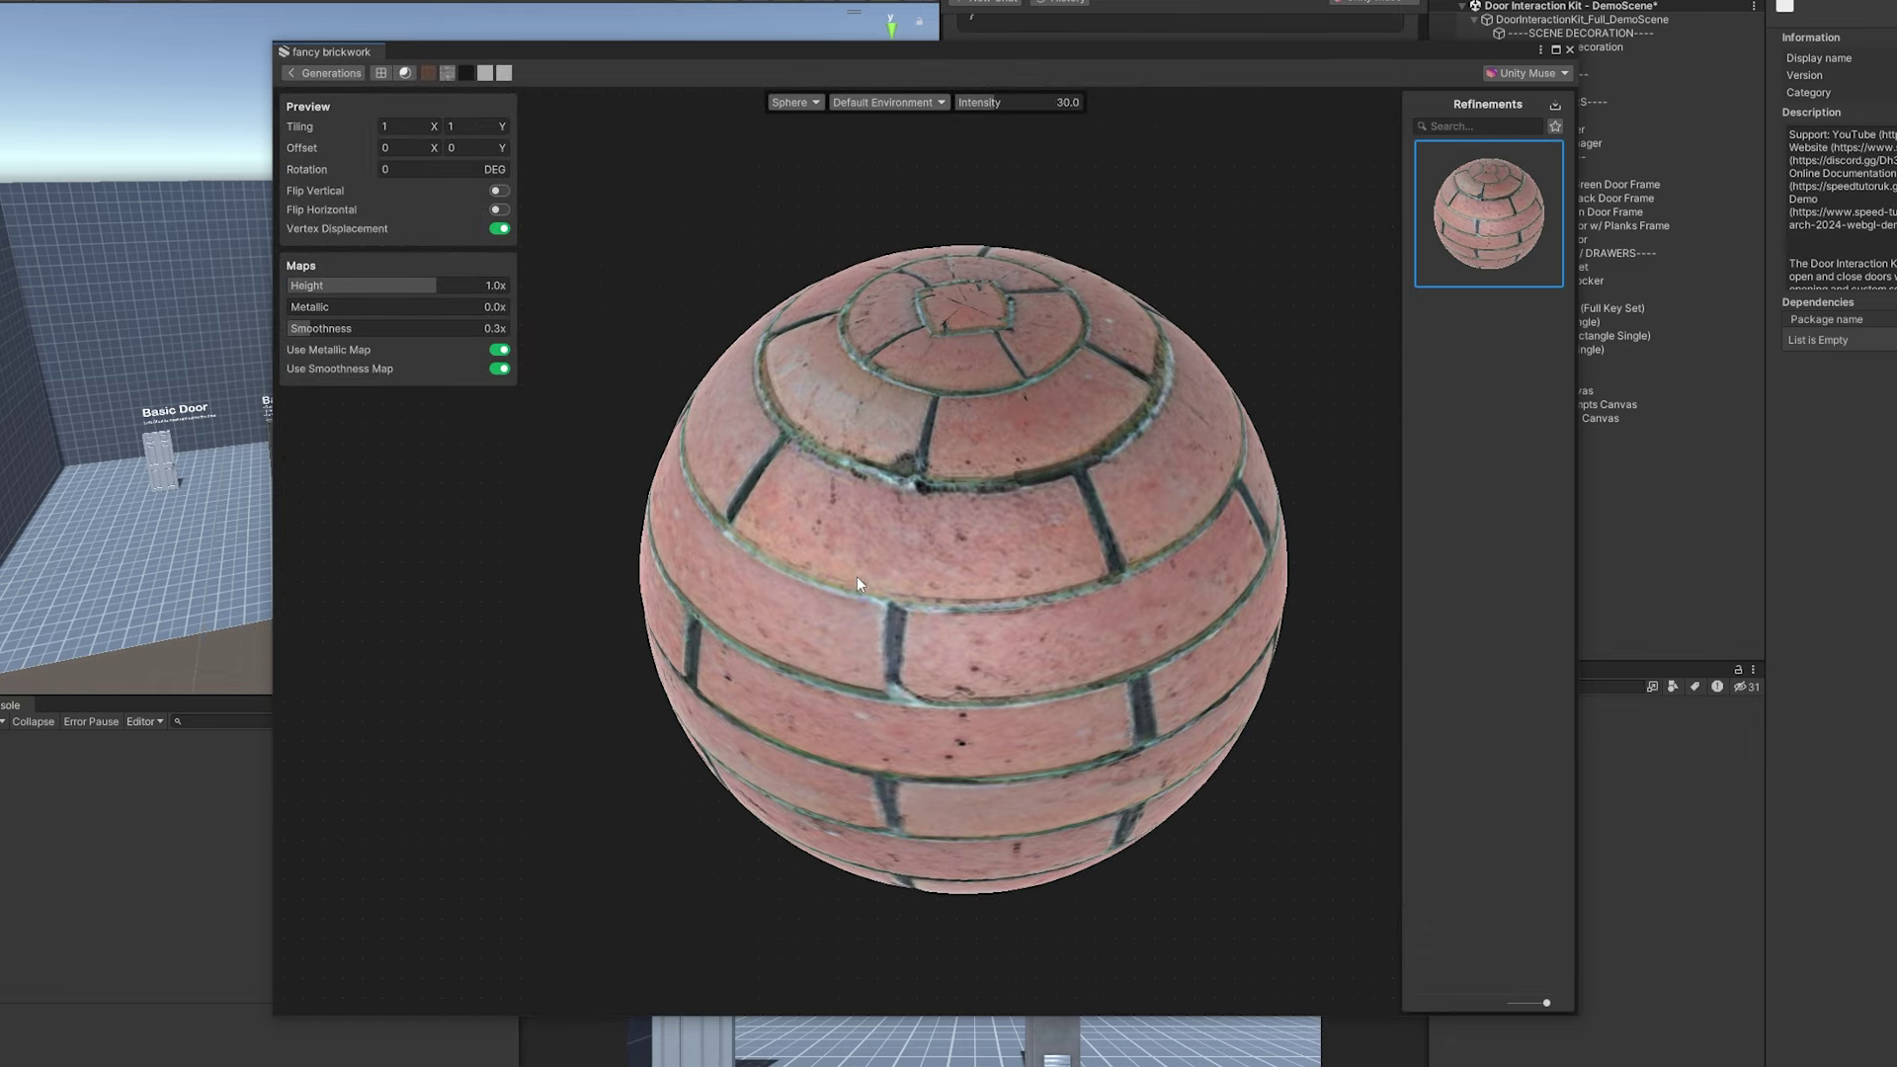
drag(435, 285, 390, 328)
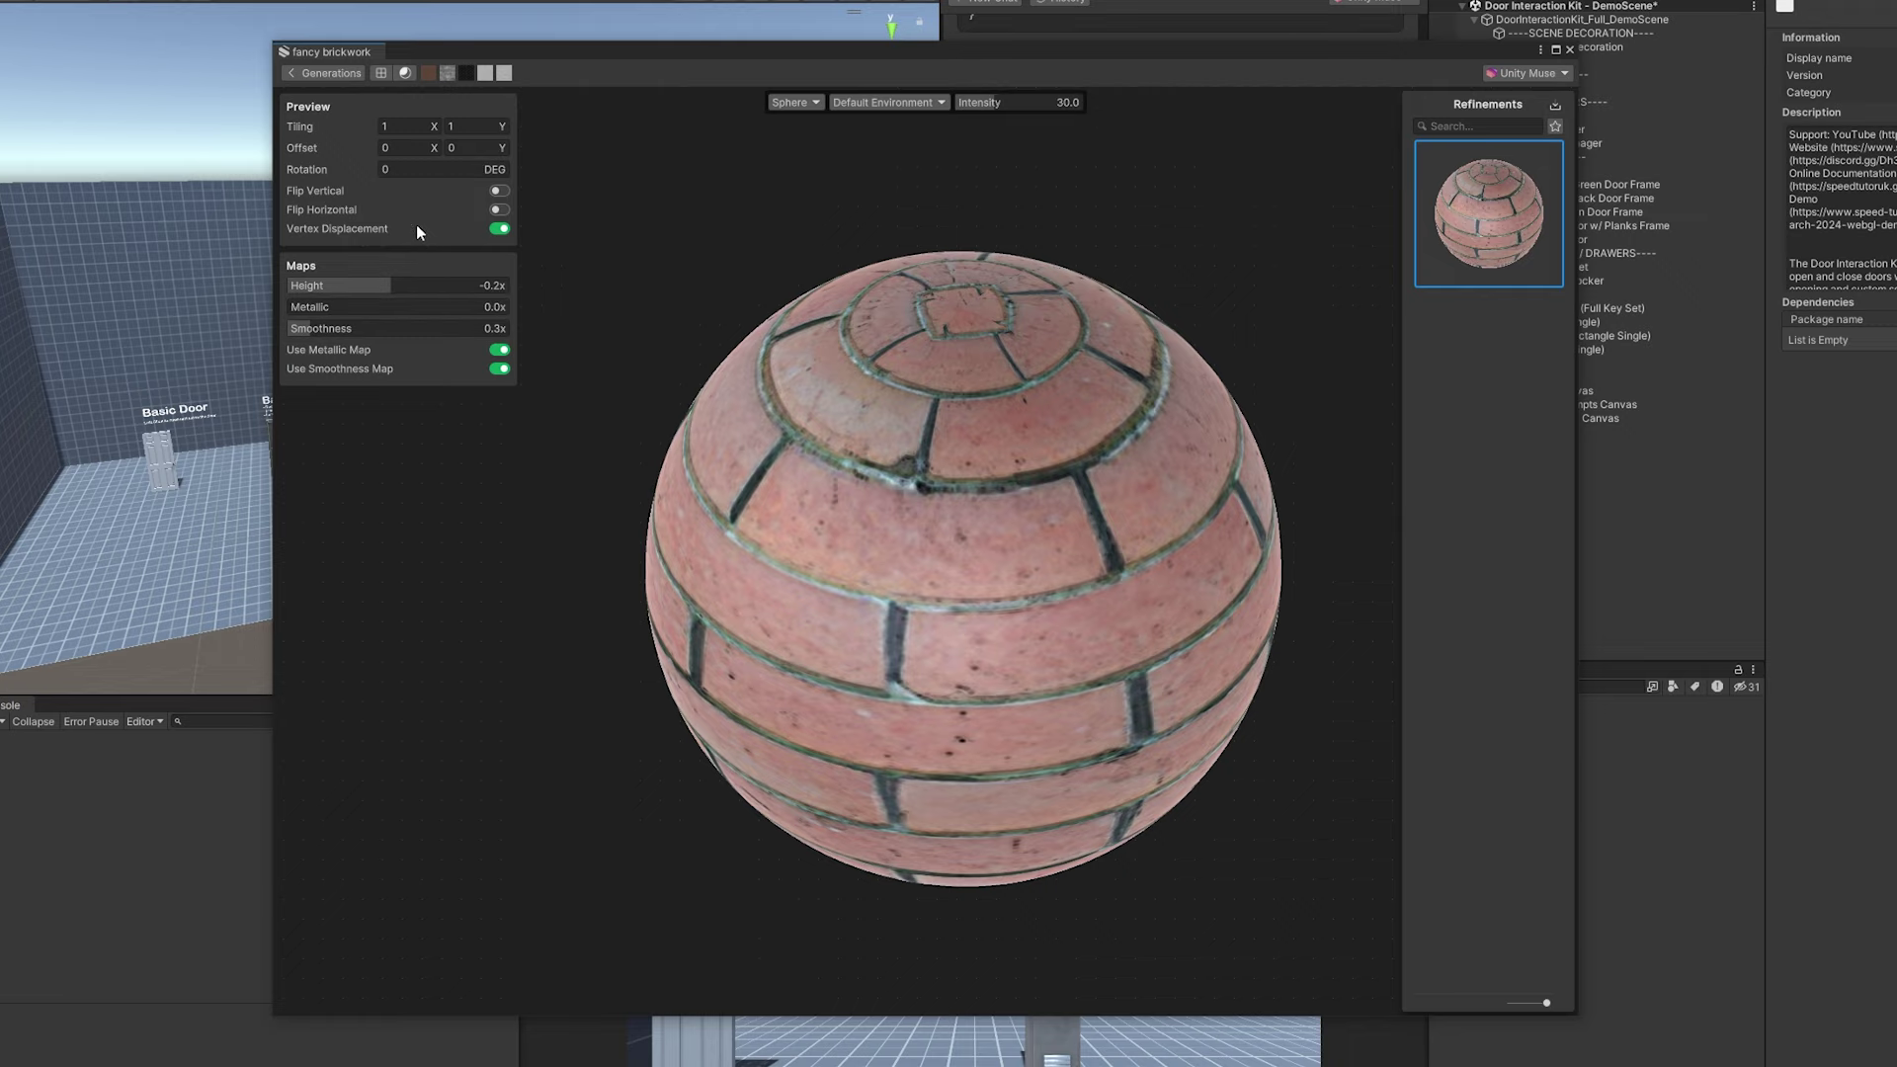
click(326, 73)
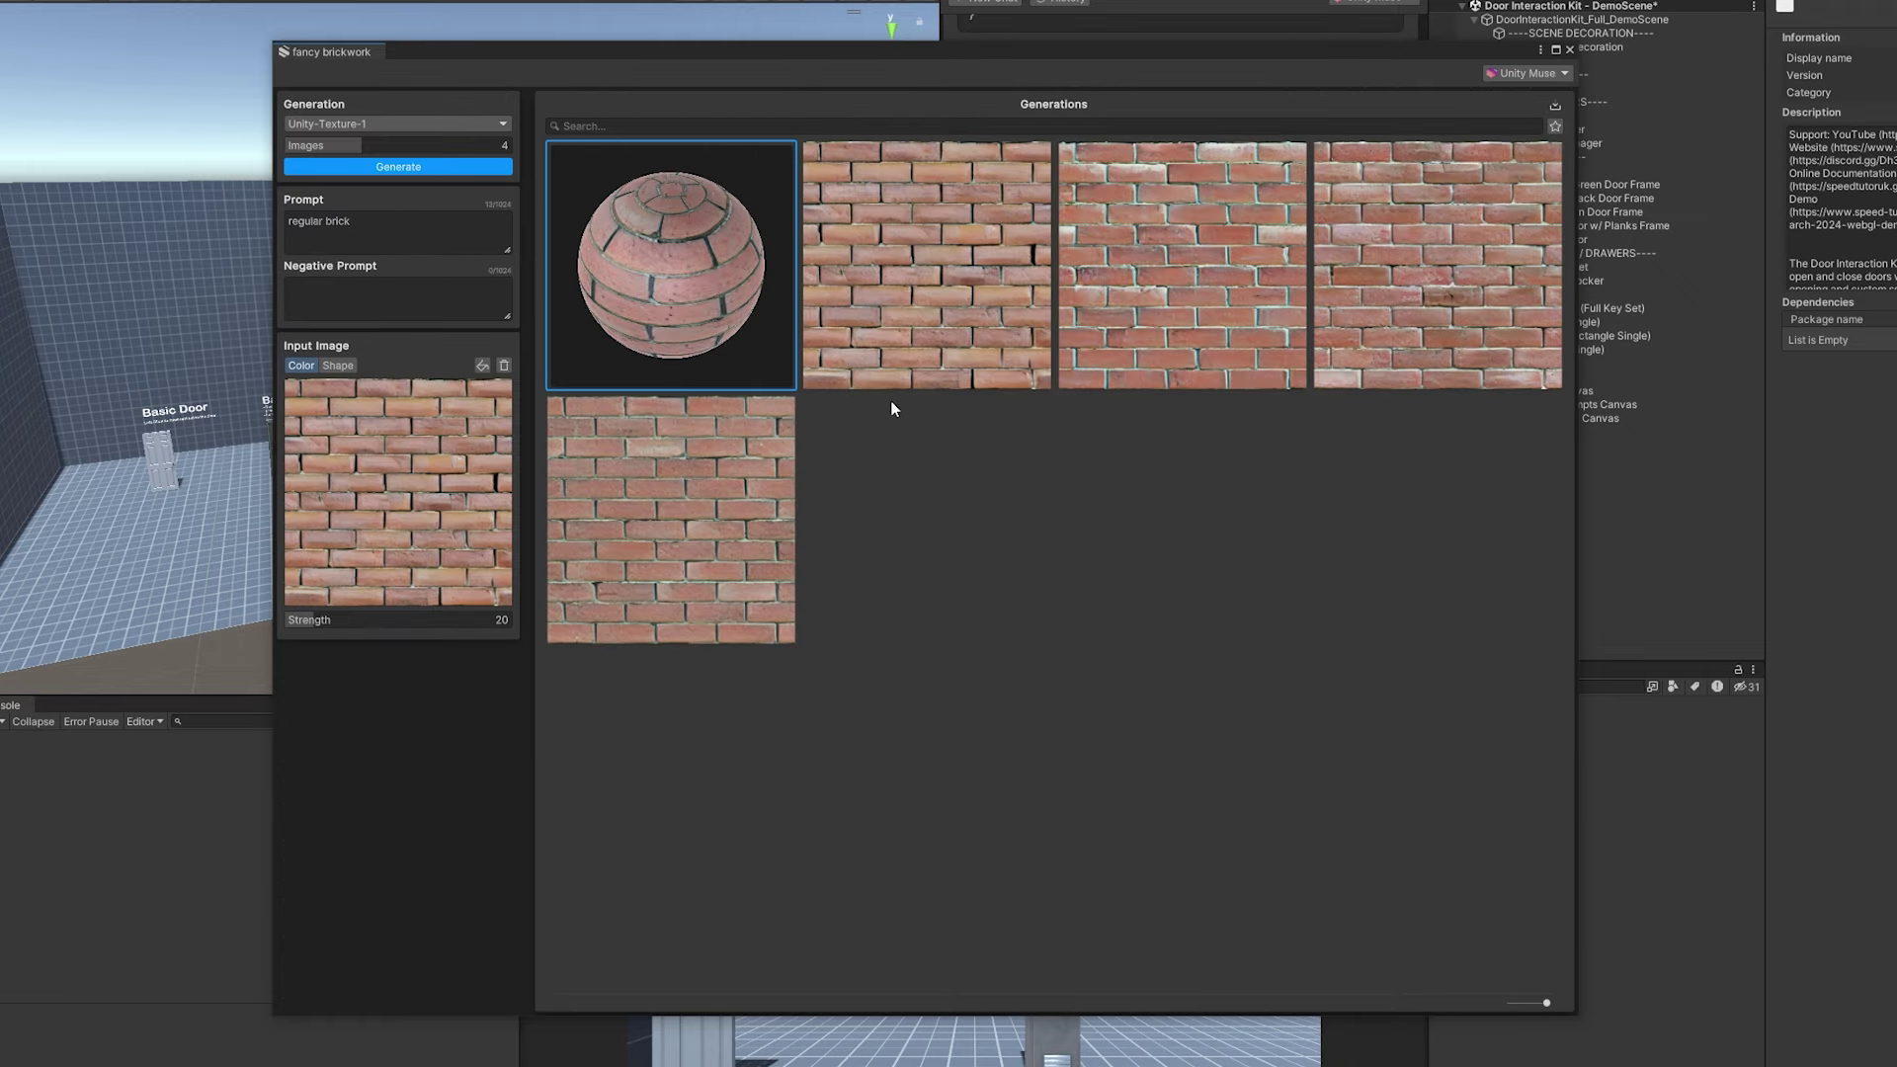
right_click(673, 260)
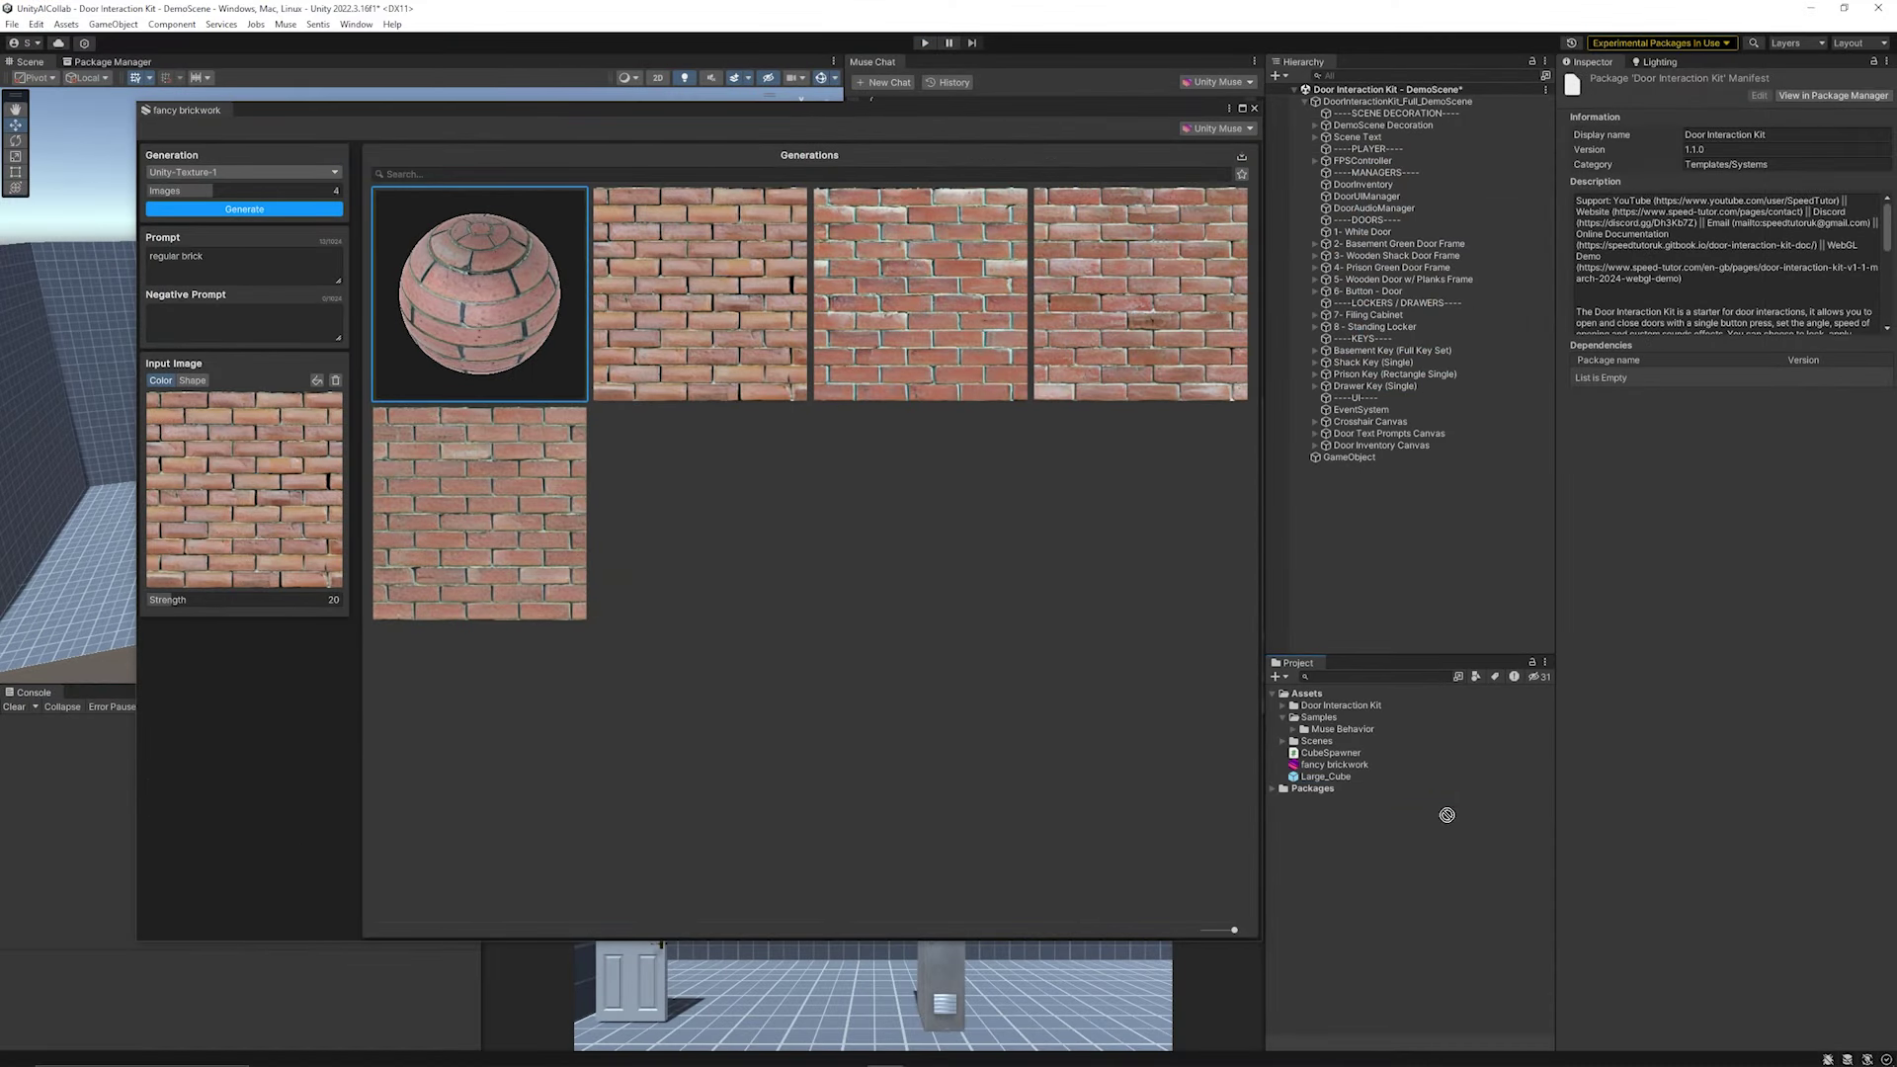
drag(1441, 807, 1334, 719)
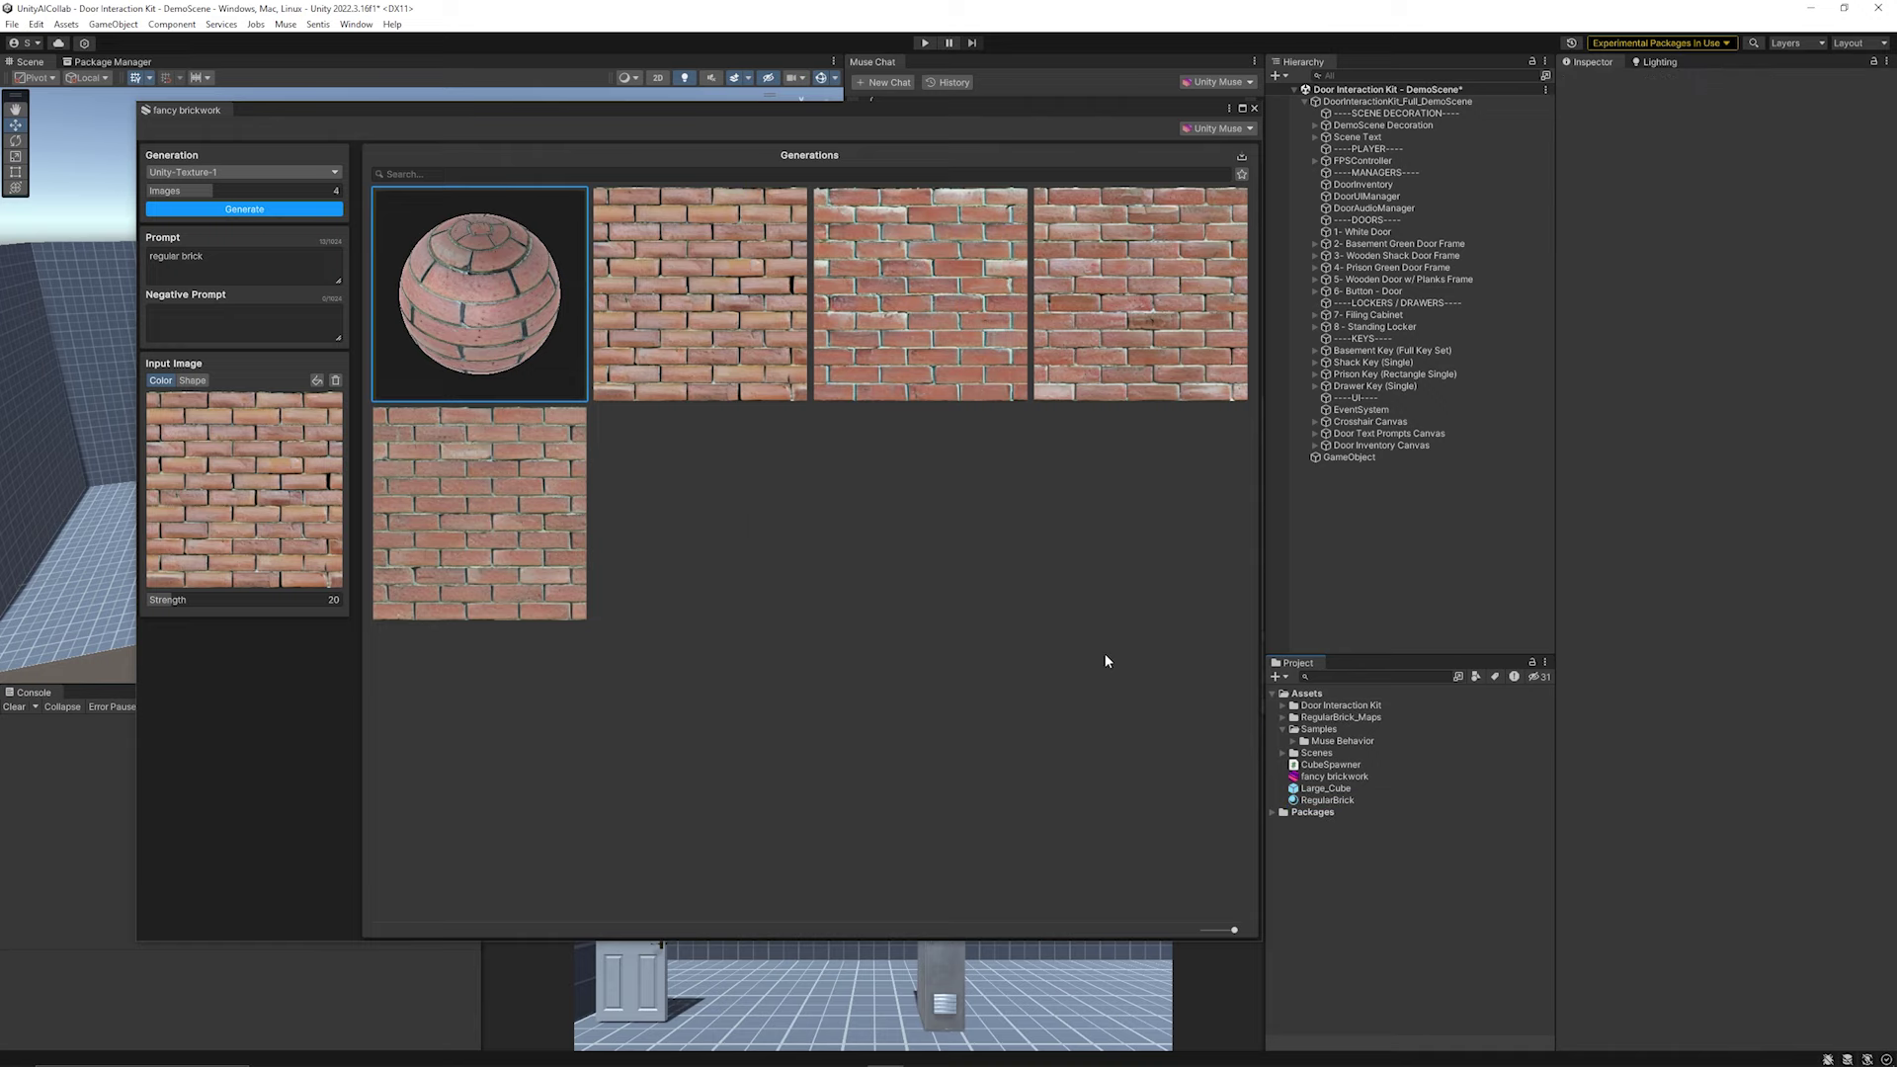
Set the RegularBrick material's HeightIntensity to 1
click(1328, 800)
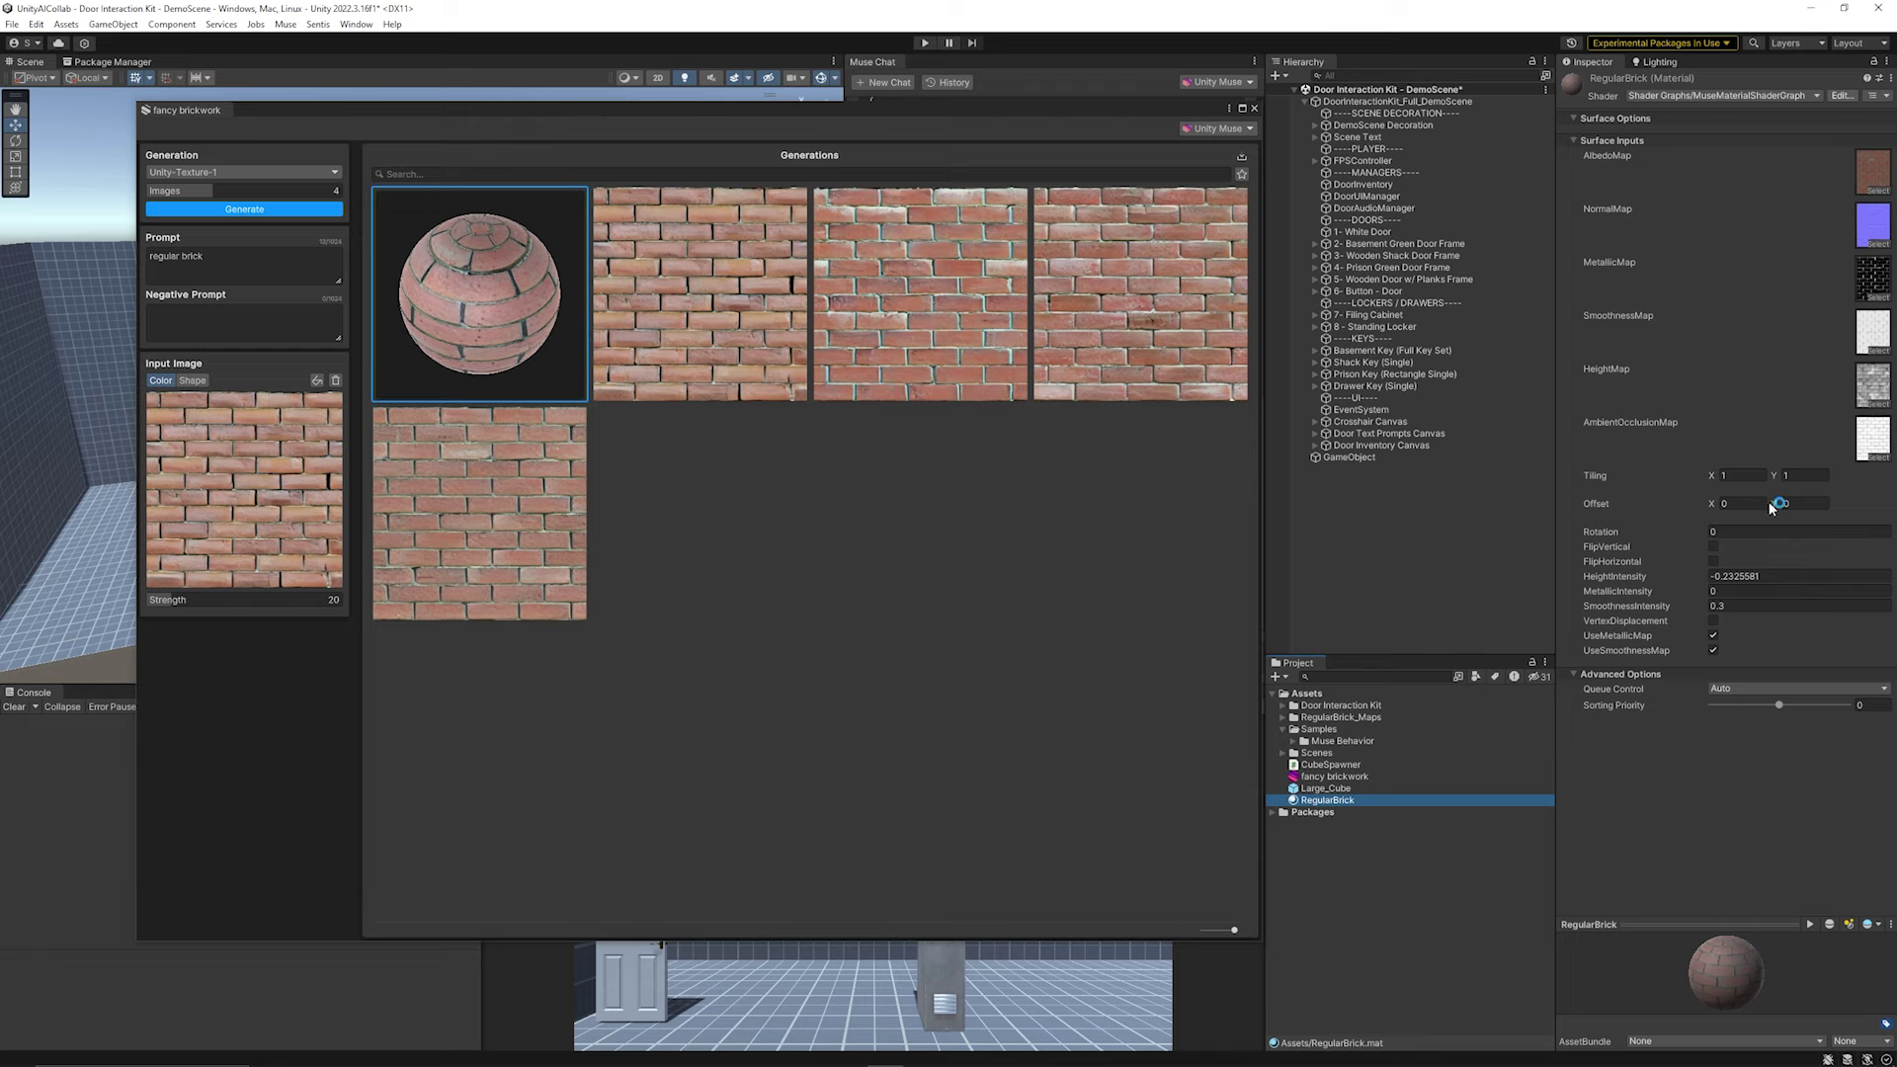
click(1778, 574)
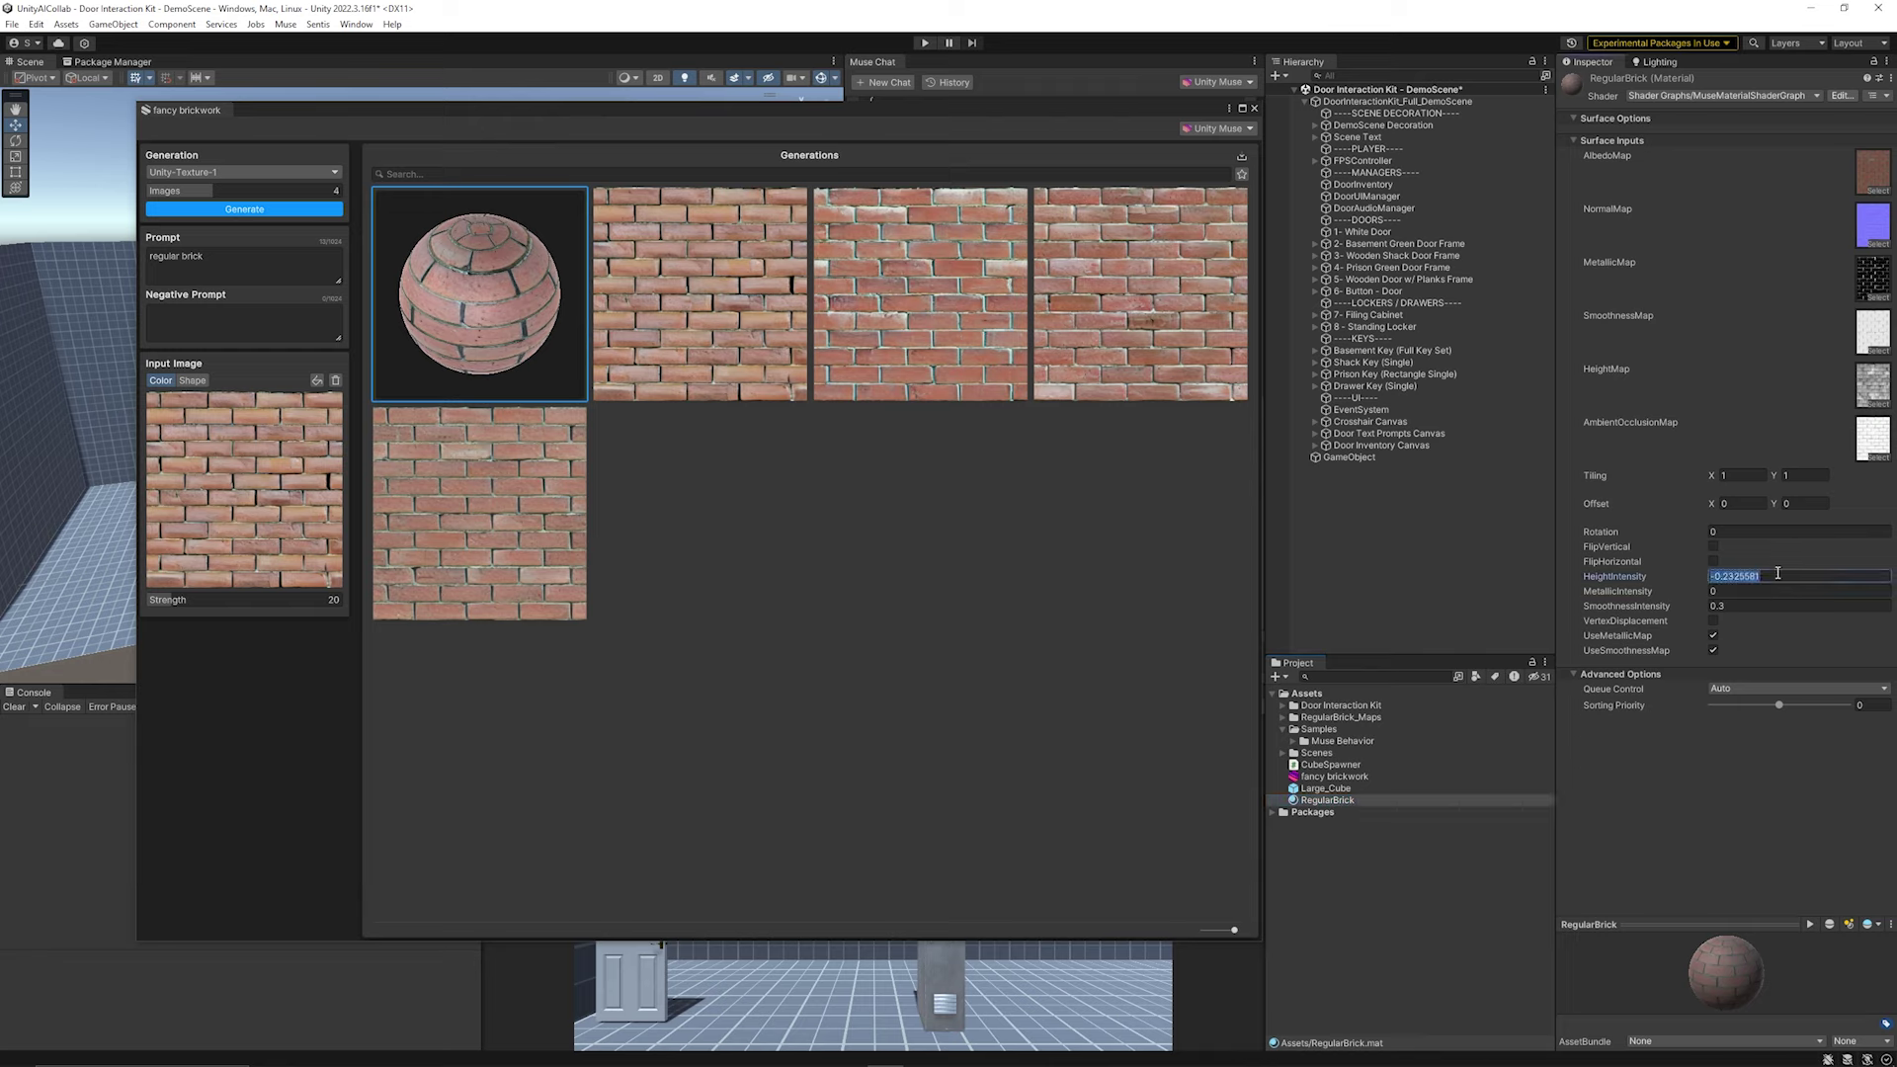
text(1)
Dock the fancy brickwork window, return to the scene and apply the RegularBrick material to the wall behind the Basic Door
drag(288, 3, 288, 64)
click(30, 61)
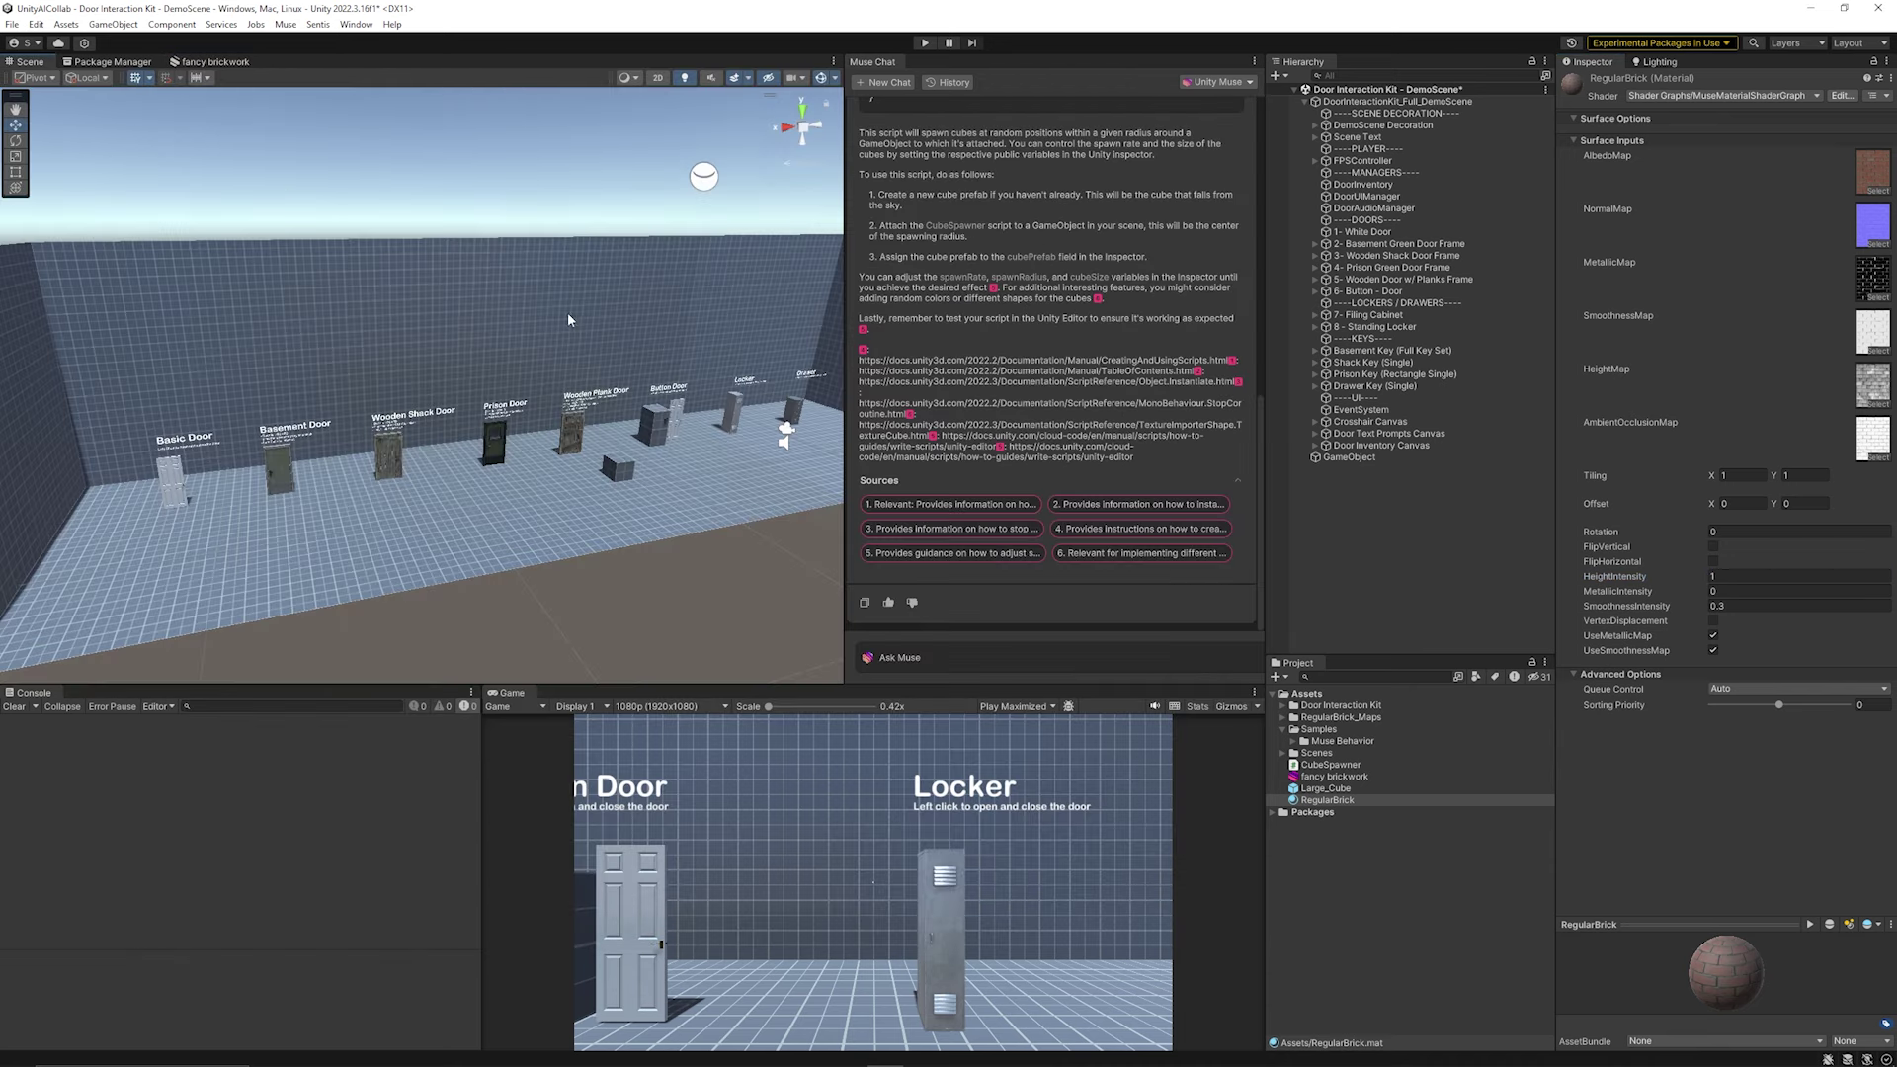
middle_drag(525, 322, 672, 309)
scroll(623, 322, up, 3)
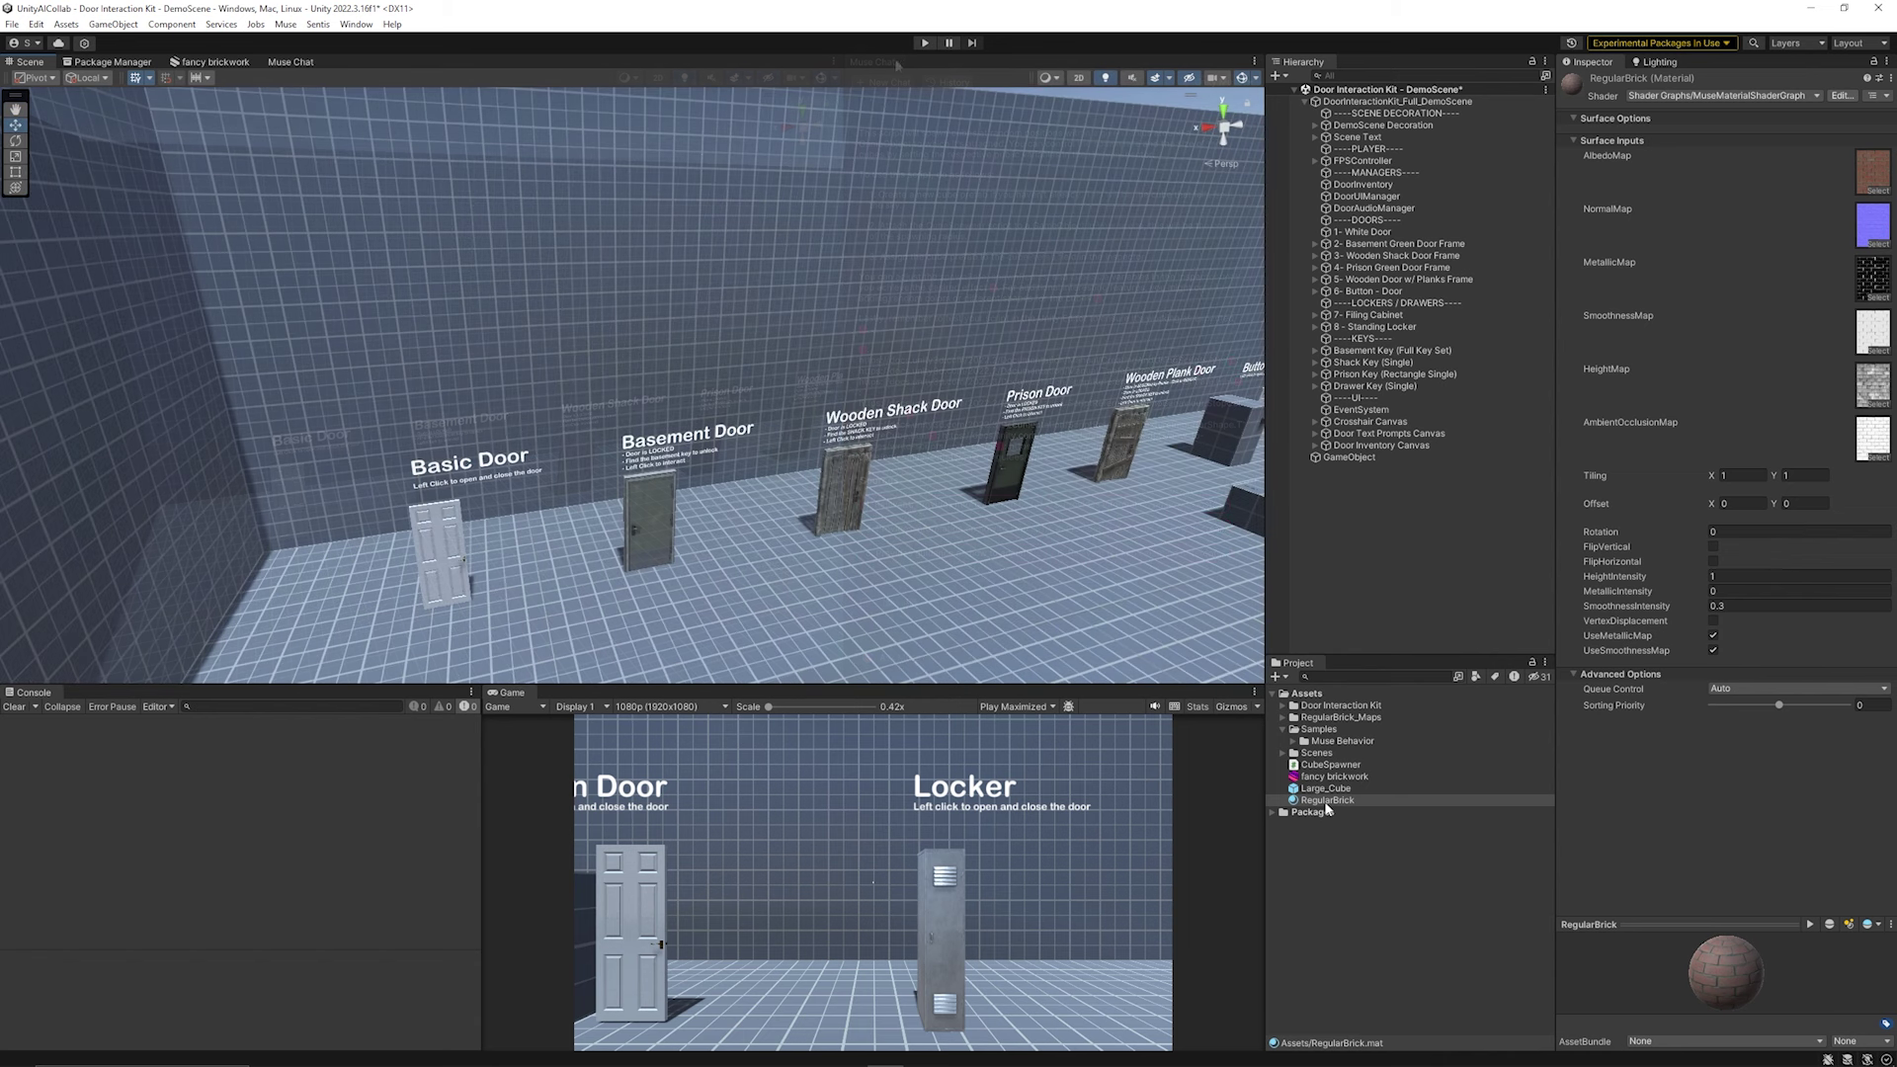
drag(1327, 803, 656, 254)
right_drag(656, 254, 727, 318)
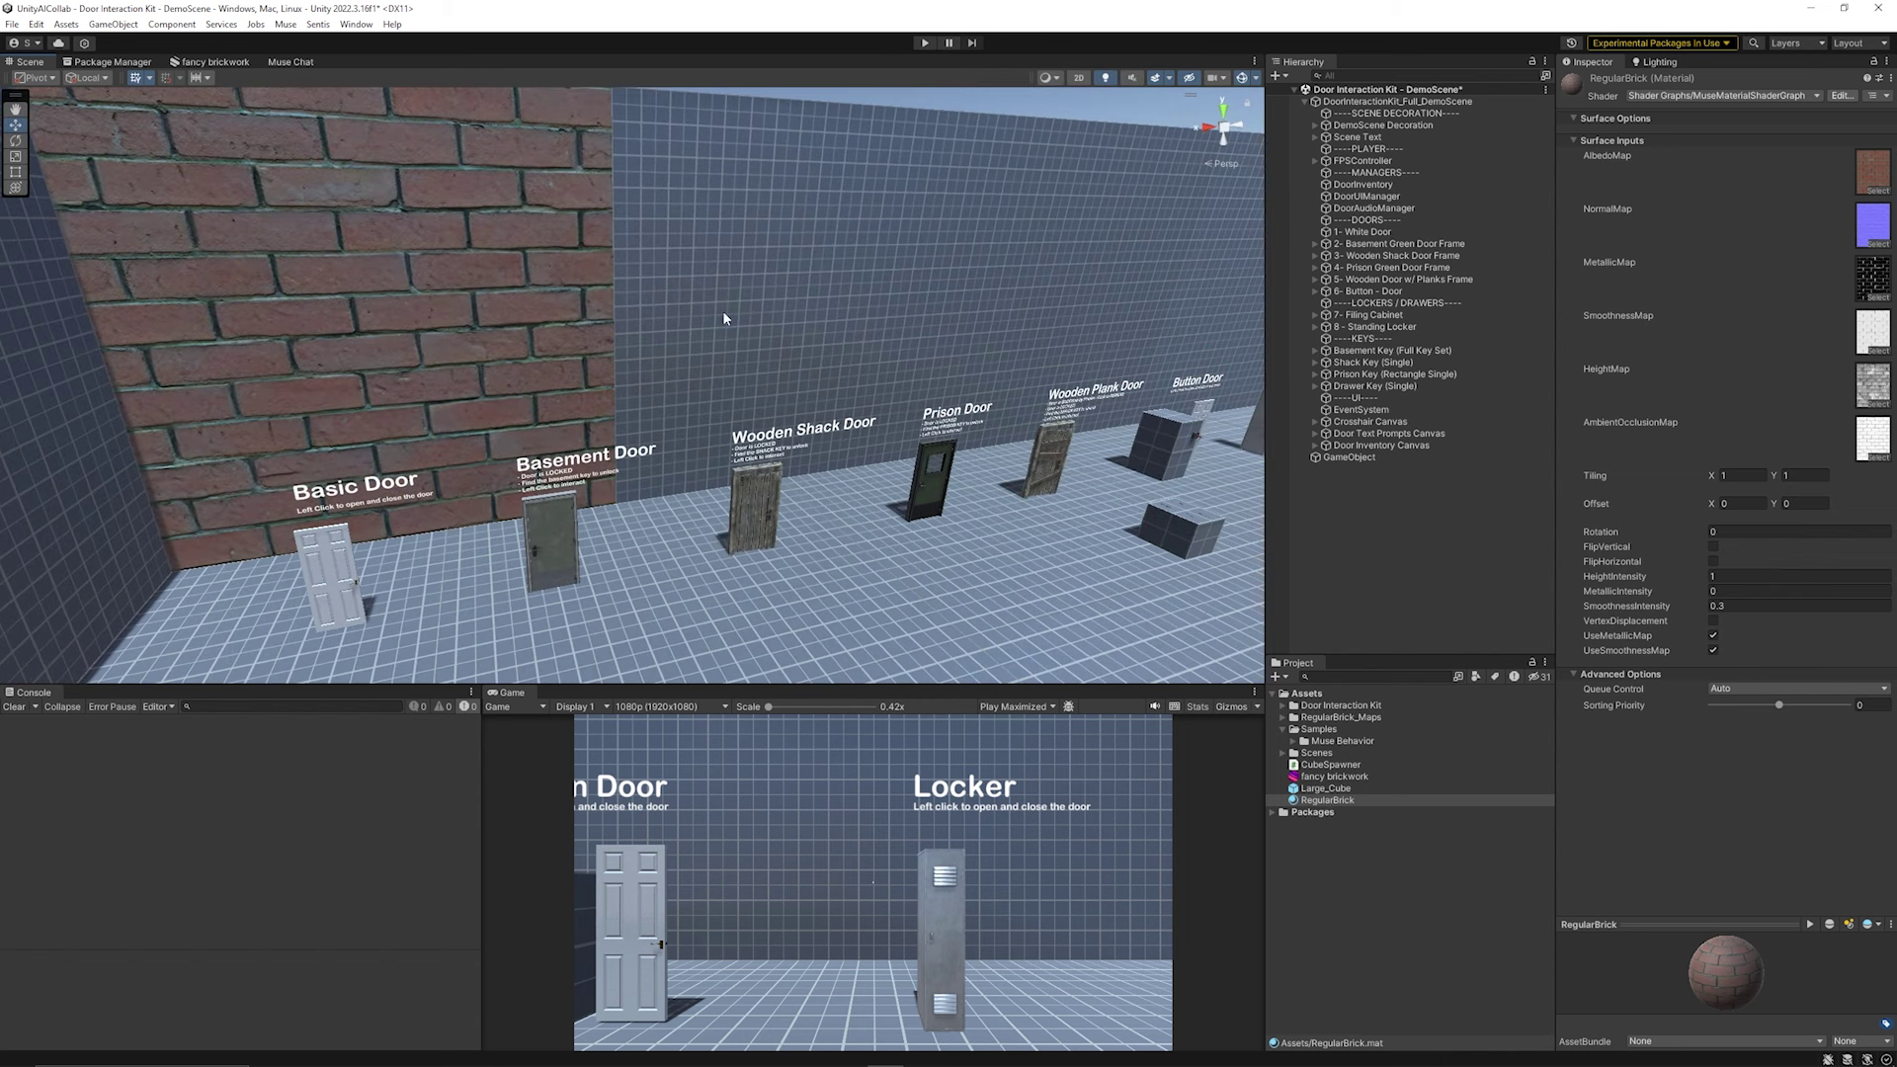
Set the RegularBrick material's tiling to 4 on both X and Y and reduce its HeightIntensity
click(1762, 475)
text(4)
key(Tab)
text(4)
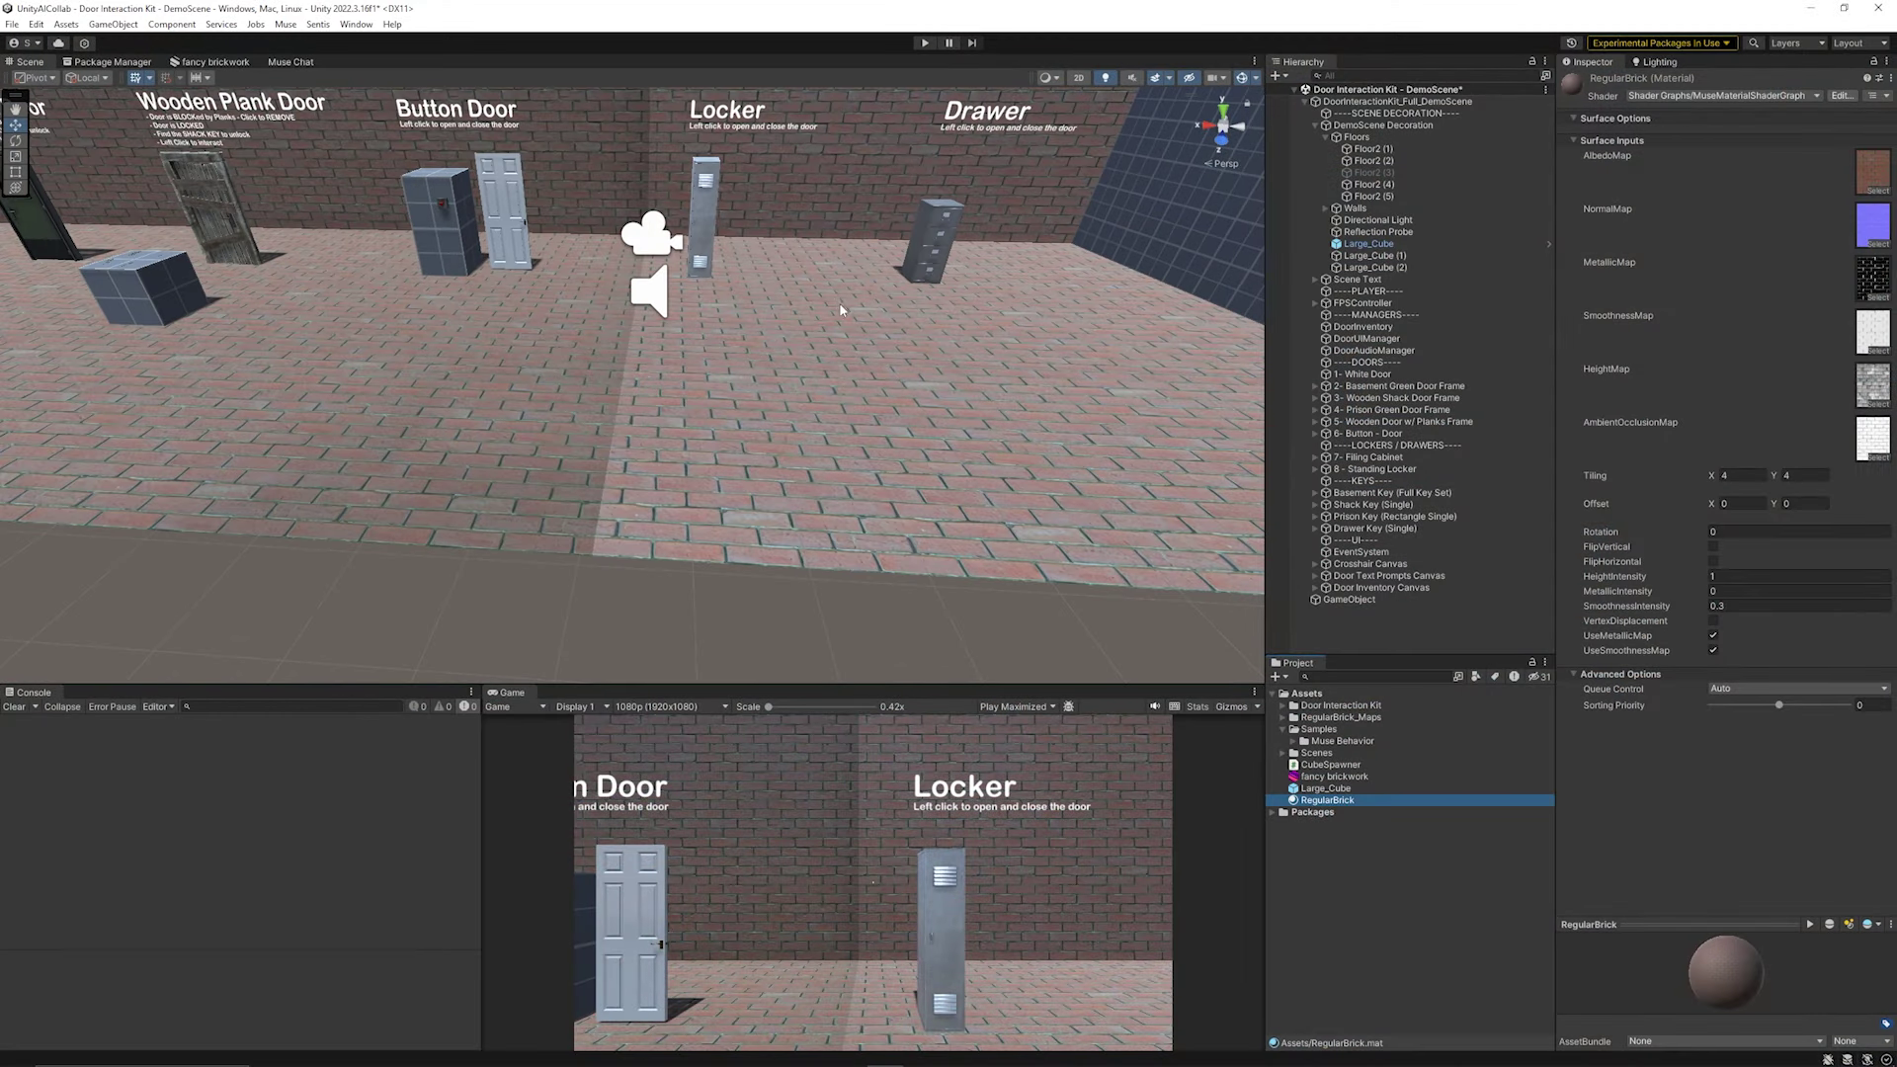
scroll(839, 335, up, 5)
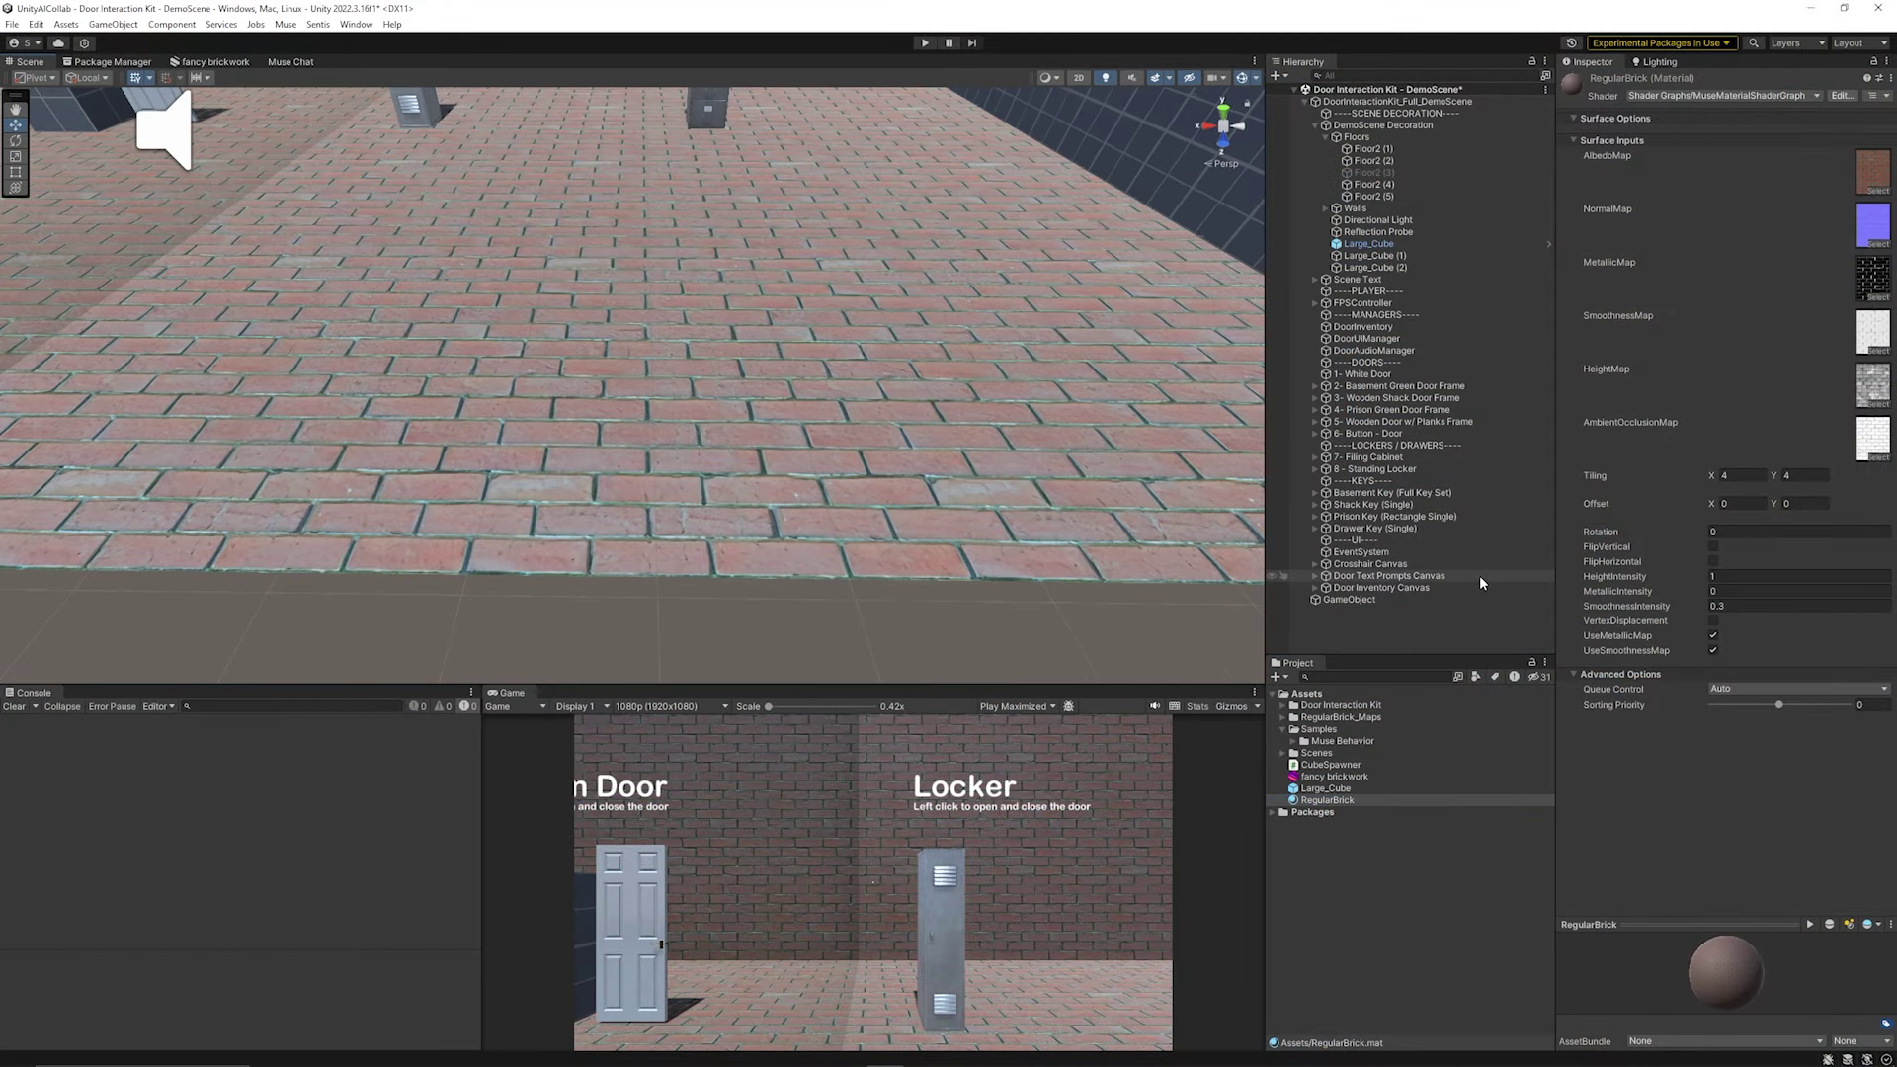
drag(1702, 578, 1636, 603)
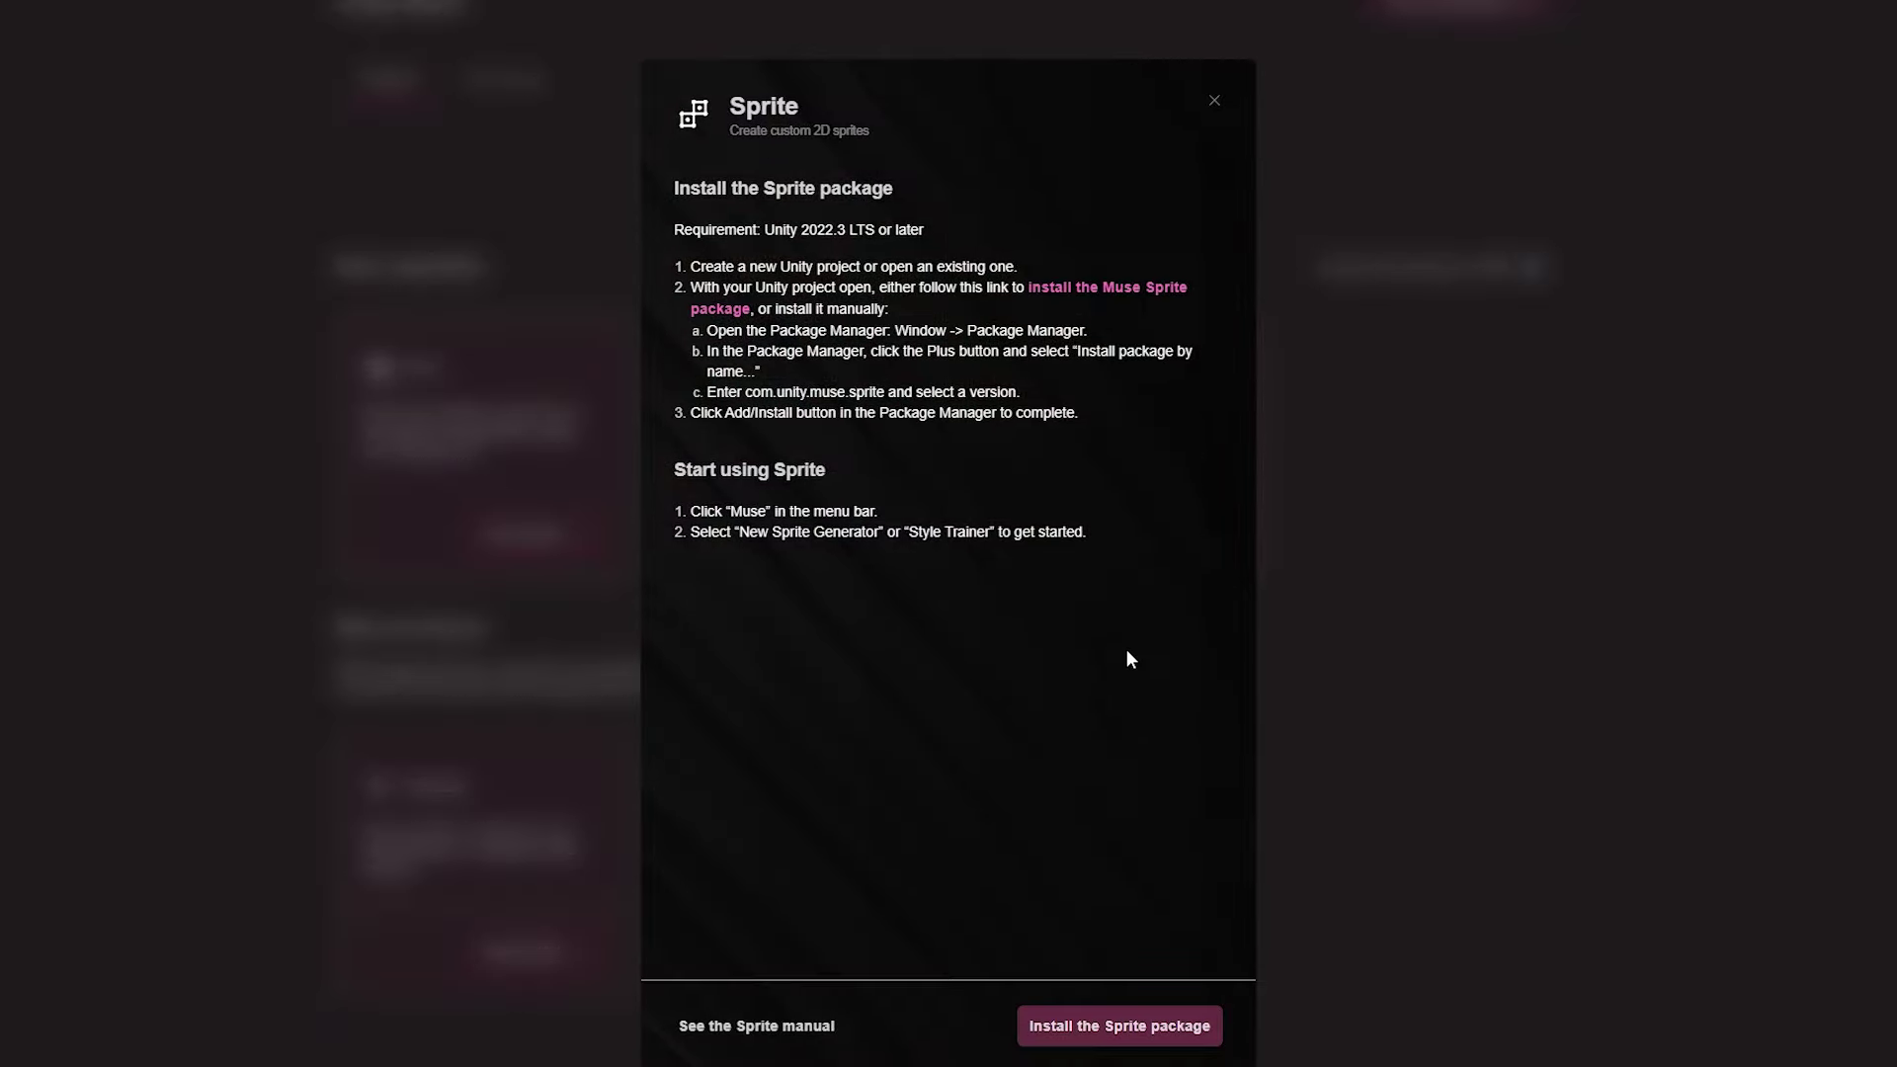
Install the com.unity.muse.sprite package from the Unity Muse page and update it to version 1.0.0-pre.21
click(1185, 1030)
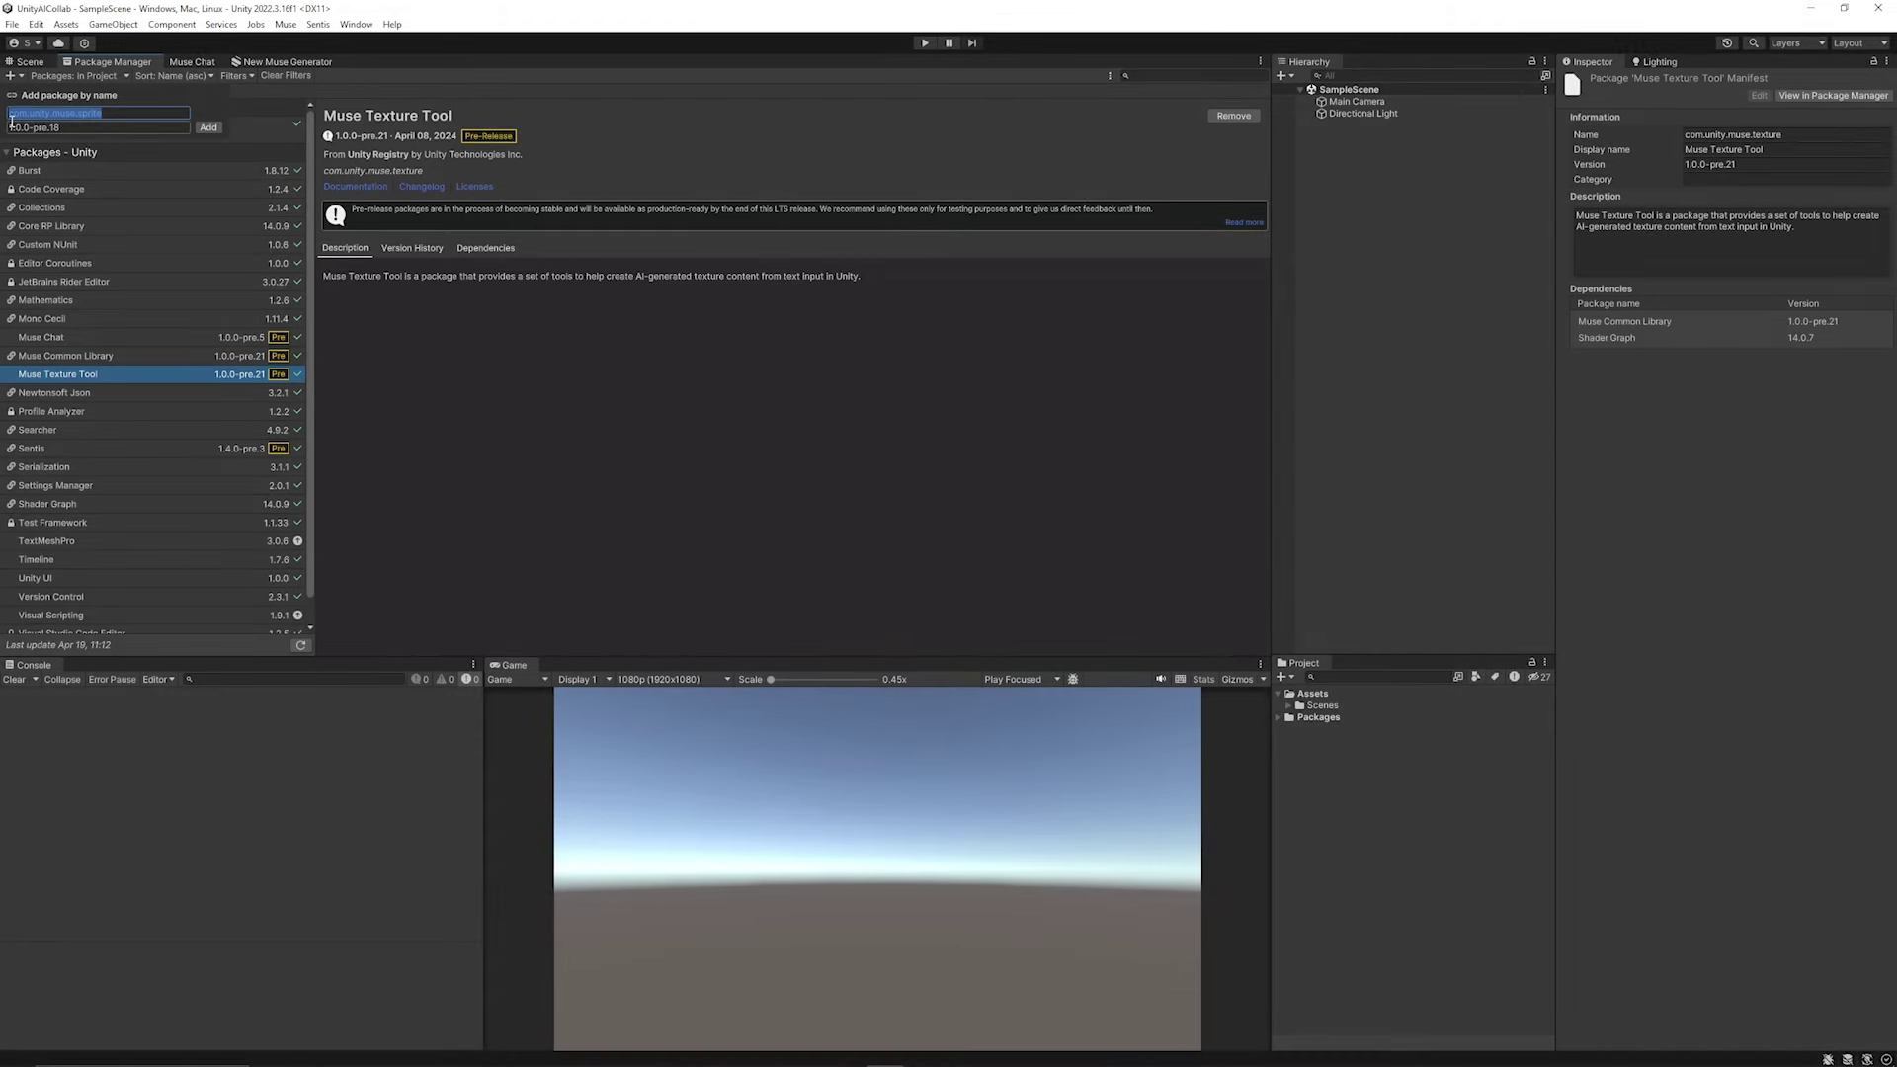
click(205, 129)
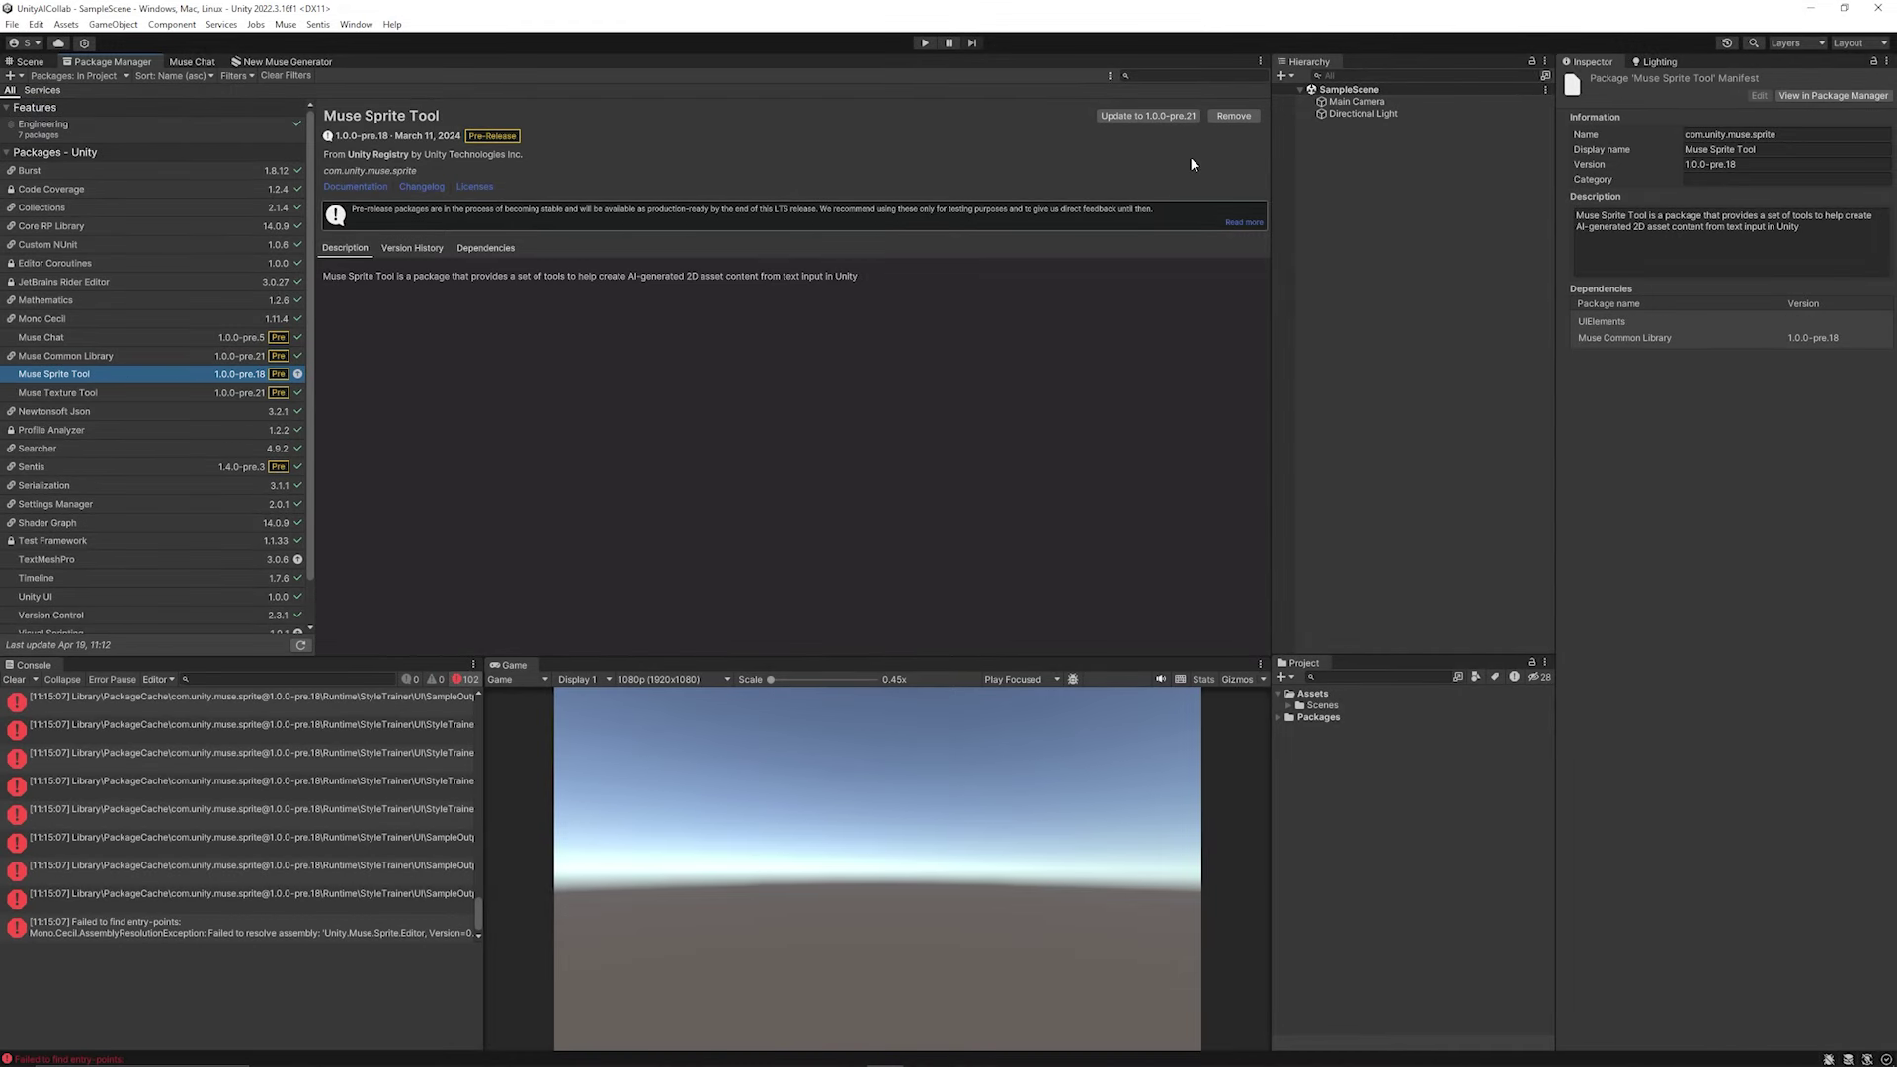
click(1143, 120)
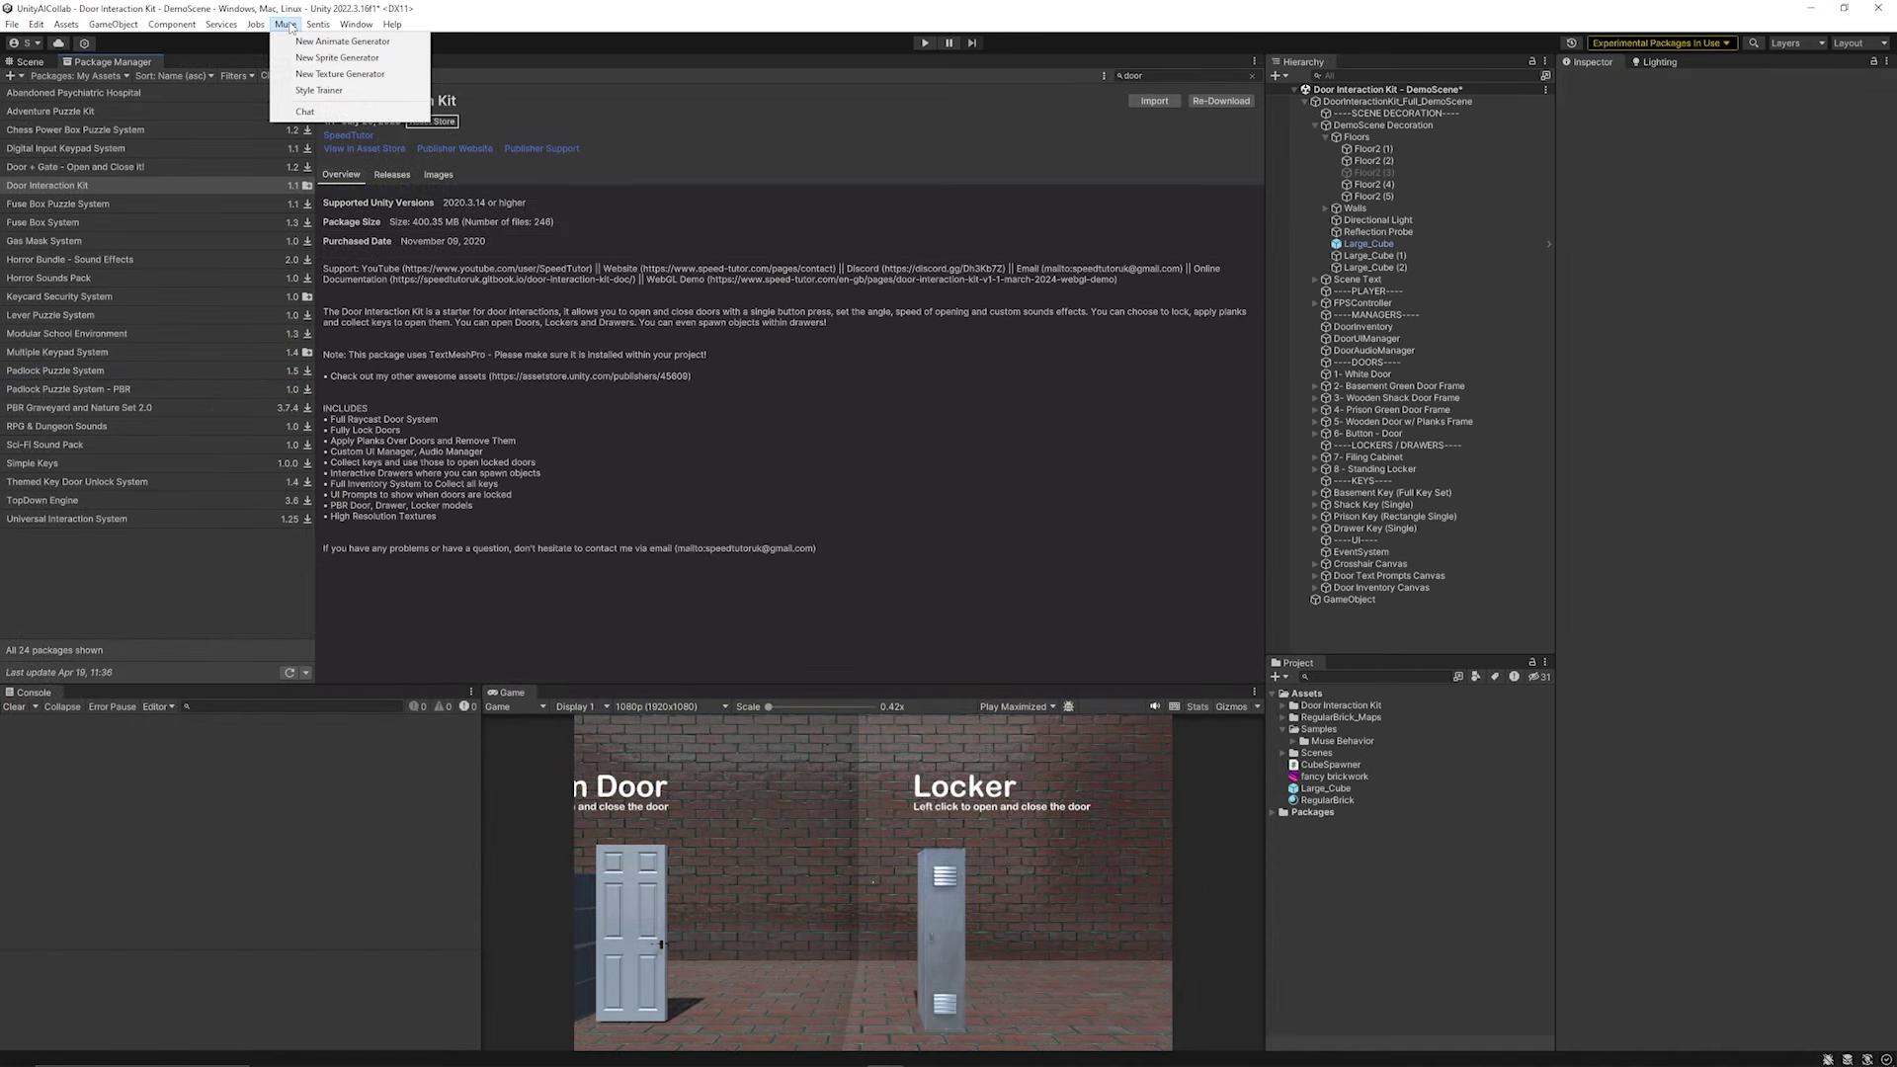
Open a new sprite generator and generate four sprites from the prompt "monster chicken"
click(337, 57)
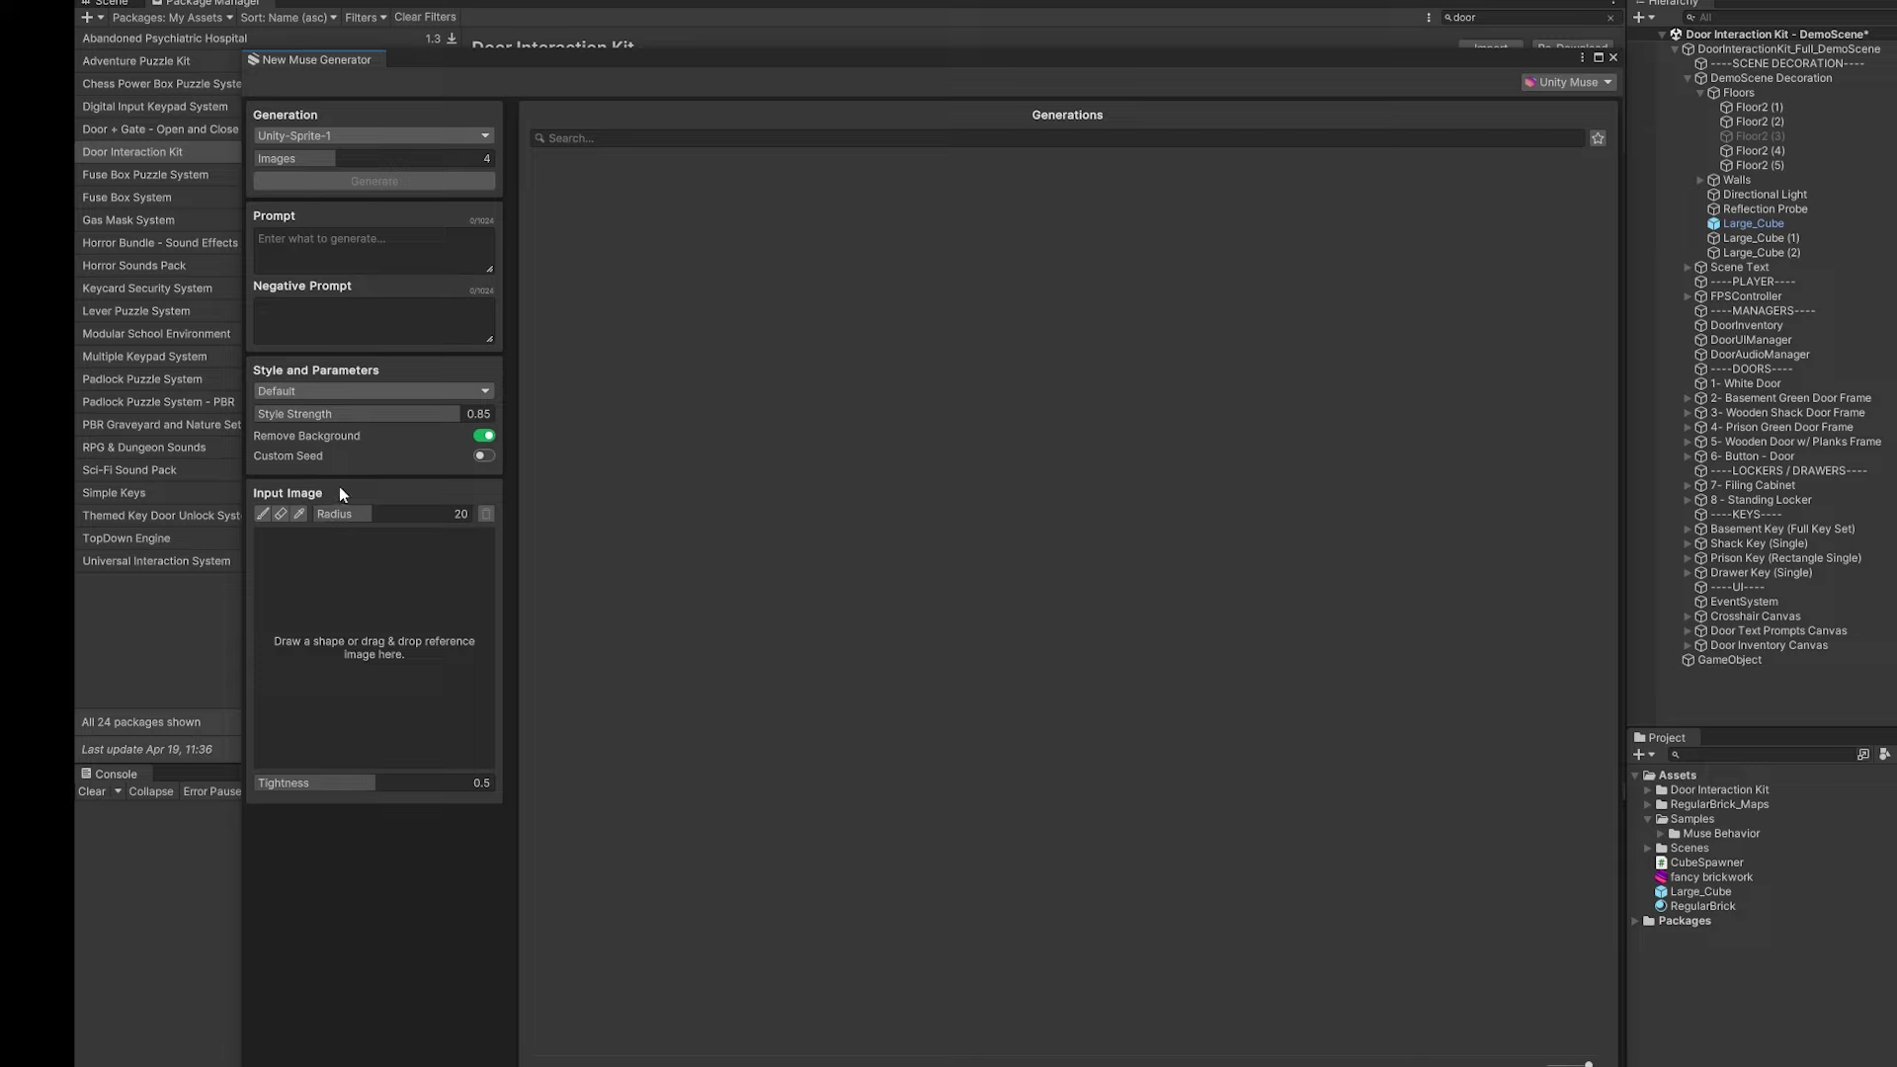
click(314, 245)
text(monster)
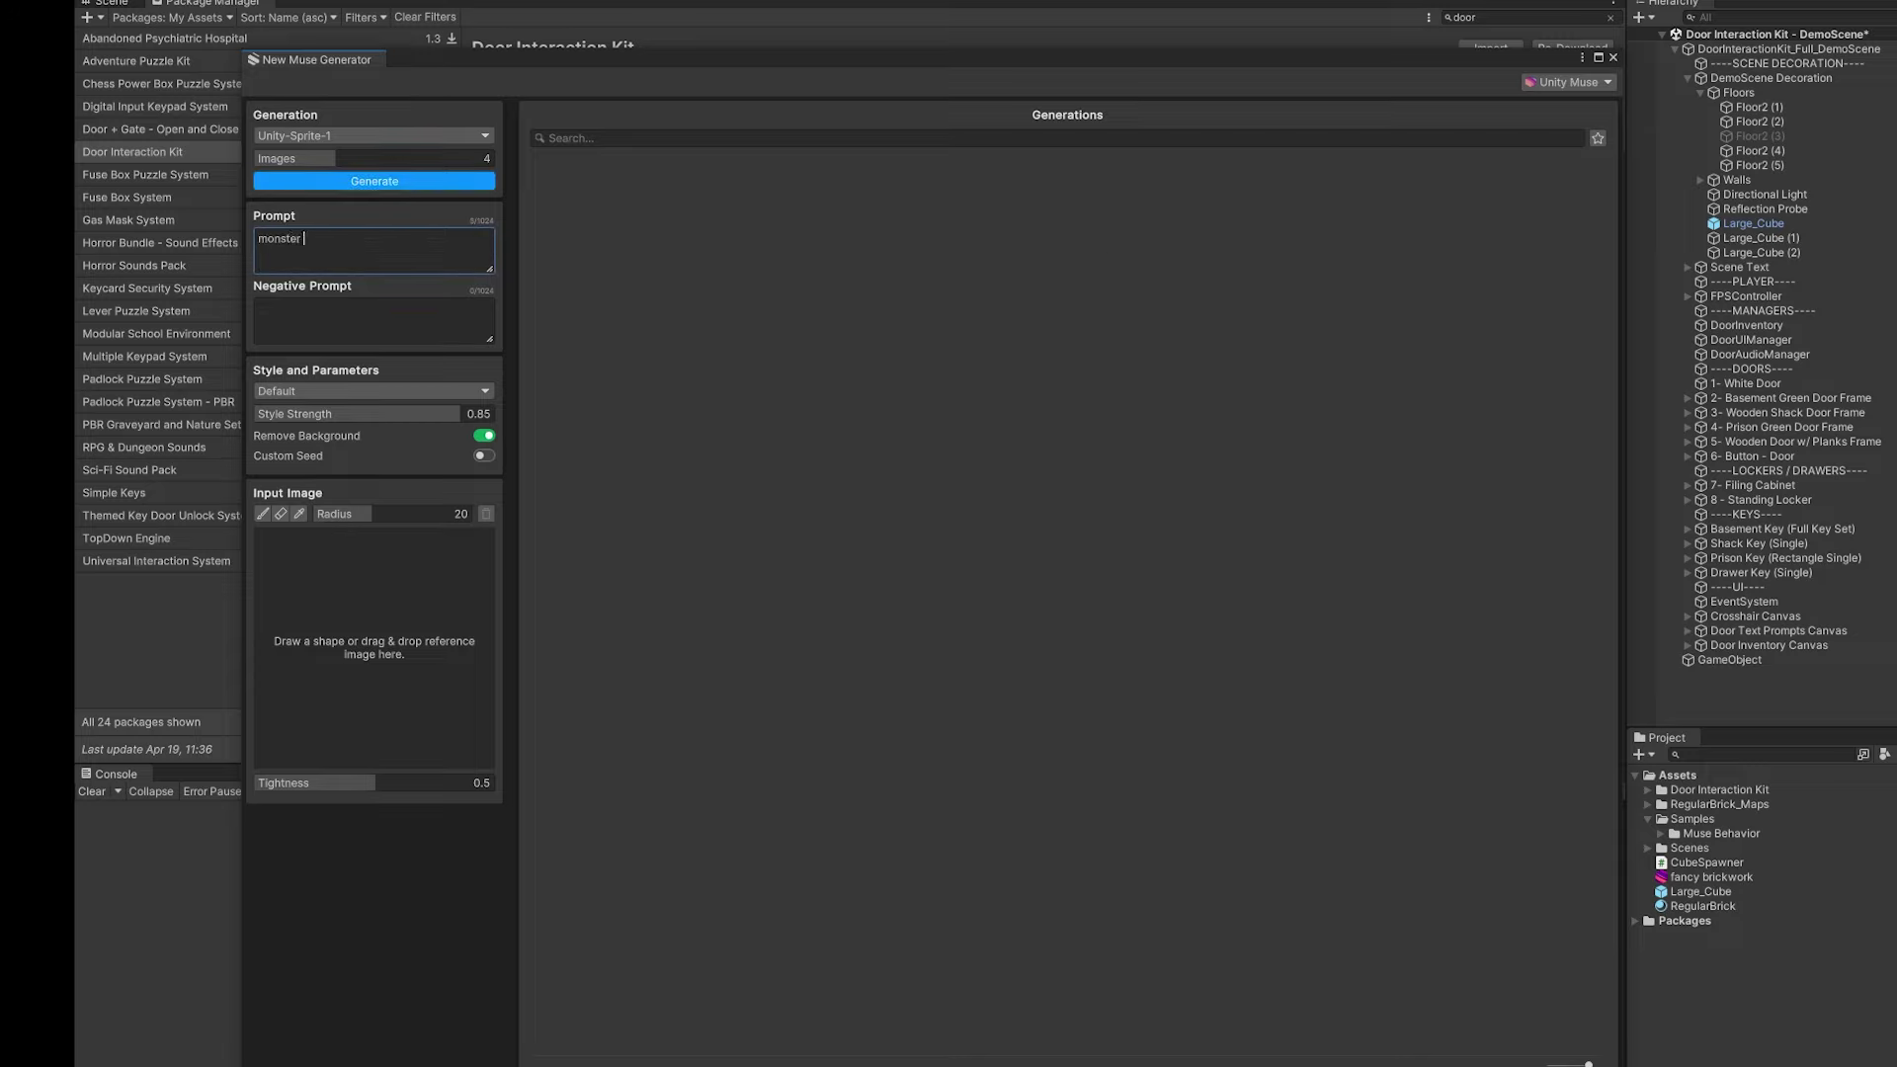
text( chicken)
key(Return)
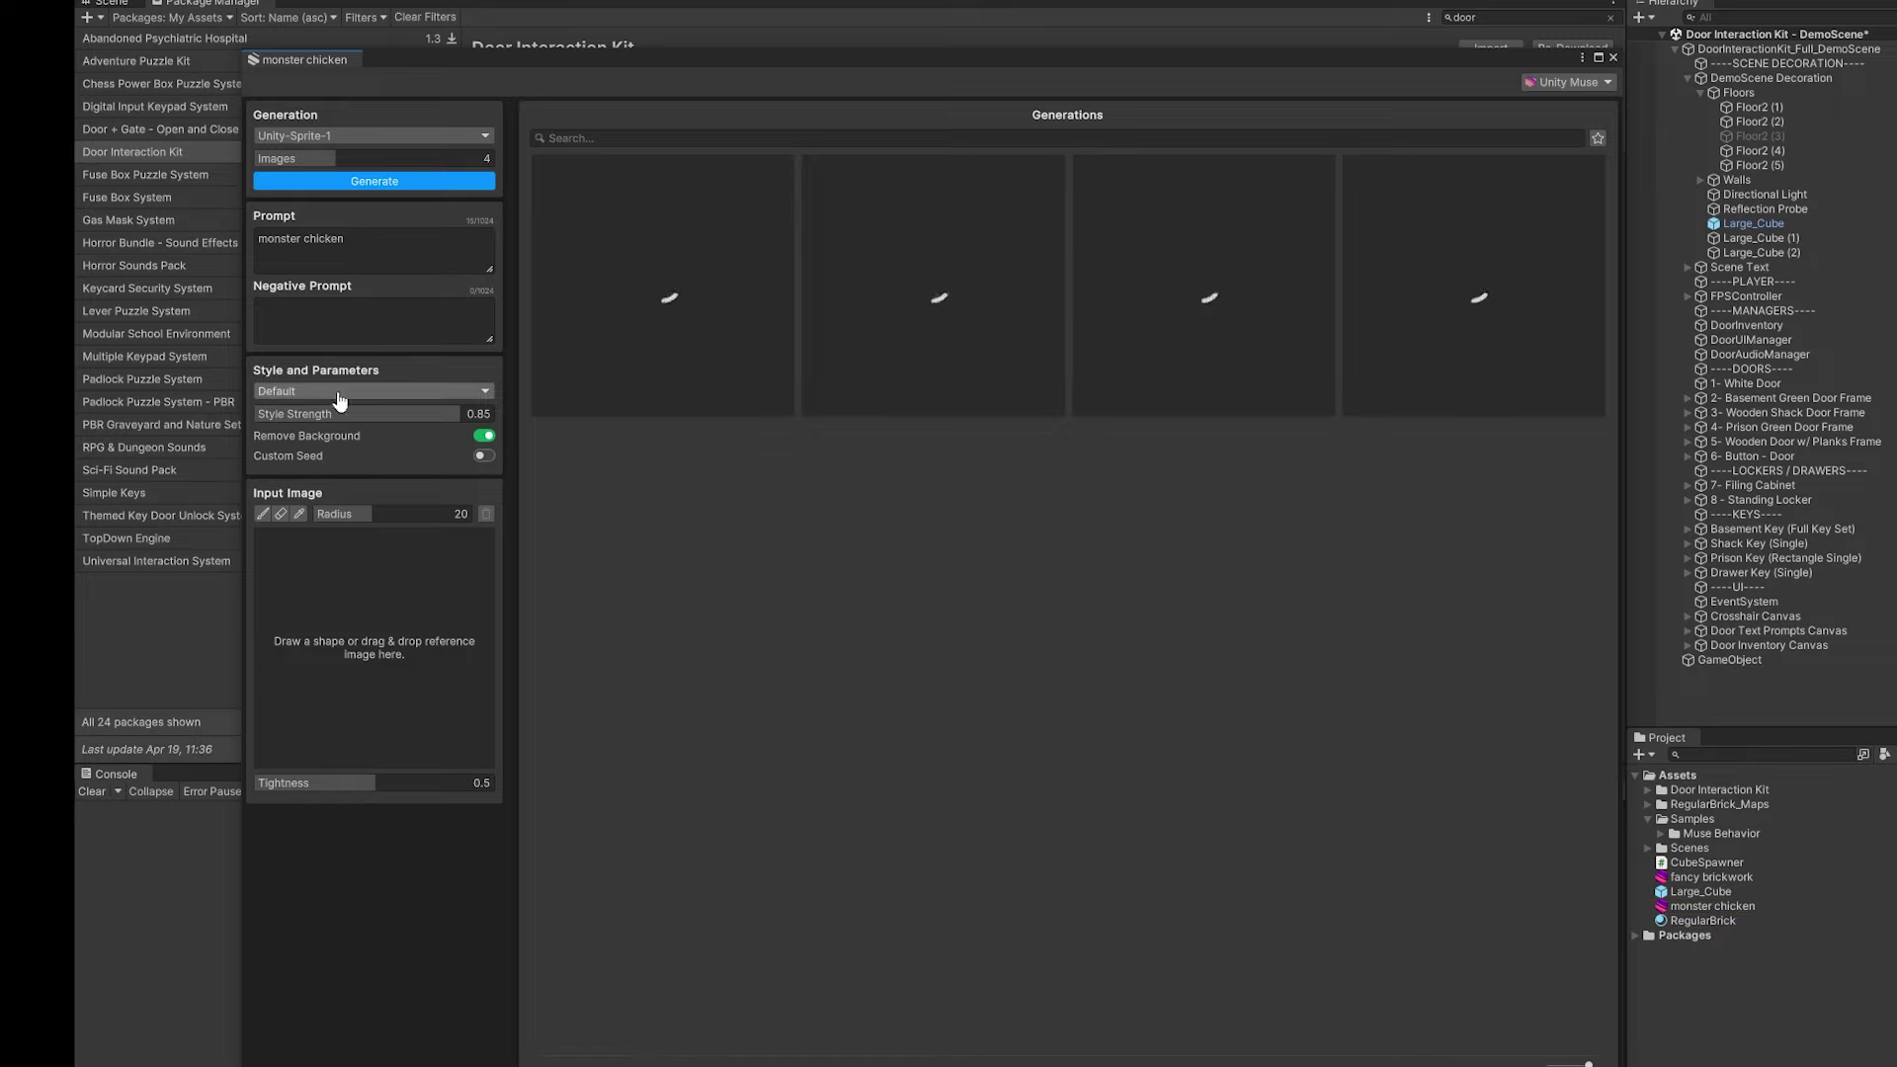
Check the style choices of the sprite generator and look at the Style Trainer's style list, keeping the Default style
click(429, 393)
click(418, 376)
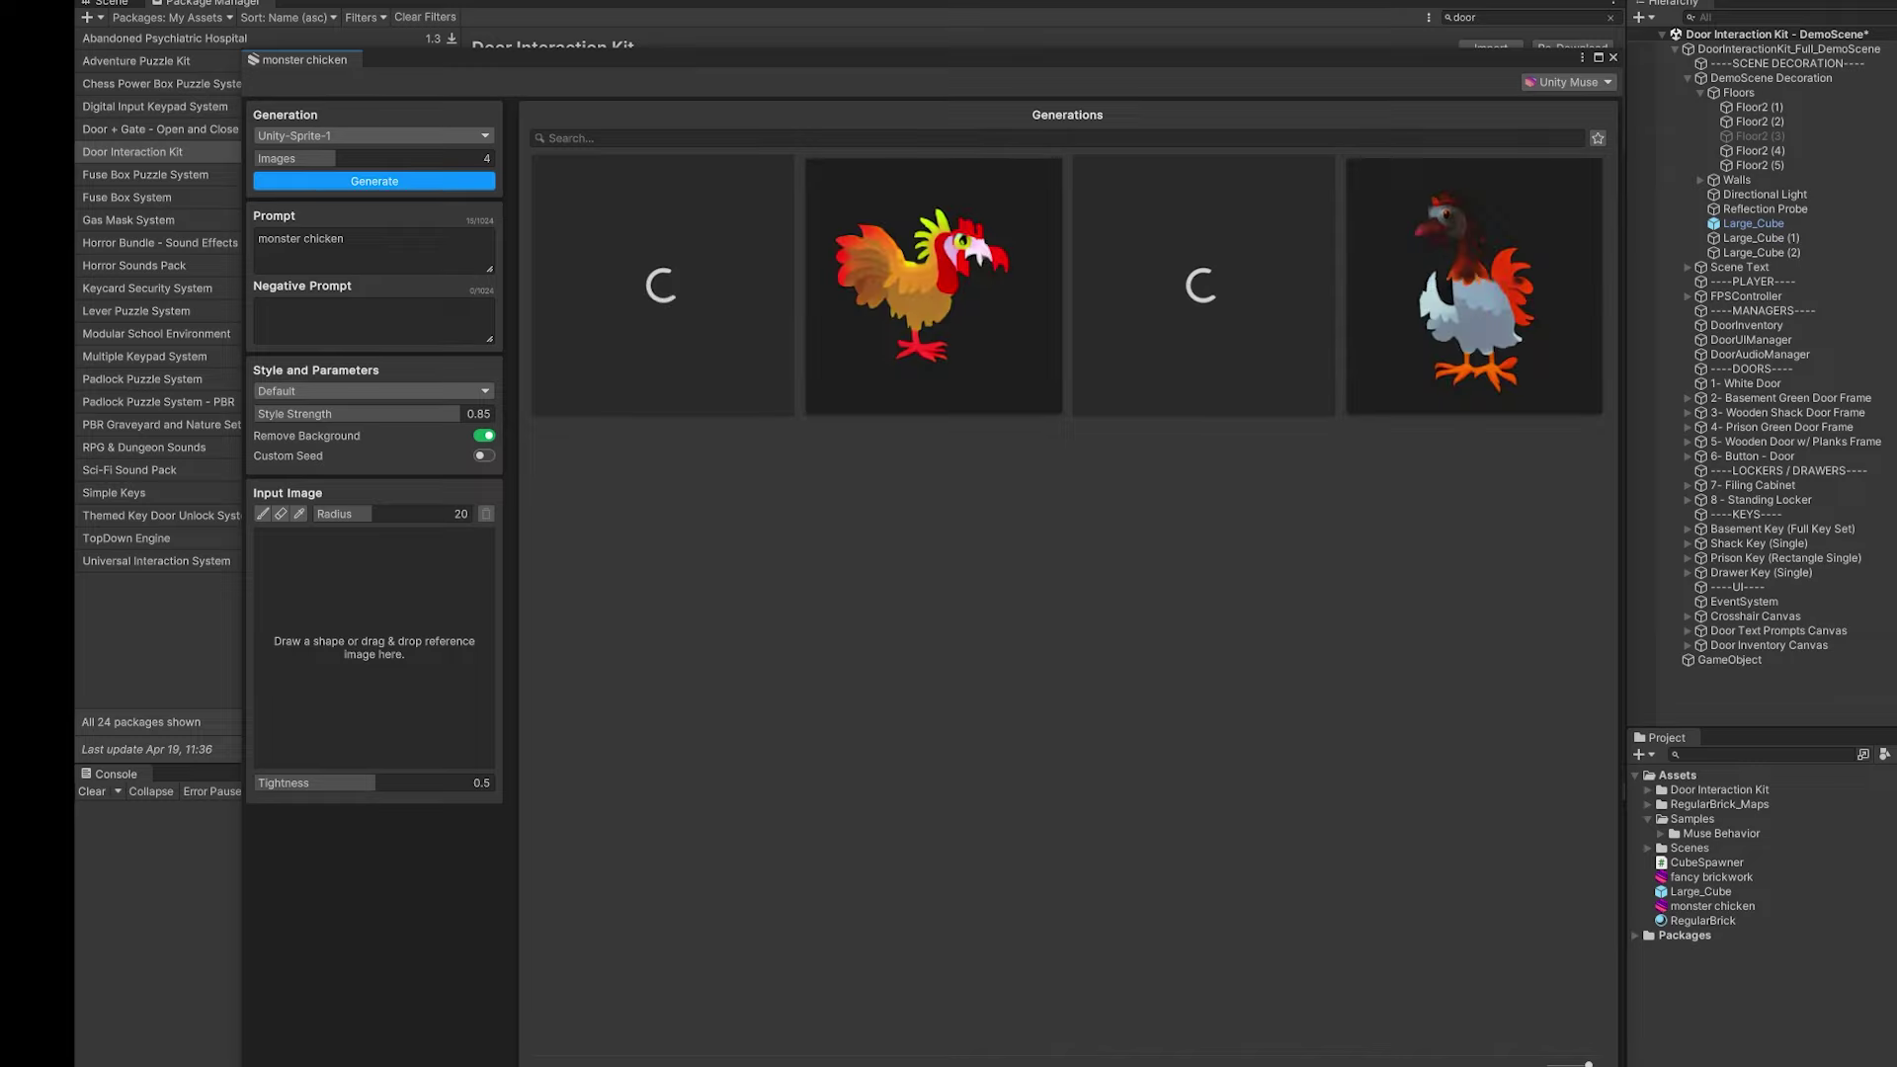
click(427, 0)
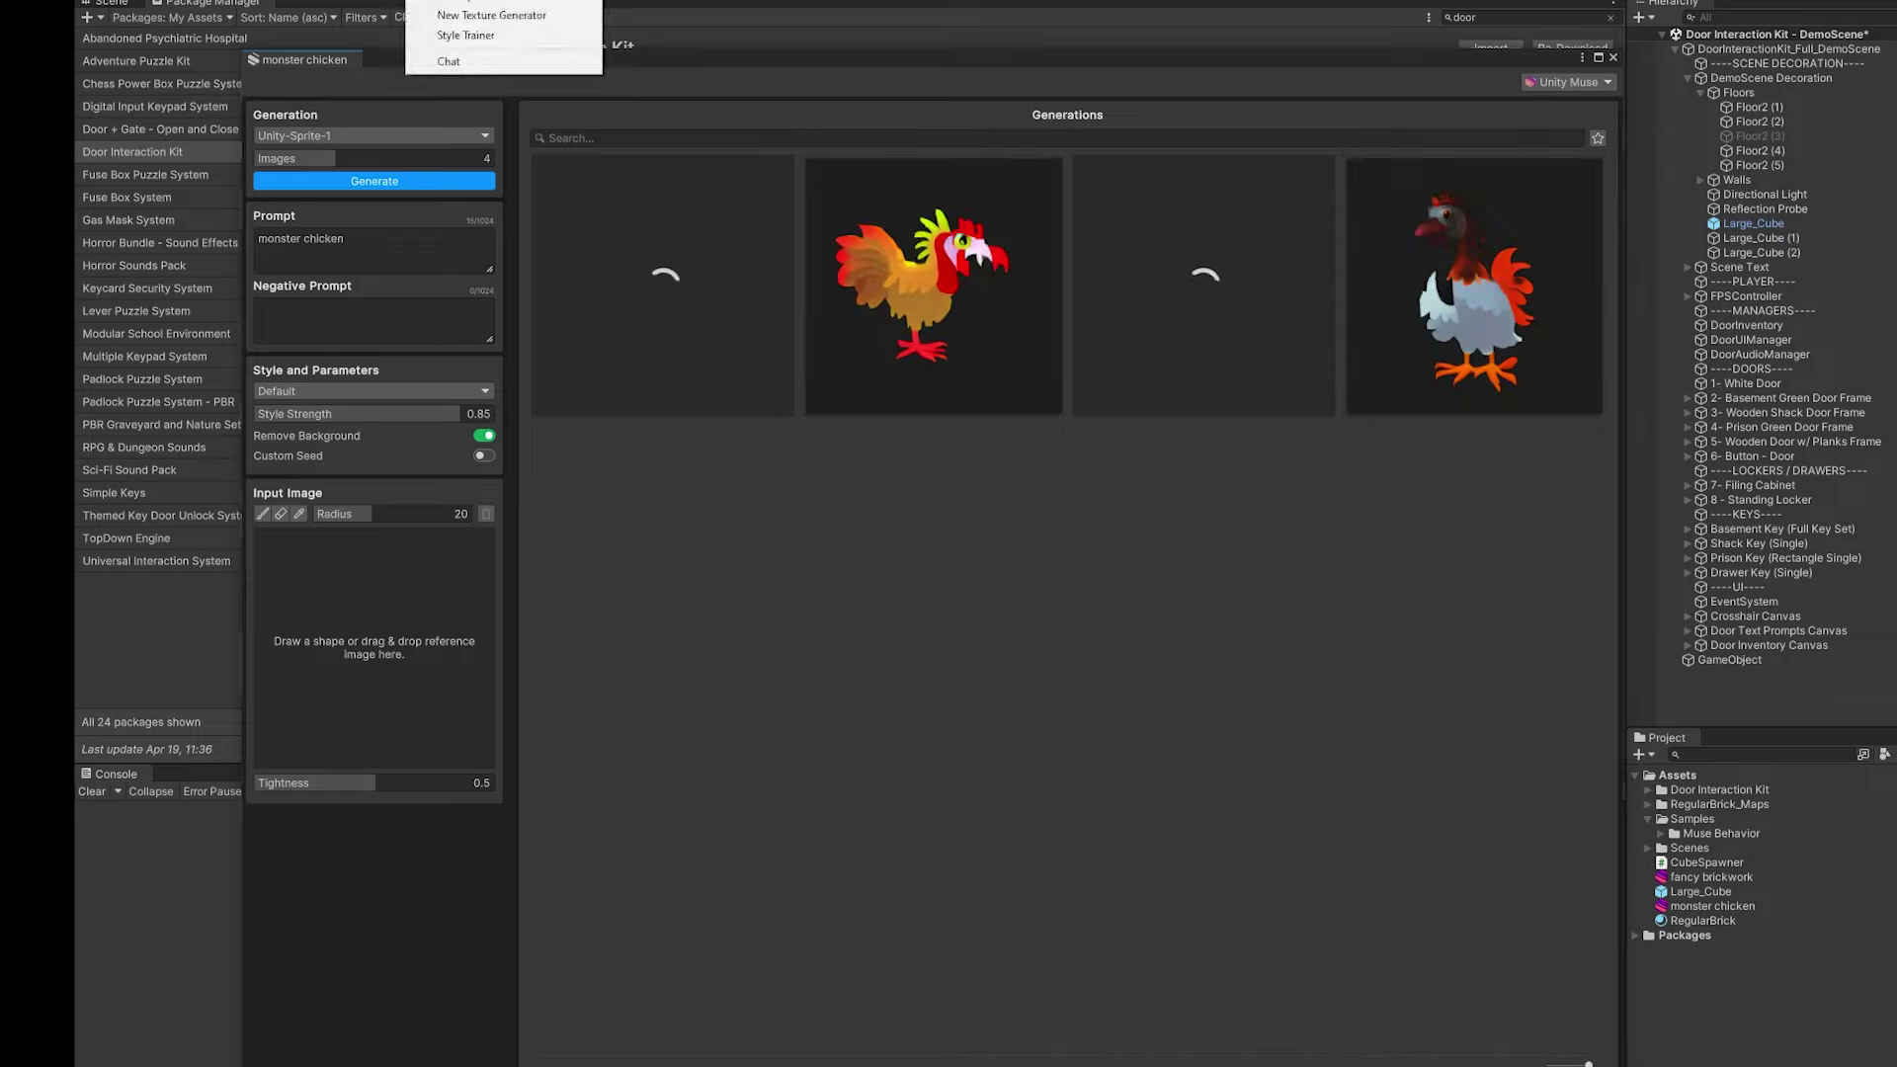
click(467, 36)
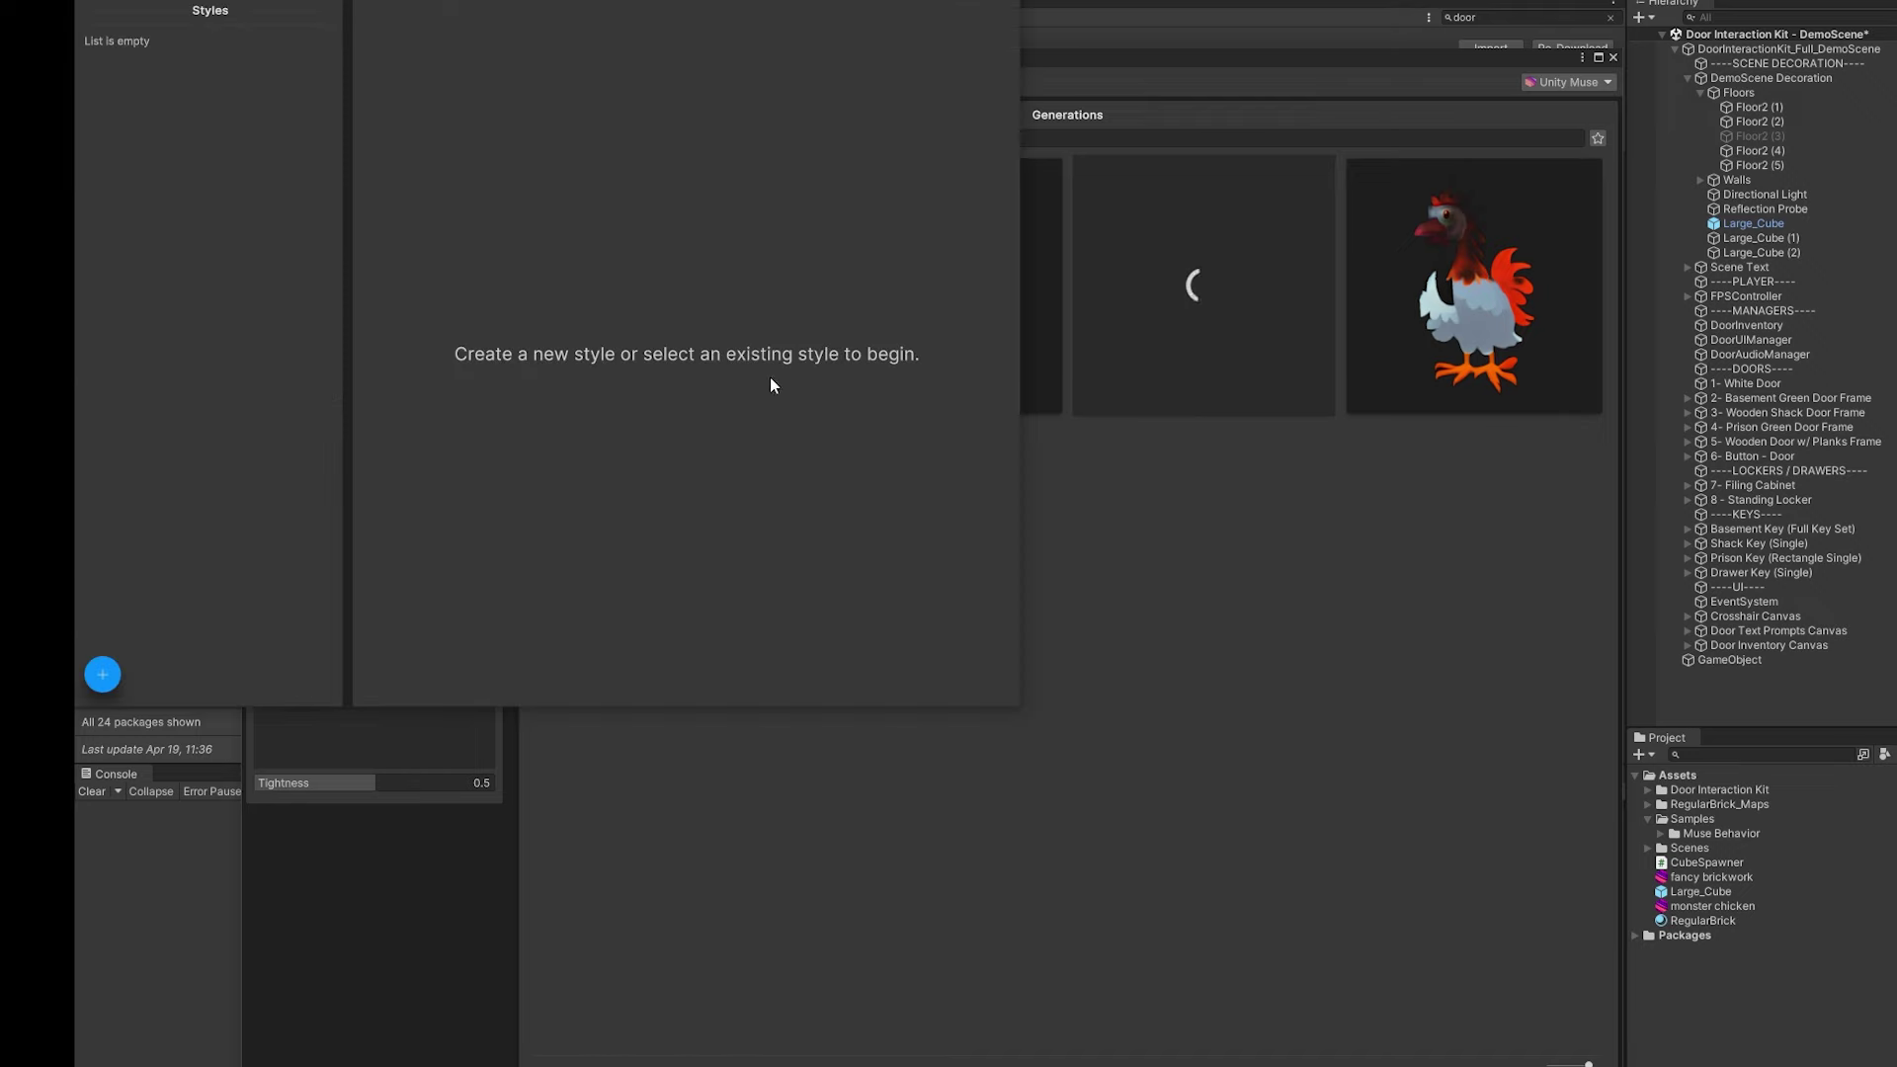
click(542, 233)
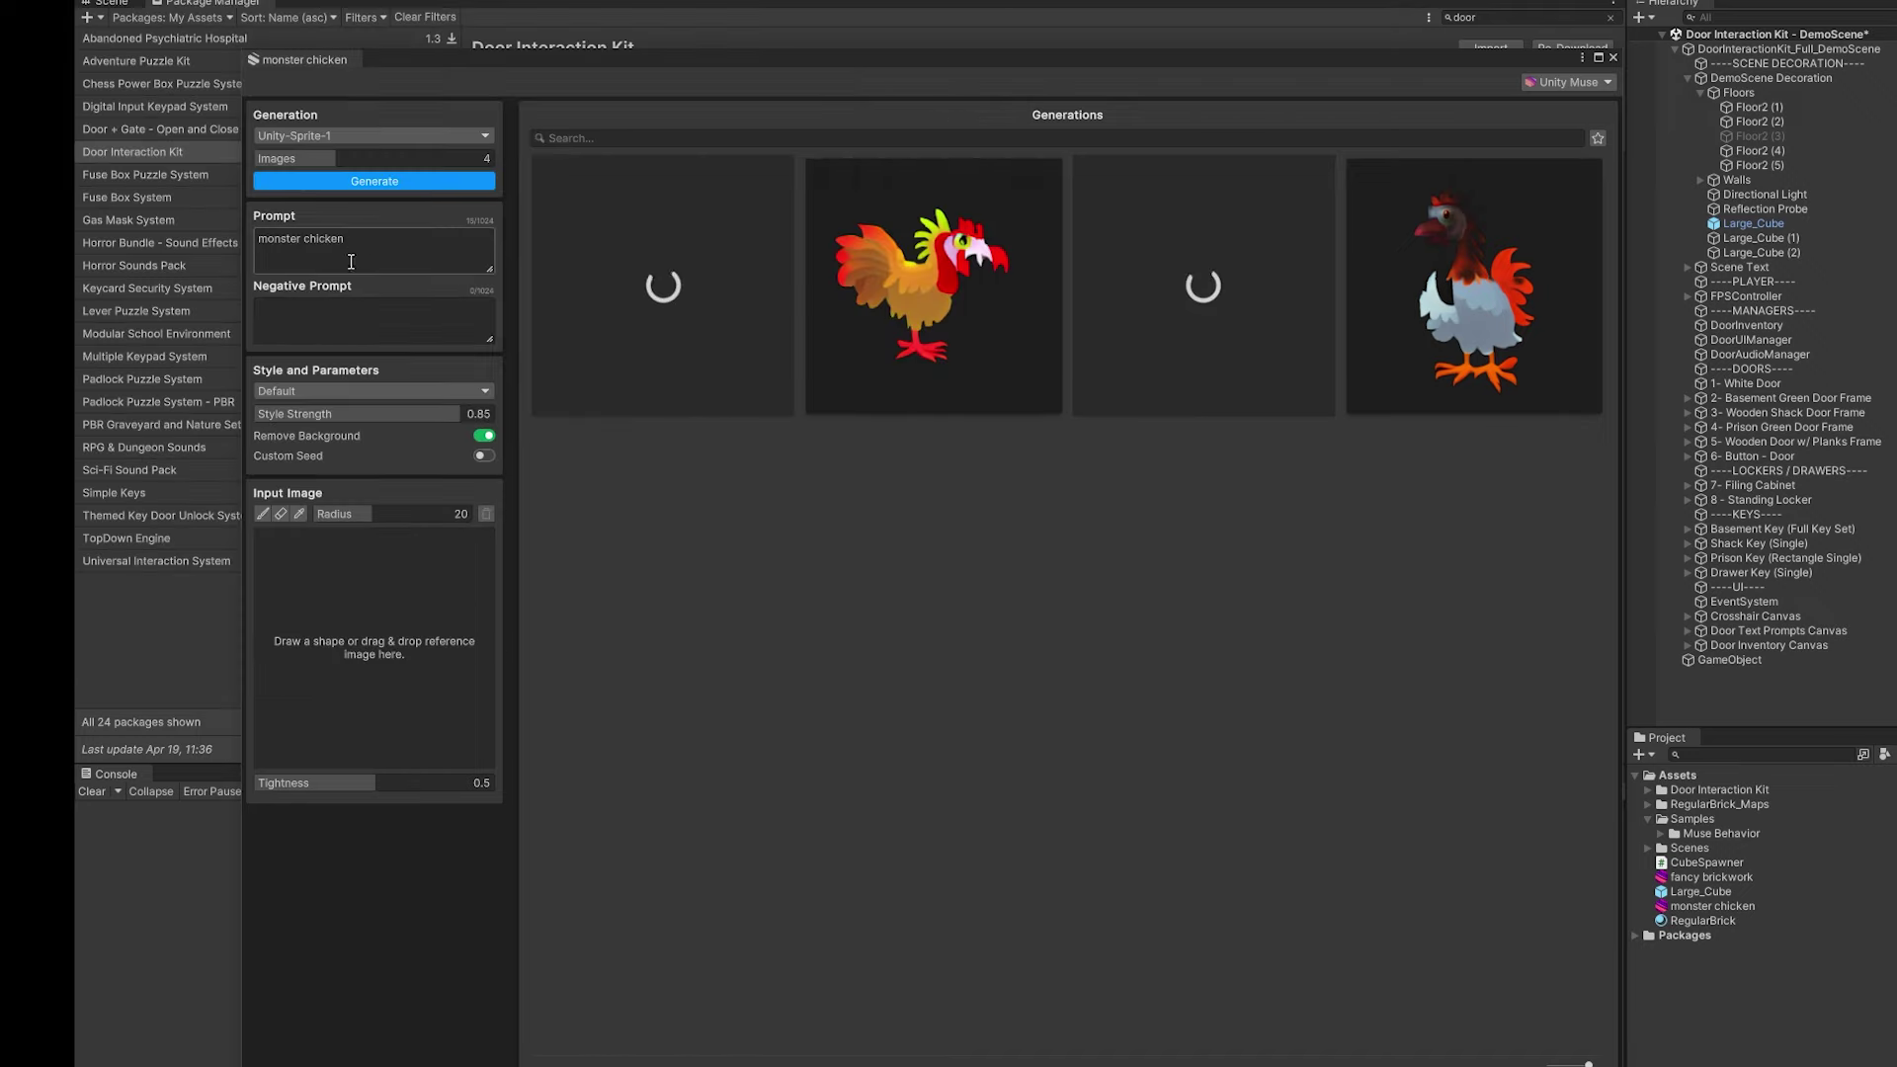
click(314, 392)
click(404, 375)
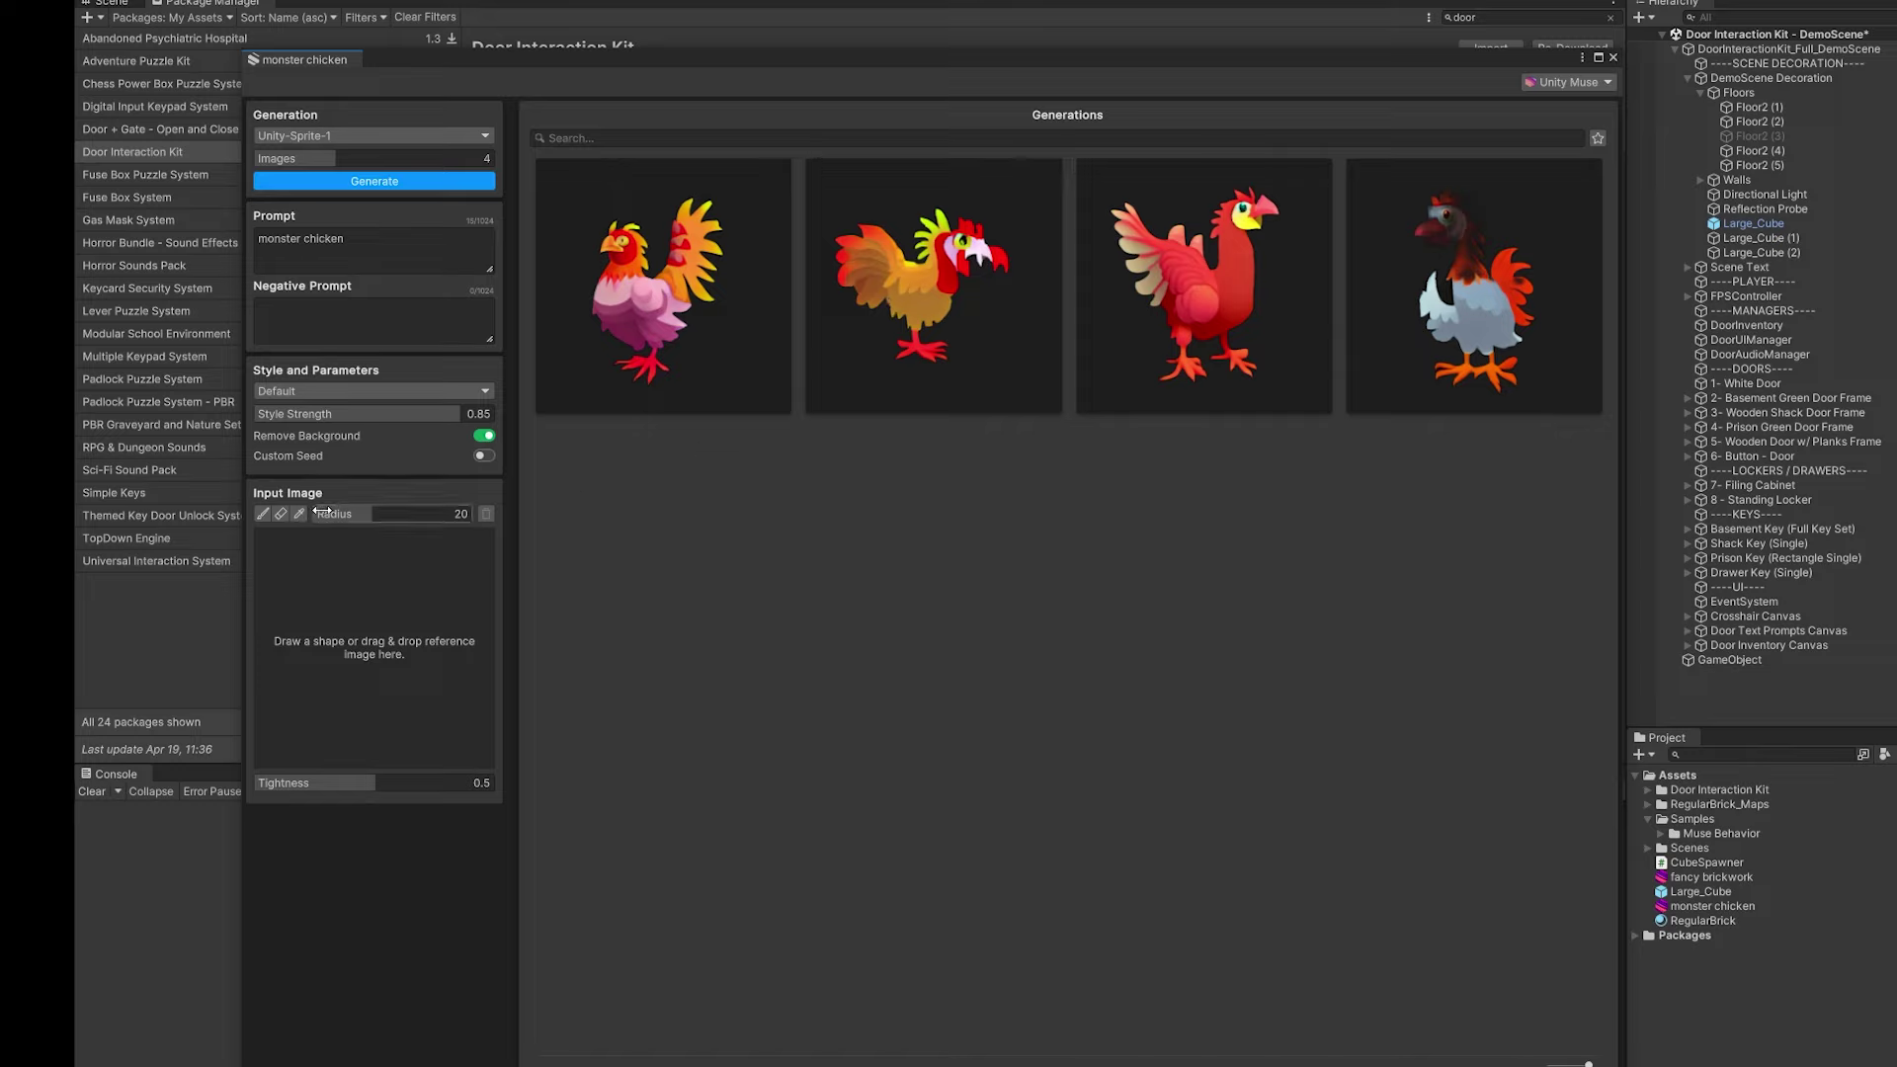
Paint a curved doodle in the sprite's input image, undo it and draw a new shape in its place
click(262, 514)
mouse_move(388, 583)
mouse_down()
mouse_move(320, 611)
mouse_move(419, 655)
mouse_move(337, 718)
mouse_up()
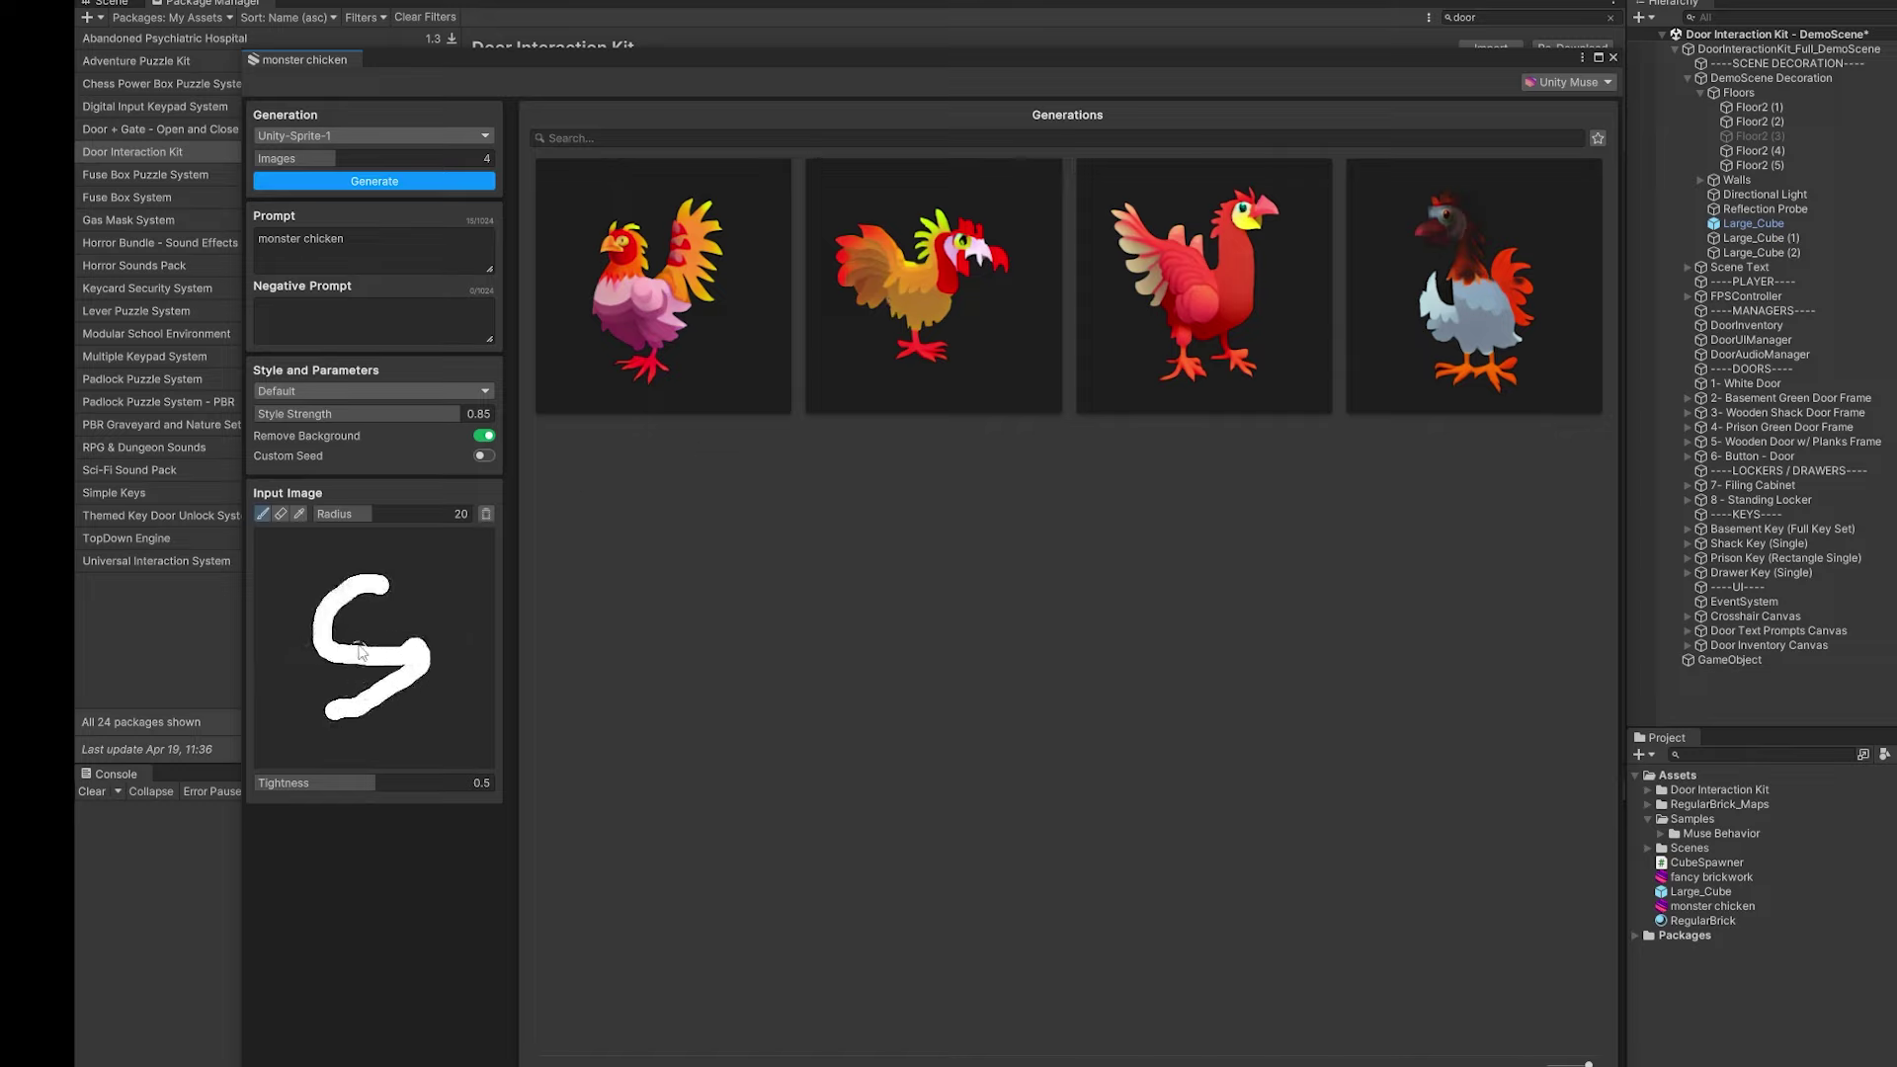
key(ctrl+z)
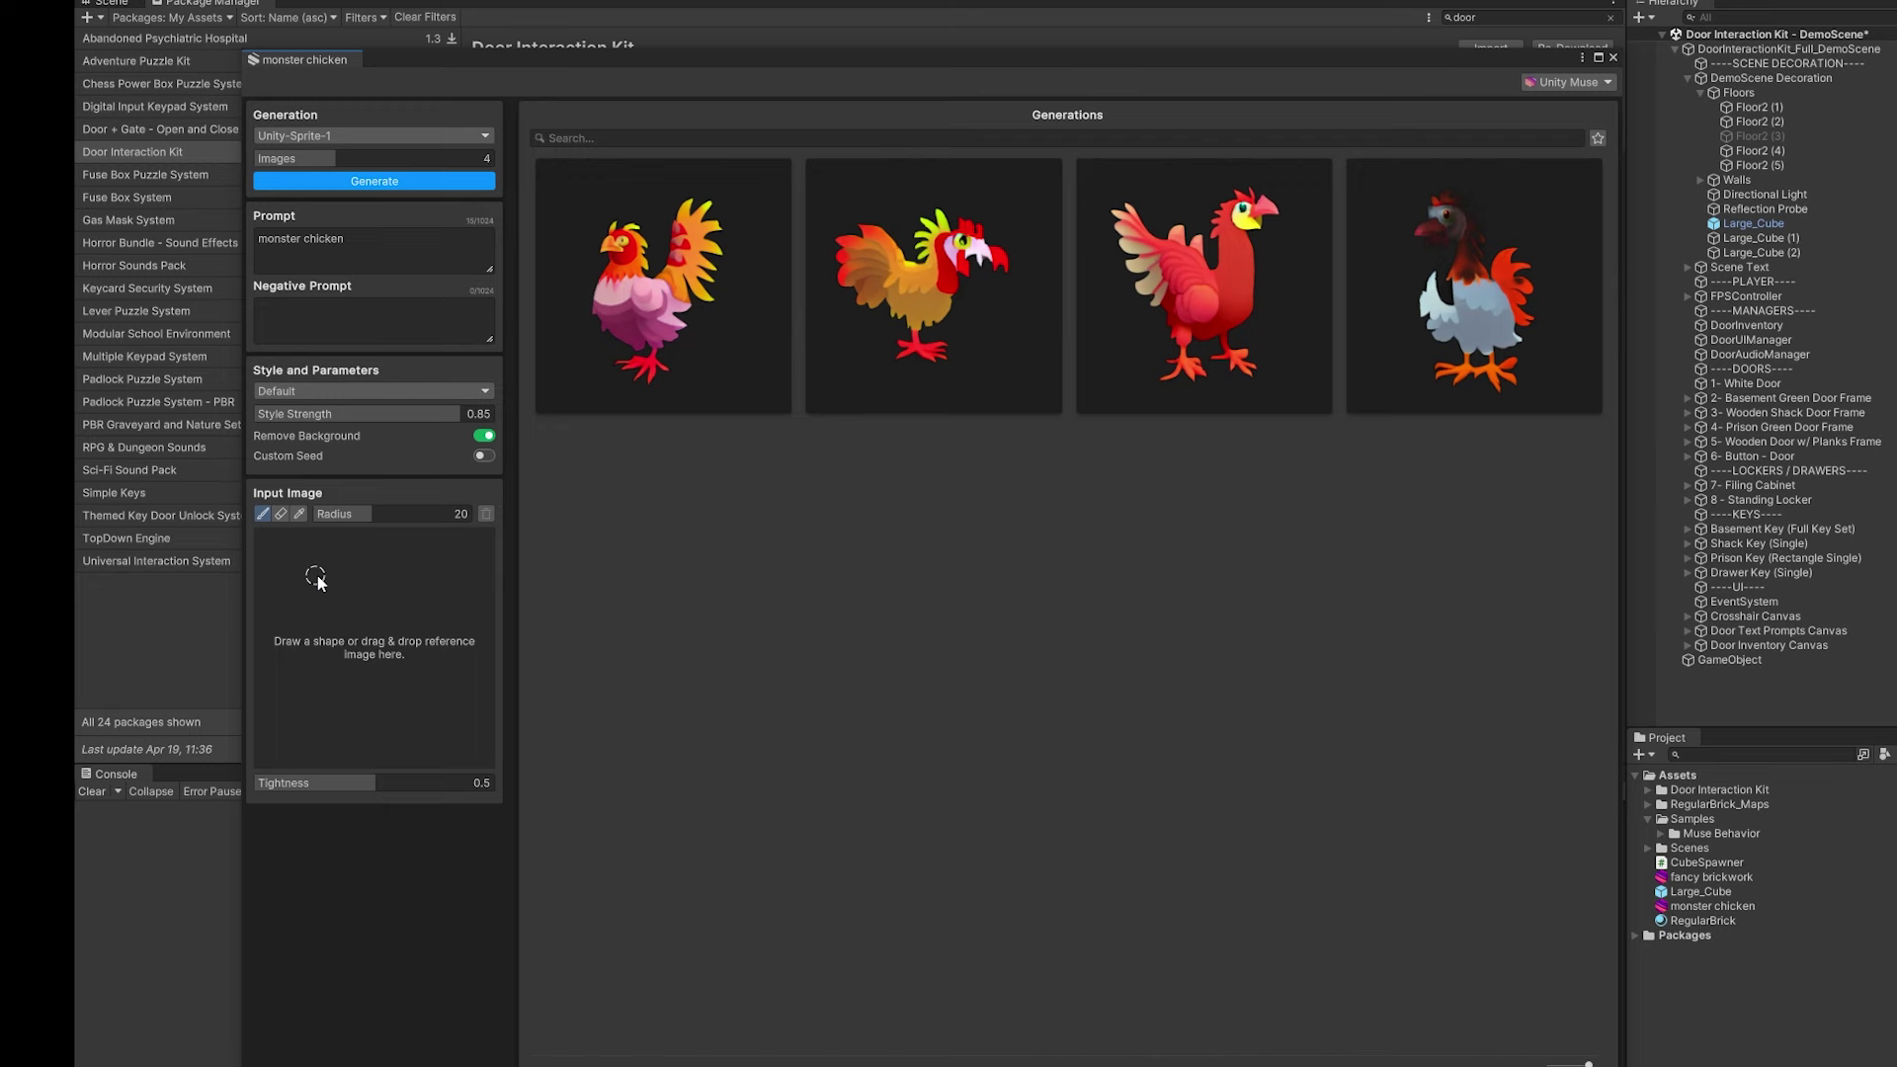
drag(355, 553, 306, 637)
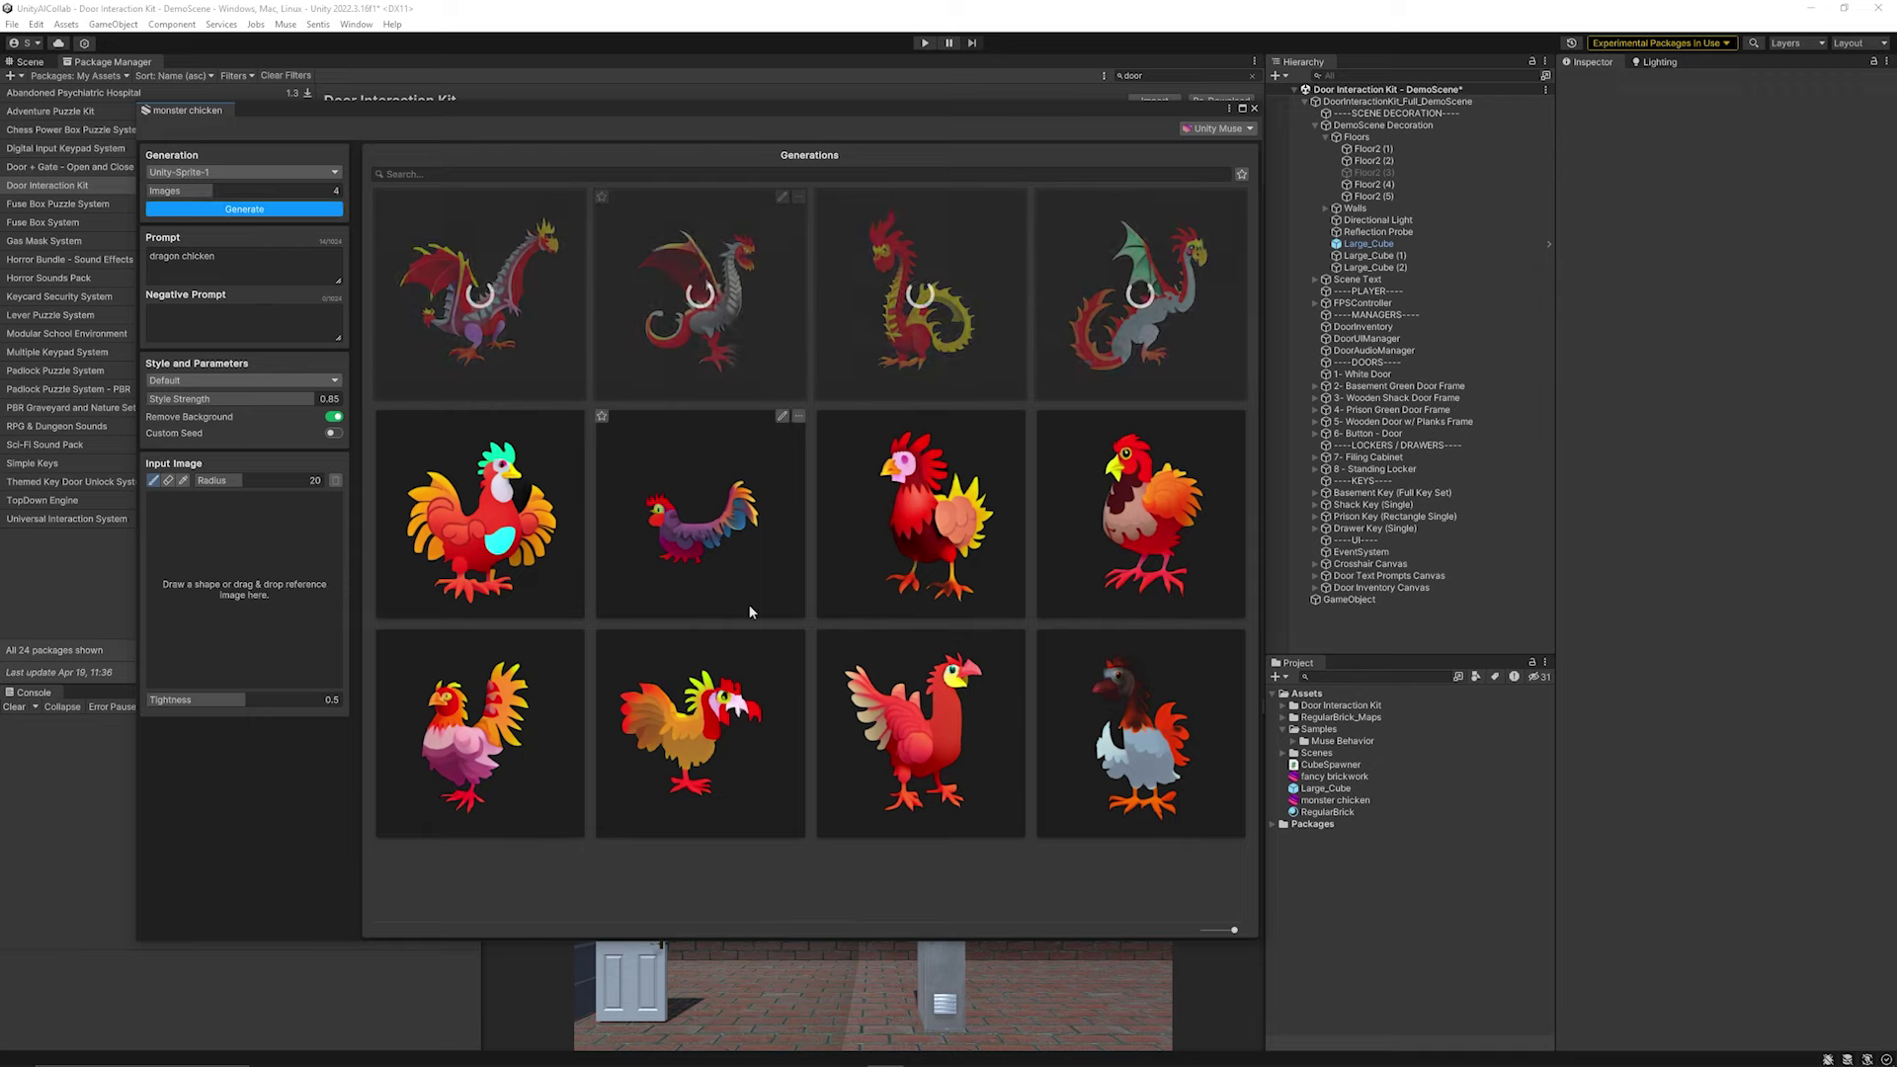
Open the second dragon chicken sprite, mask its head and generate refinements from the prompt "cow head"
double_click(736, 299)
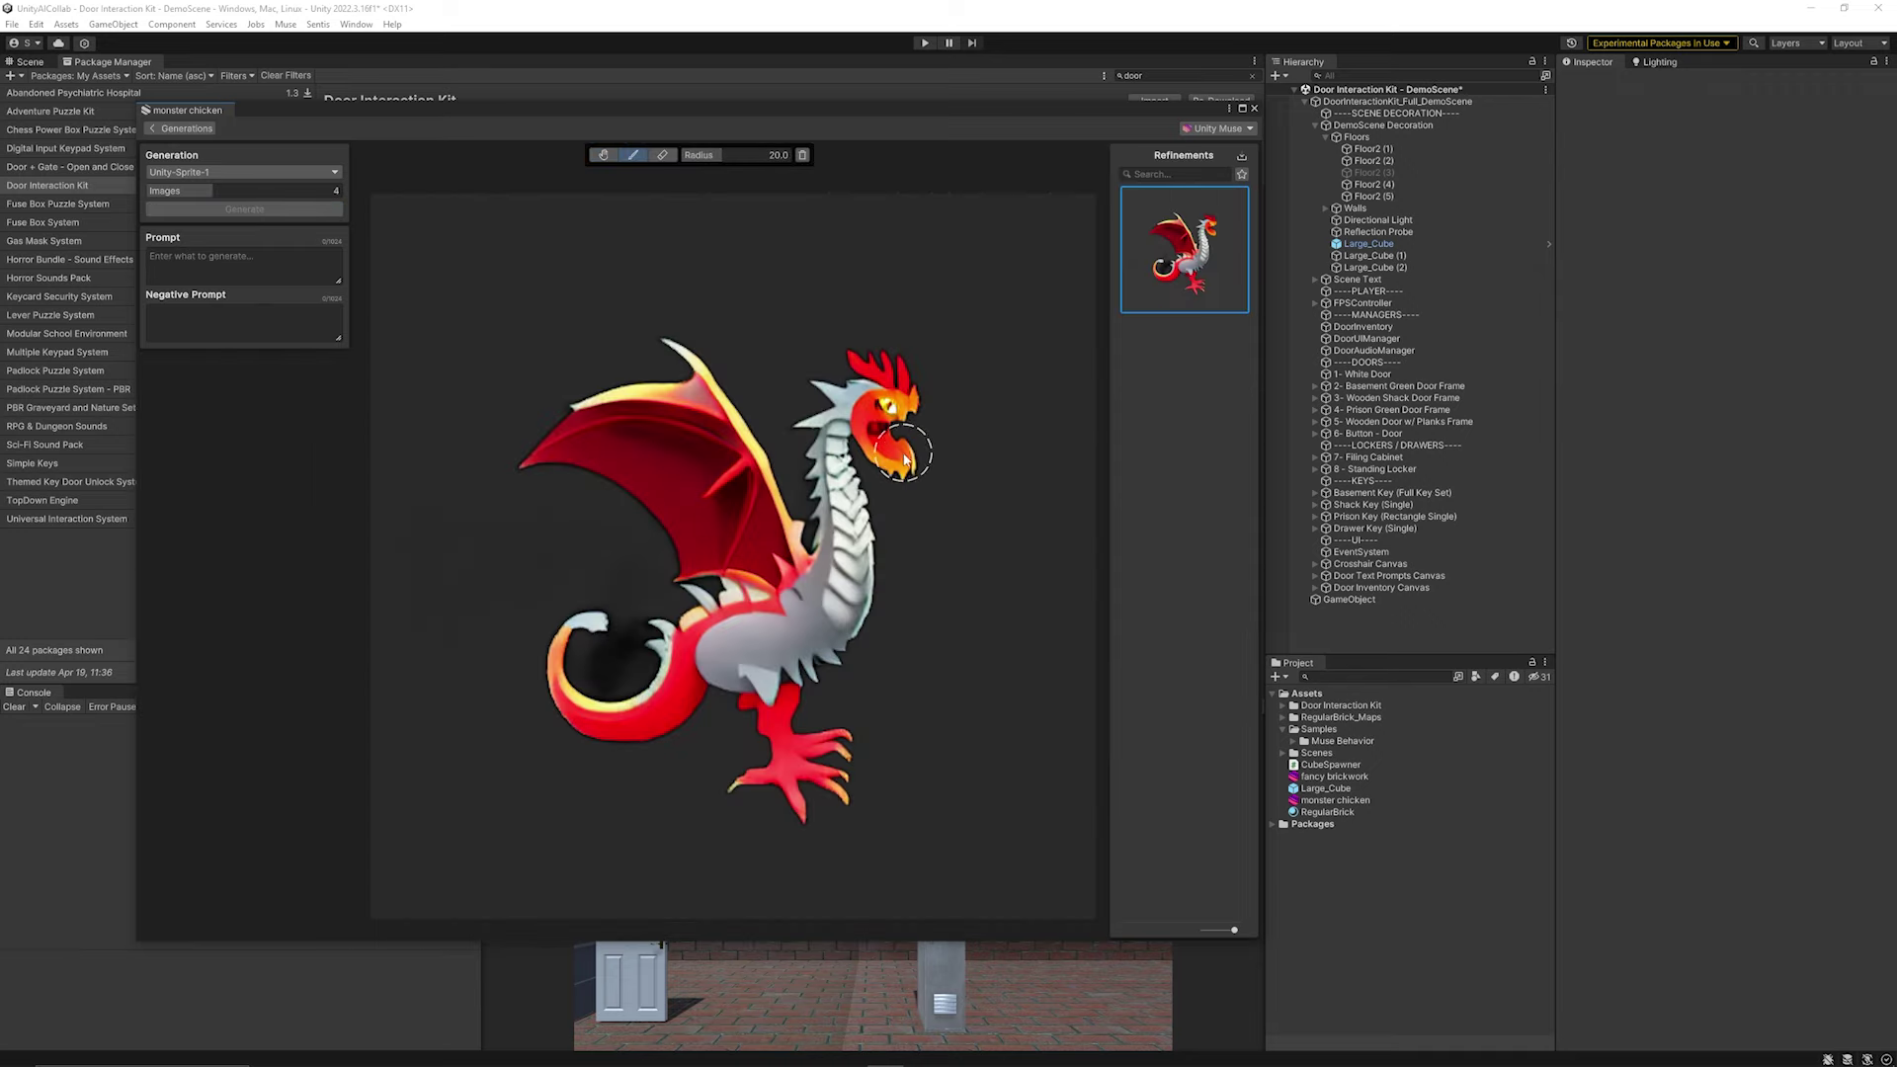
drag(908, 459, 887, 446)
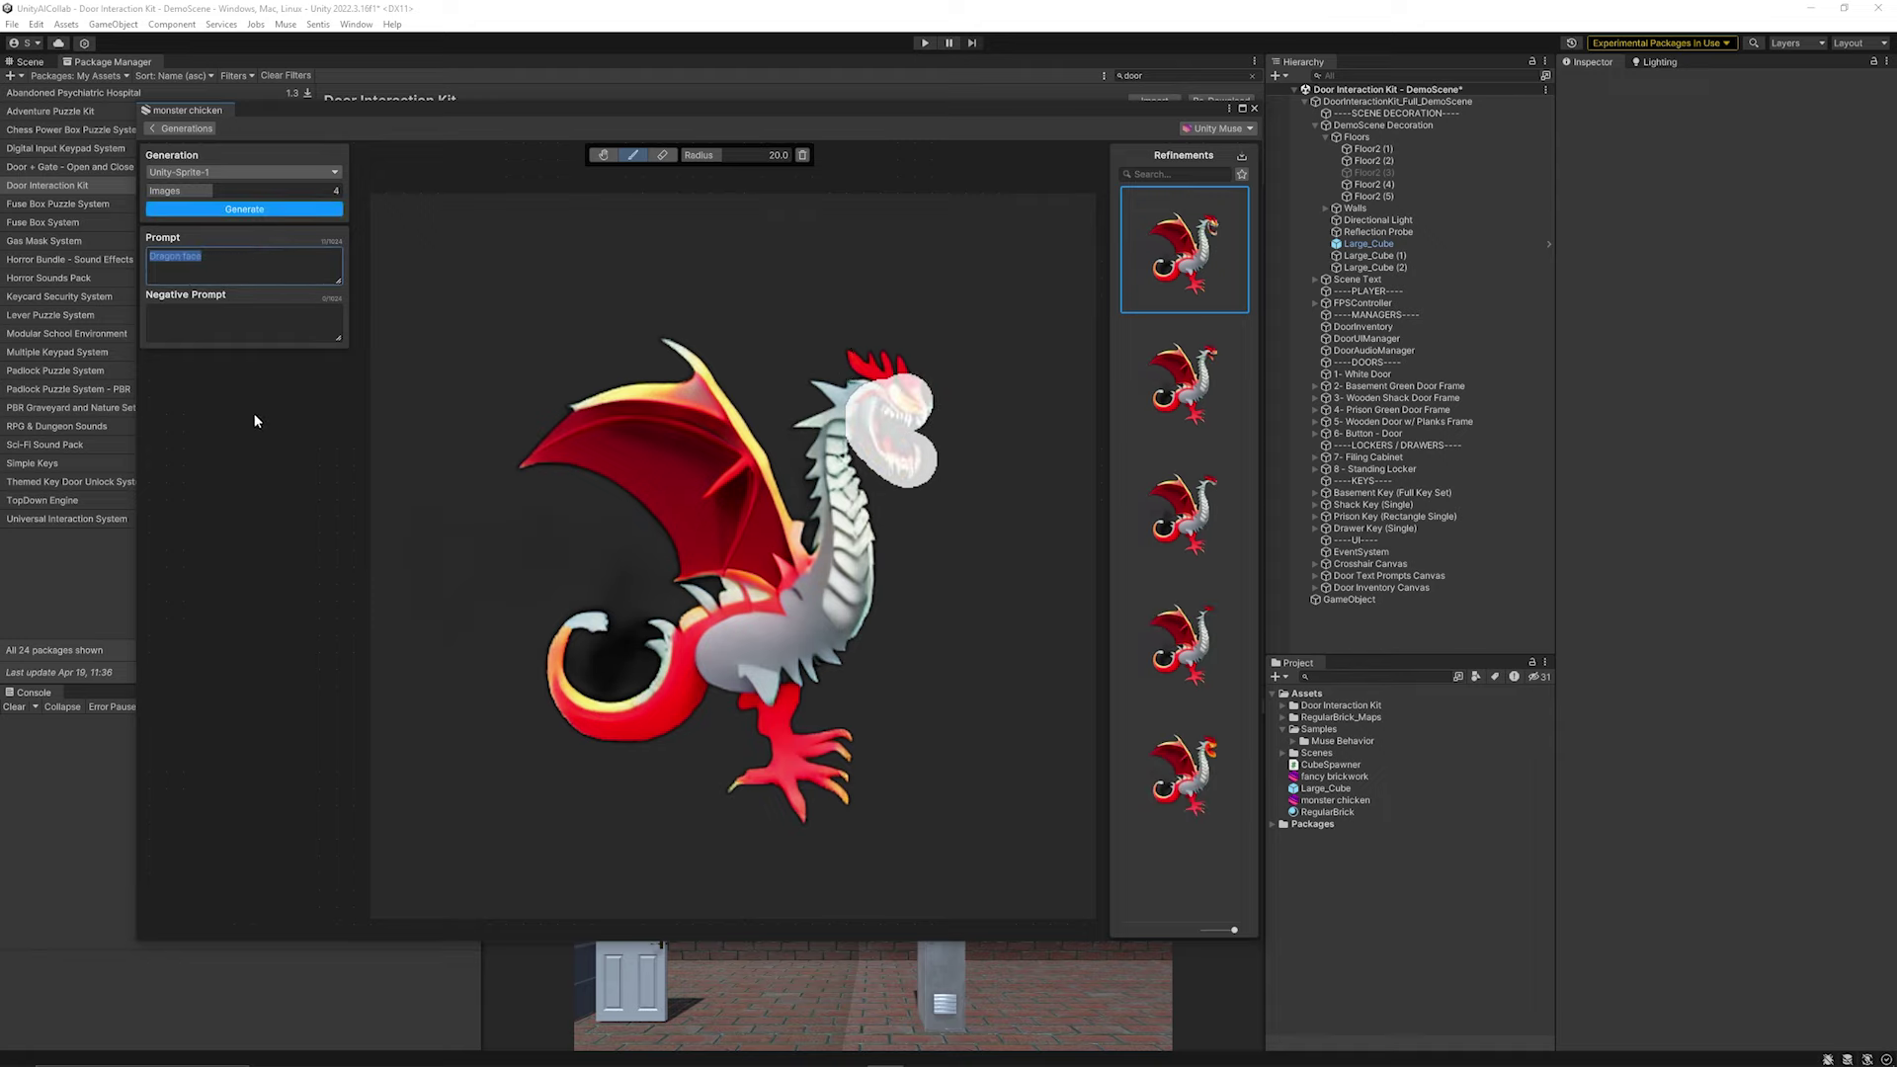
text(cow head)
key(Return)
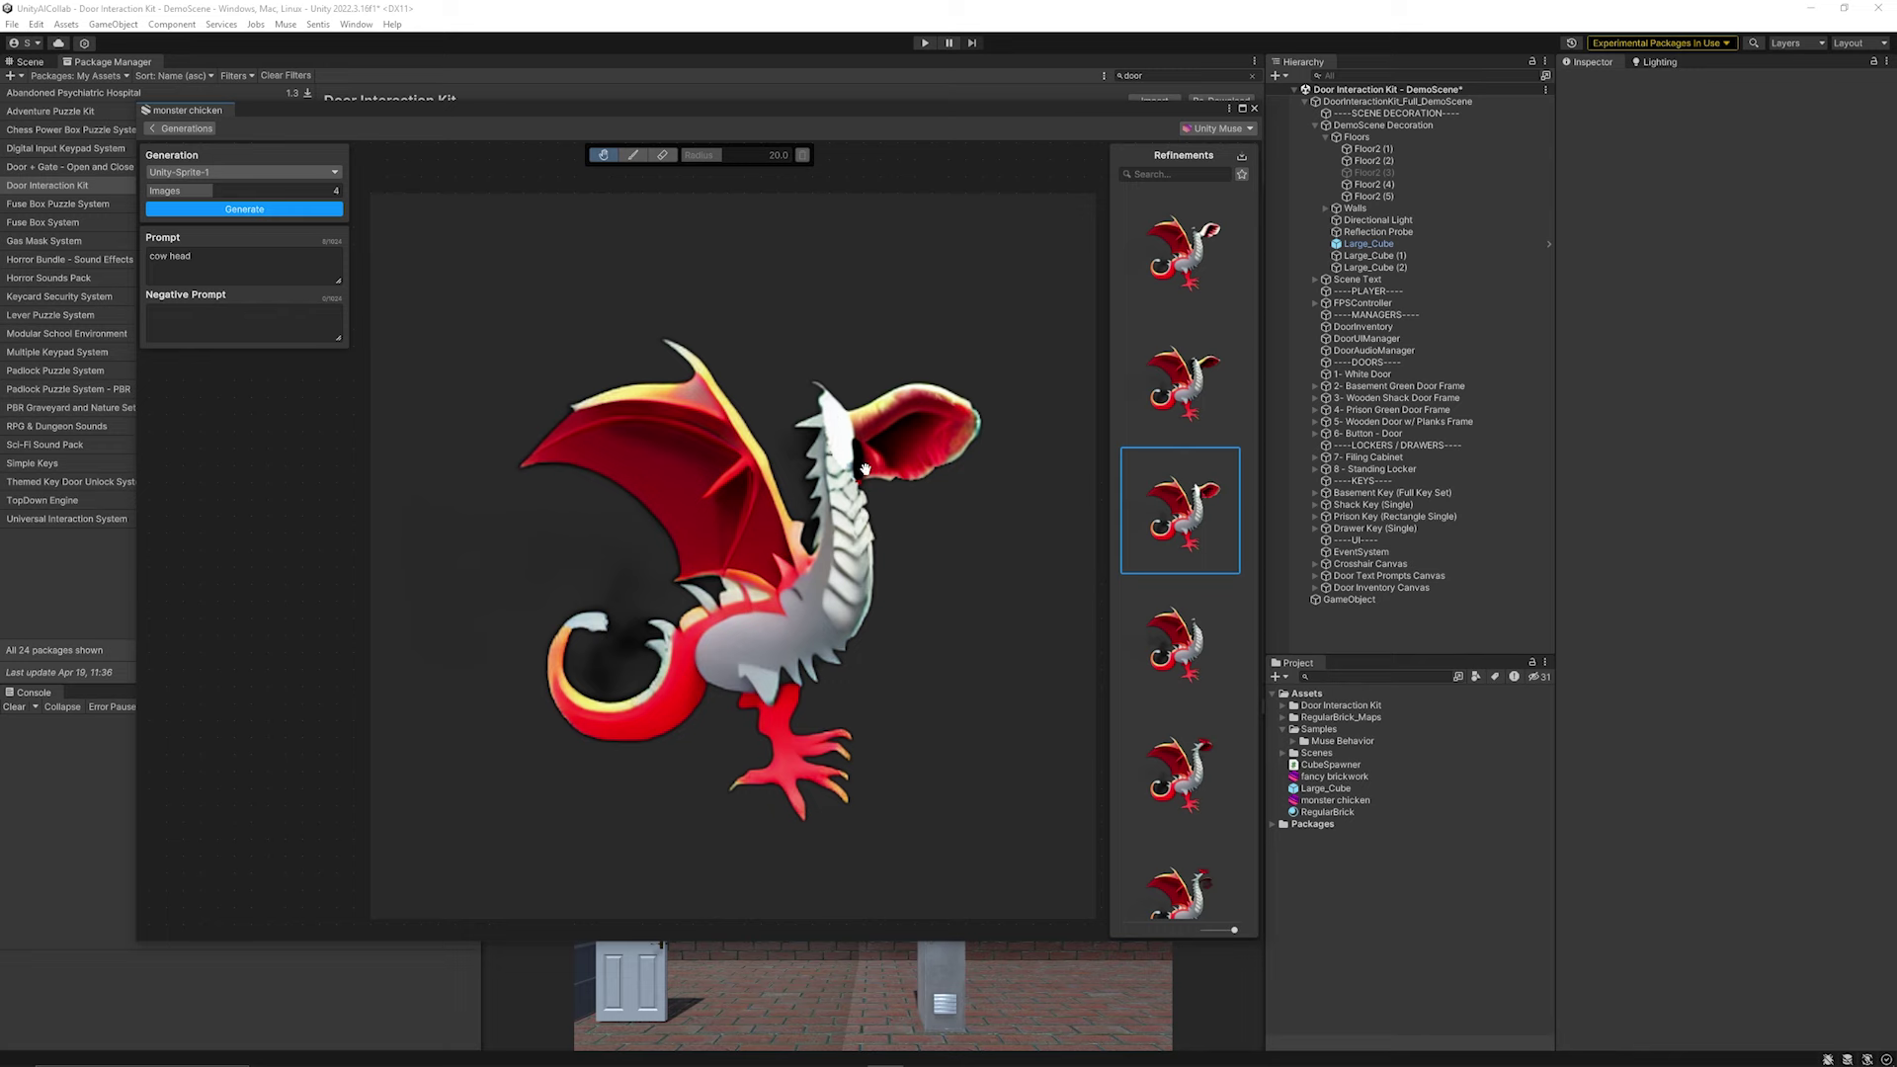
Review the refinements, return to the generations overview and export the second dragon chicken sprite to the Assets folder
scroll(1174, 601, down, 2)
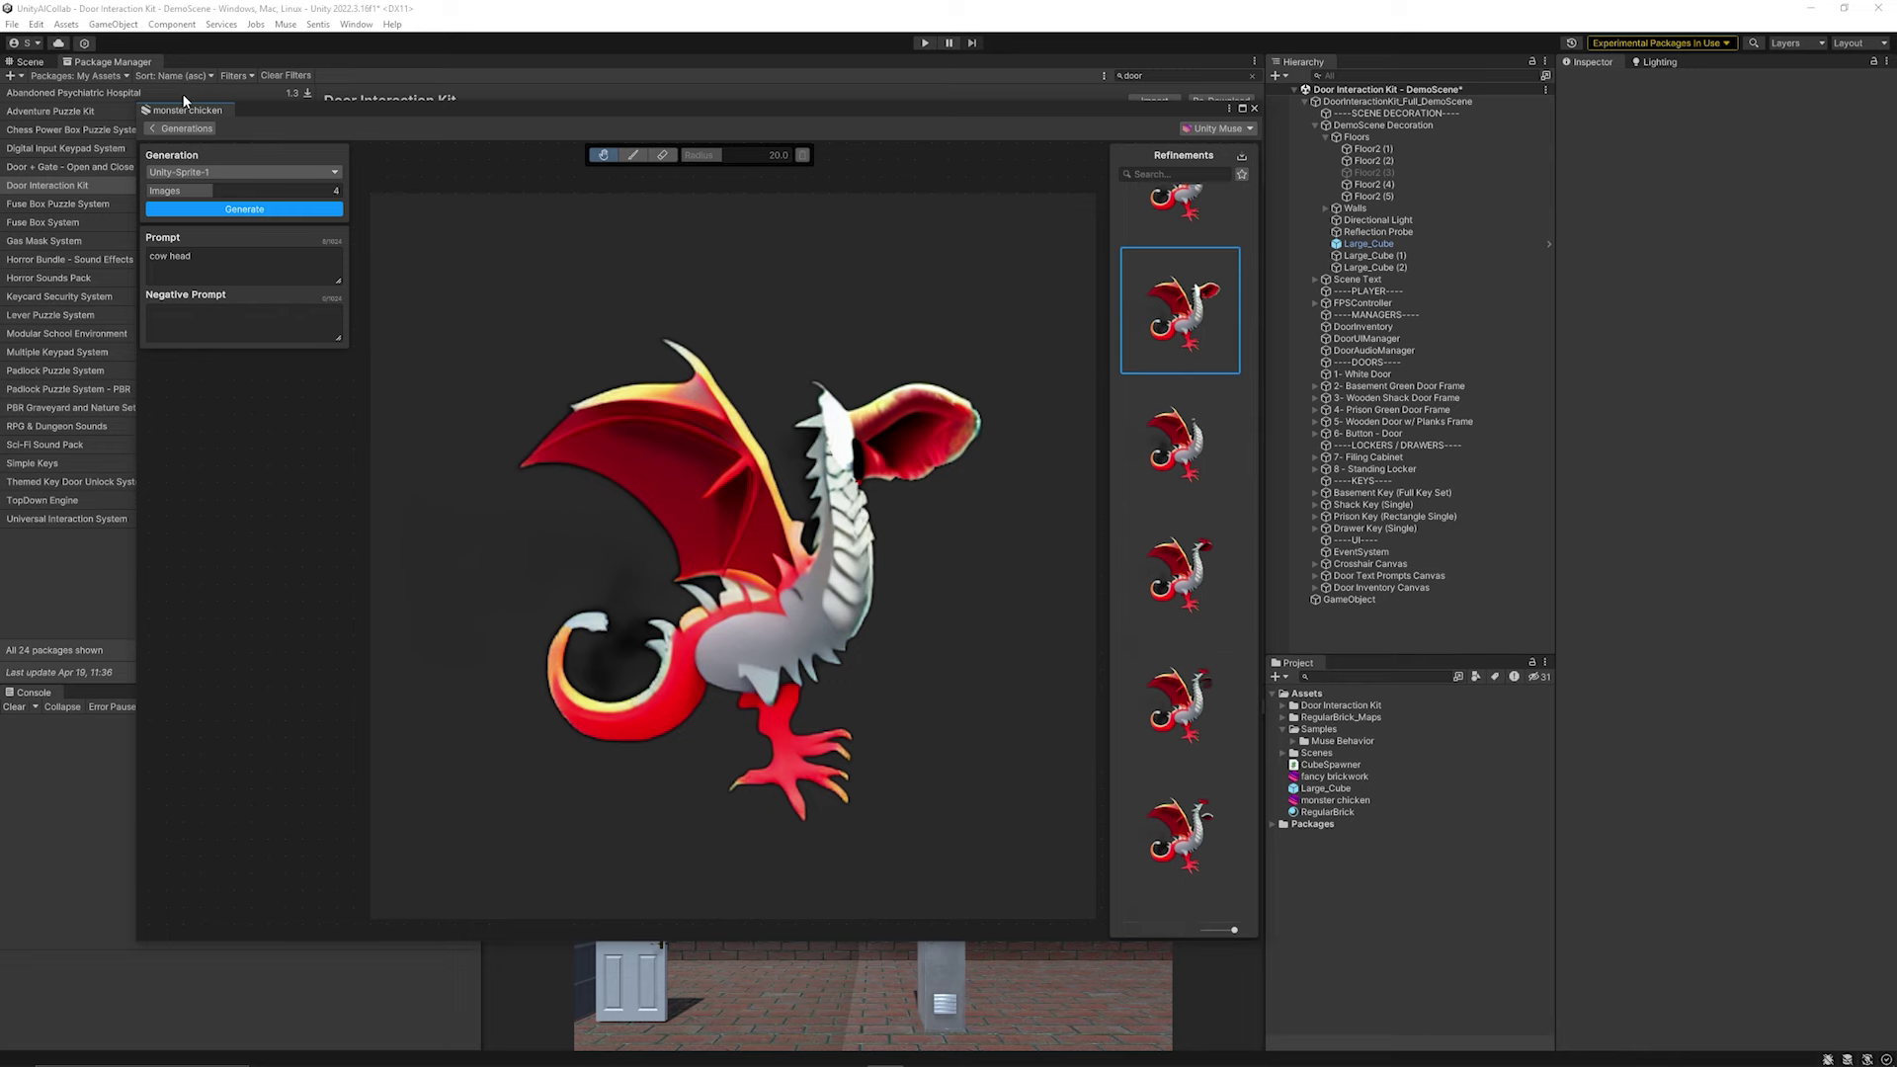
click(181, 129)
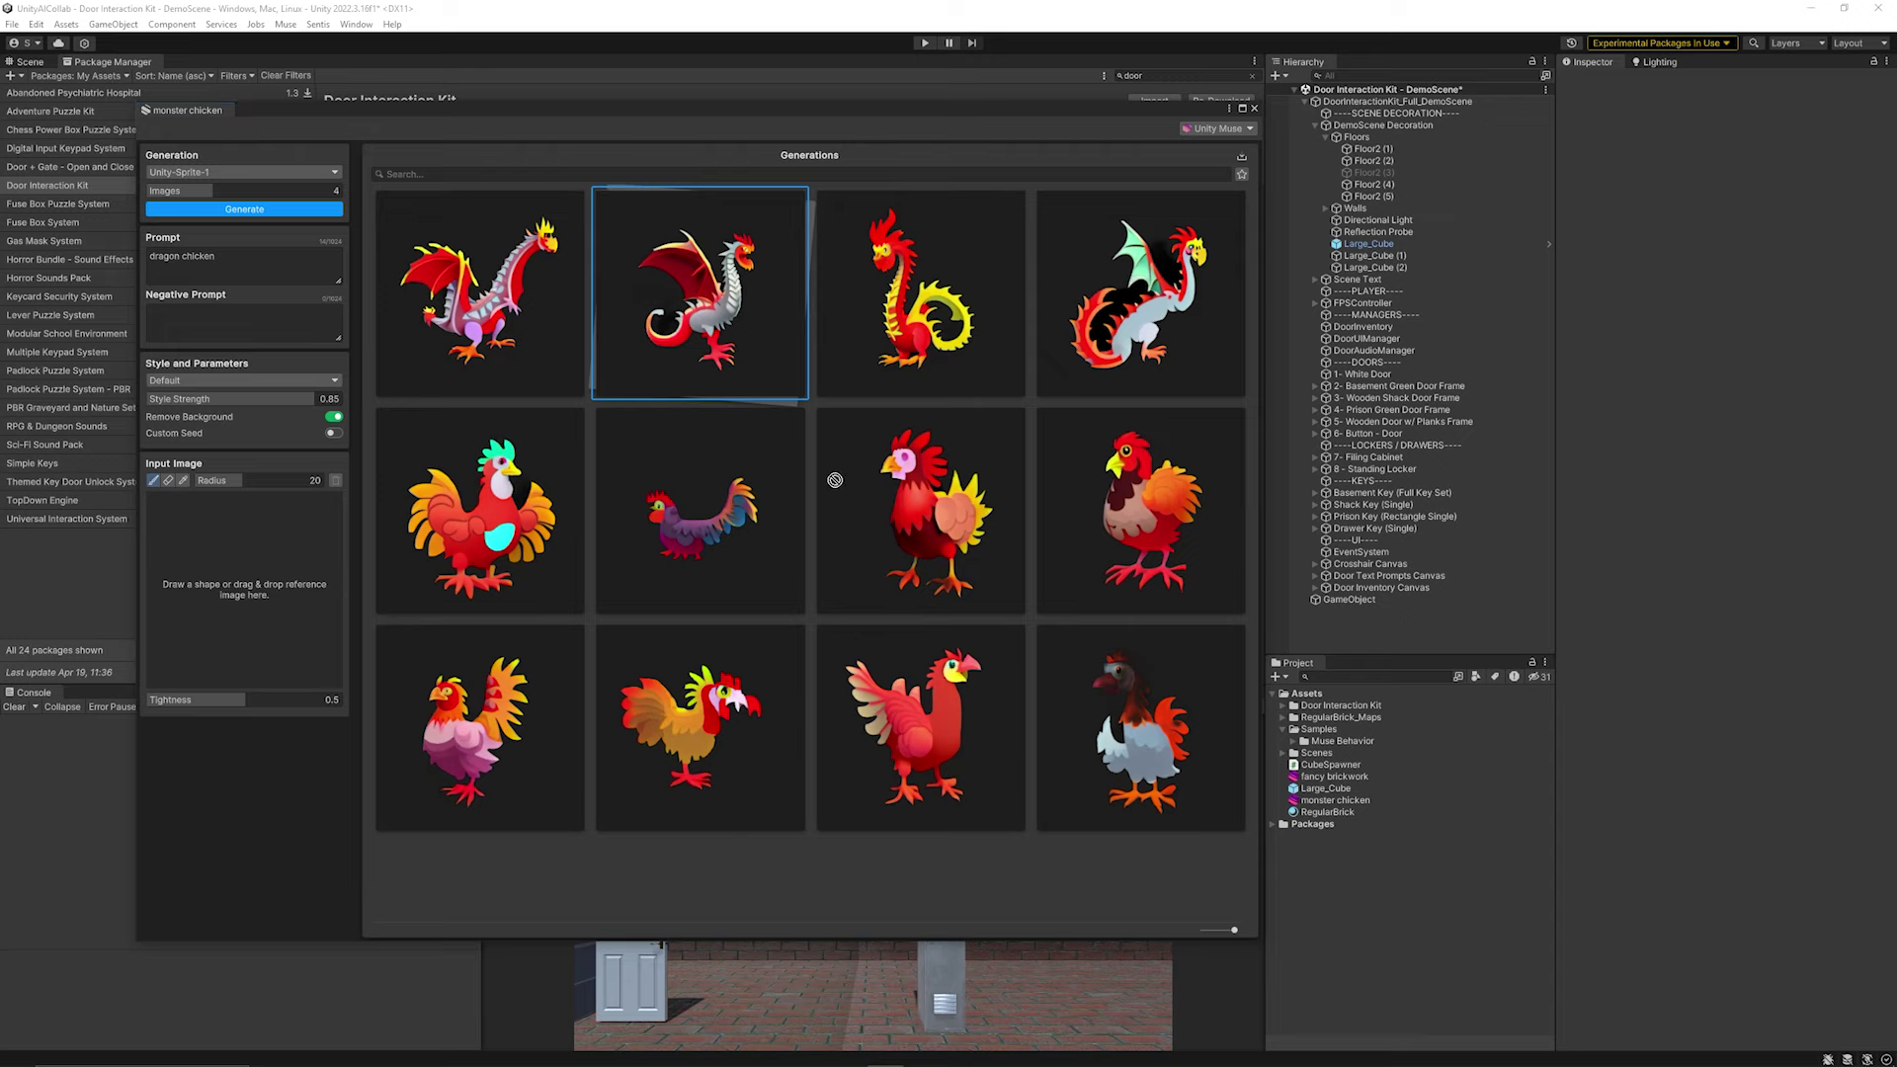
right_click(720, 292)
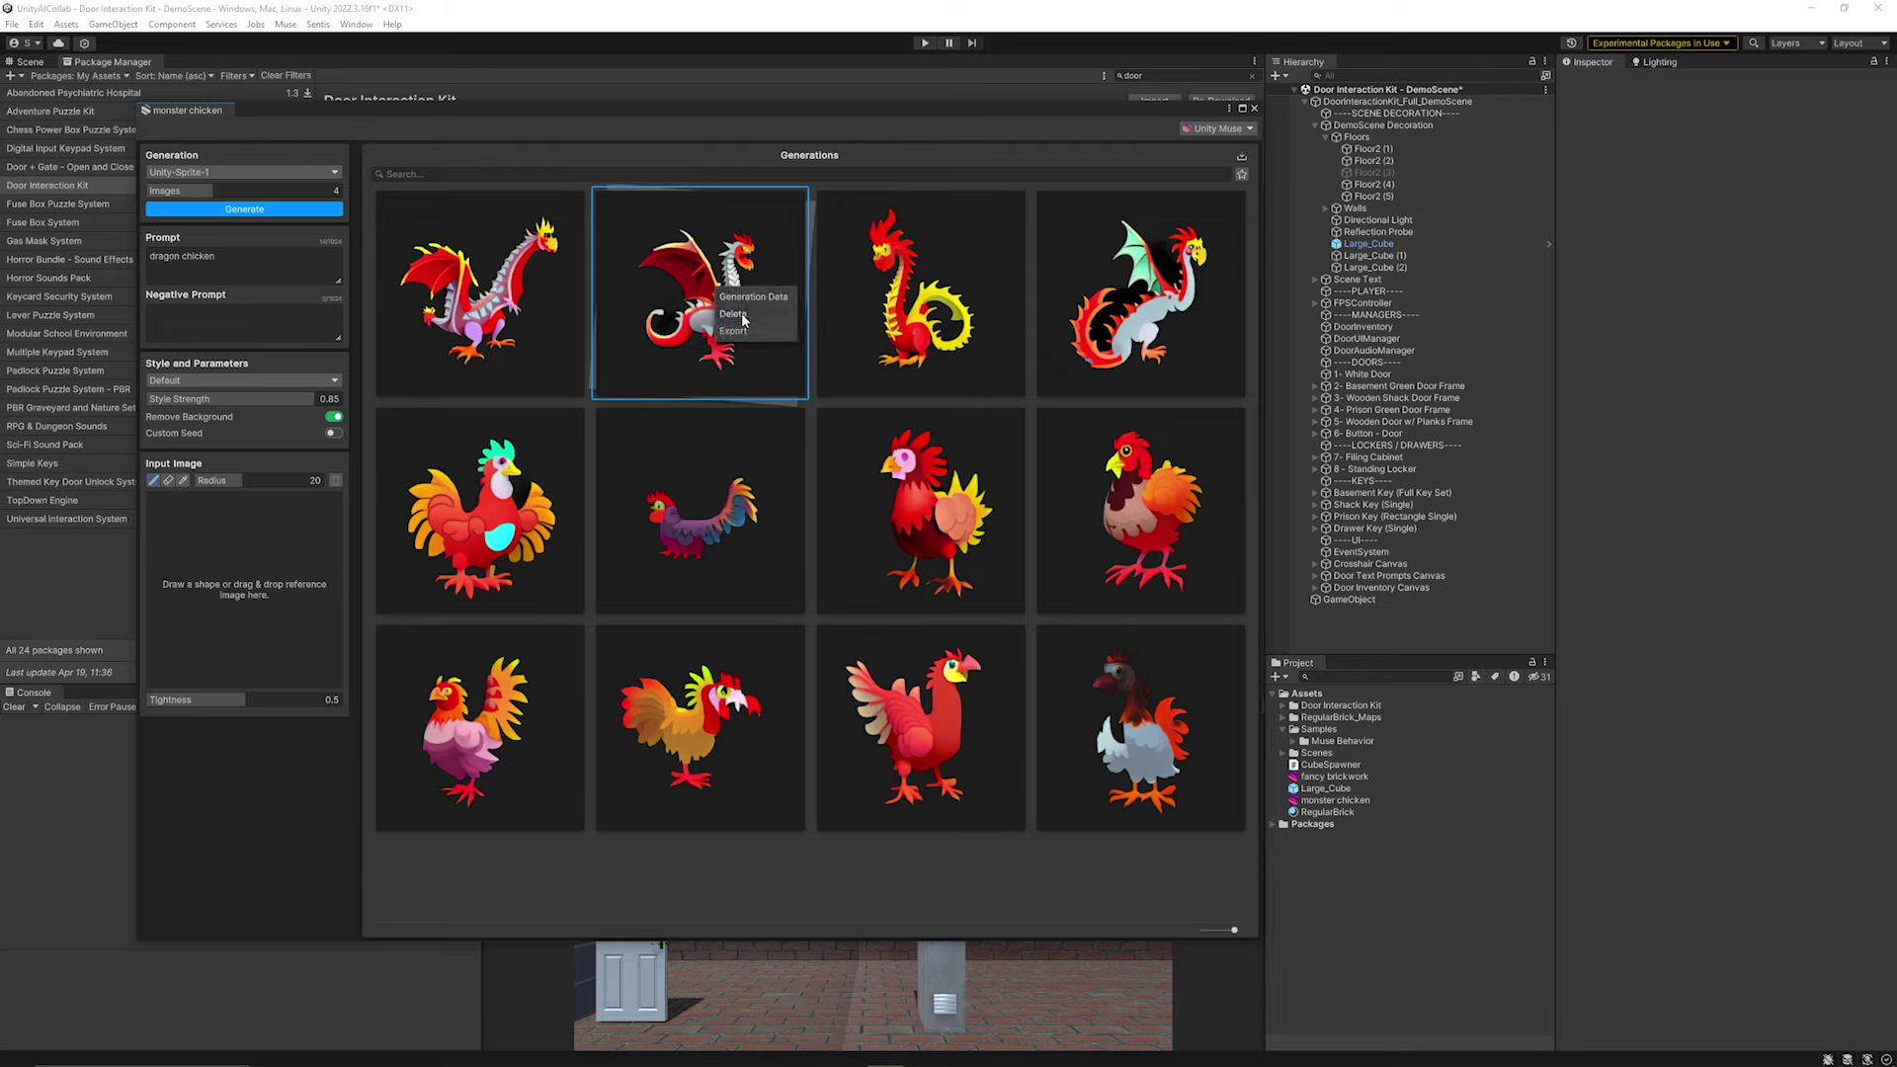
drag(696, 252, 1396, 835)
Inspect the exported dragon chicken sprite in an enlarged preview and close the sprite generator window
click(1333, 777)
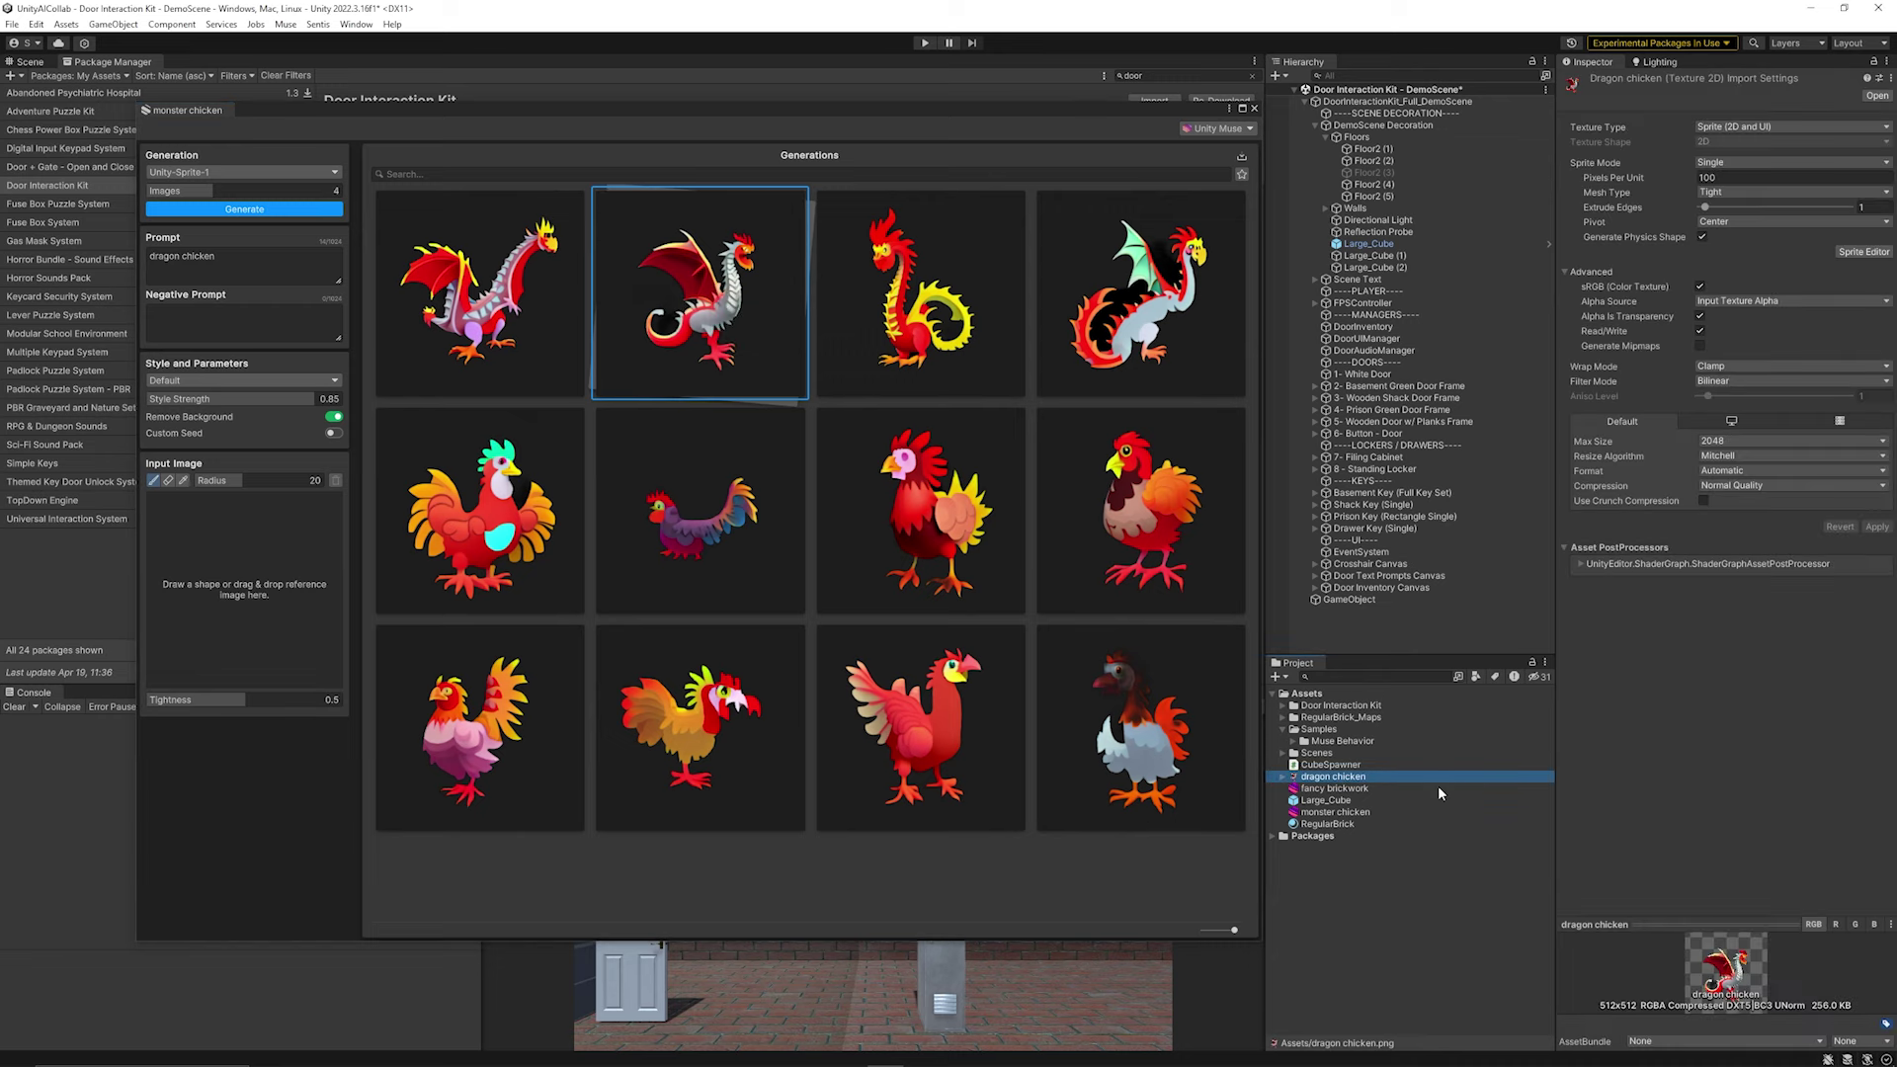
drag(1732, 780, 1732, 687)
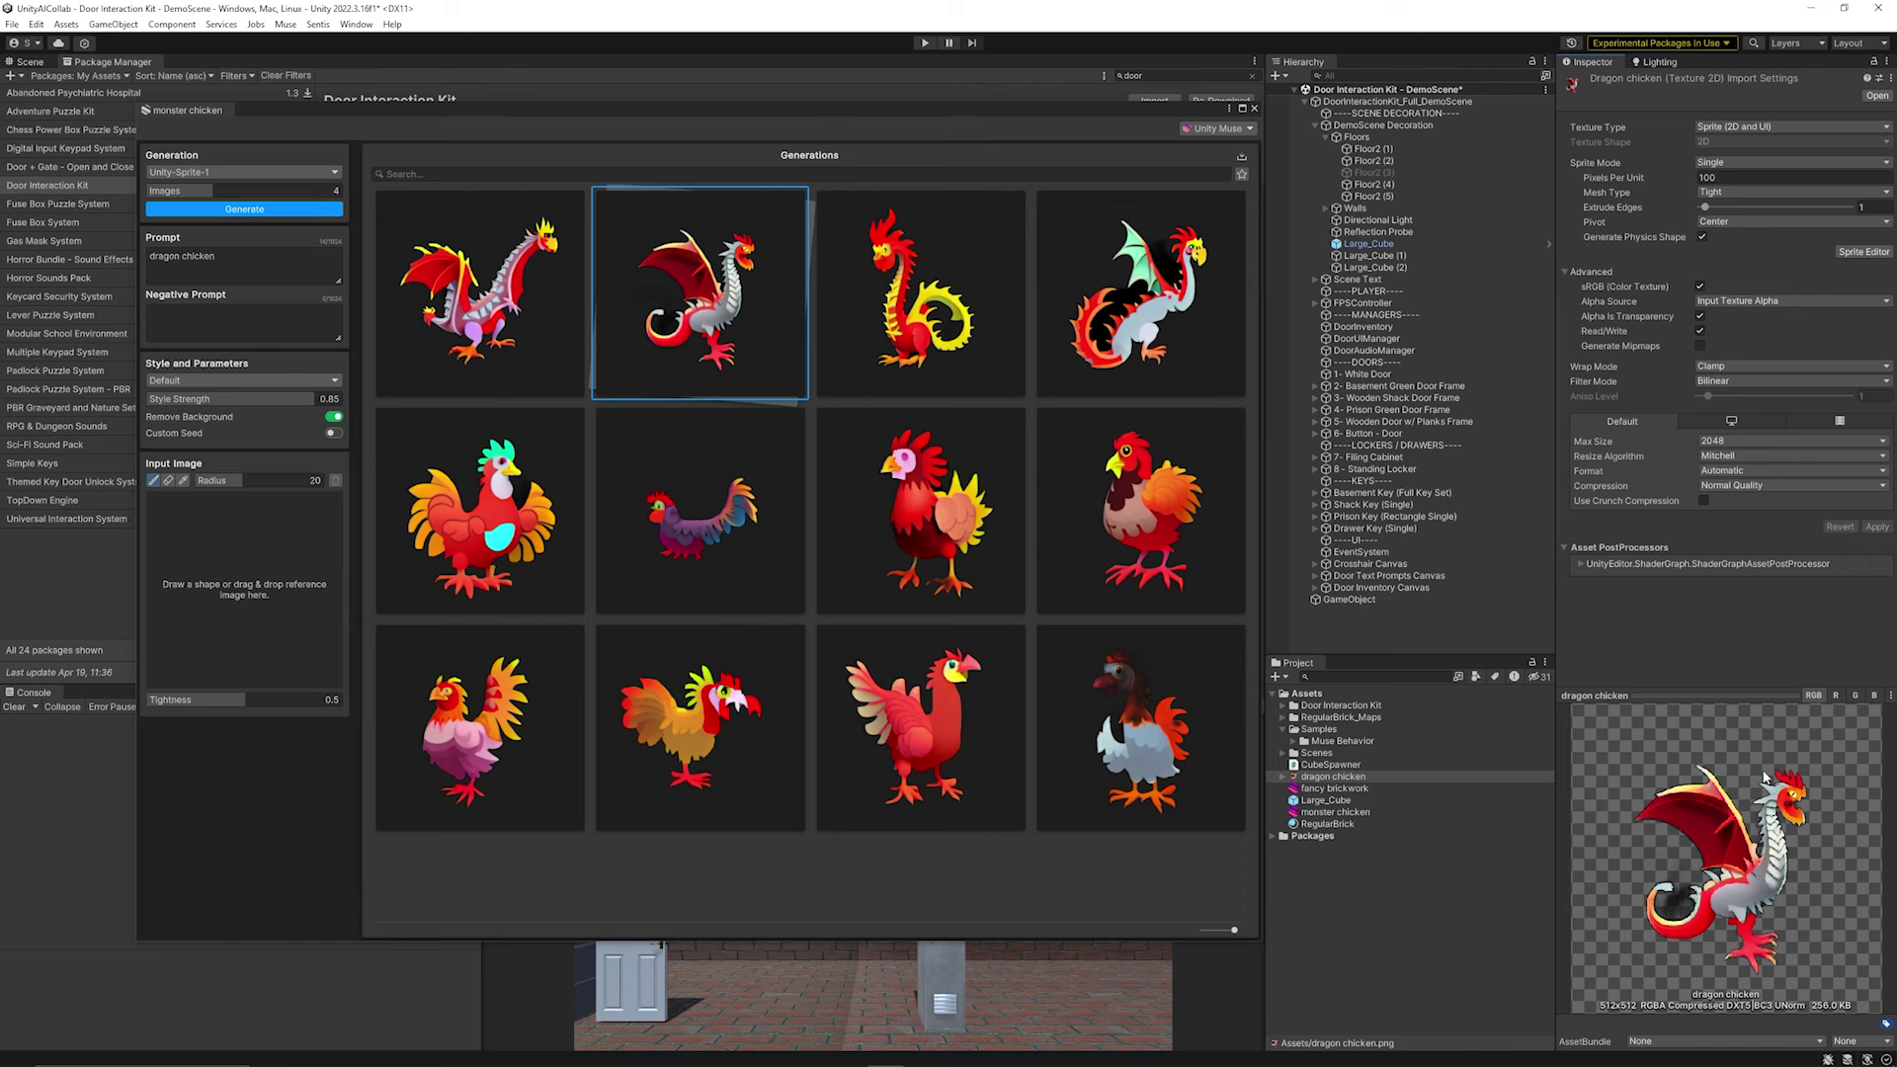
click(1253, 108)
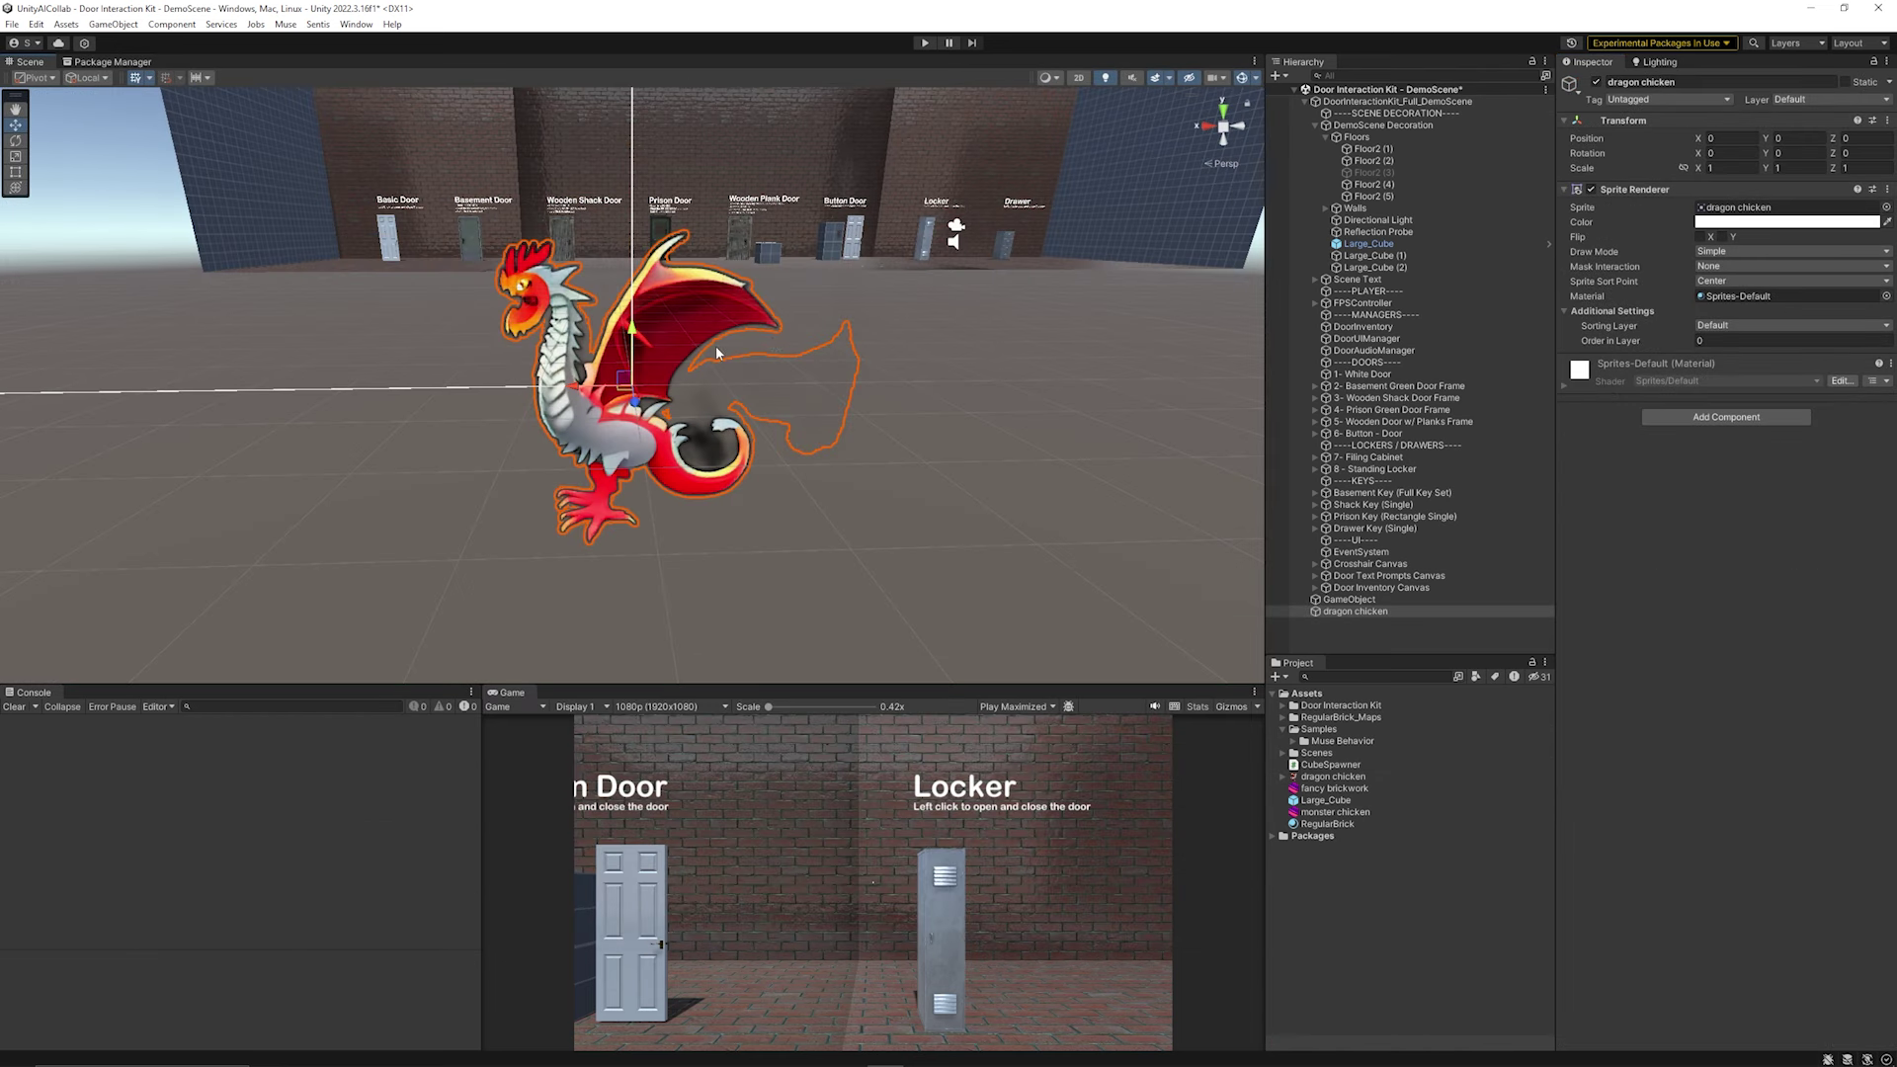
alt+drag(716, 346, 798, 381)
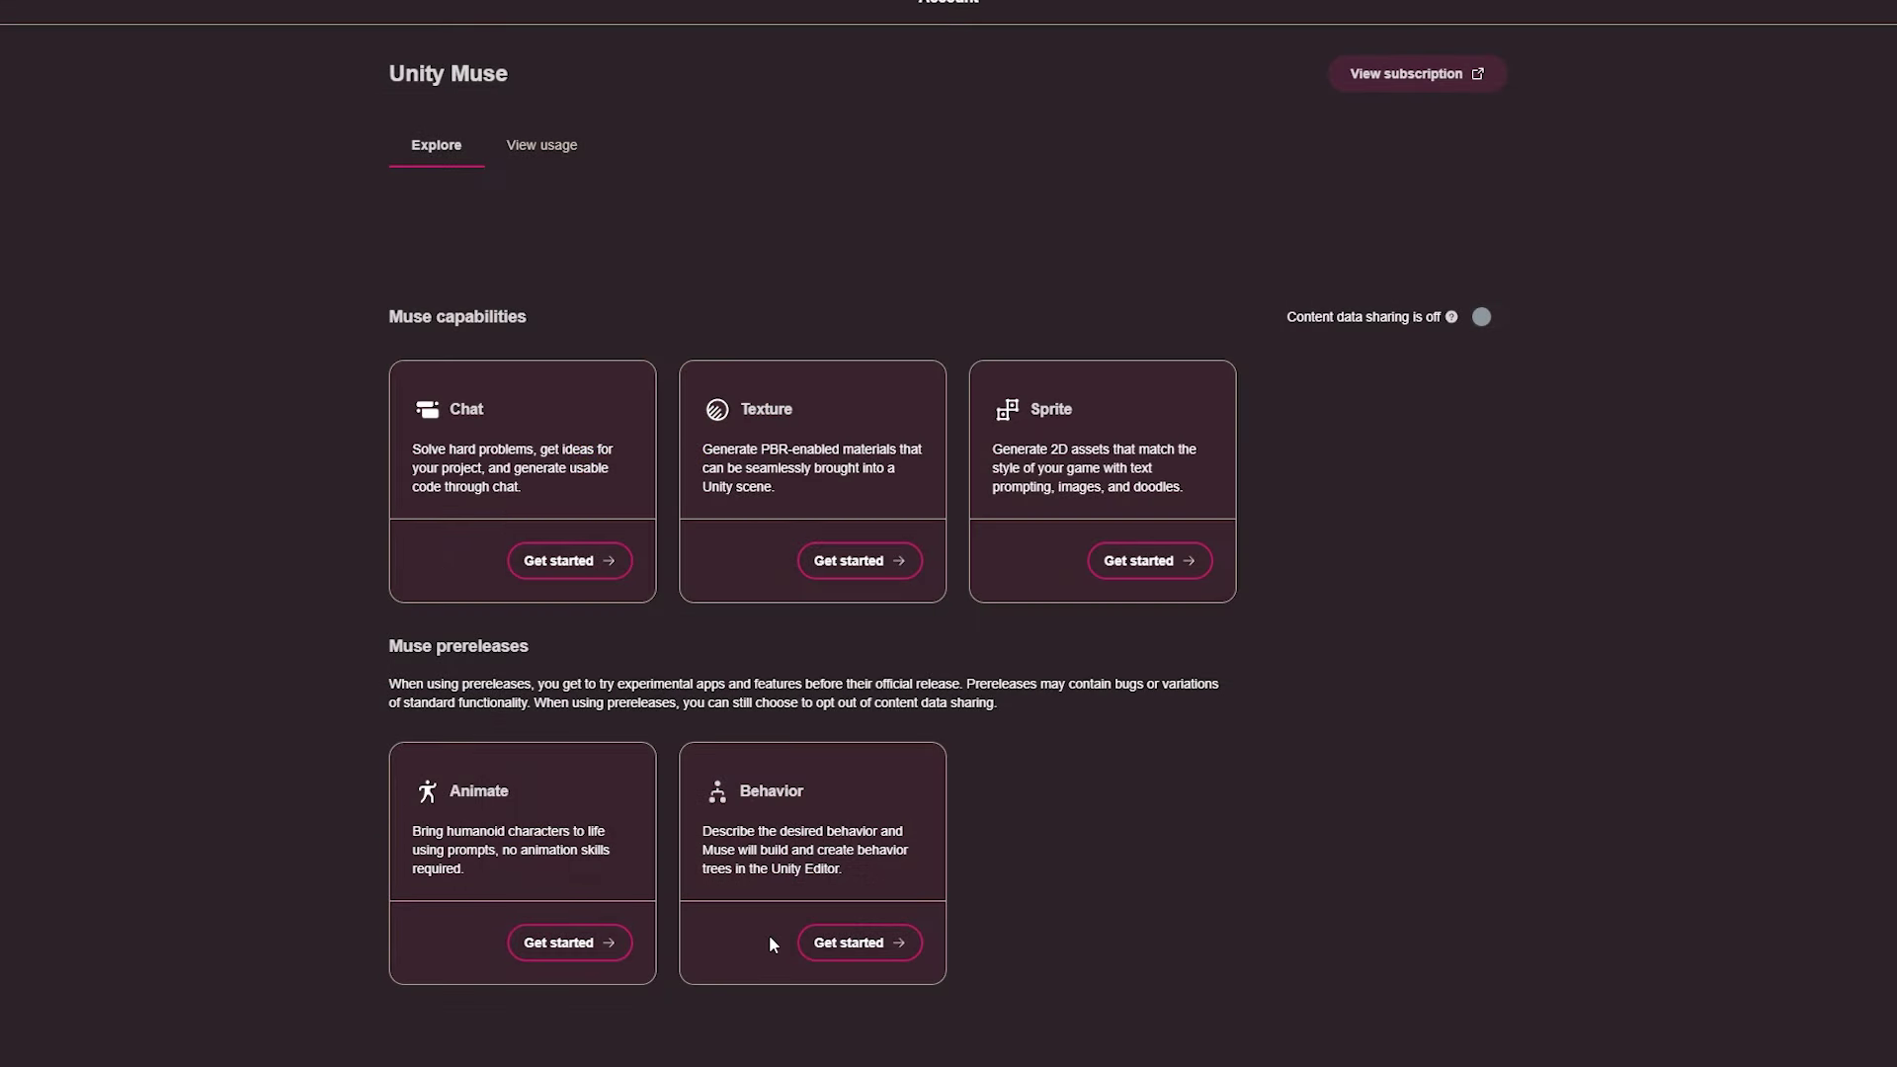
Install the com.unity.muse.animate package in the project, starting from the Animate entry on the Unity Muse page
click(599, 944)
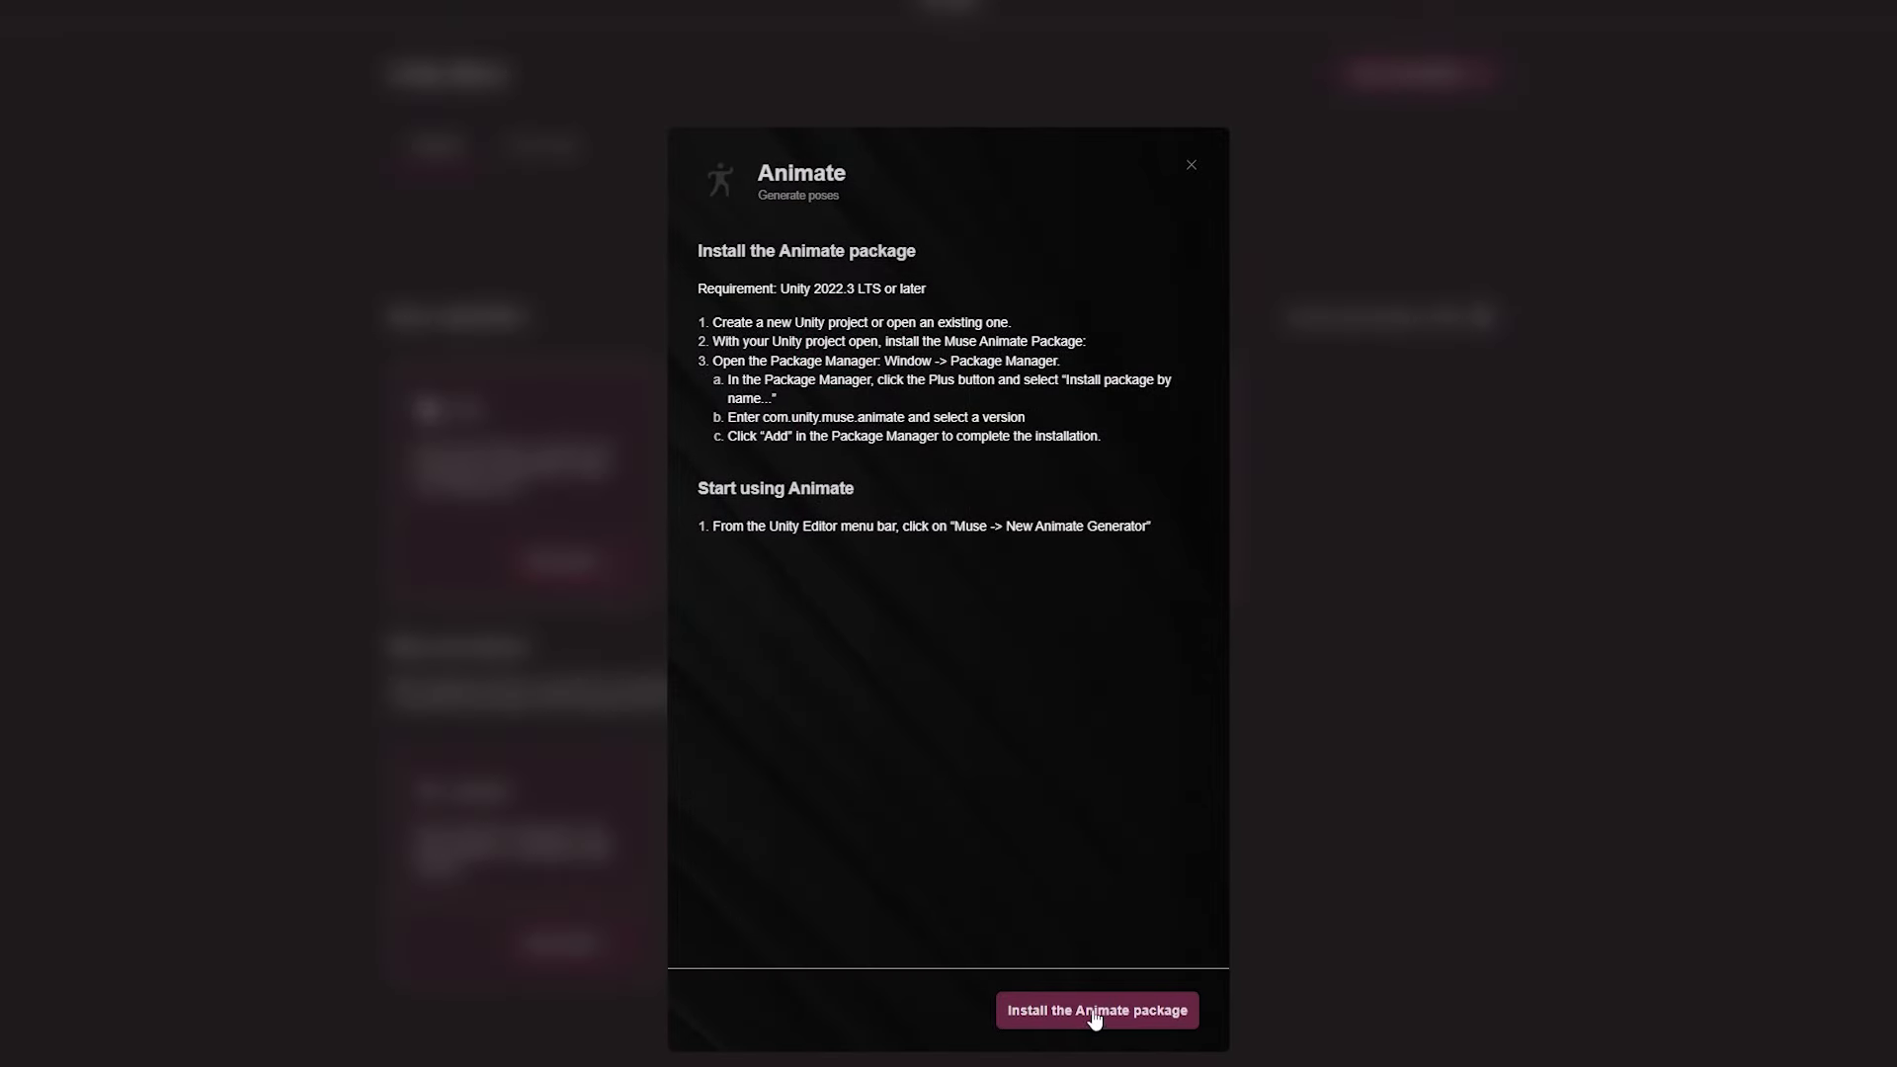
click(1095, 1010)
click(1028, 94)
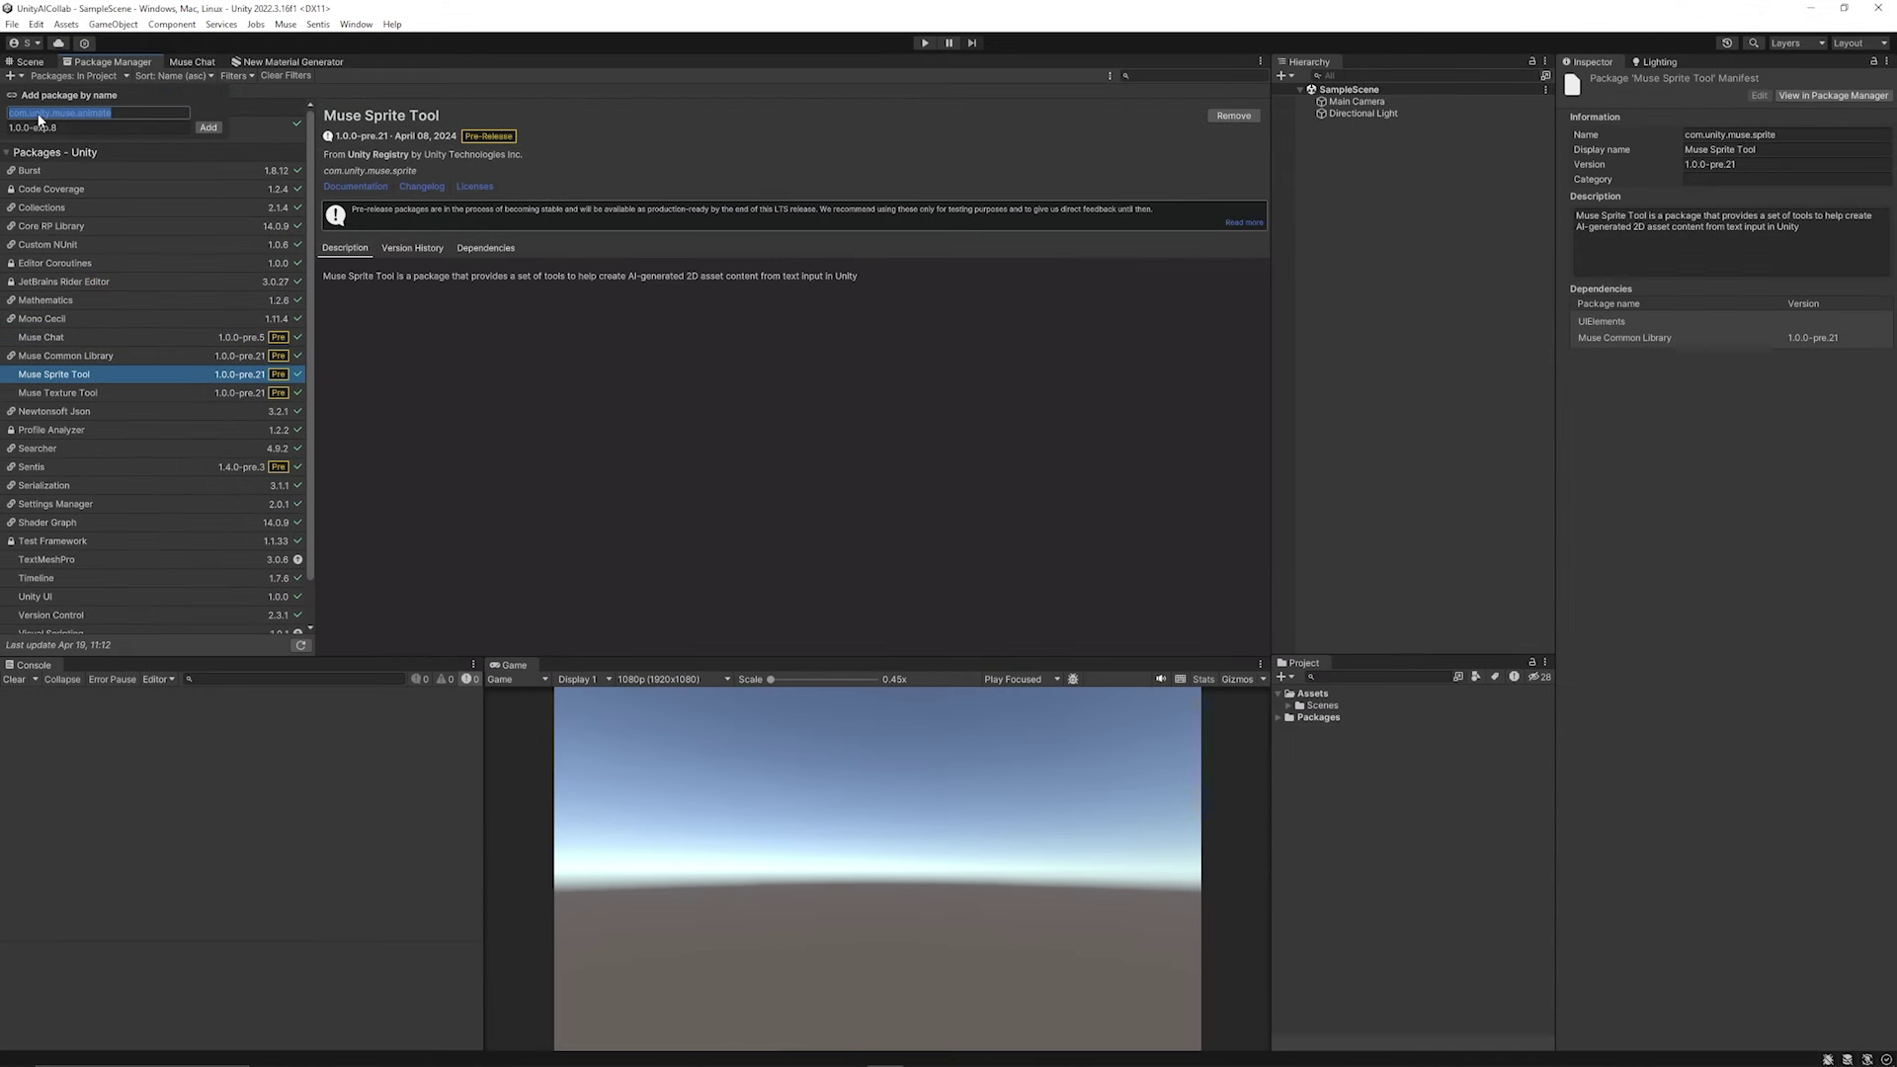
click(206, 128)
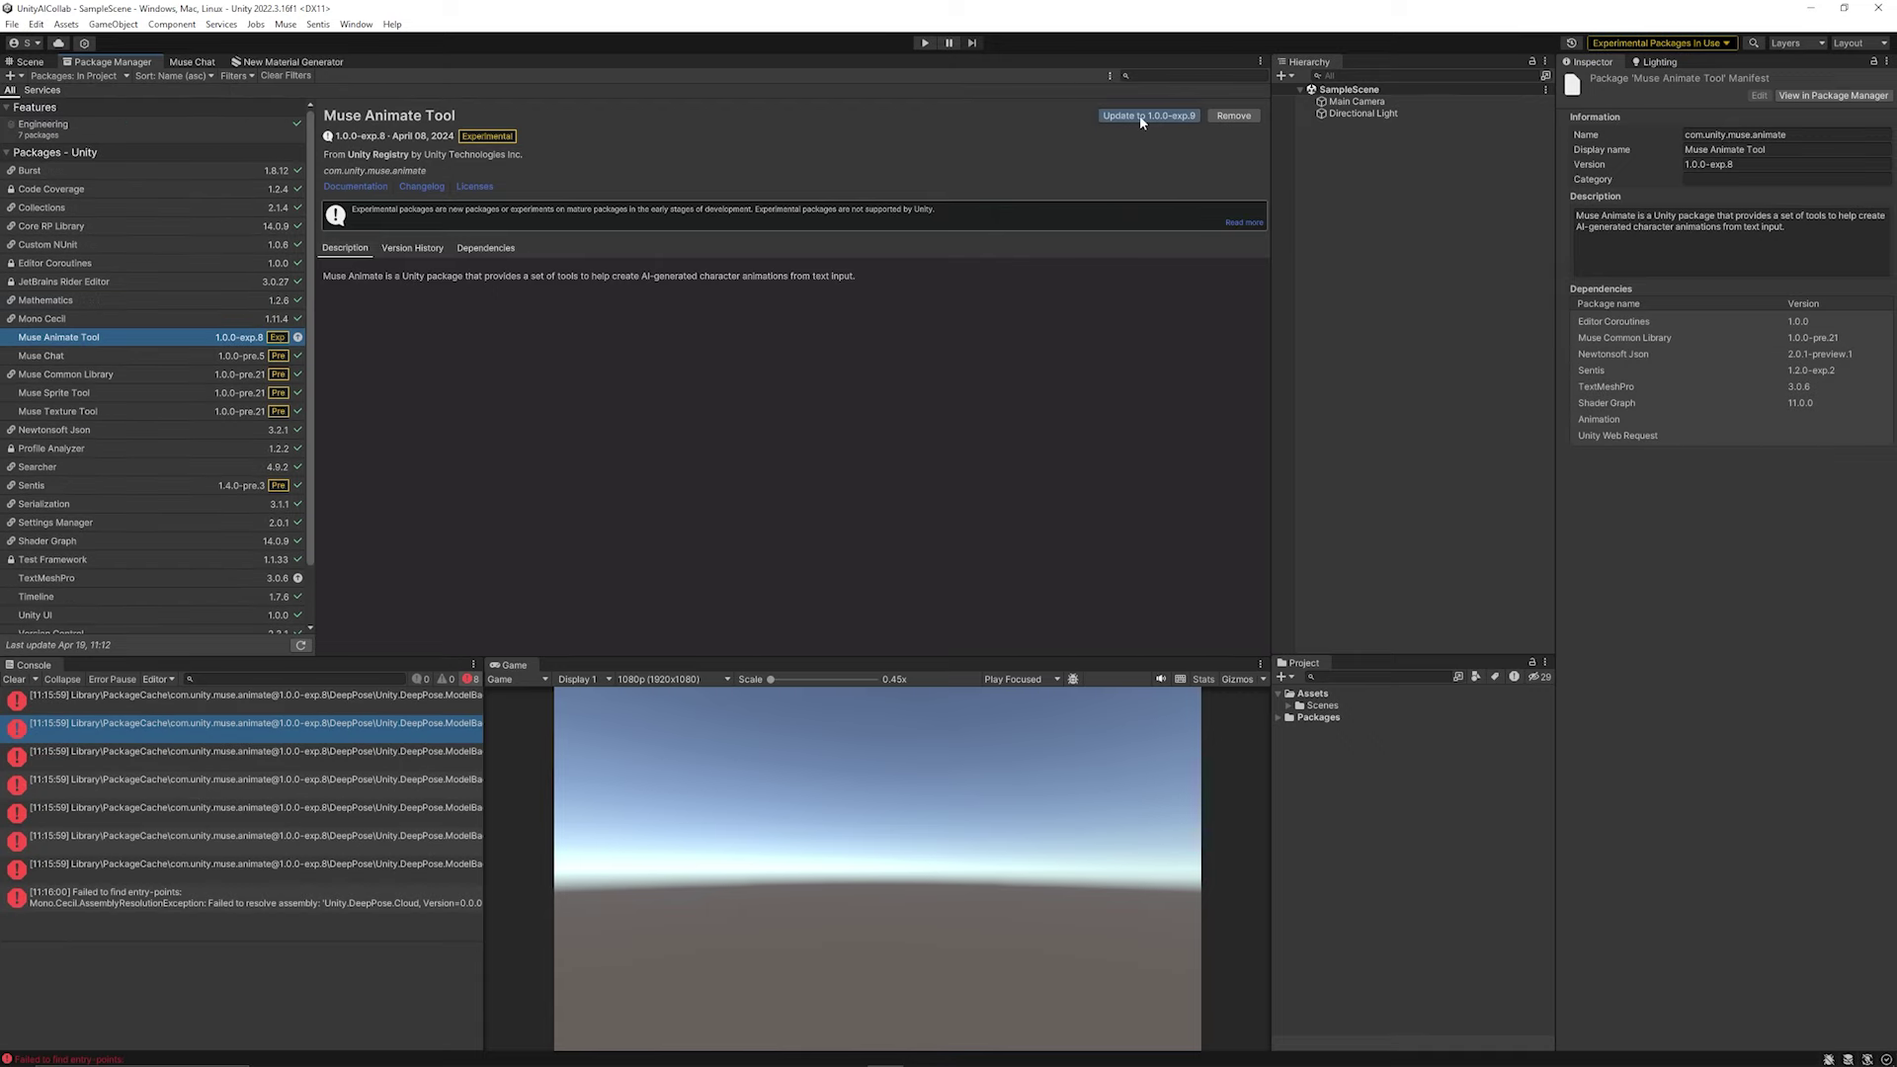
Update the Muse Animate Tool package to 1.0.0-exp.9 and open the Muse animation generator
click(1140, 114)
click(286, 24)
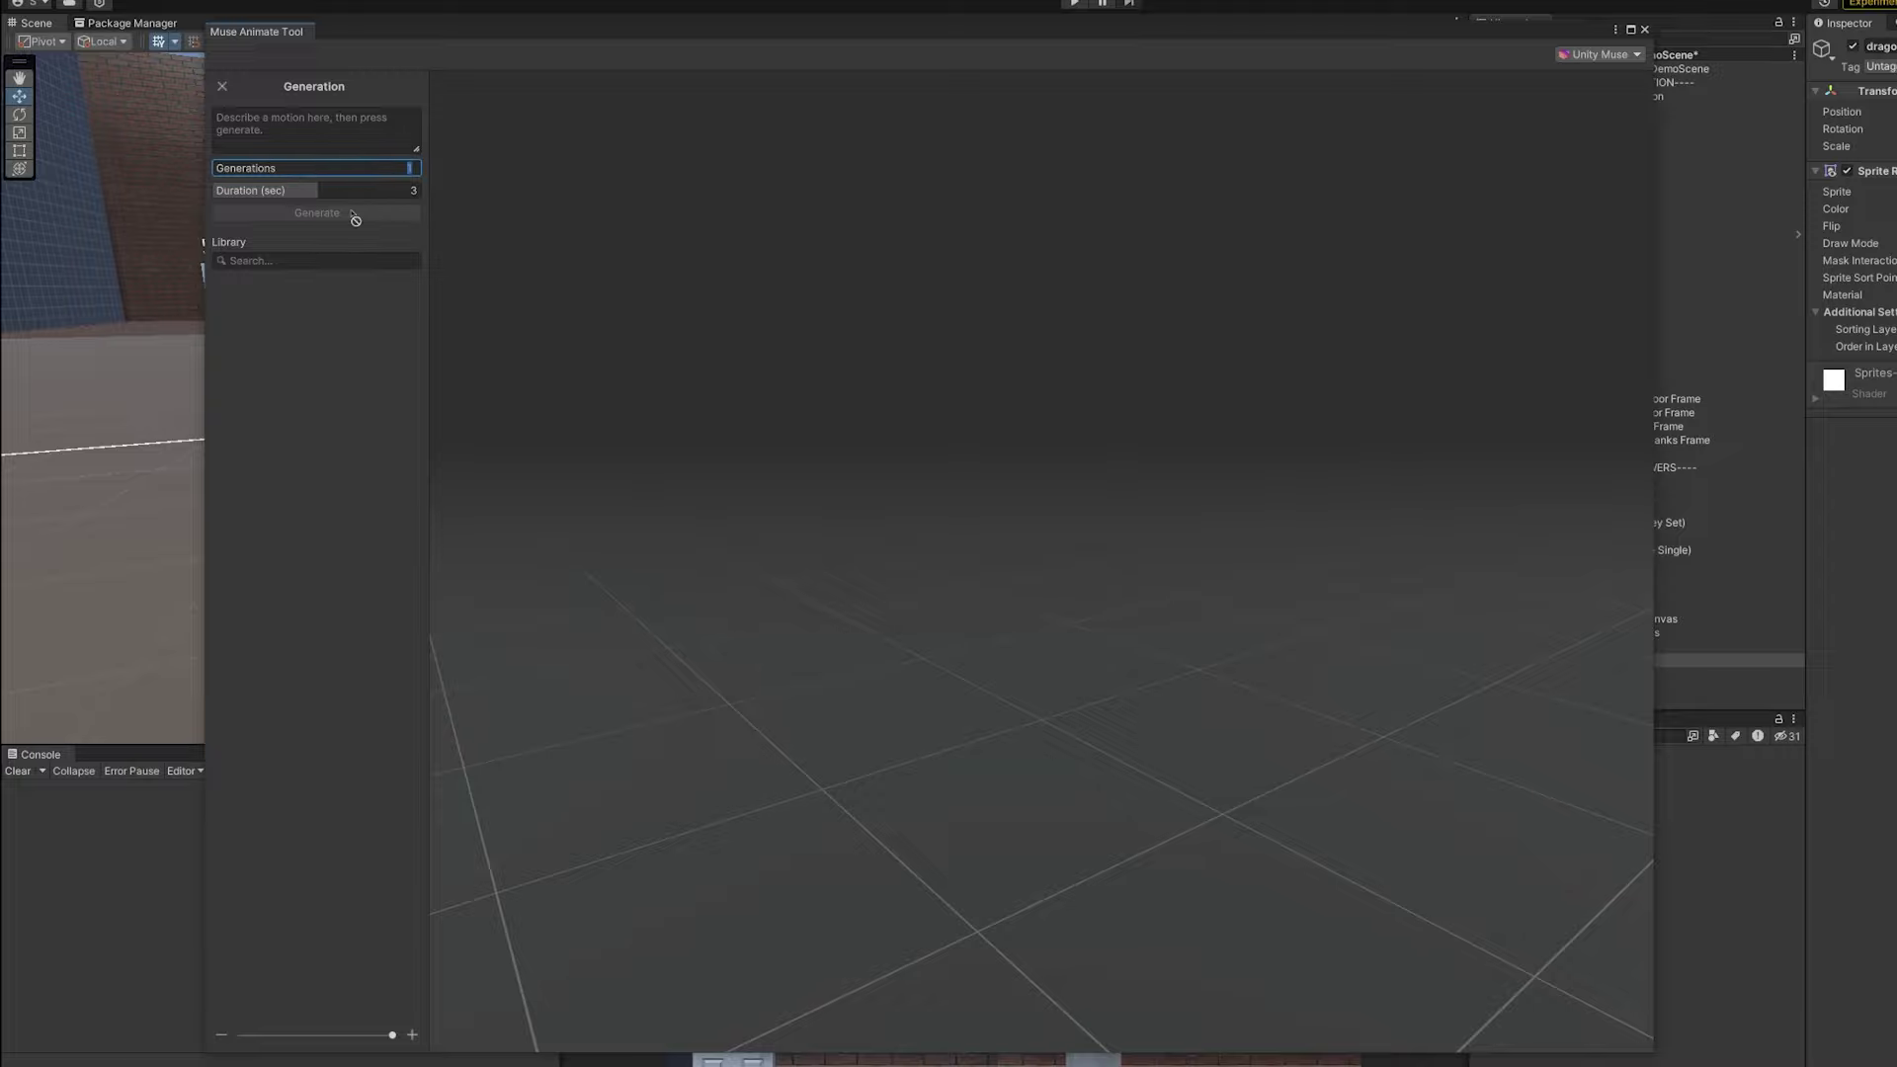
Generate three animations with a 3-second duration from the prompt "human walk"
text(3)
key(Return)
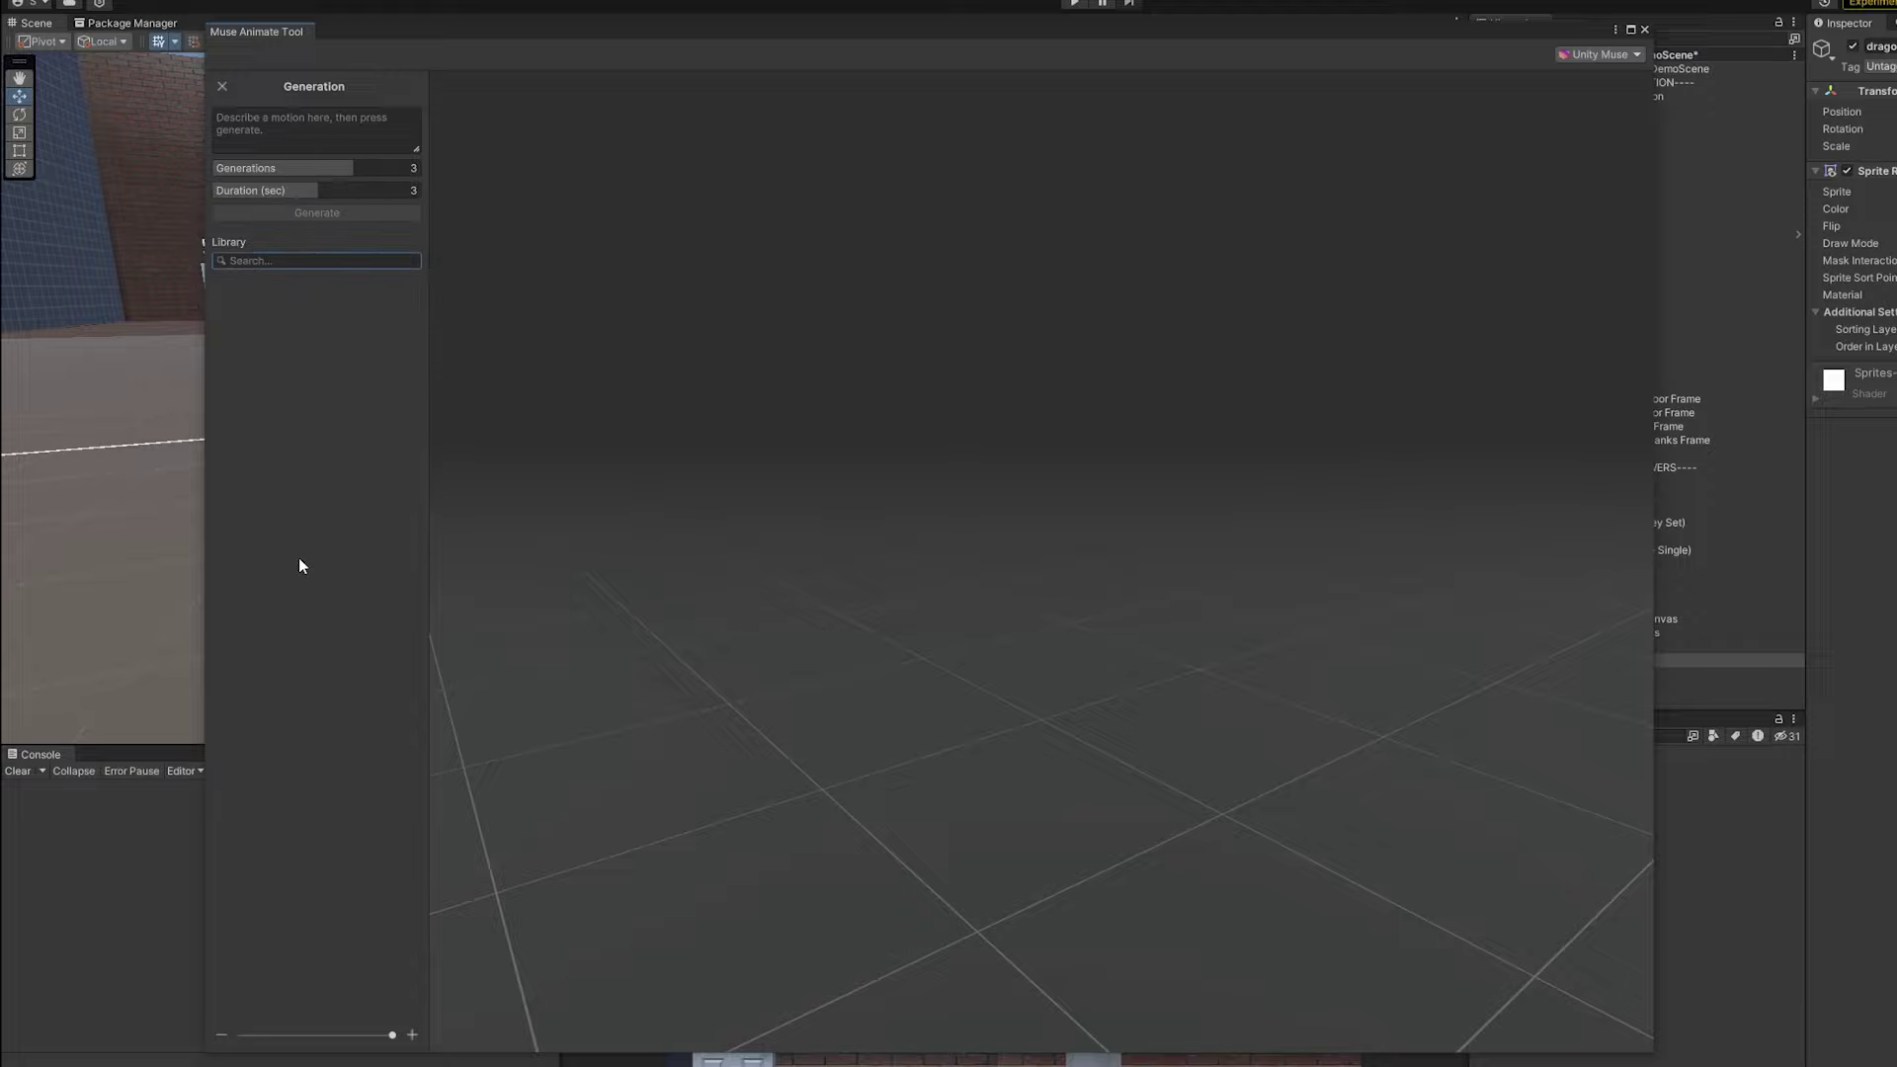
click(307, 130)
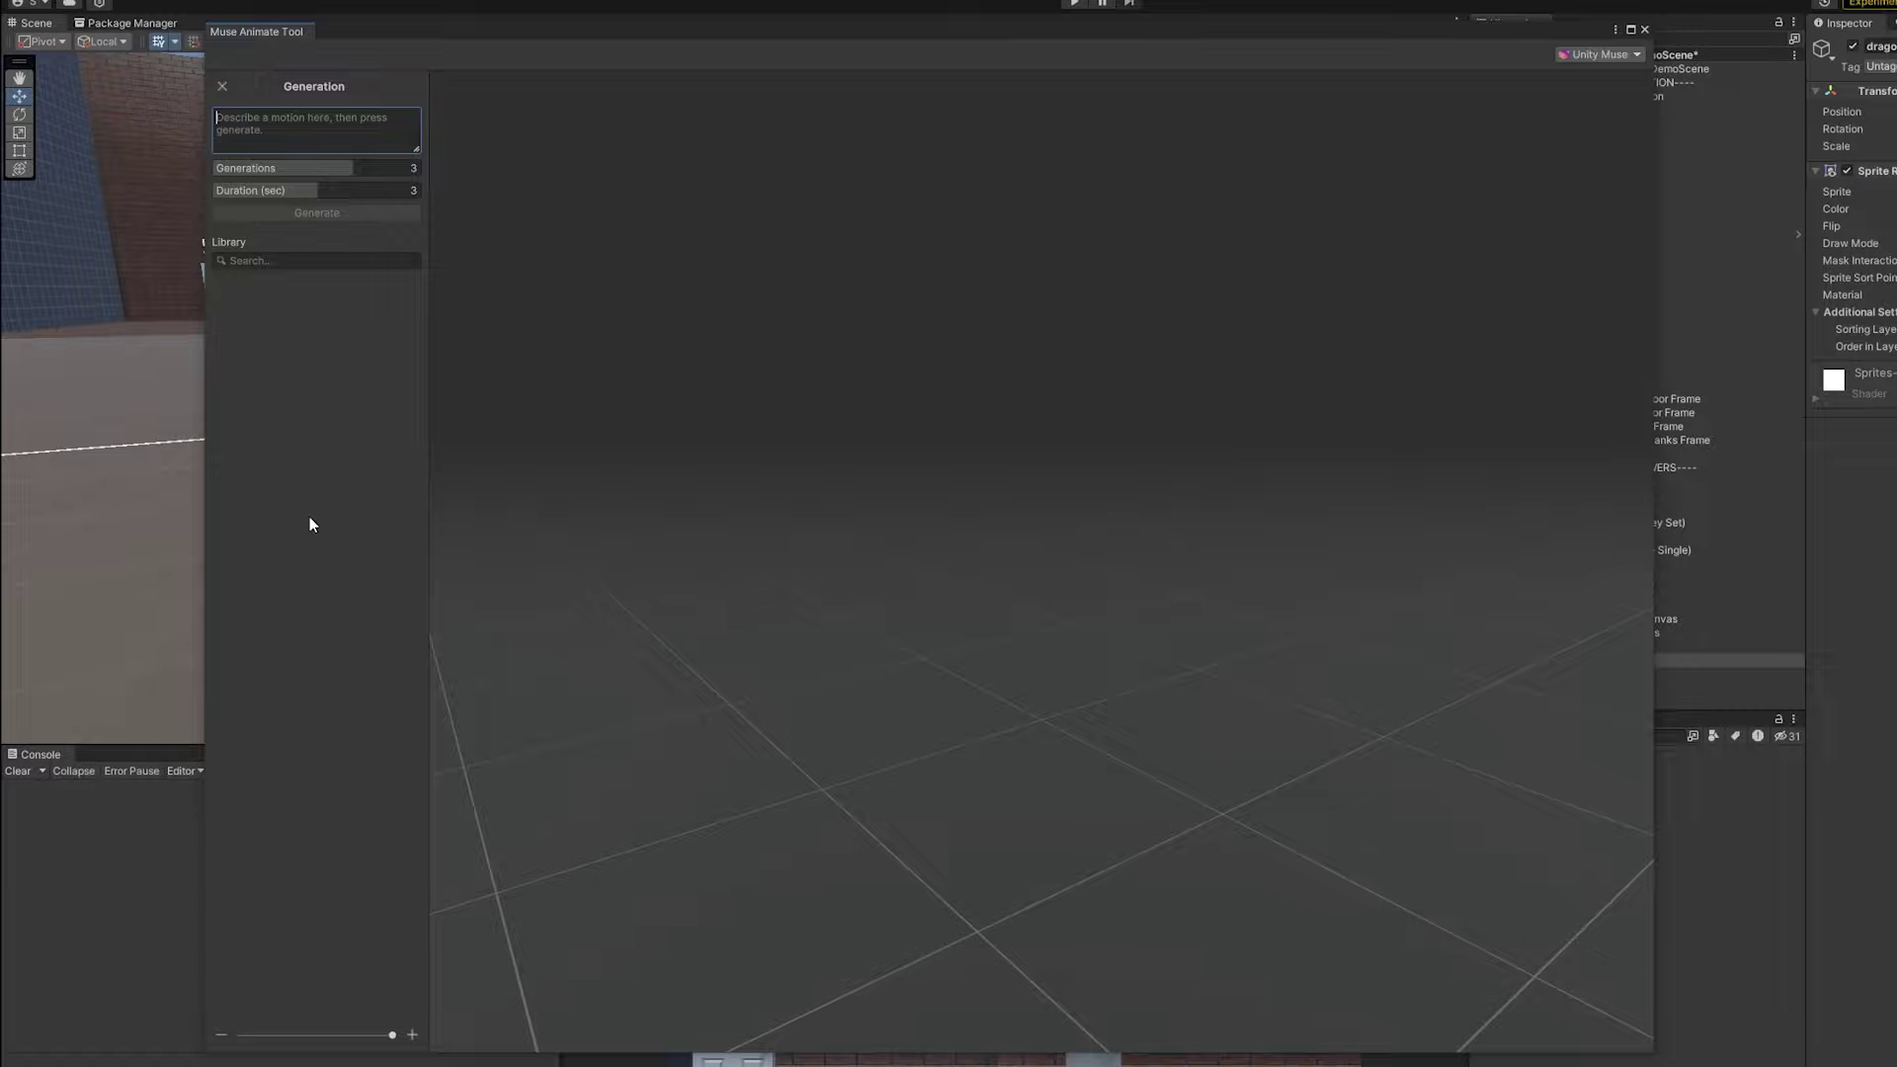
text(human walk)
key(Return)
Make the first finished "human walk" generation editable by converting it to key poses at the default sampling sensitivity
click(264, 465)
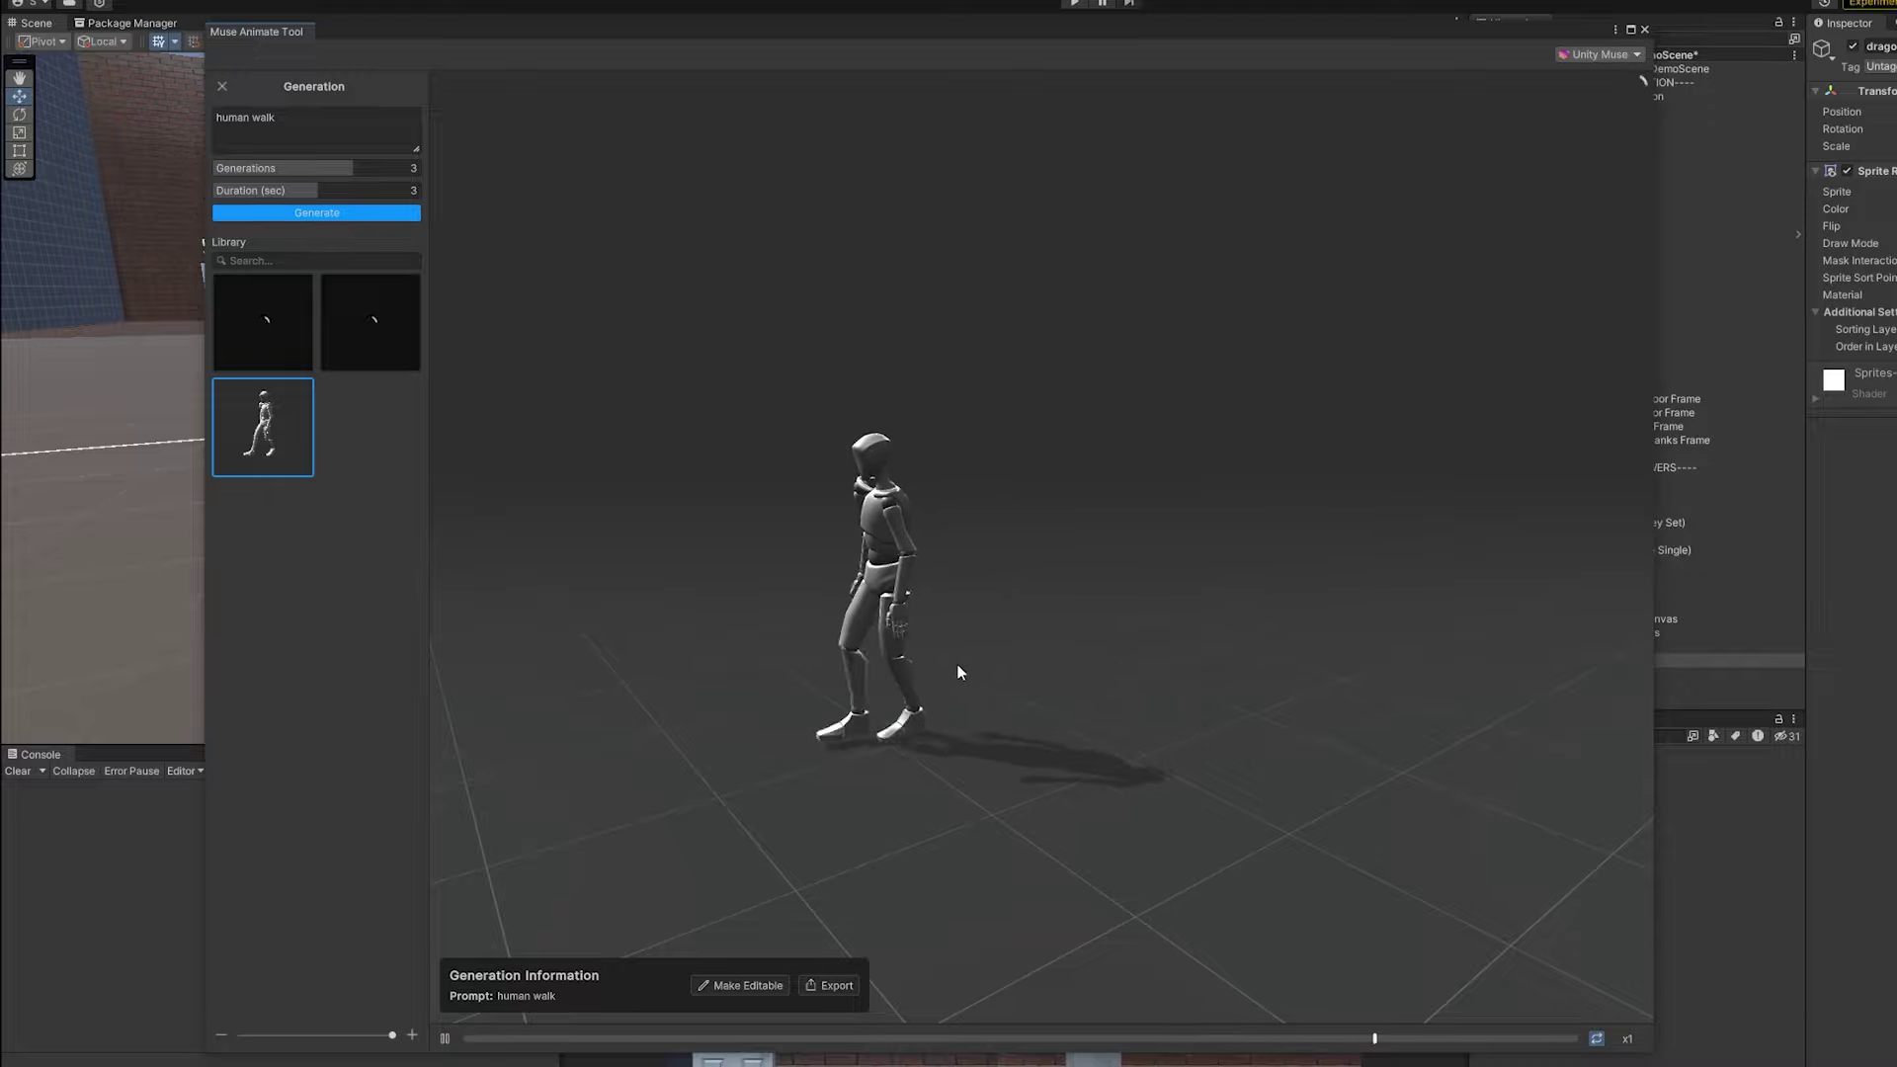
click(732, 985)
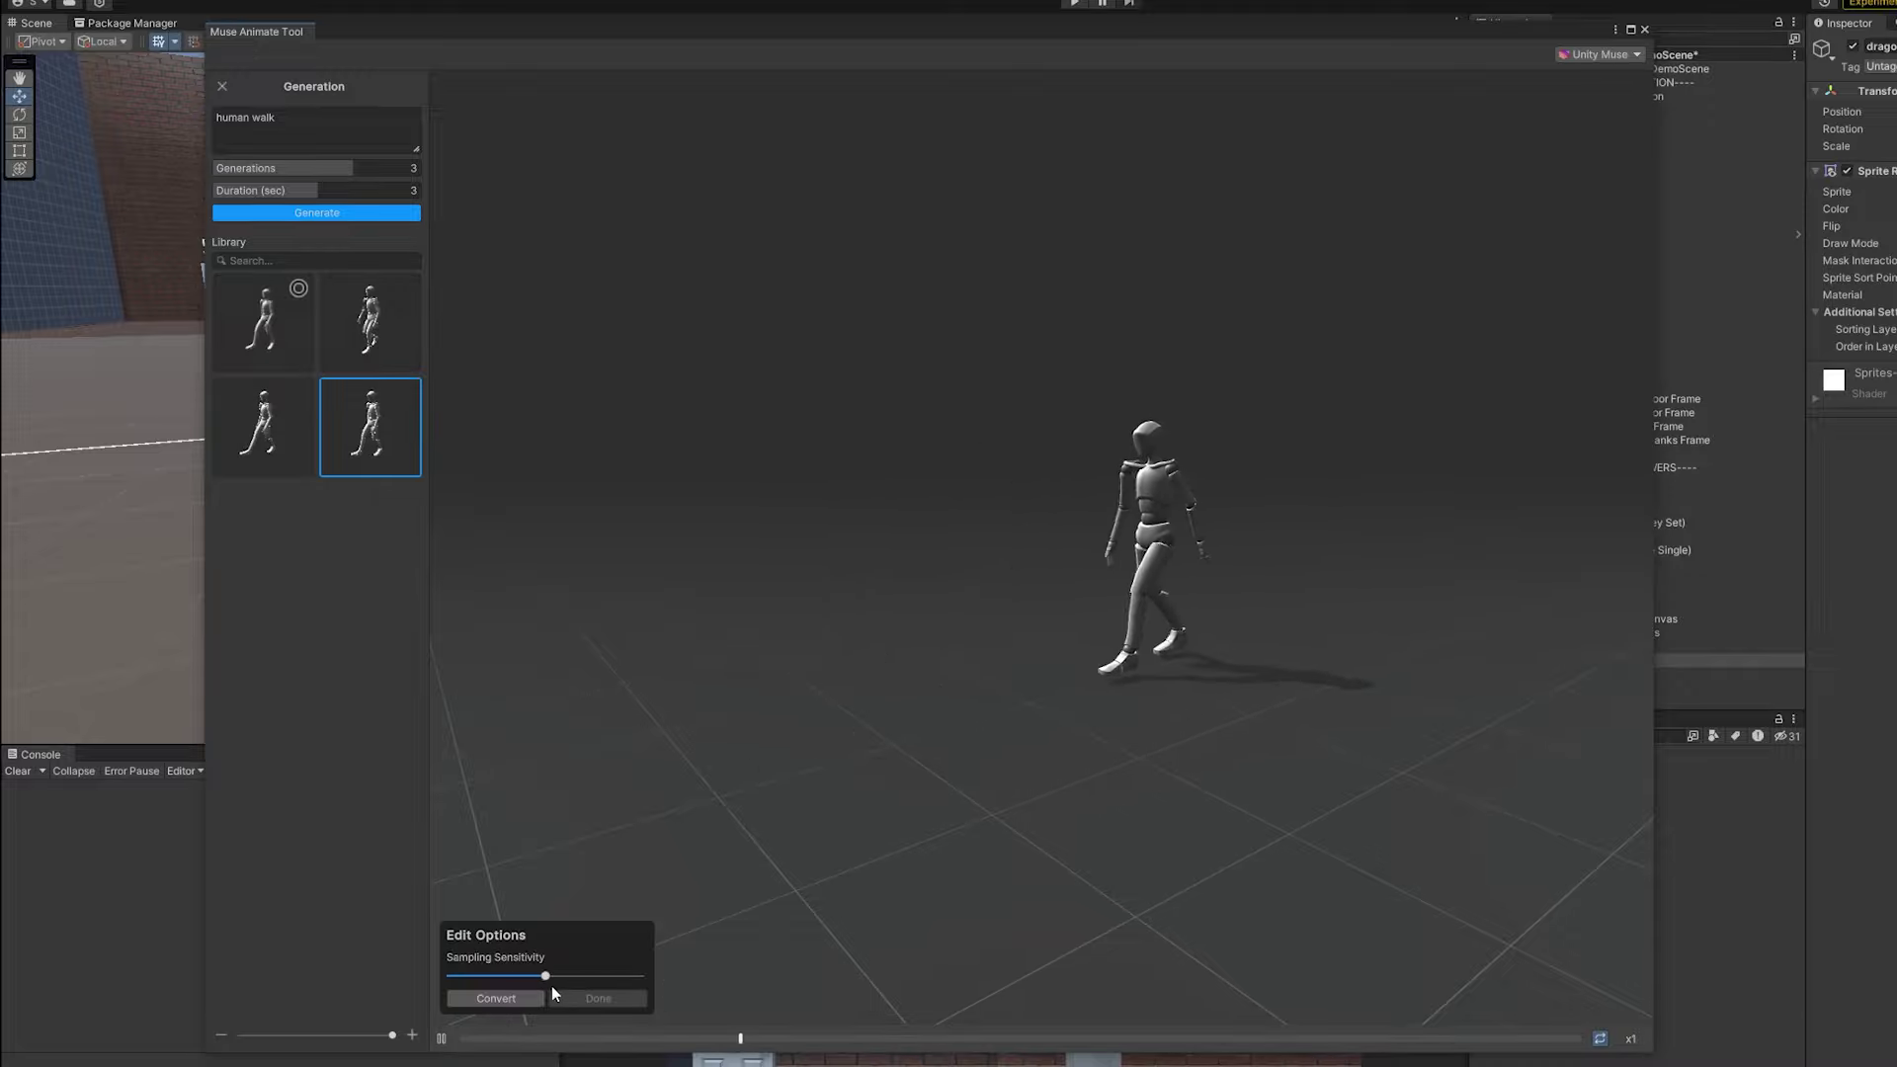
click(508, 999)
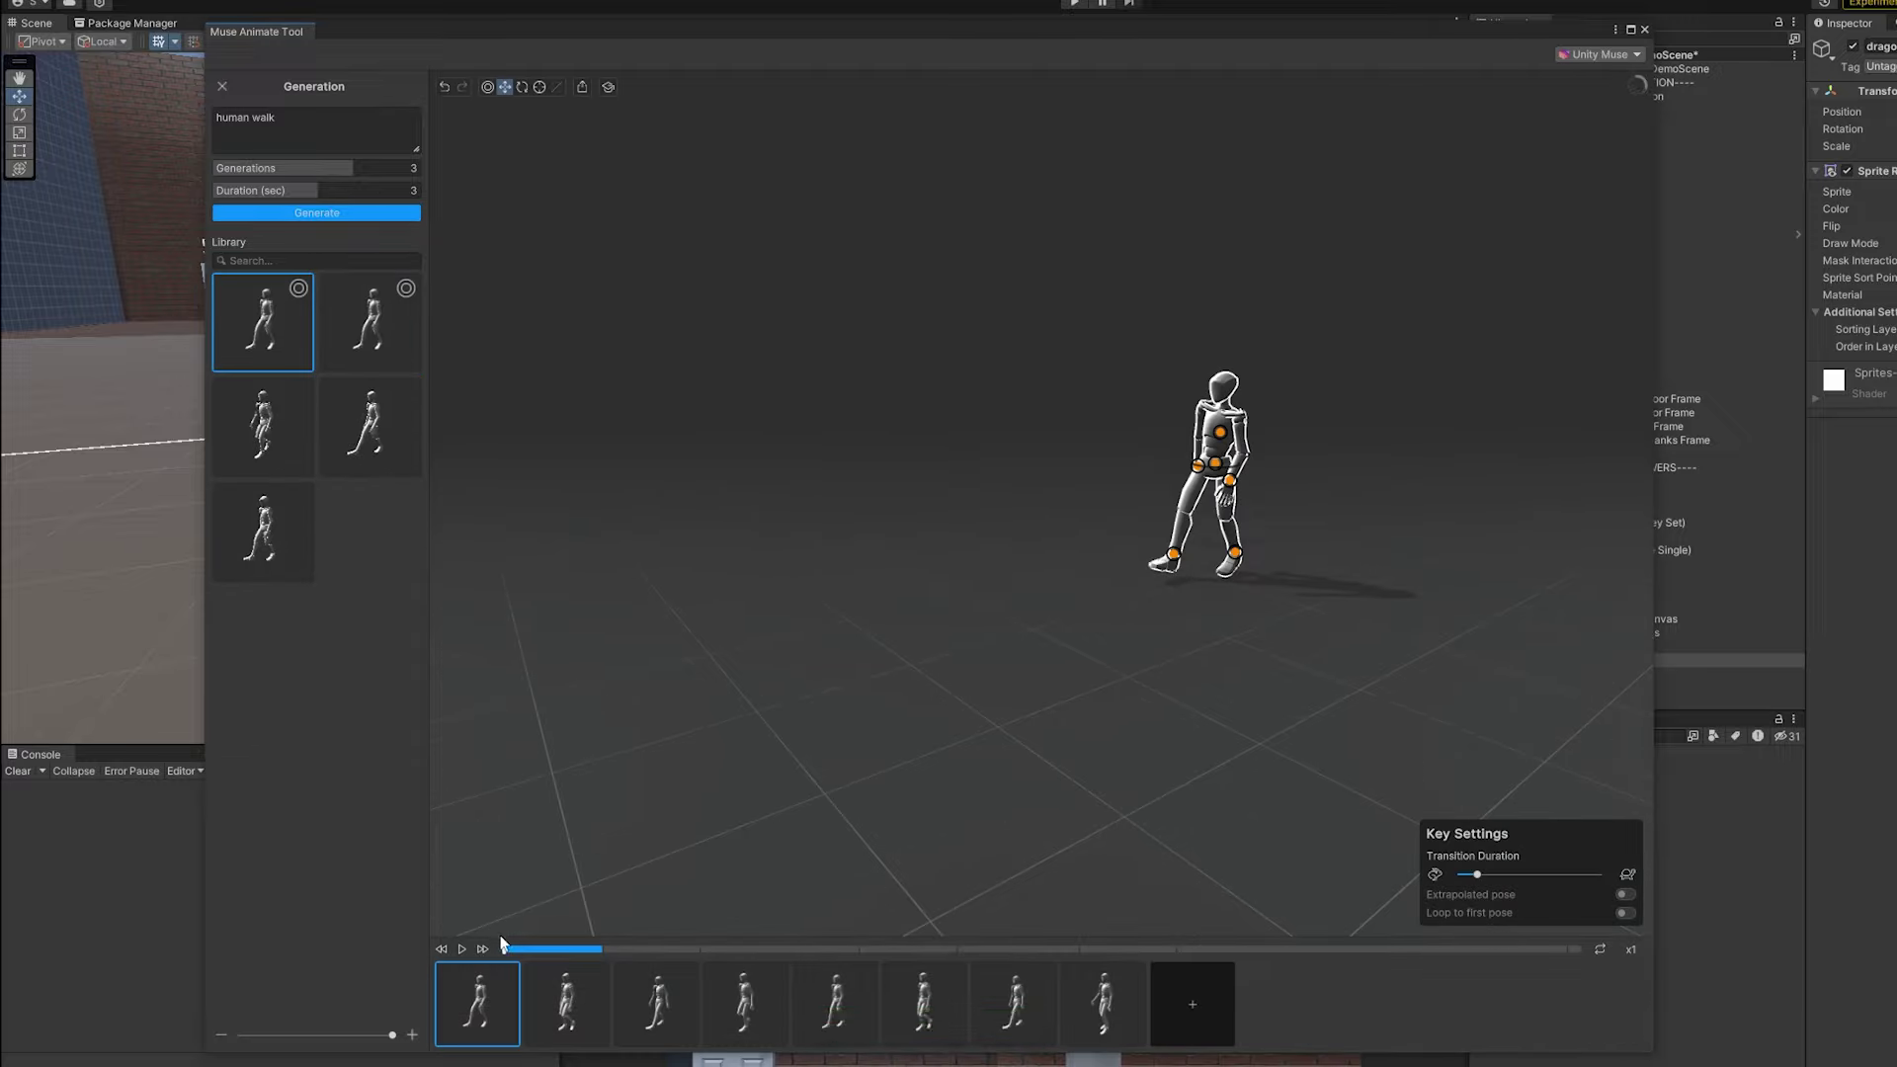
Examine the character's key poses one by one along the converted walk animation's timeline
click(567, 1013)
click(656, 1015)
click(744, 1017)
click(835, 1017)
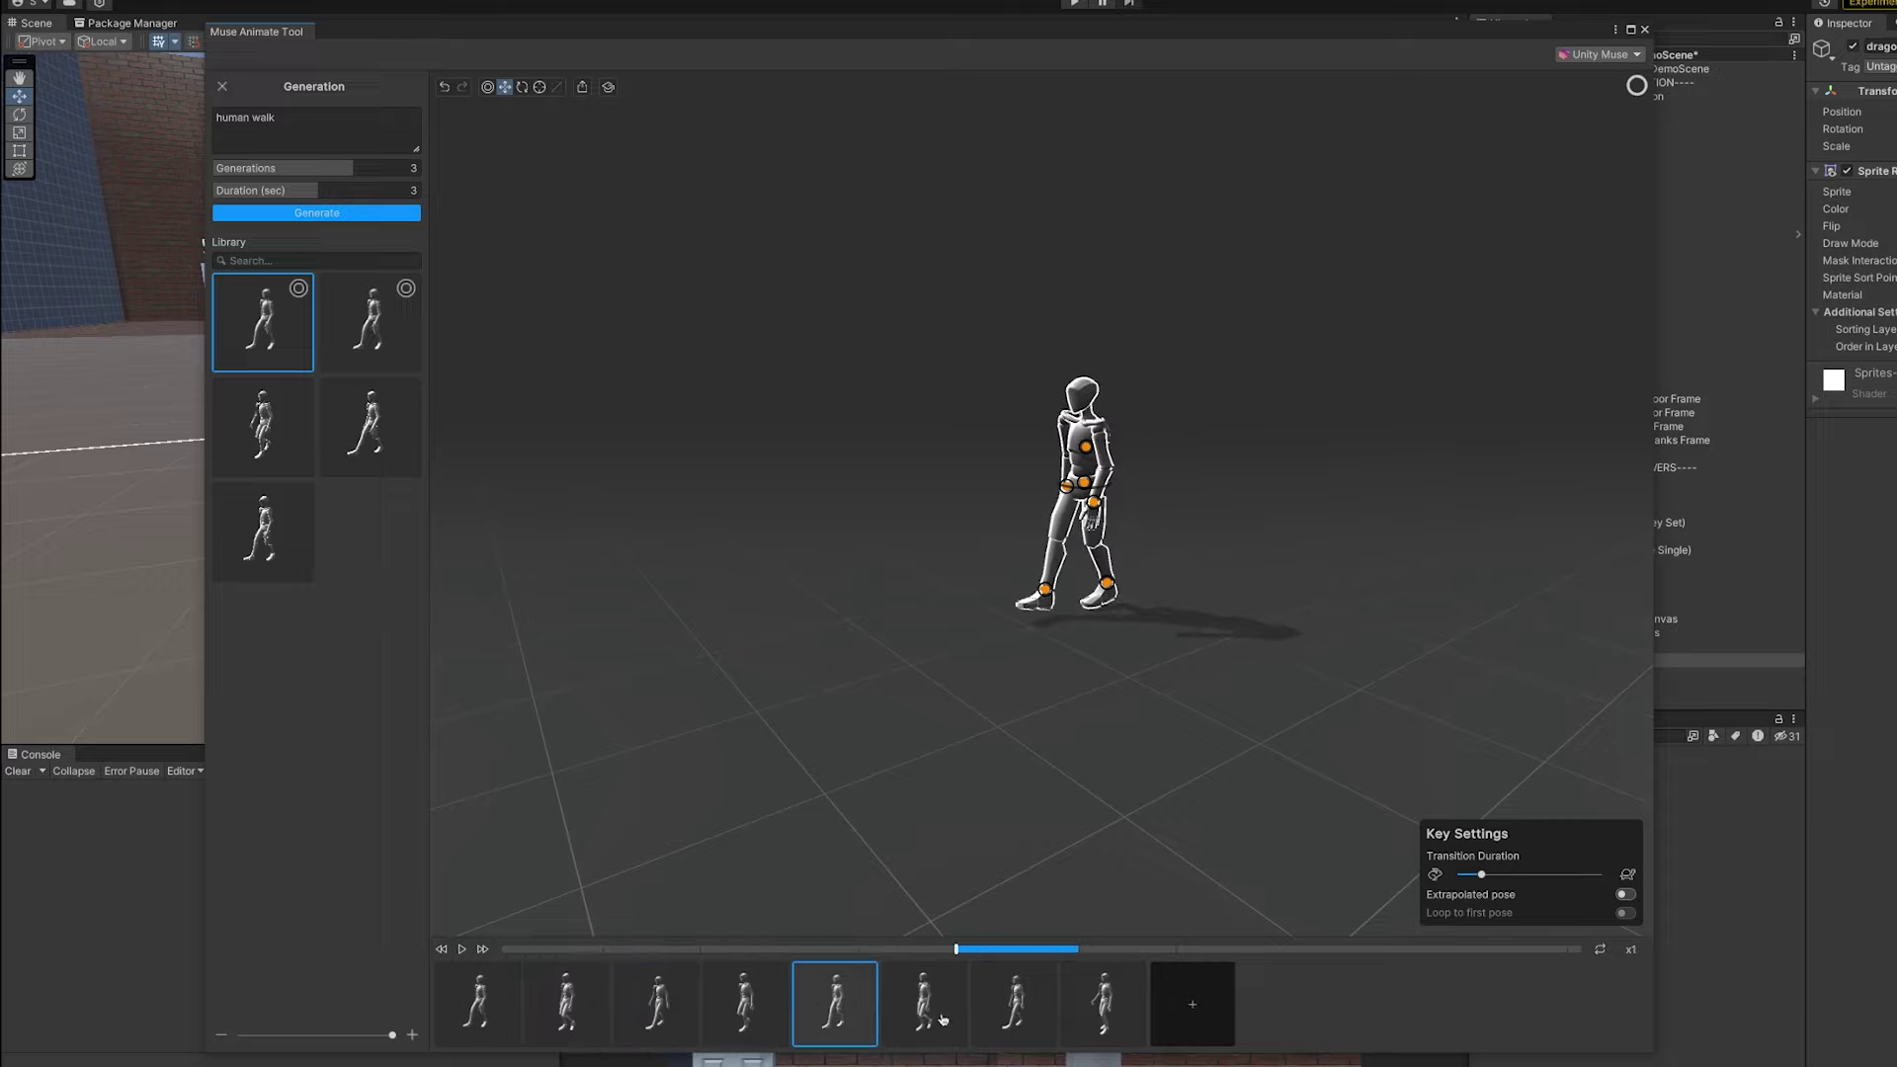
click(924, 1017)
click(1014, 1018)
click(1104, 1018)
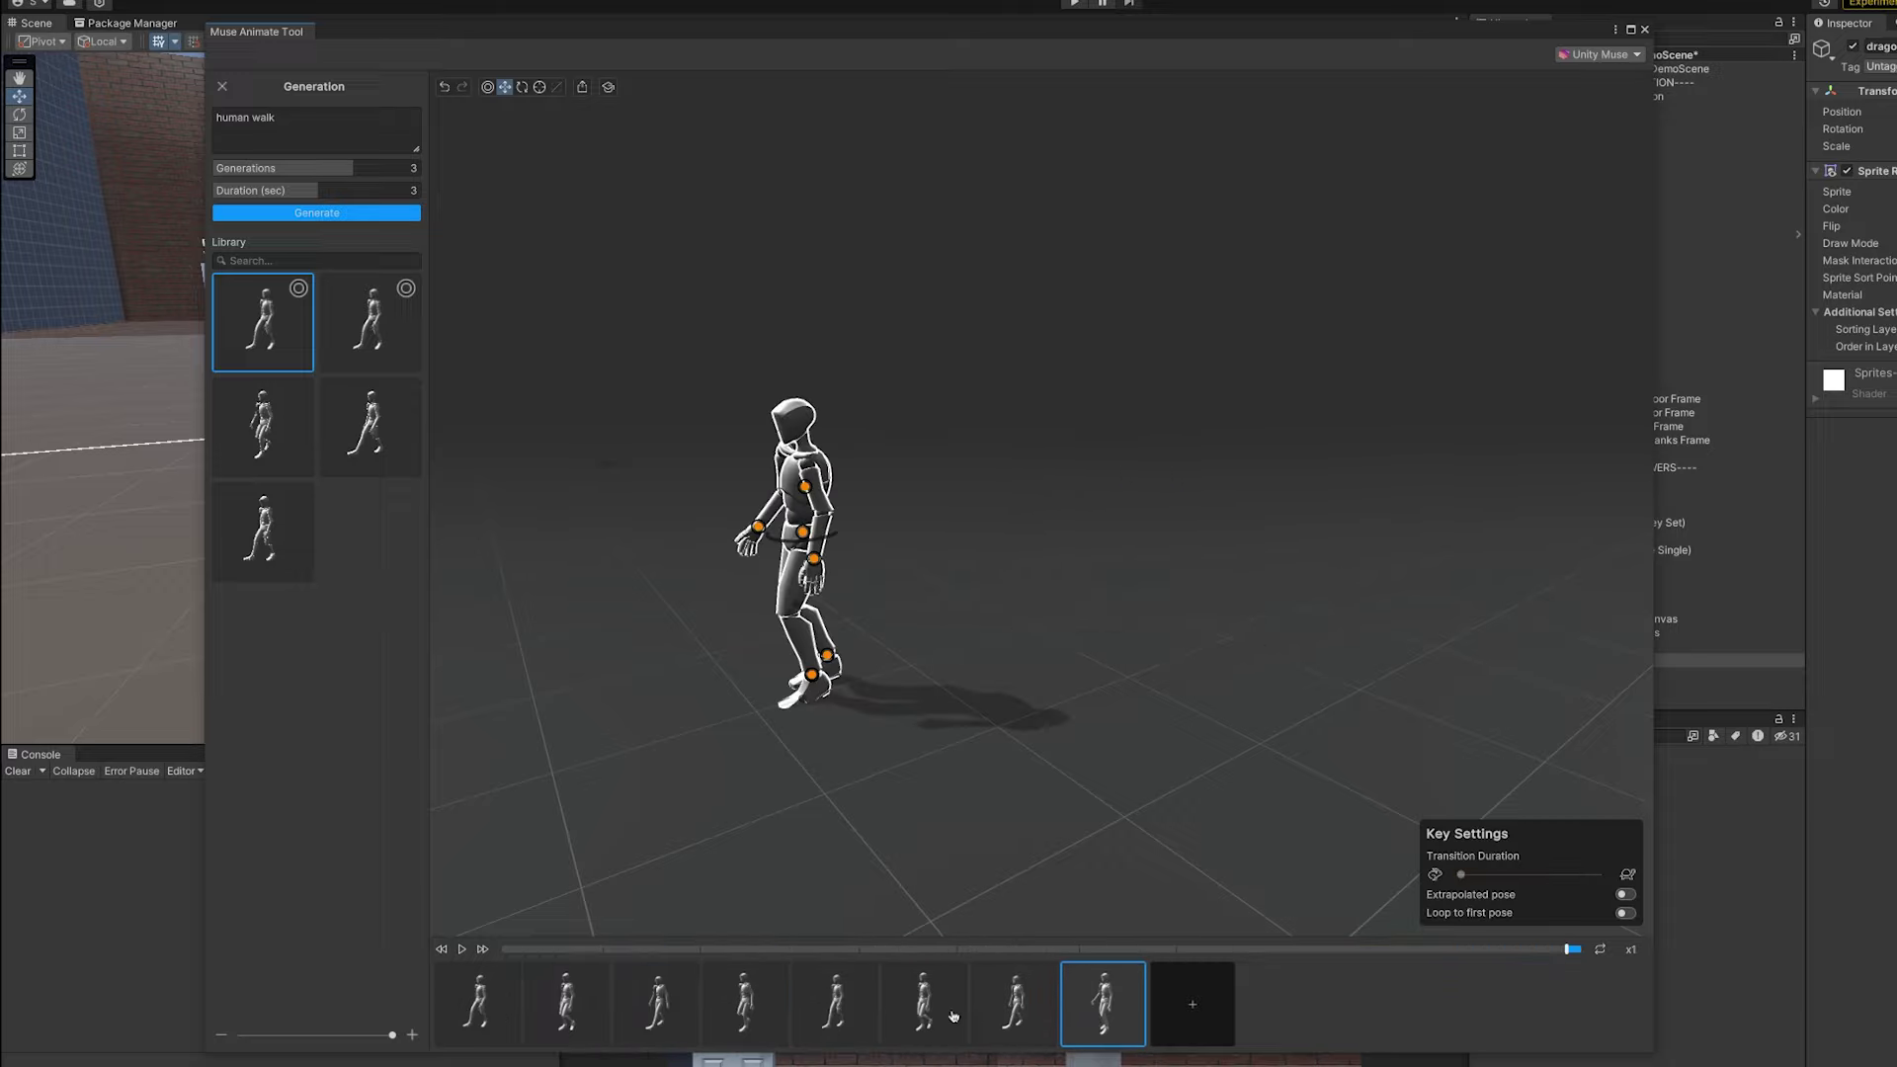
click(783, 1006)
Bend the character's torso forward in the third key pose and play back the edited animation
click(656, 1008)
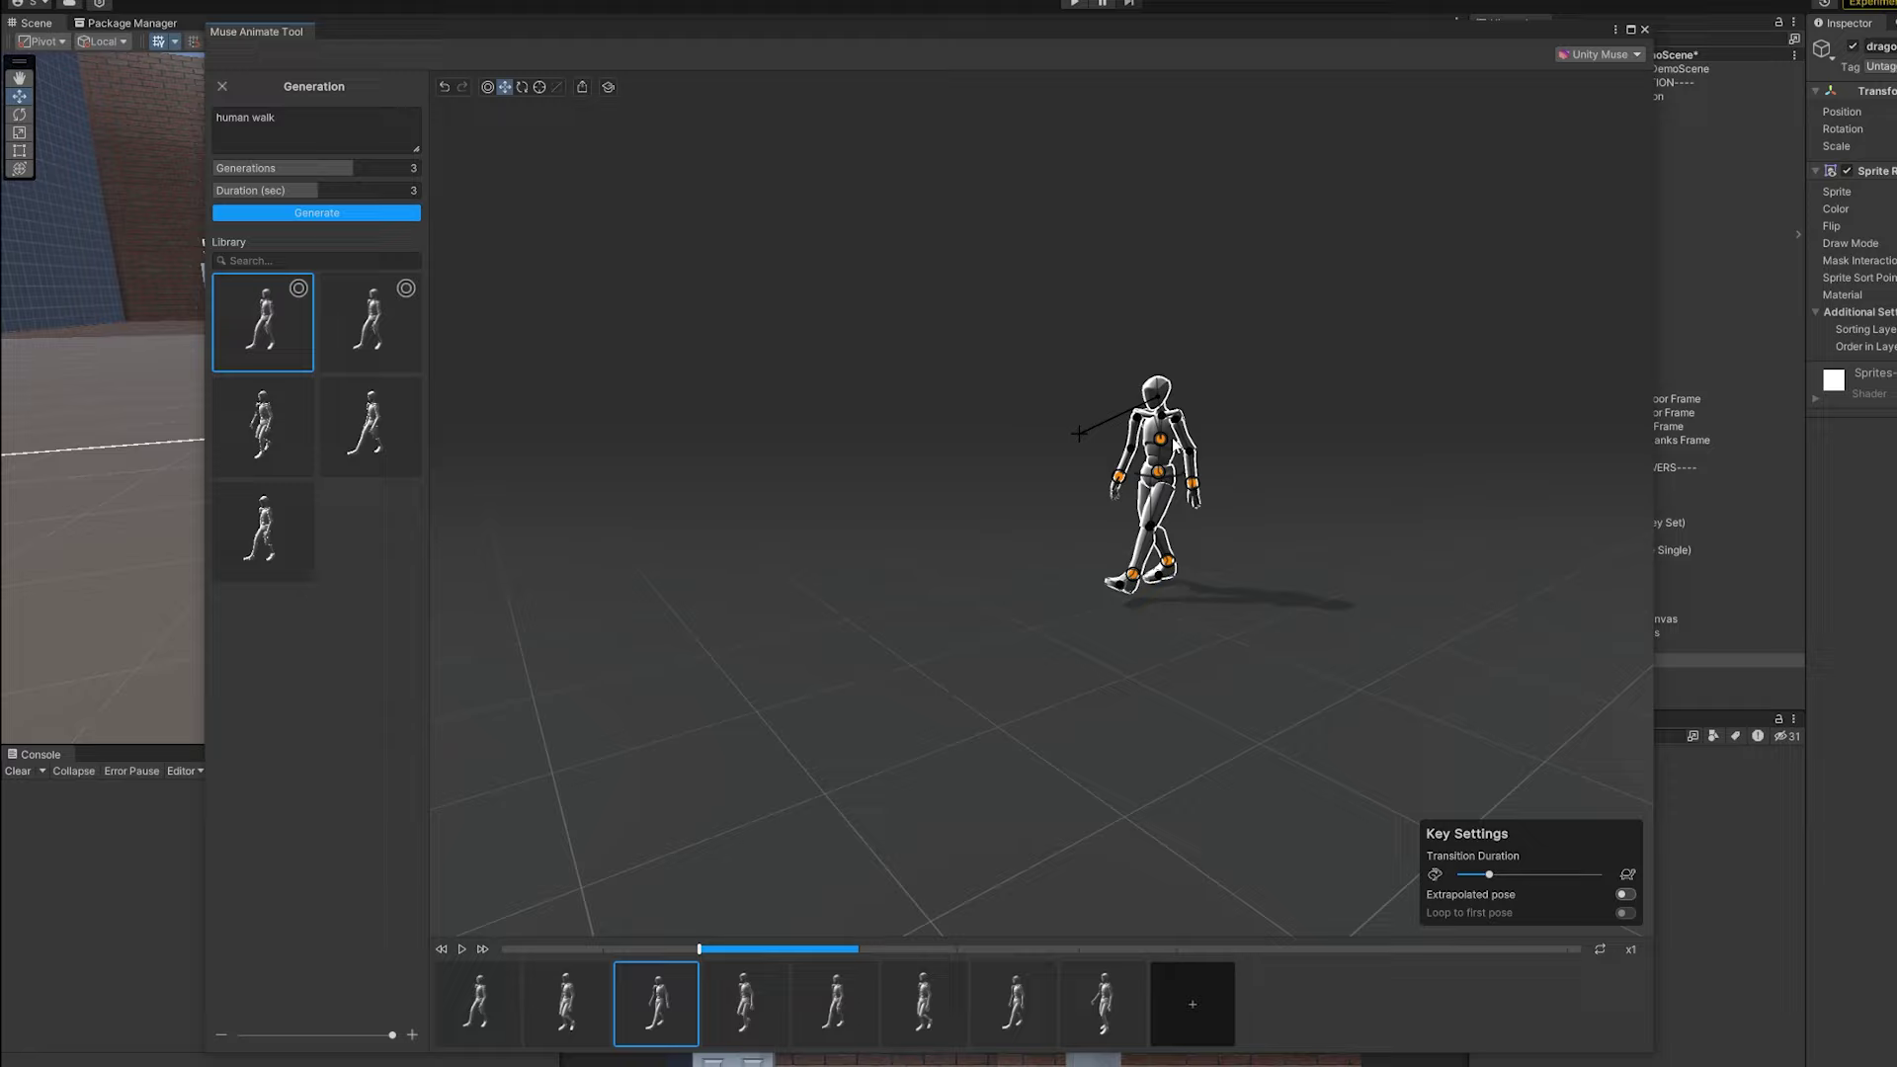
click(1161, 439)
drag(1117, 447, 1099, 464)
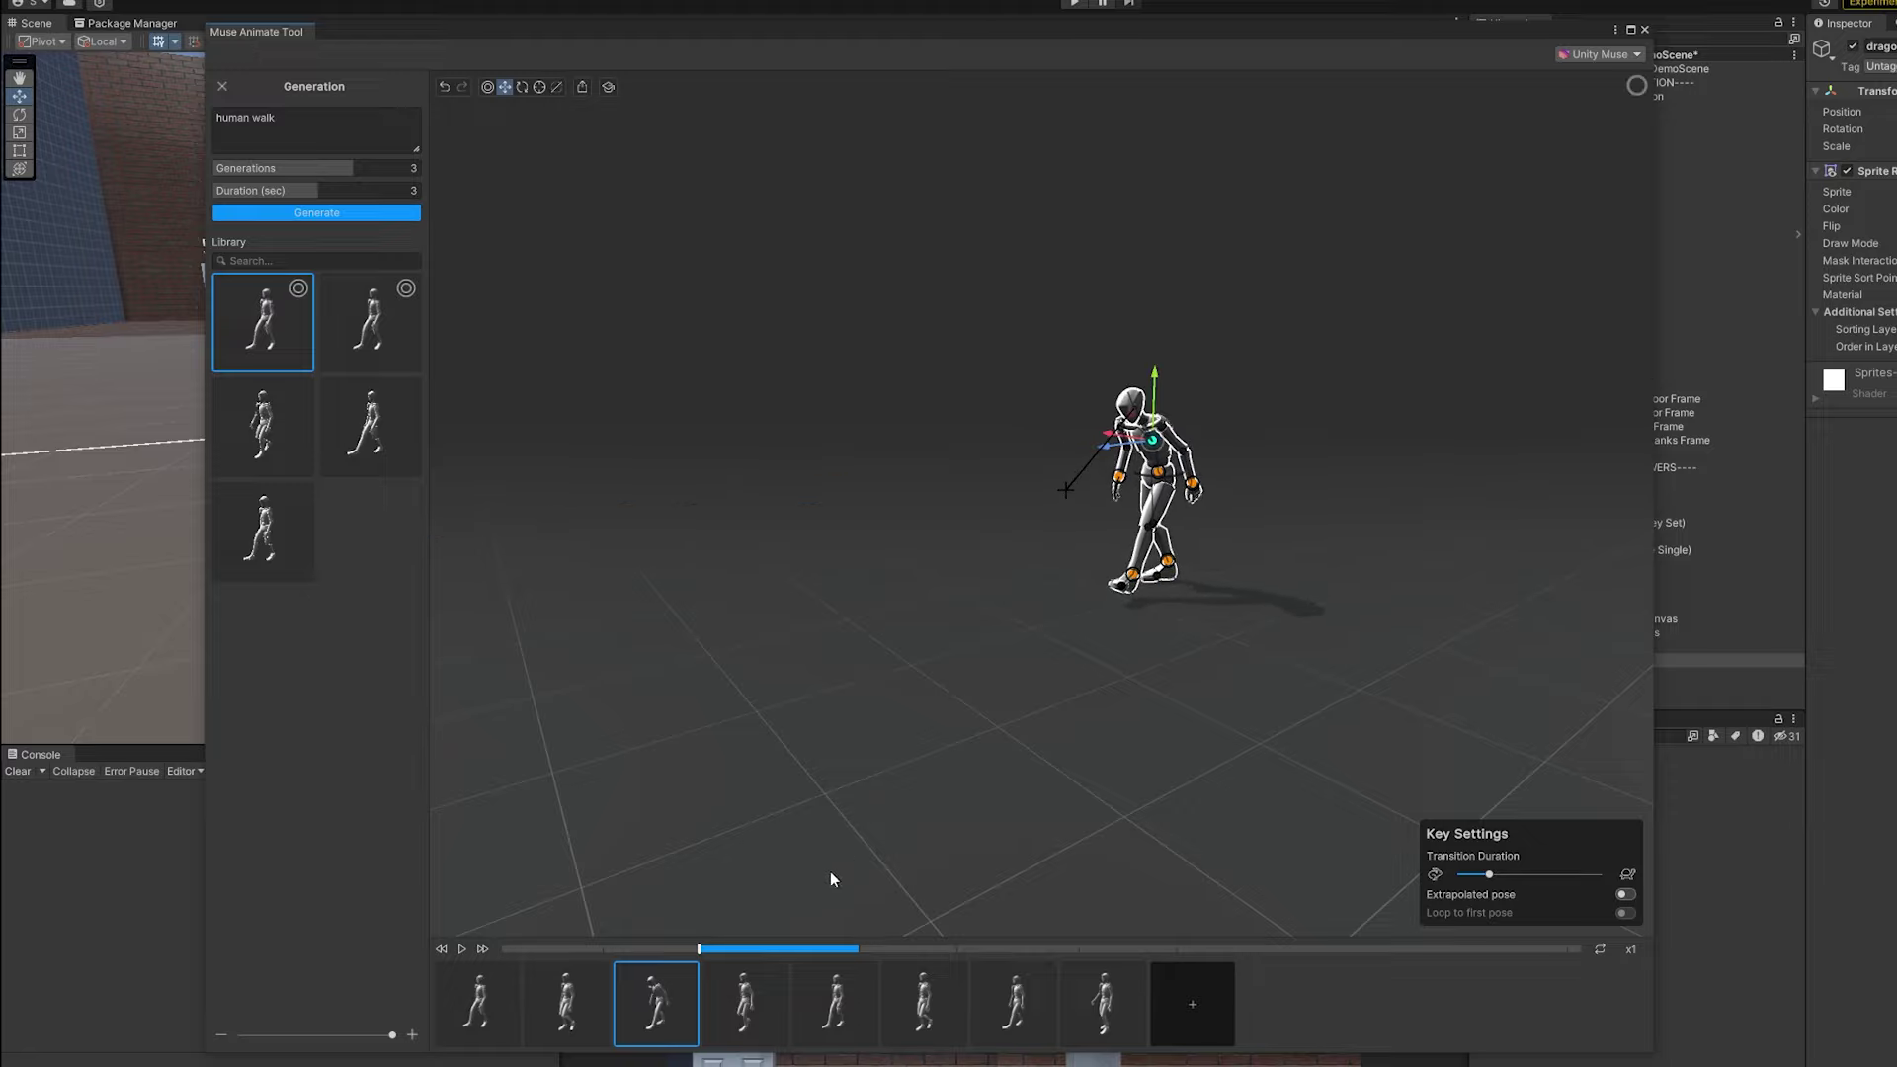
click(461, 948)
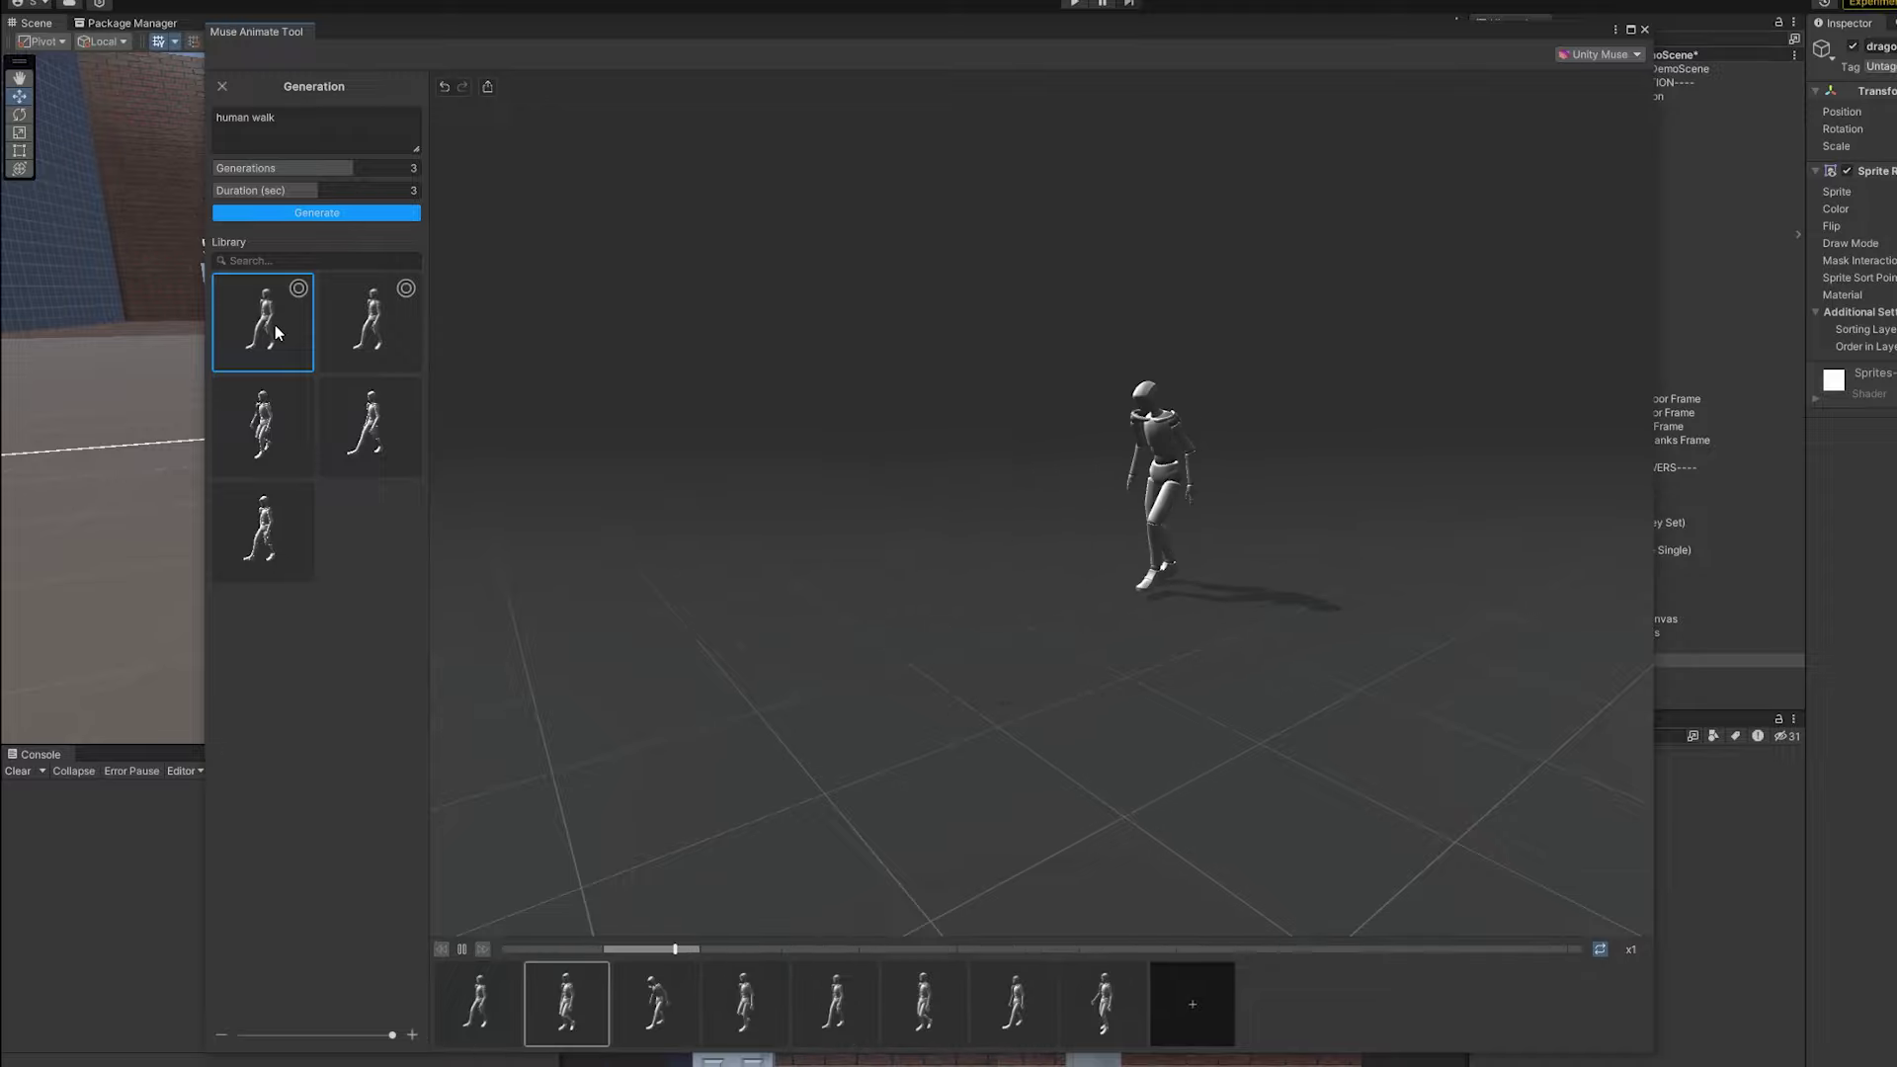
click(460, 950)
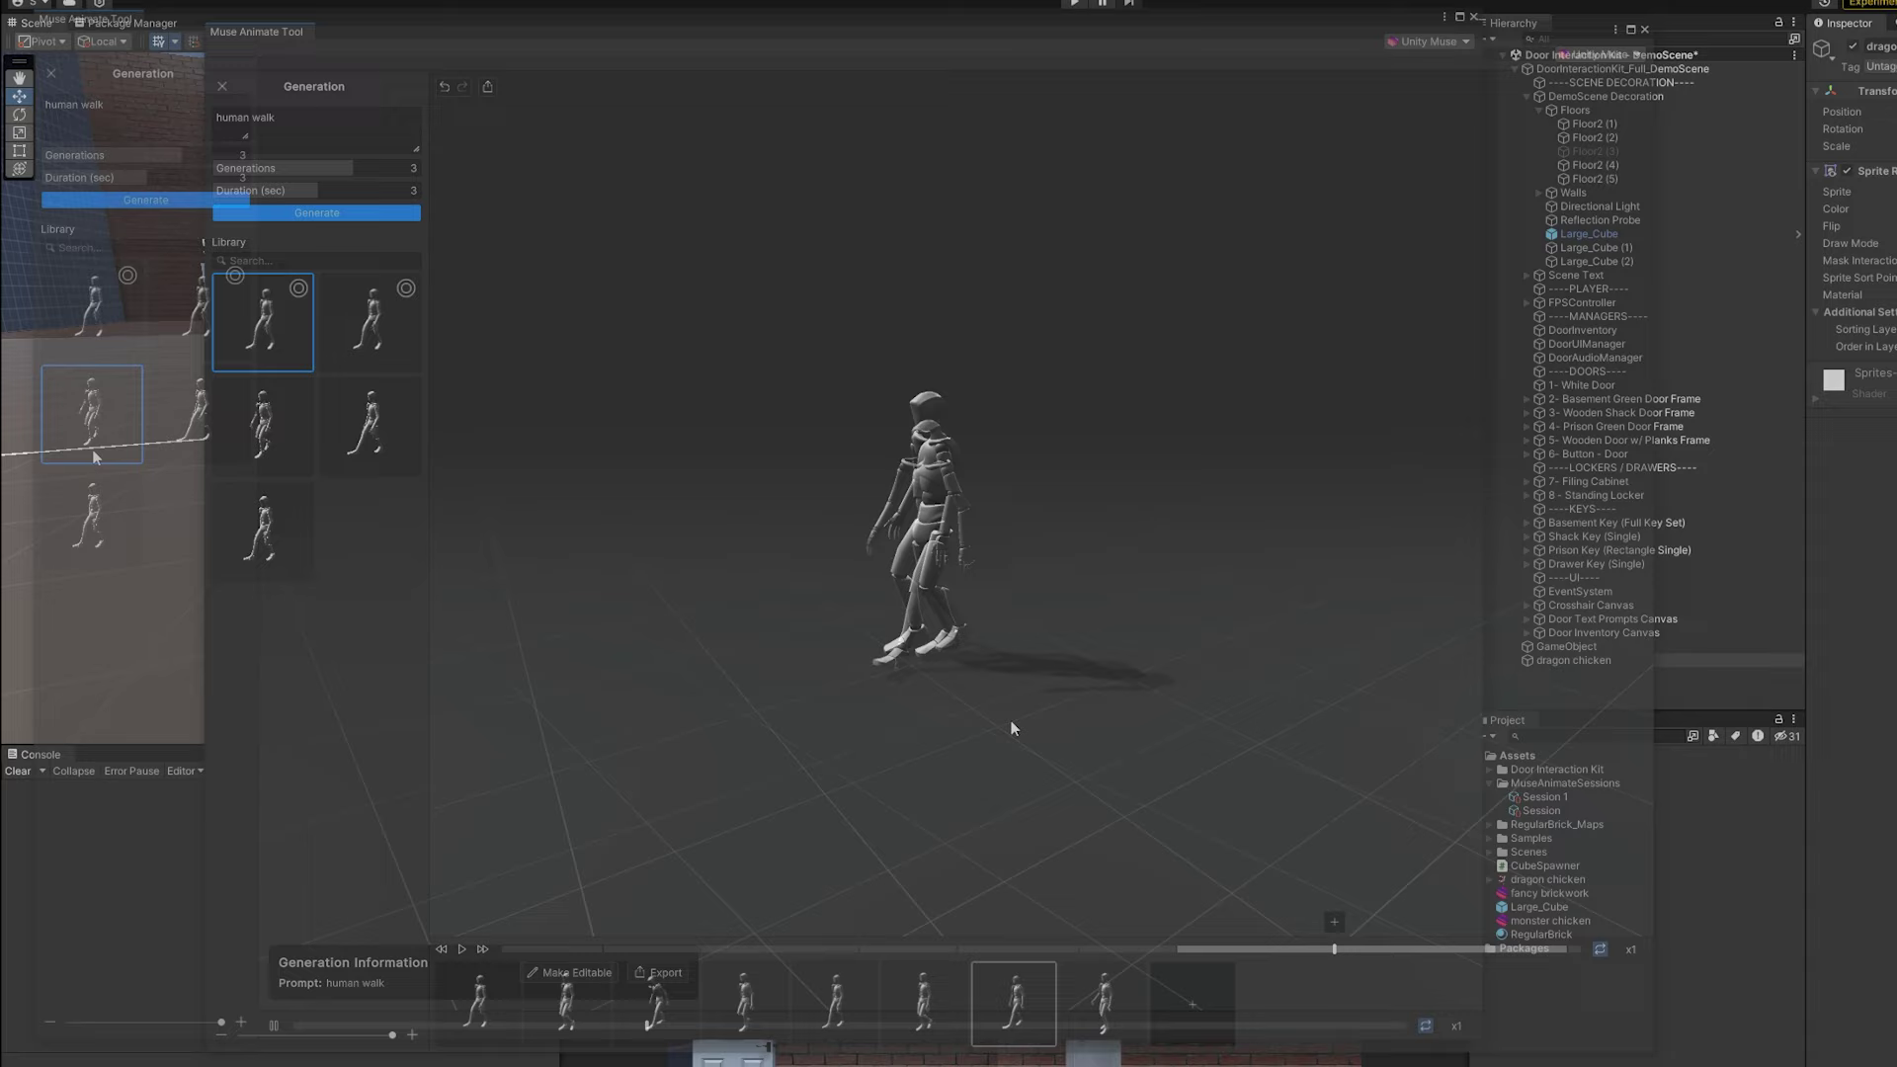
Export the third "human walk" clip in the library to the Assets folder as WalkAnimation and inspect its preview from several angles
click(91, 413)
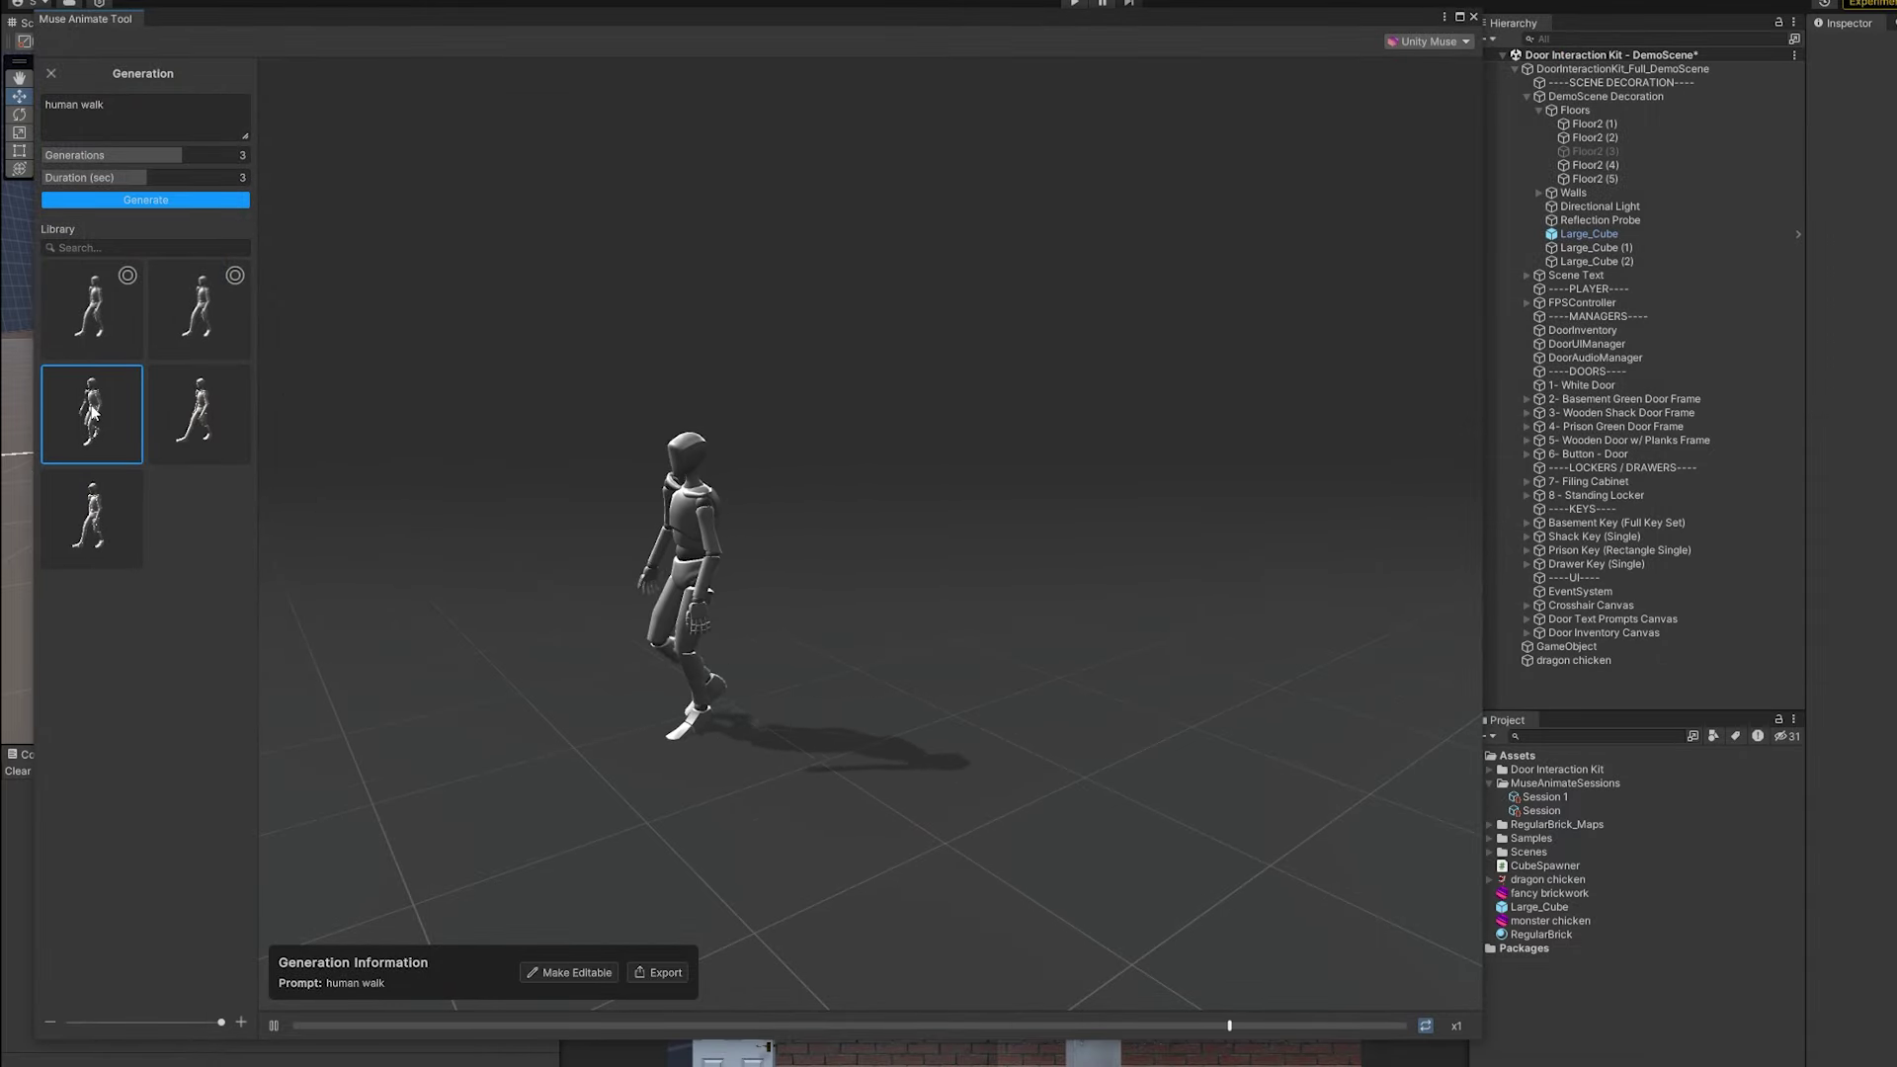
right_click(92, 413)
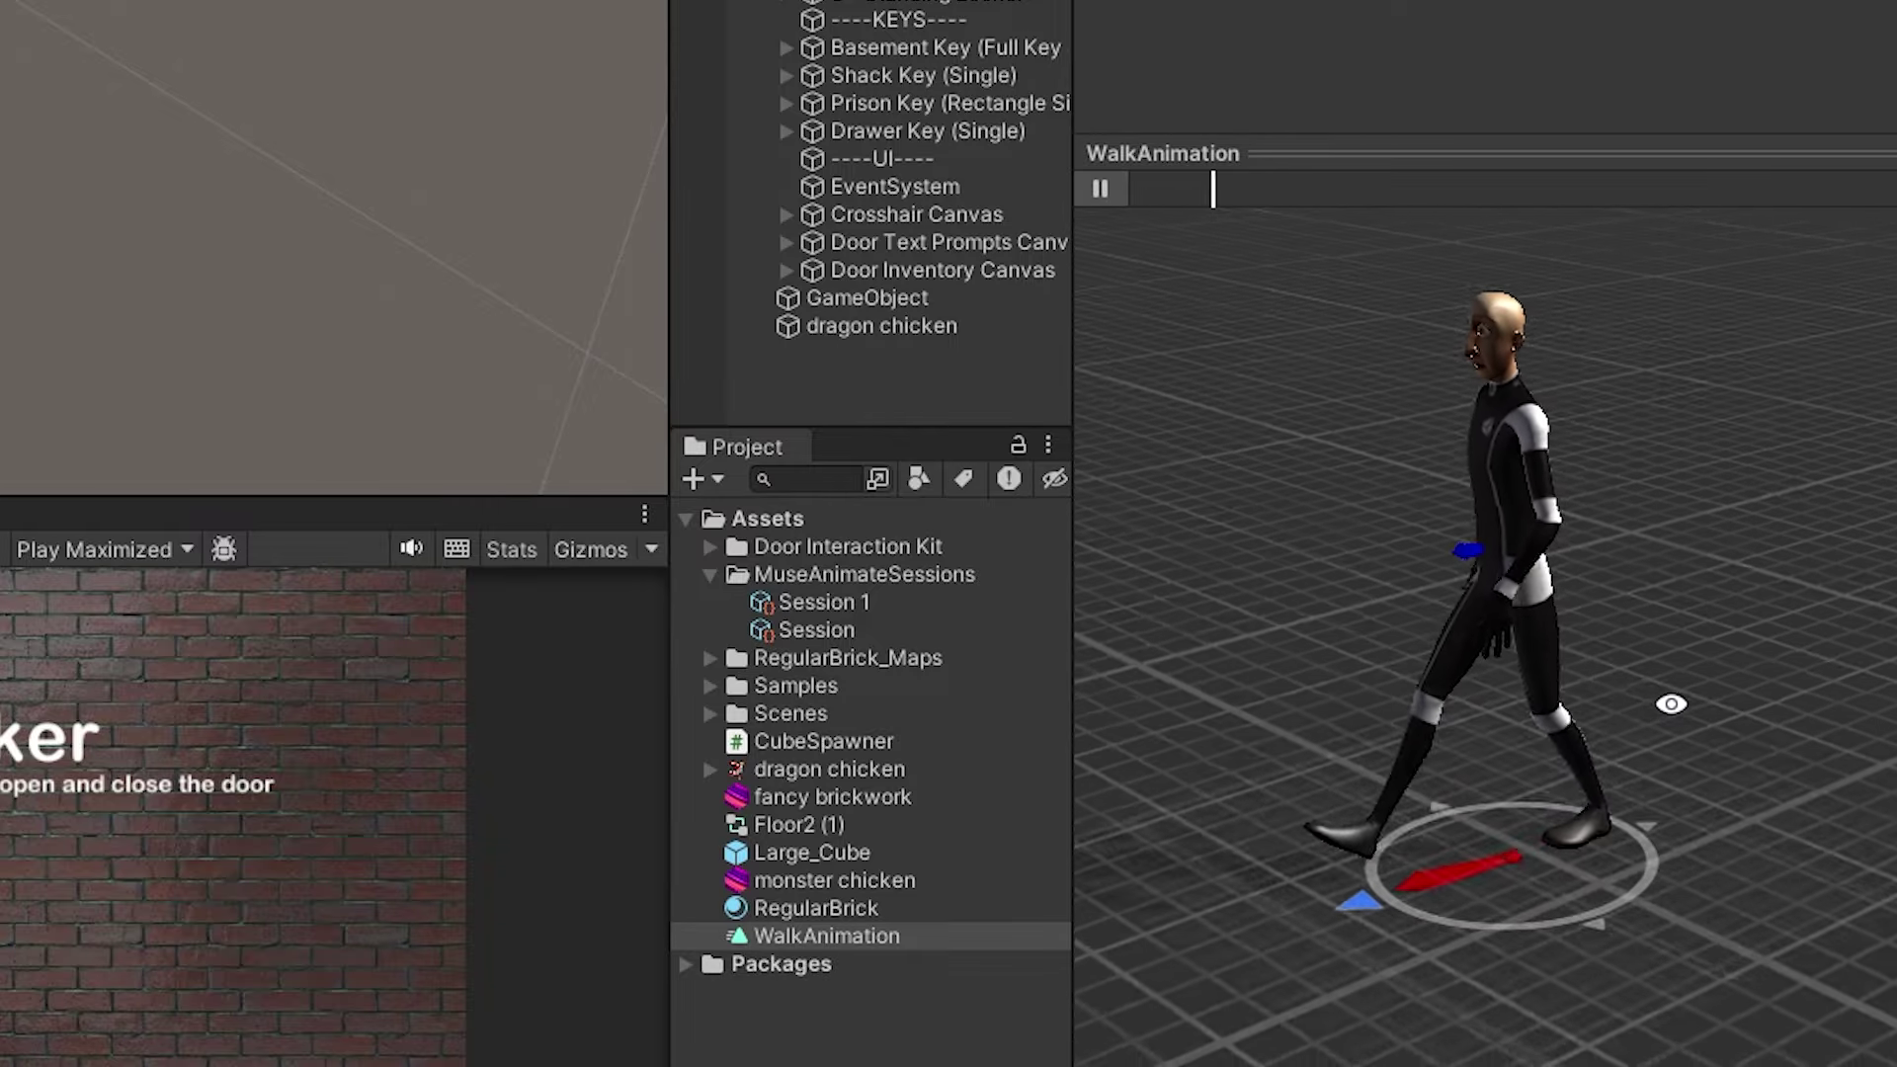
drag(1671, 704, 1745, 713)
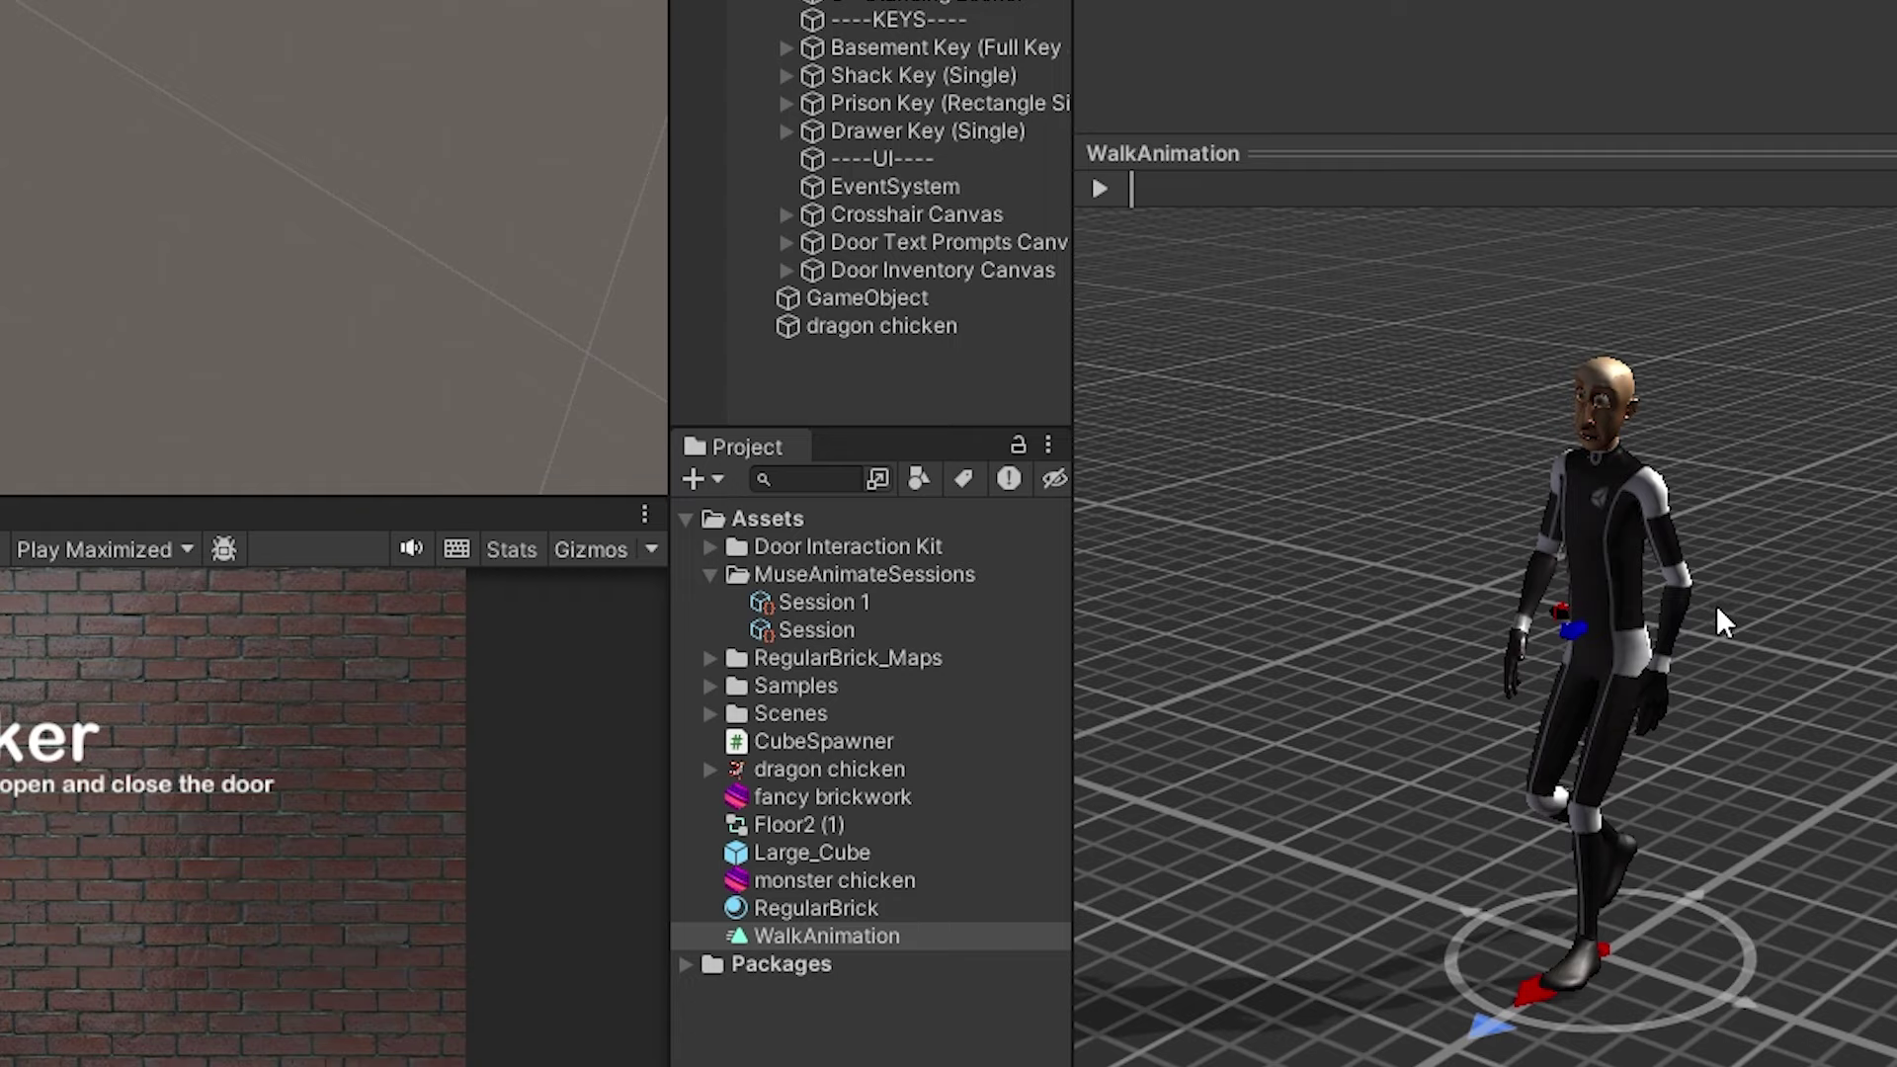
drag(1717, 609, 1613, 561)
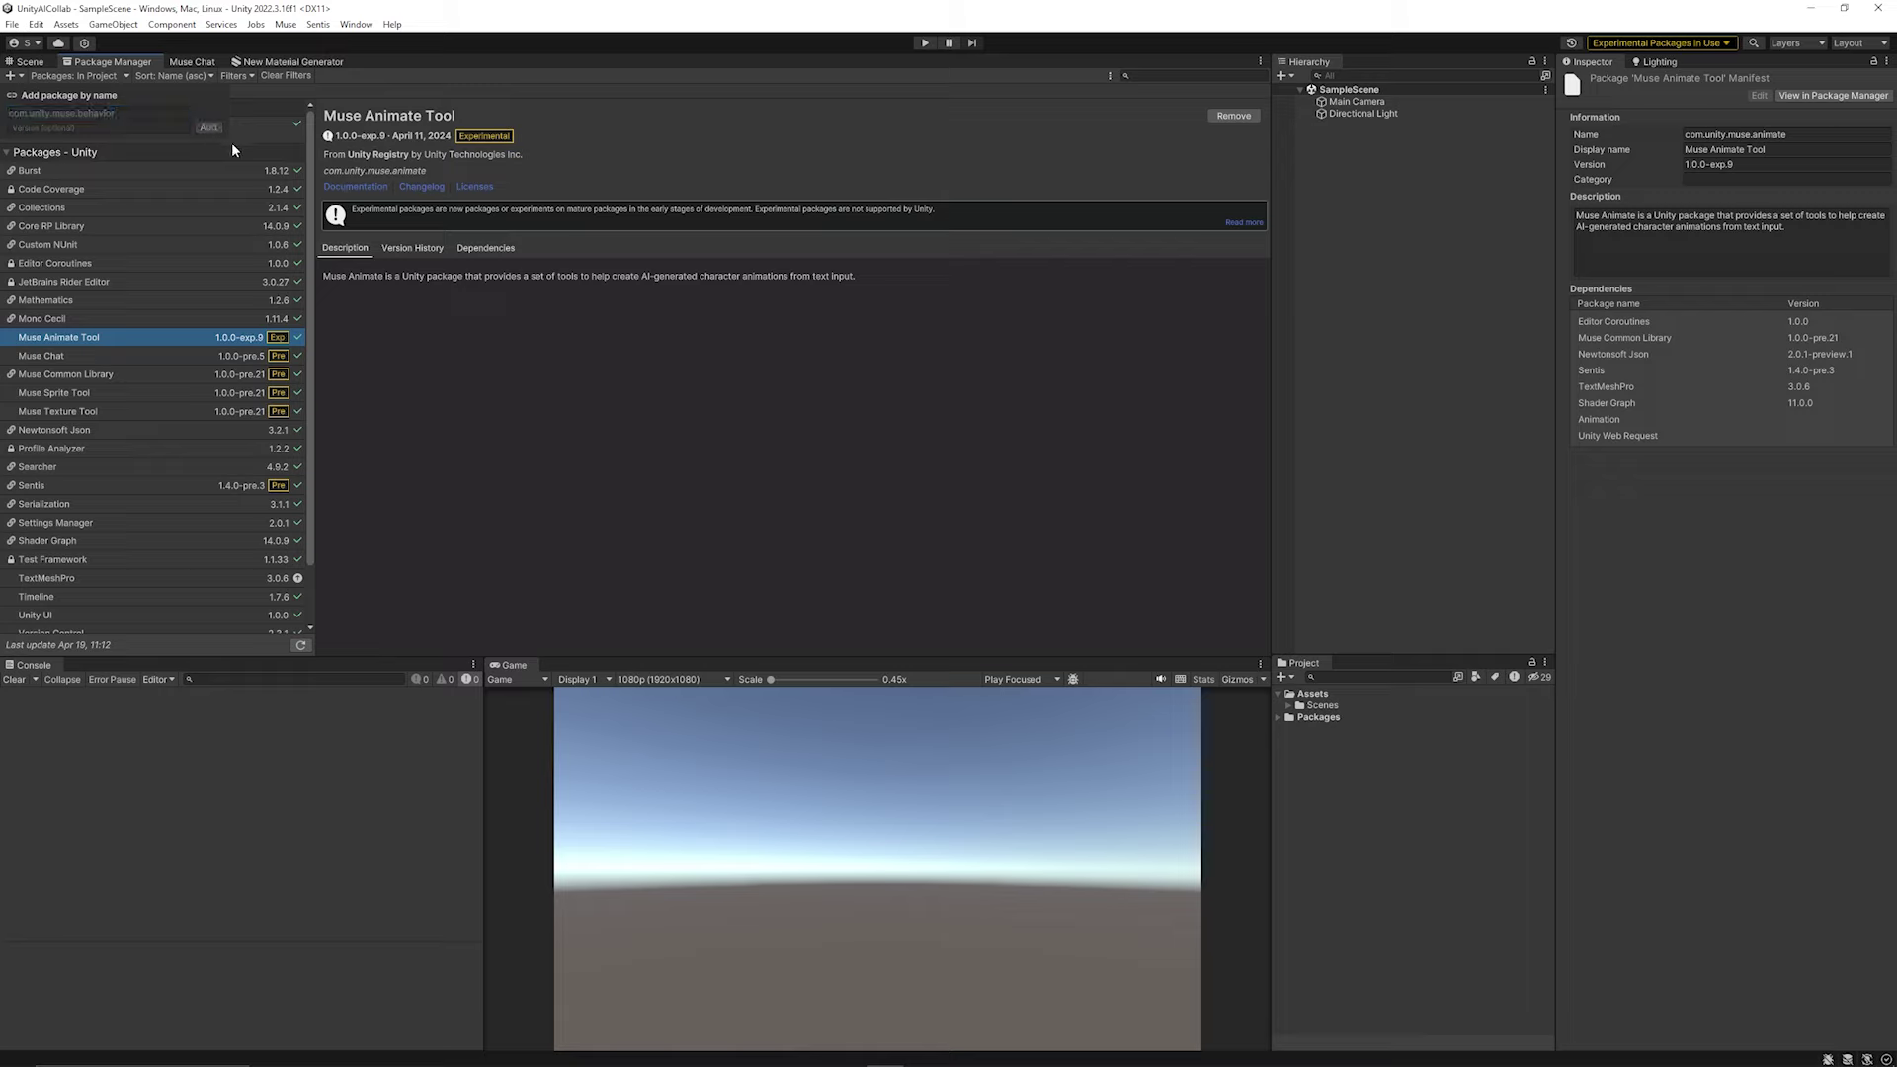
Install the com.unity.muse.behavior package and create a Muse Behavior Graph asset in the Assets folder
key(Return)
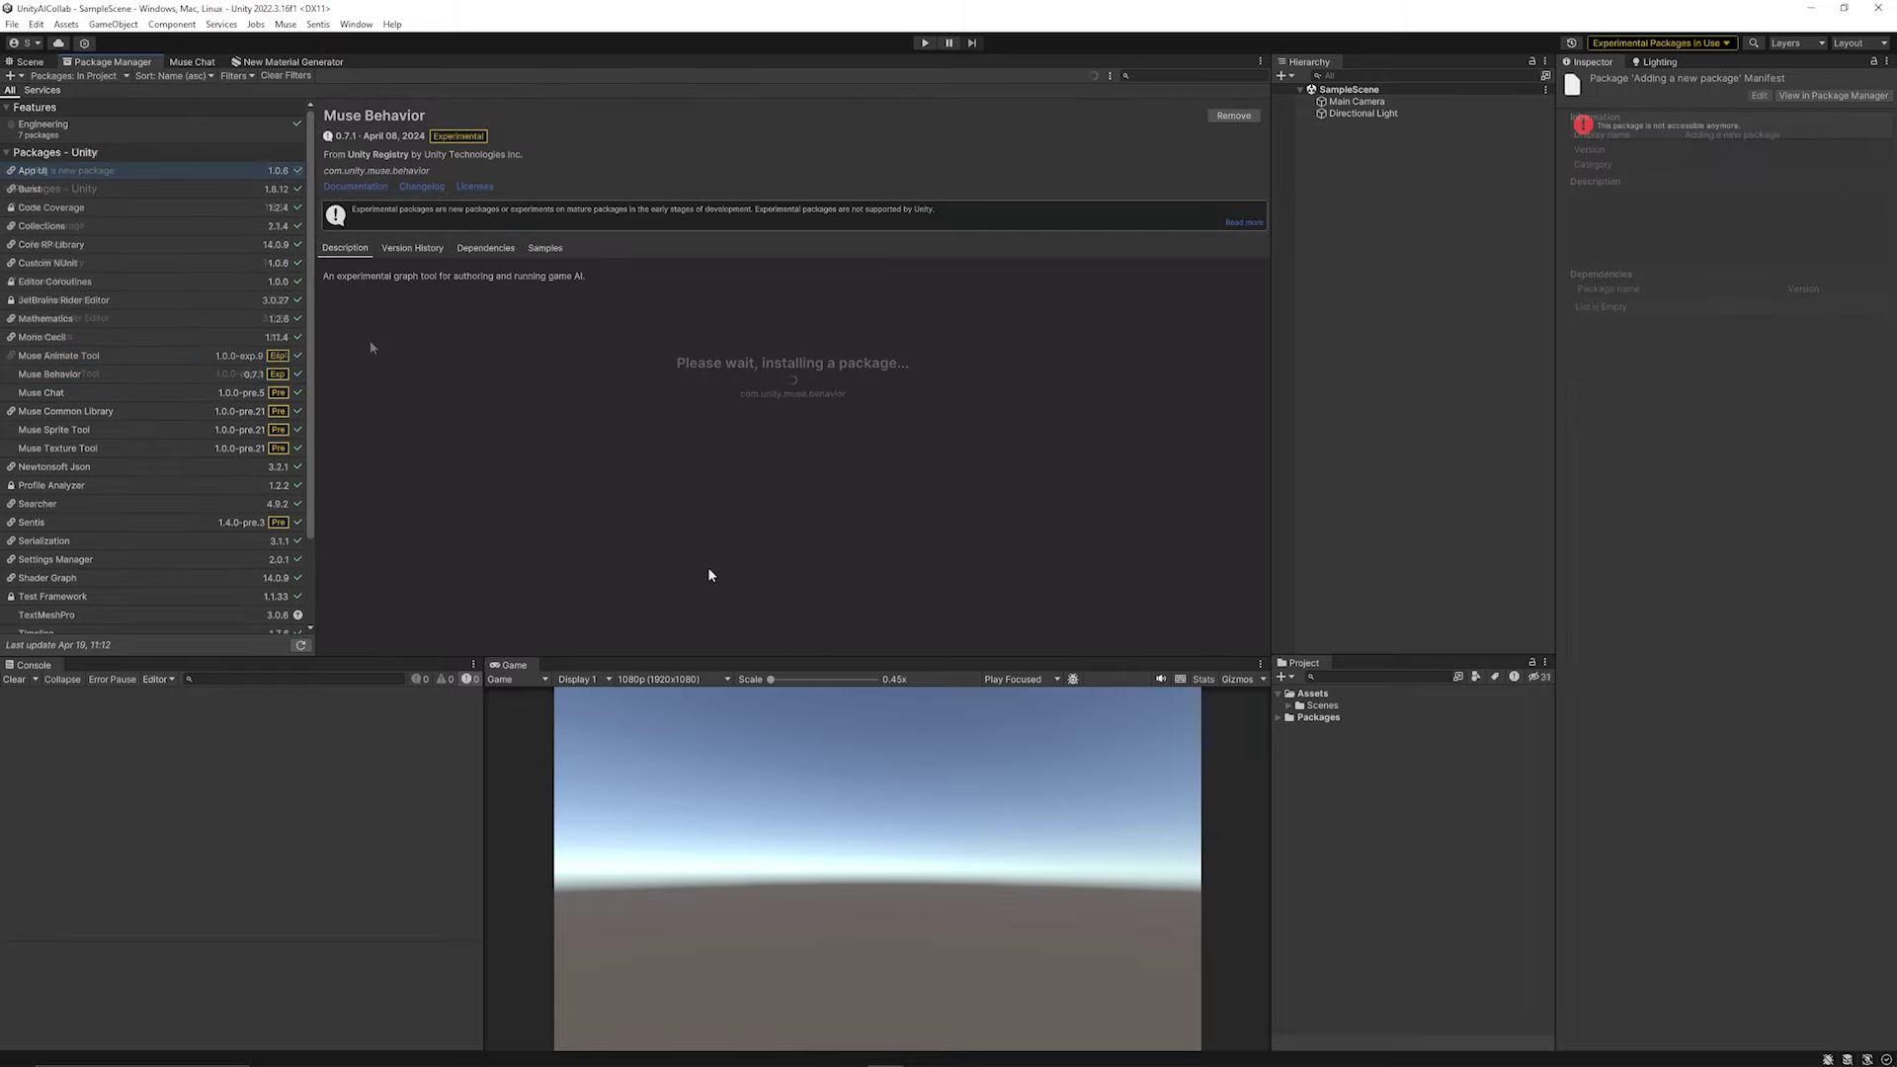
right_click(1331, 776)
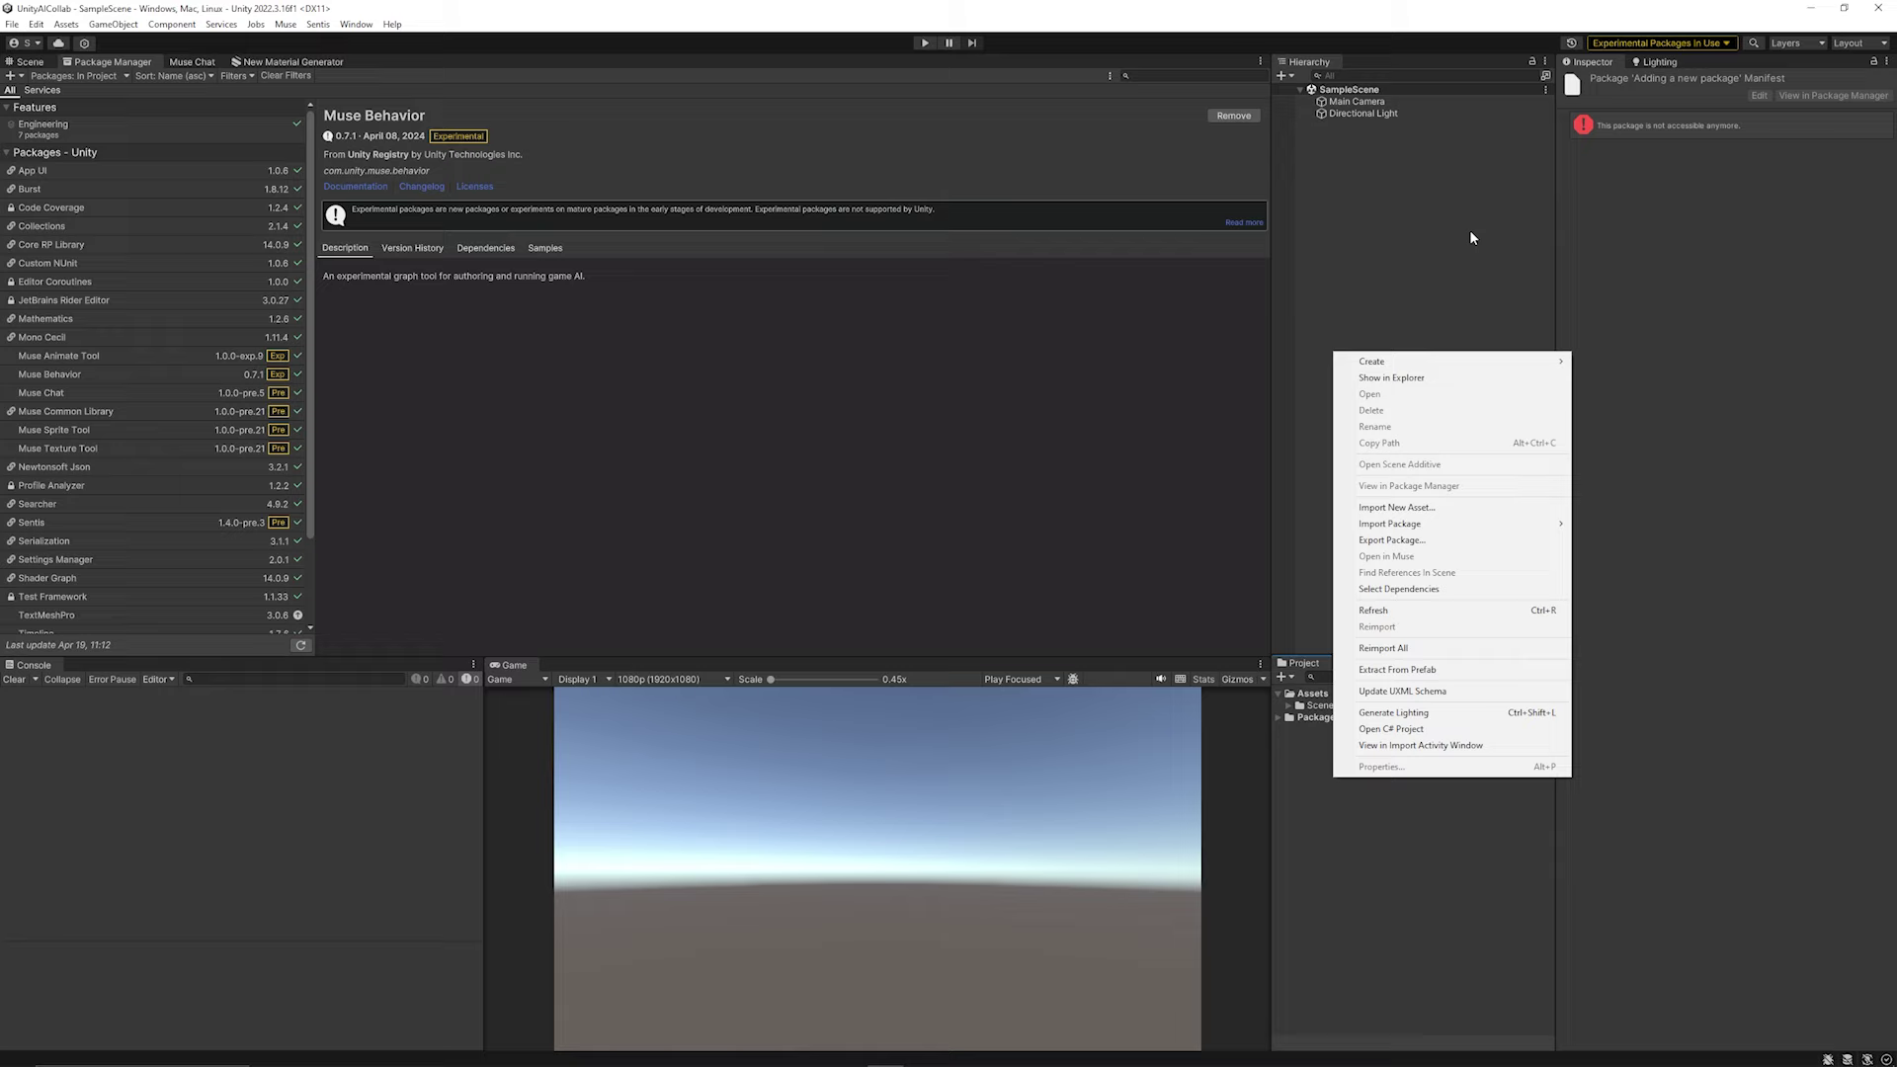
mouse_move(1394, 365)
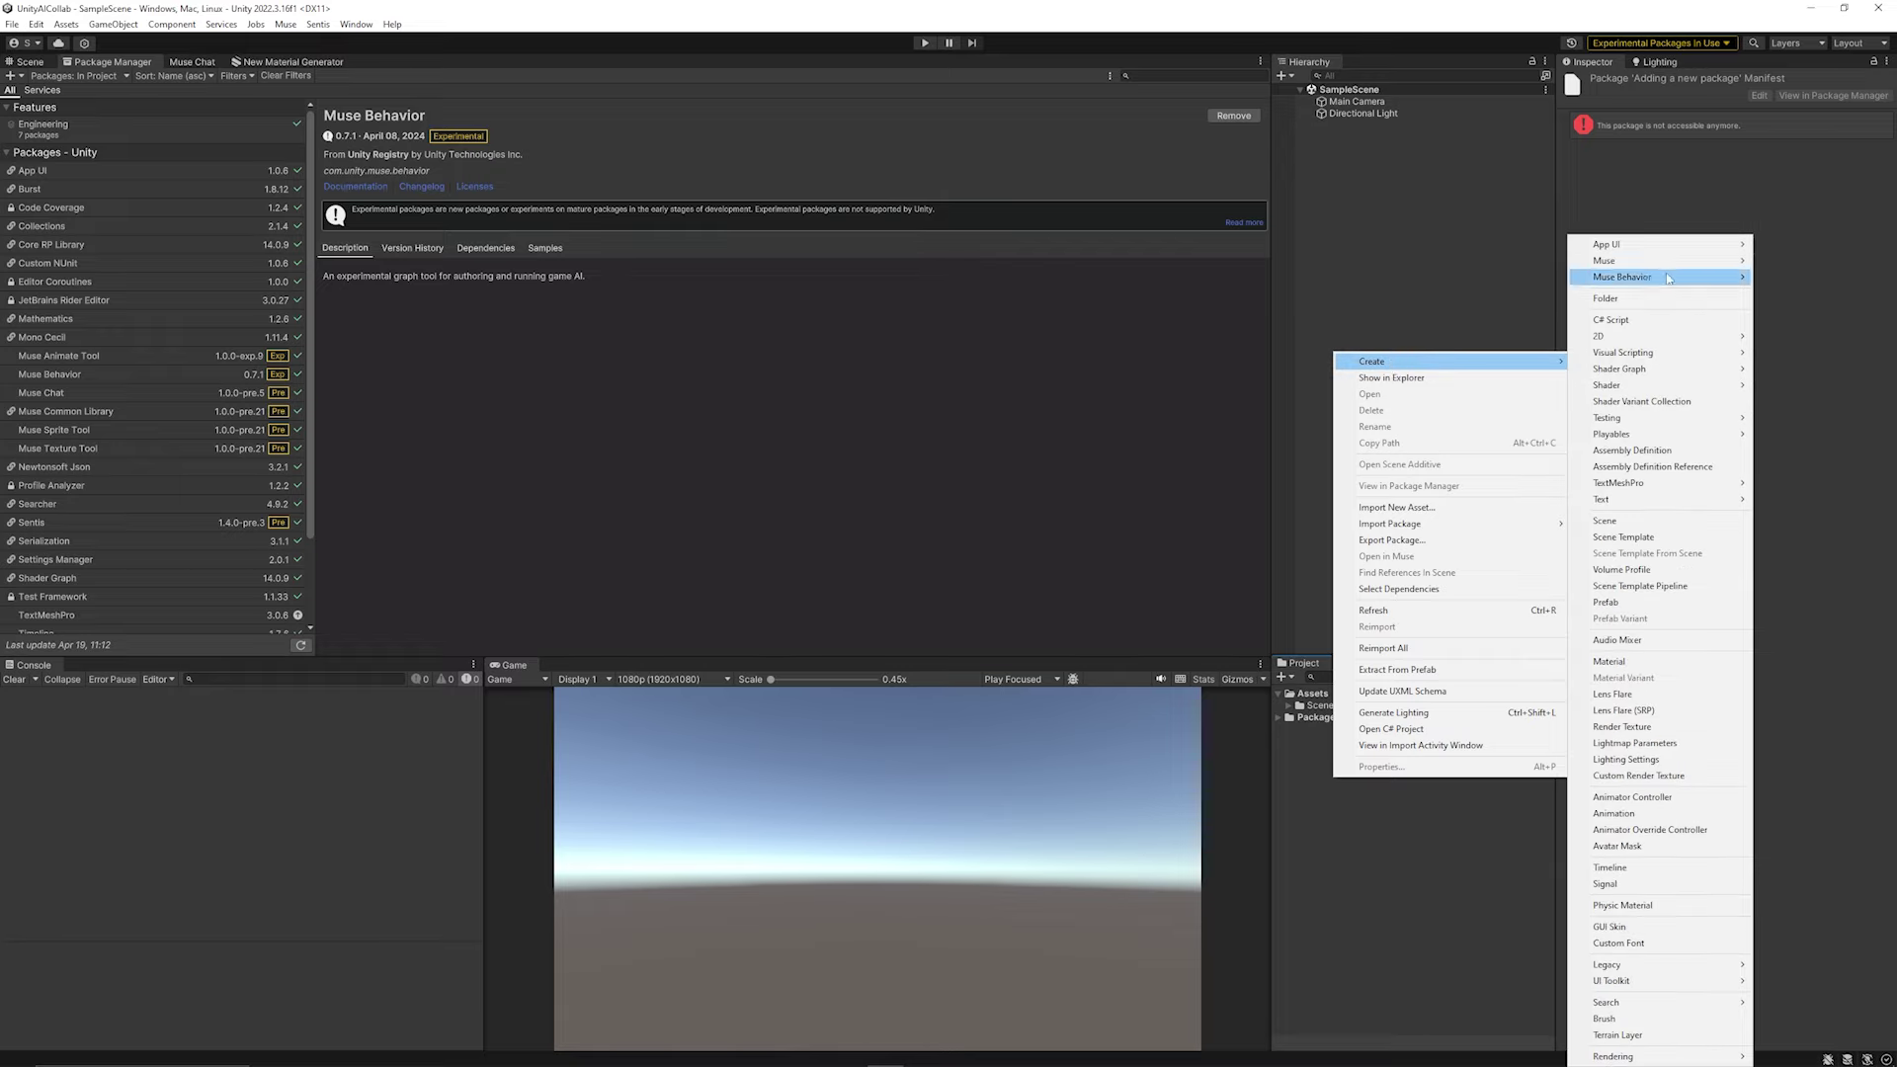
click(1803, 278)
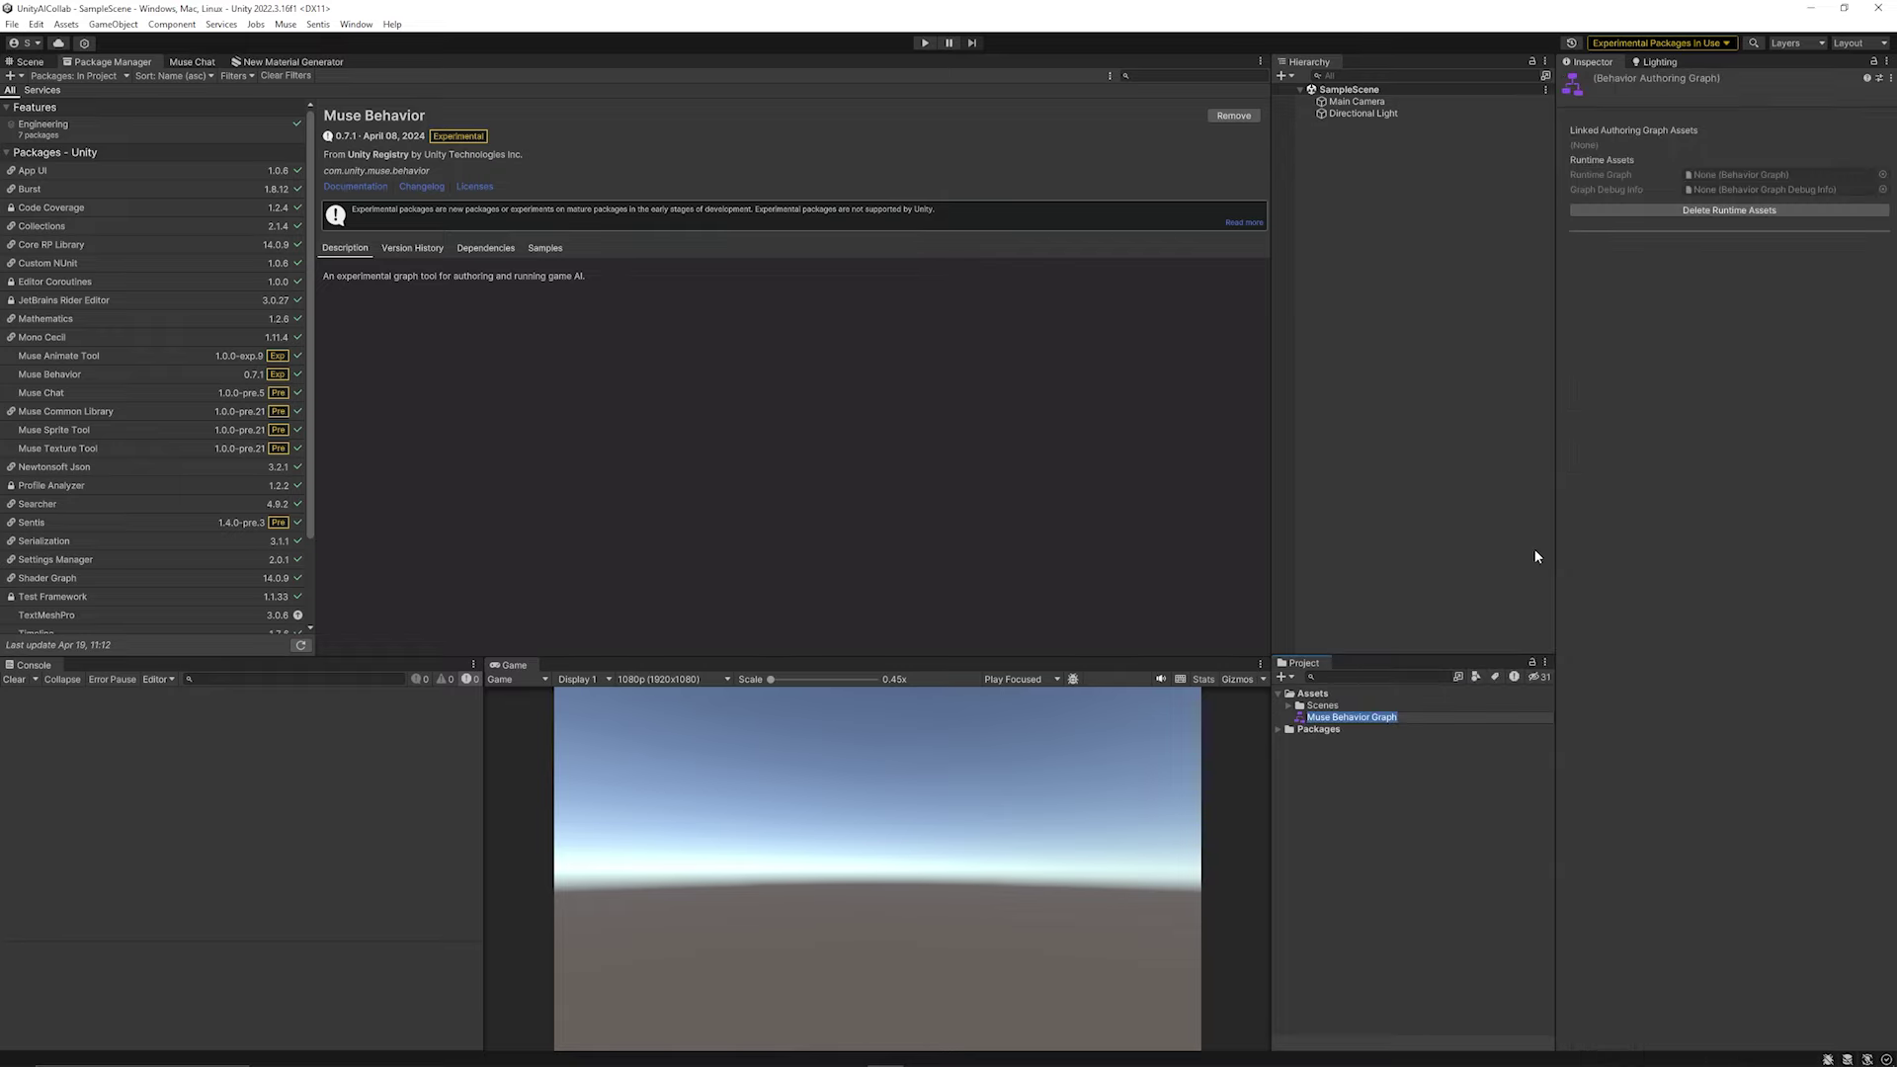
click(1344, 720)
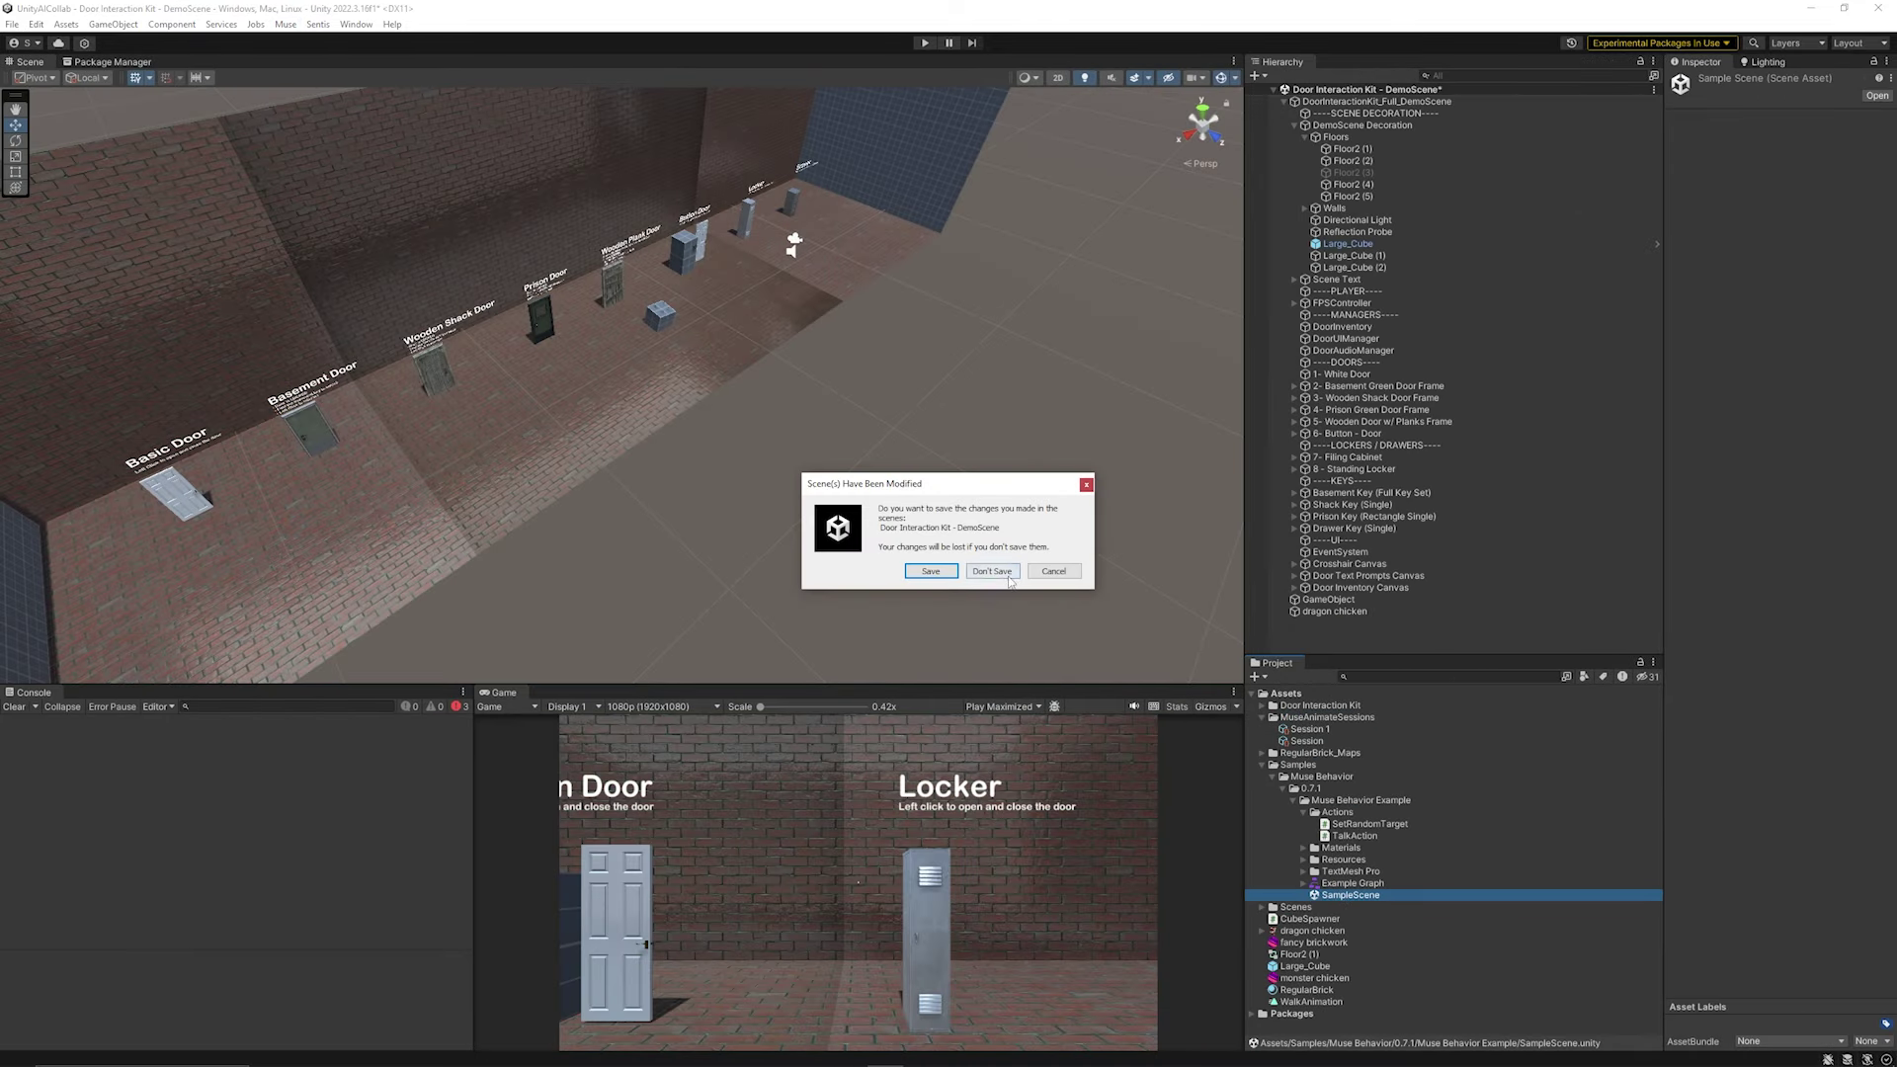
Open the Muse Behavior example's SampleScene without saving the DemoScene, and browse the node types that can be added to the Example Graph
click(1007, 575)
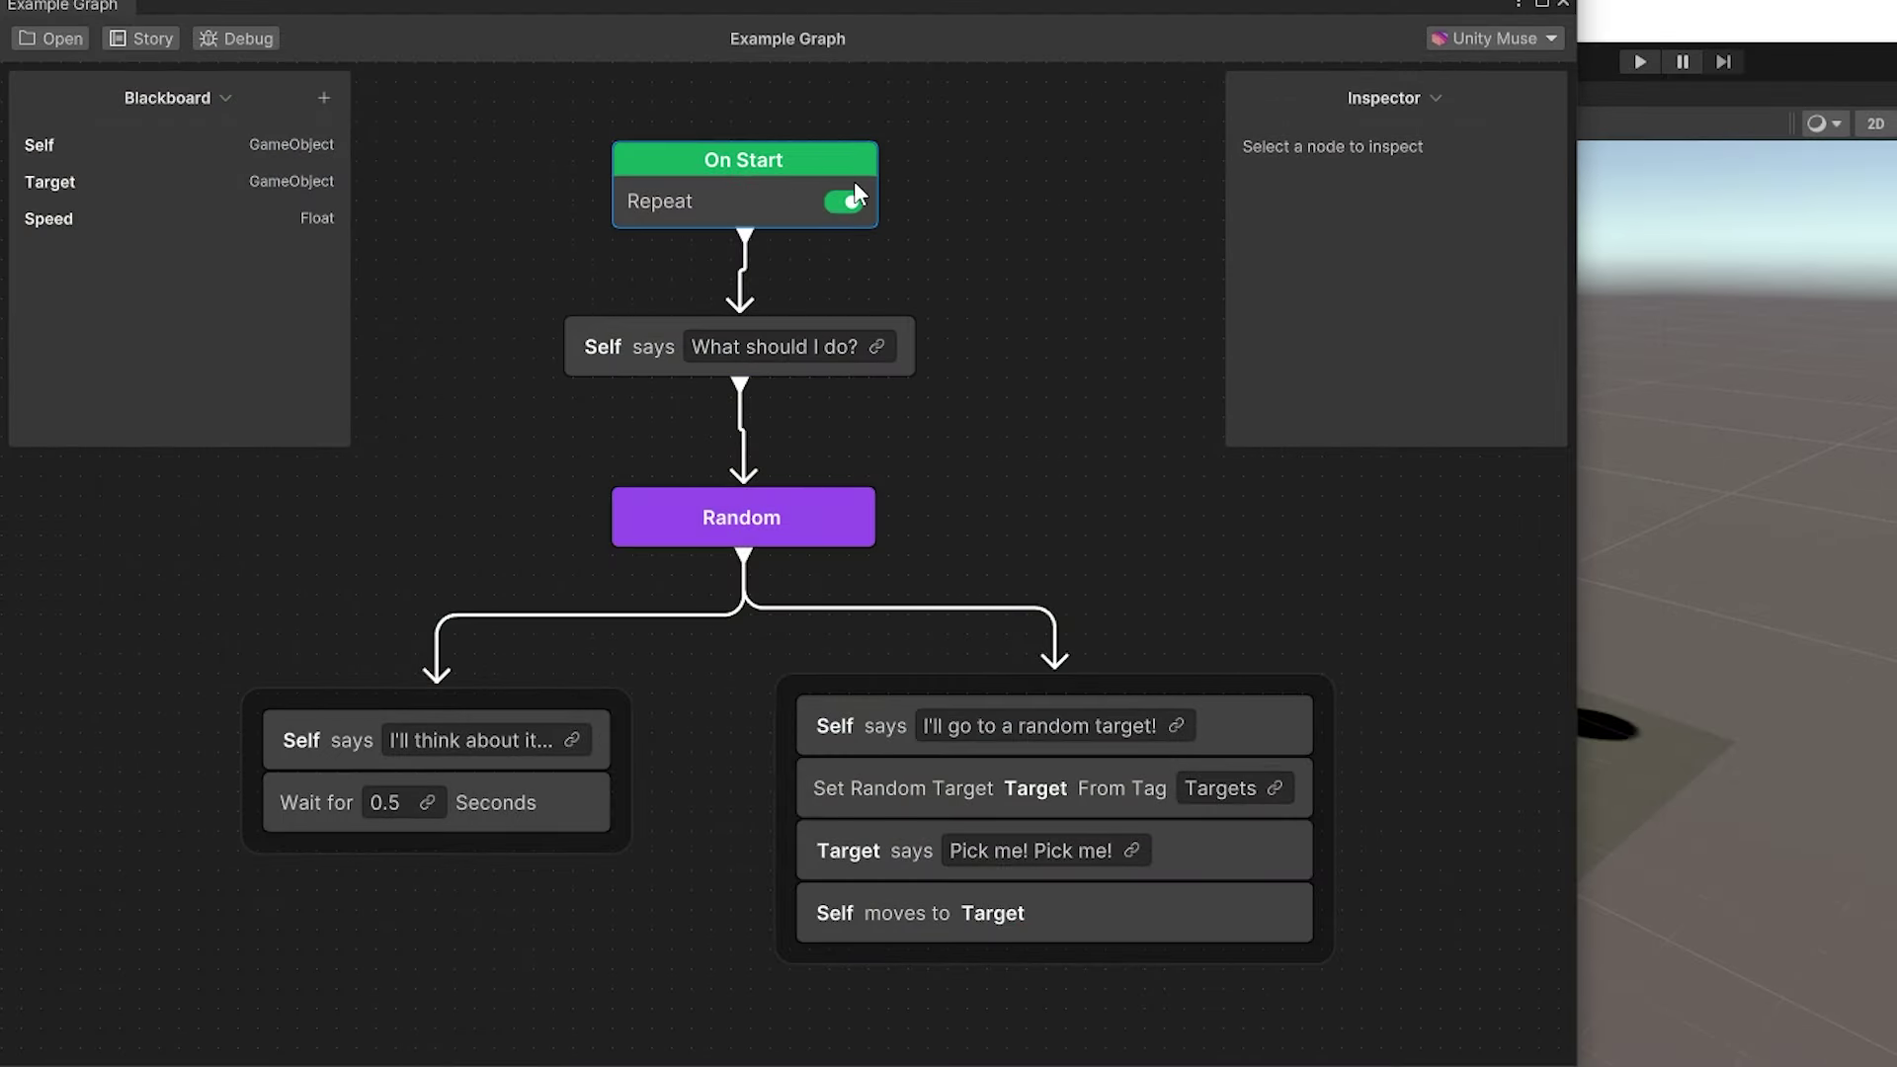
right_click(1030, 231)
click(1090, 252)
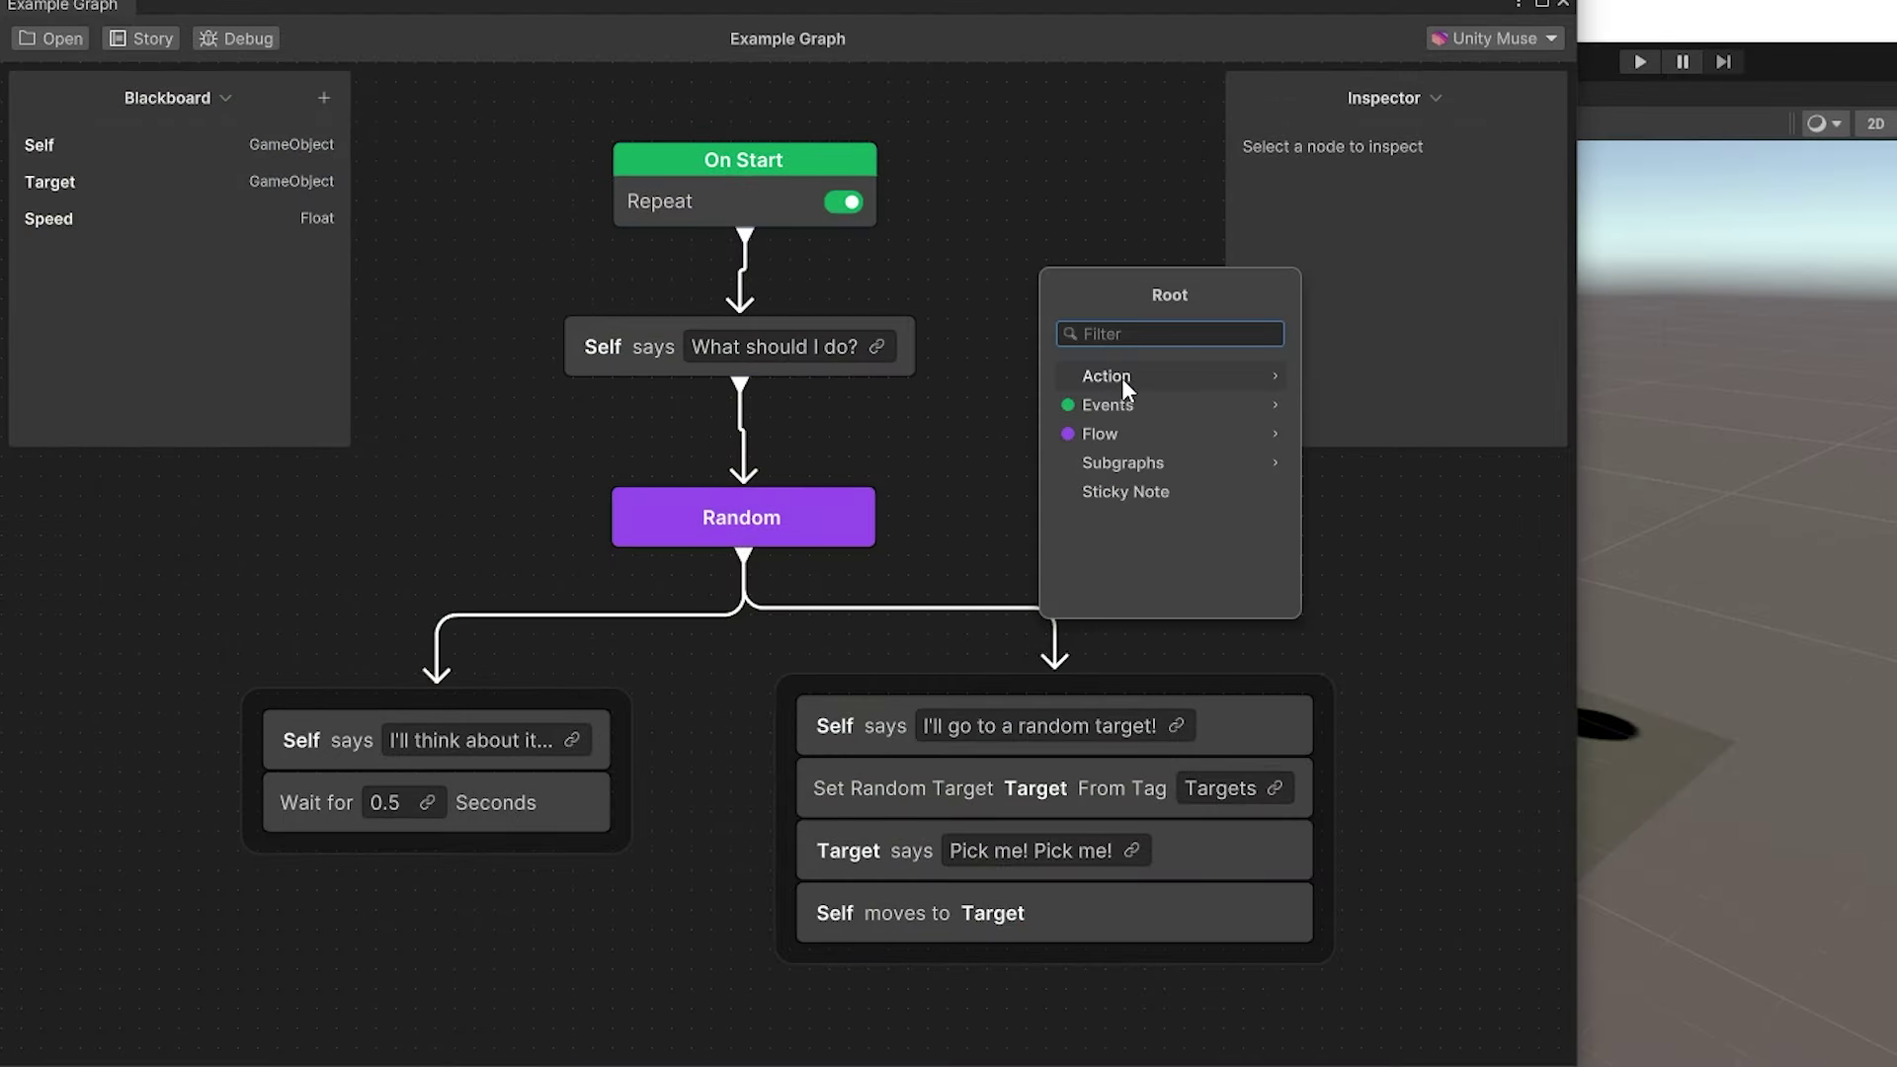
click(1160, 464)
click(1073, 299)
click(1152, 492)
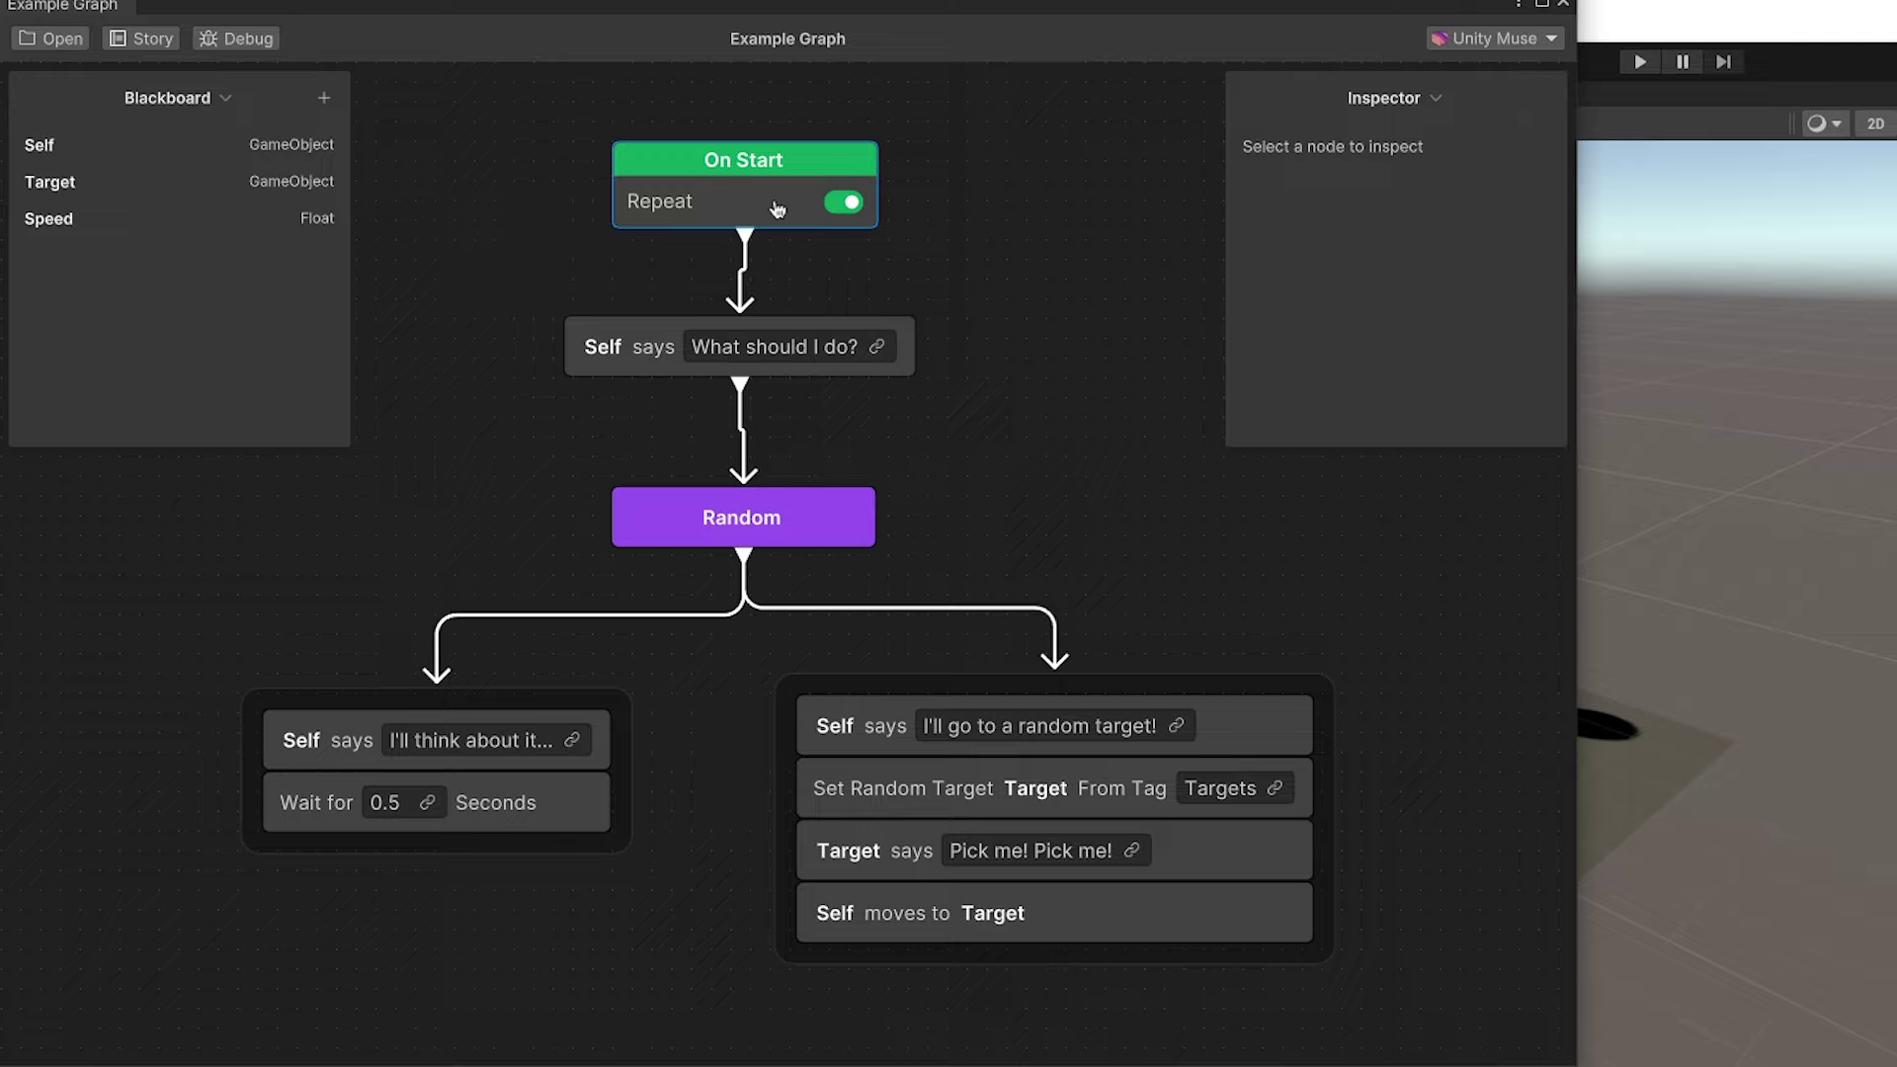
Move the Example Graph window aside, run the sample scene and select the "Self moves to Target" node for inspection
drag(1134, 17, 1892, 139)
click(1650, 63)
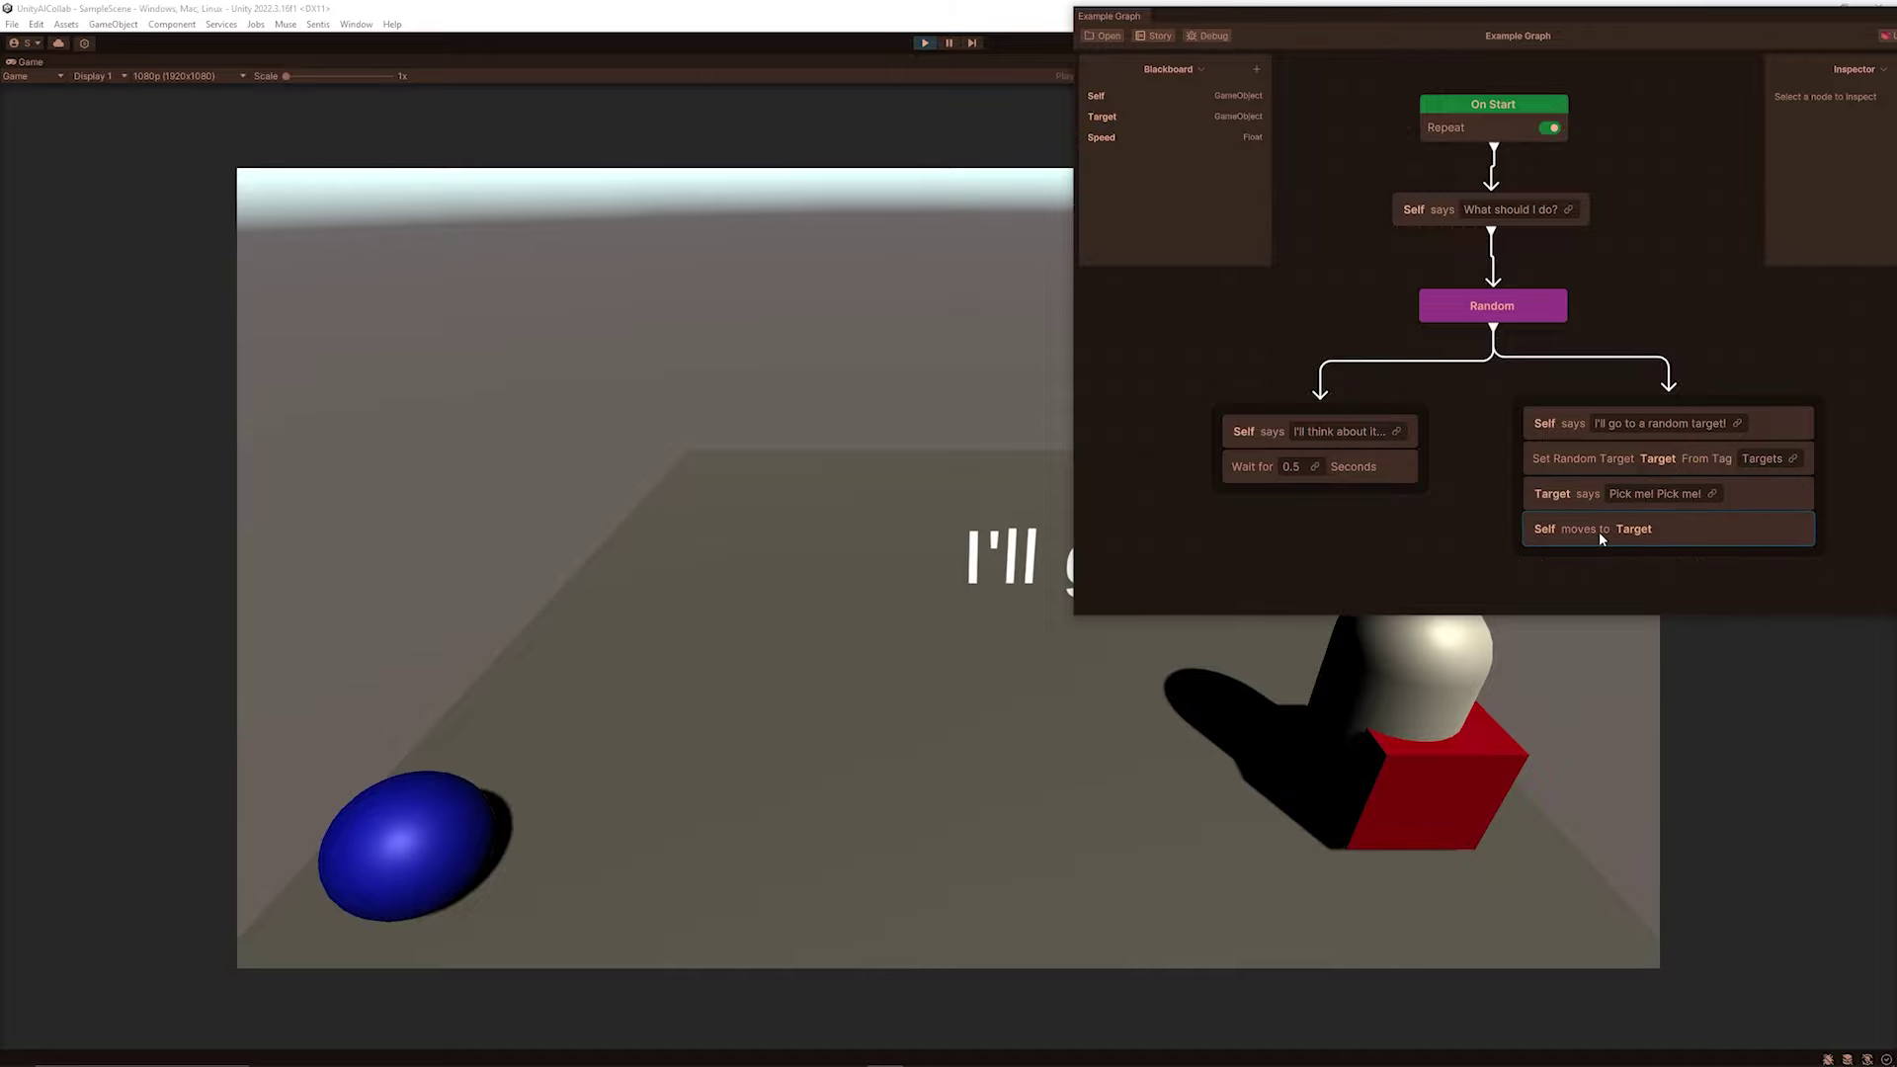
click(1640, 533)
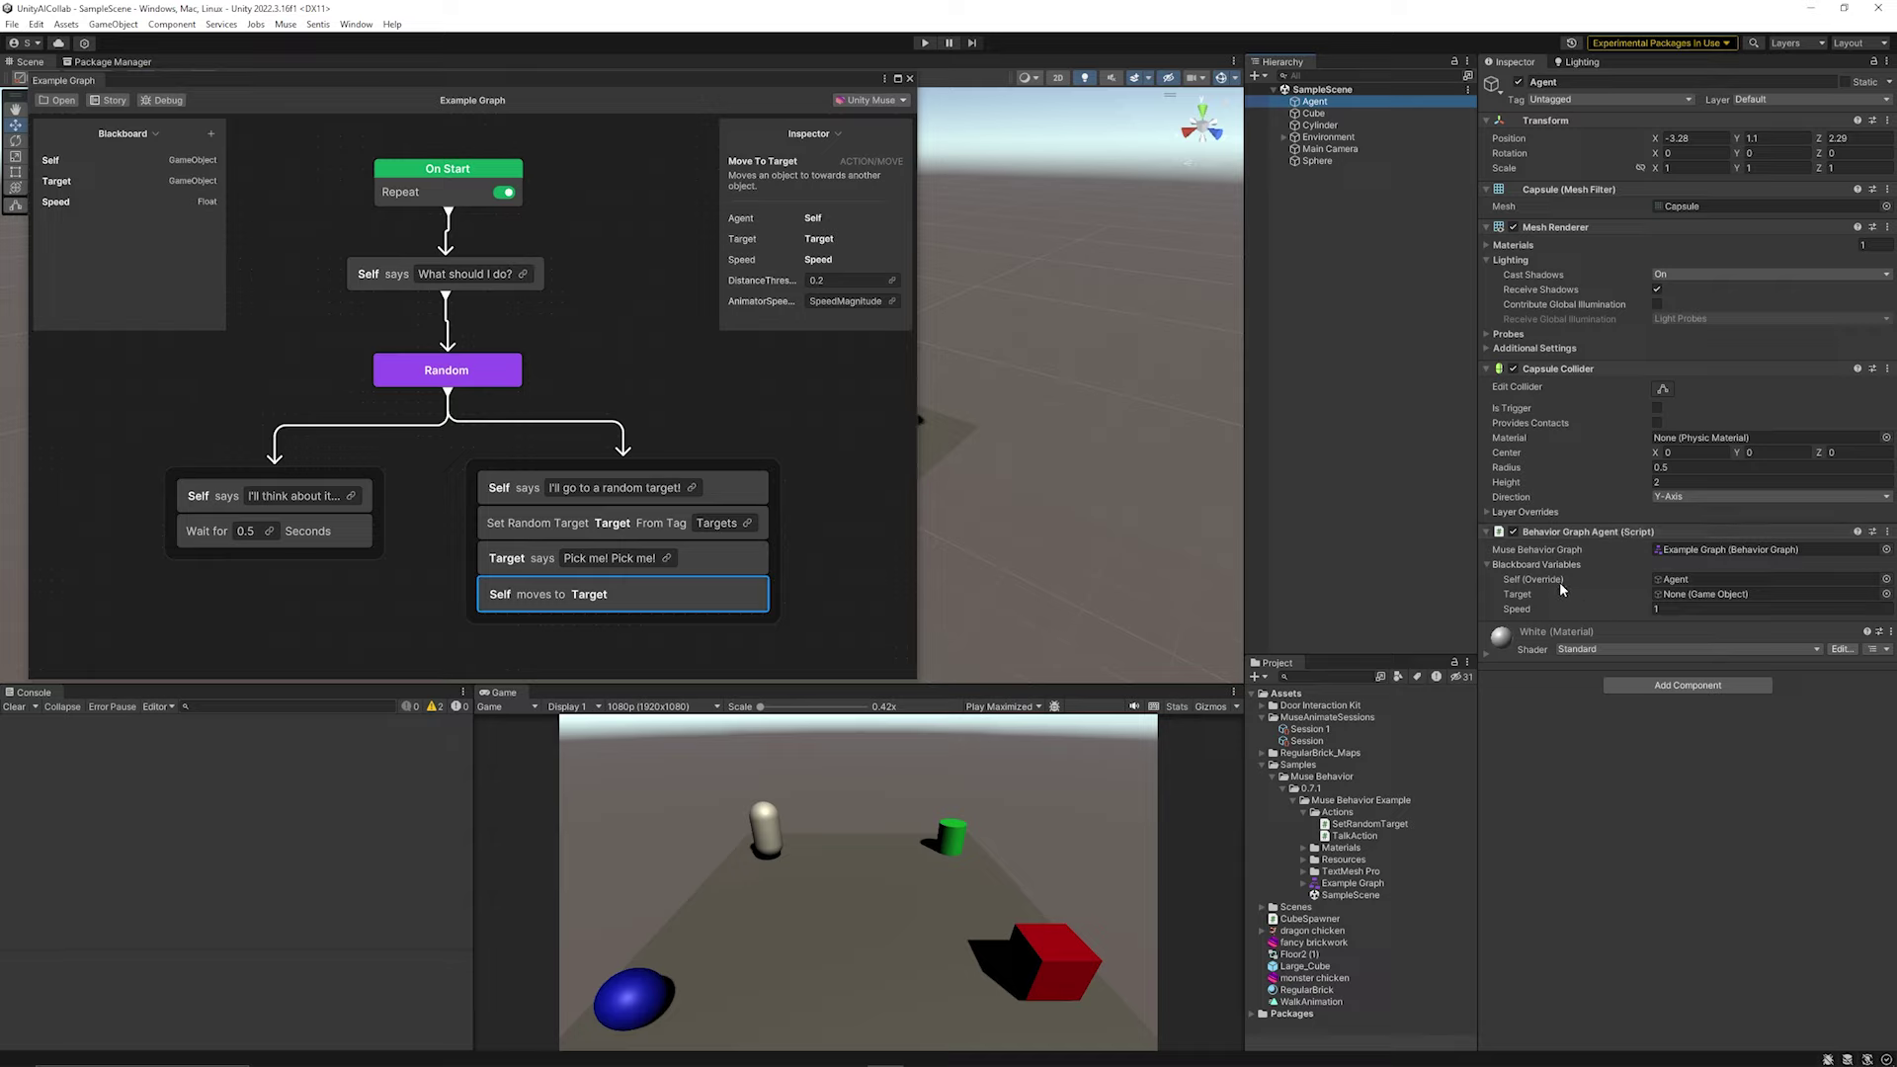
Highlight the Agent's Self reference, turn off Repeat on the On Start node, and inspect the red cube's and green cylinder's tags
click(1679, 579)
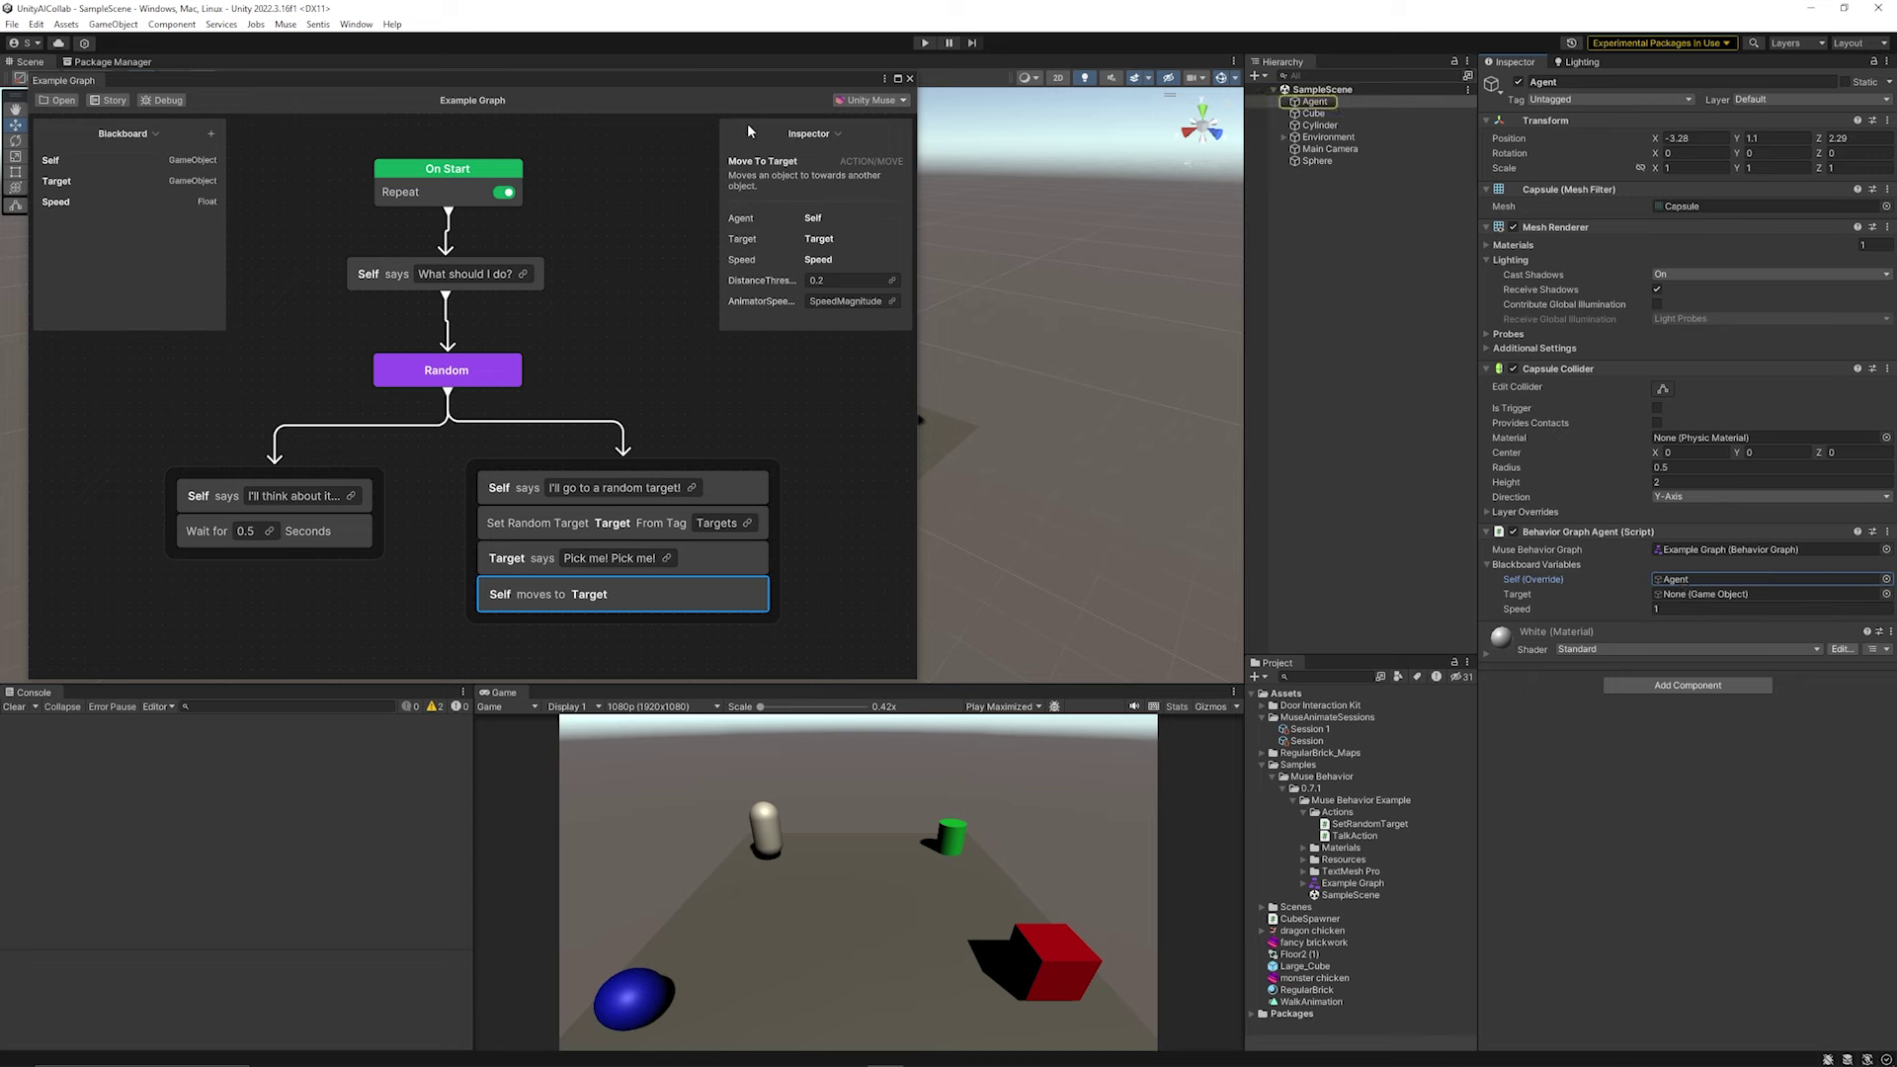
drag(645, 81, 700, 498)
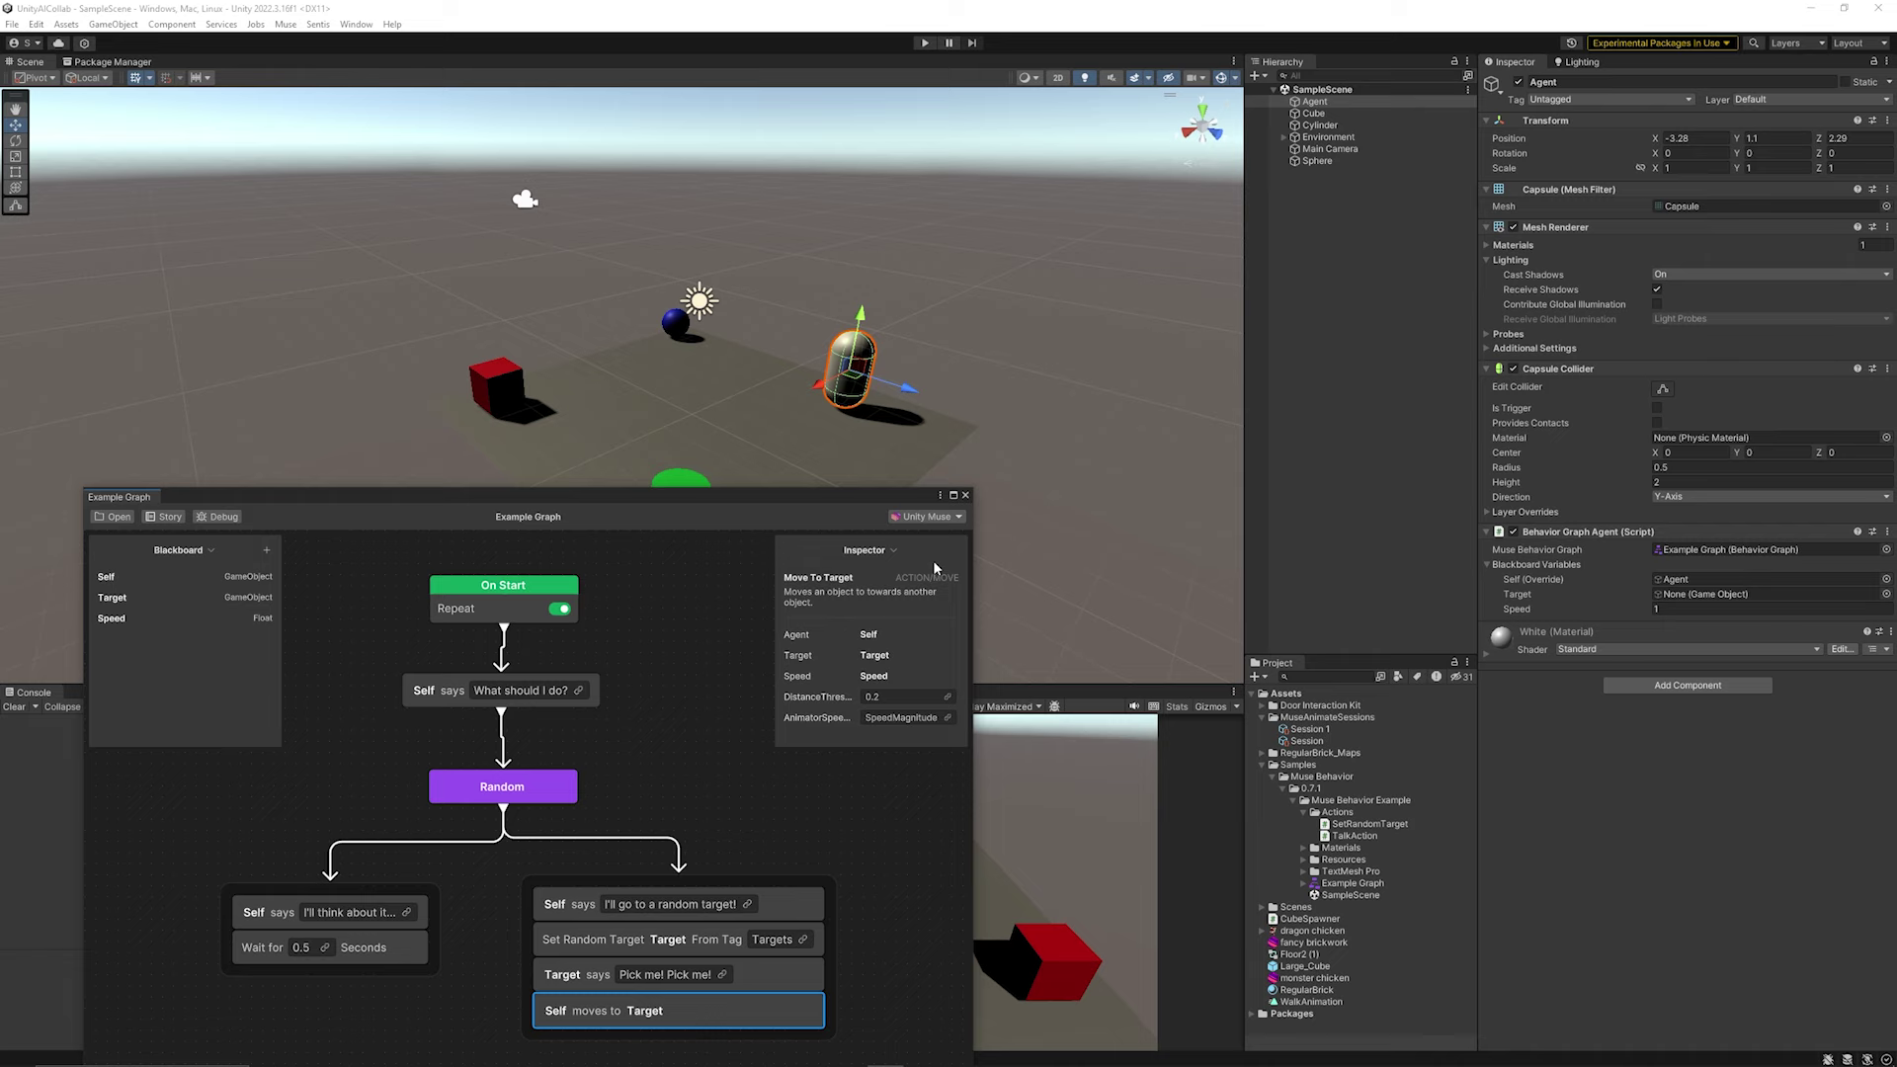
click(512, 390)
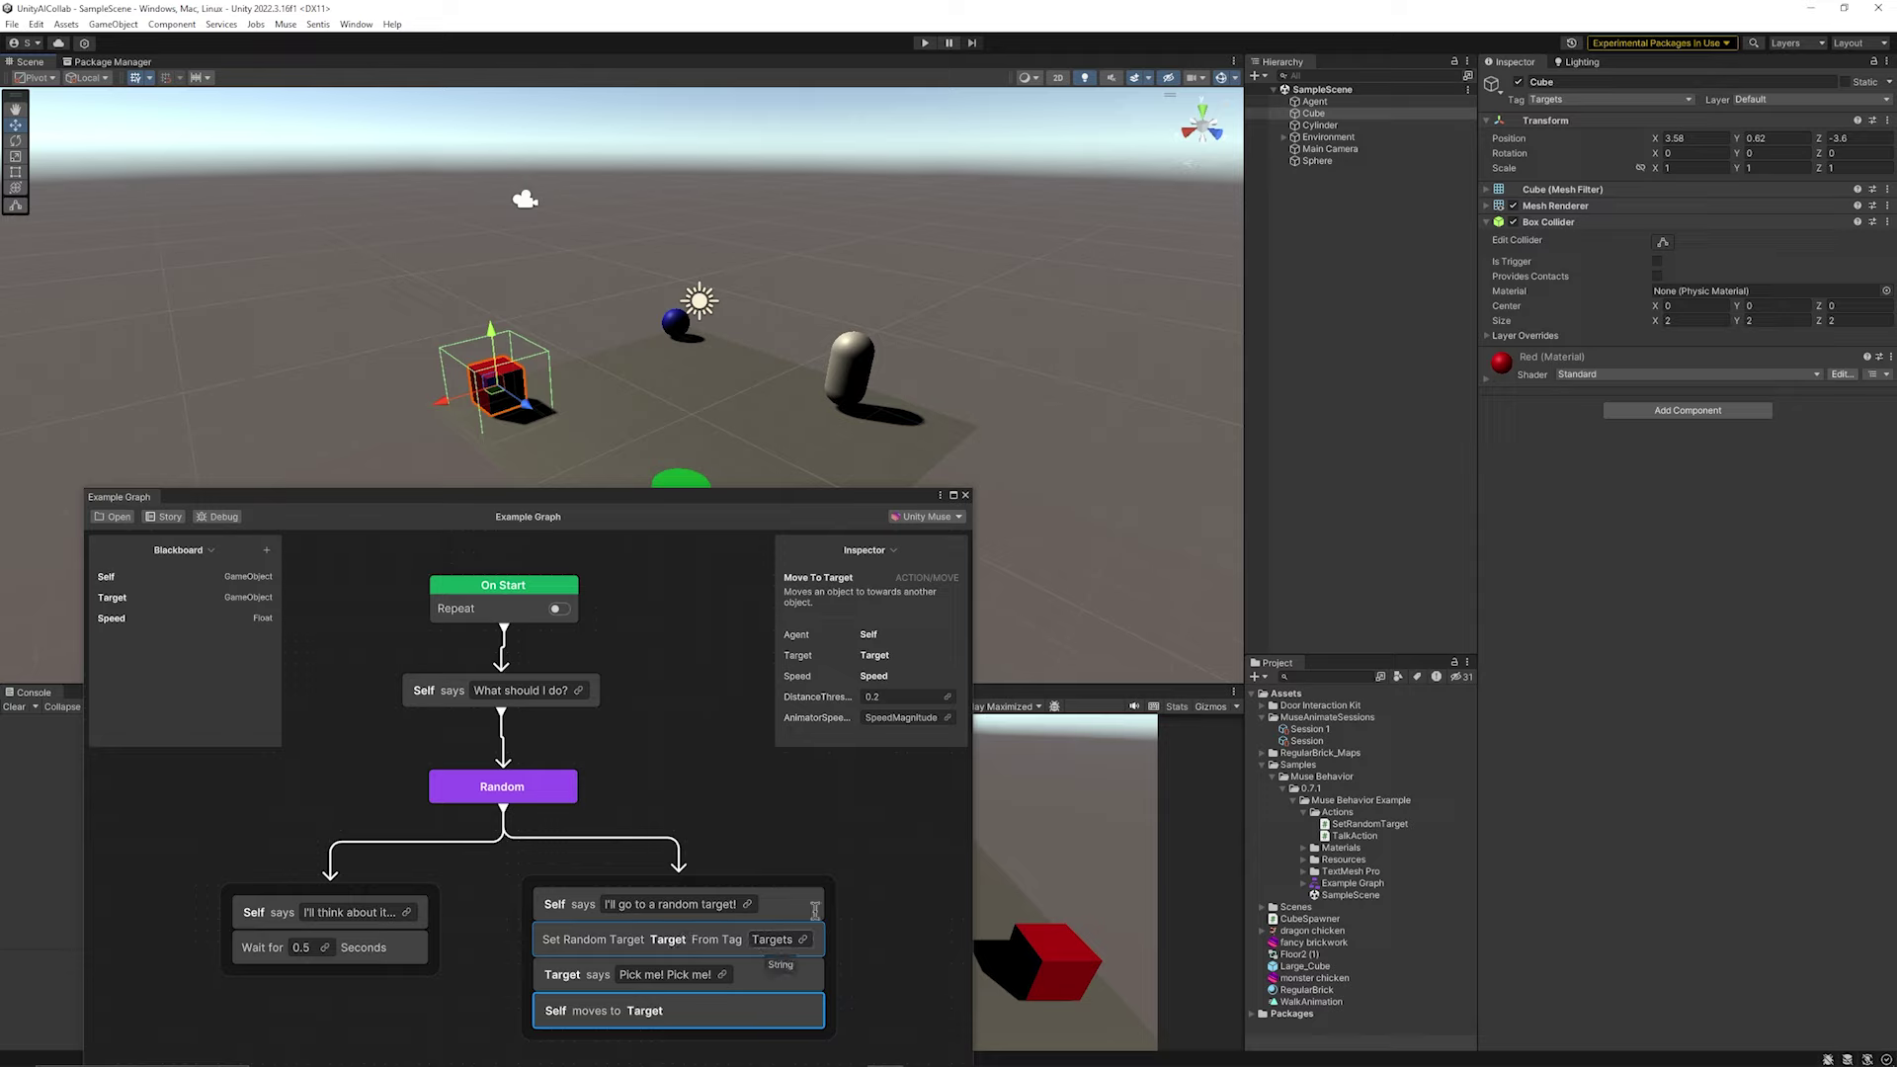
click(684, 482)
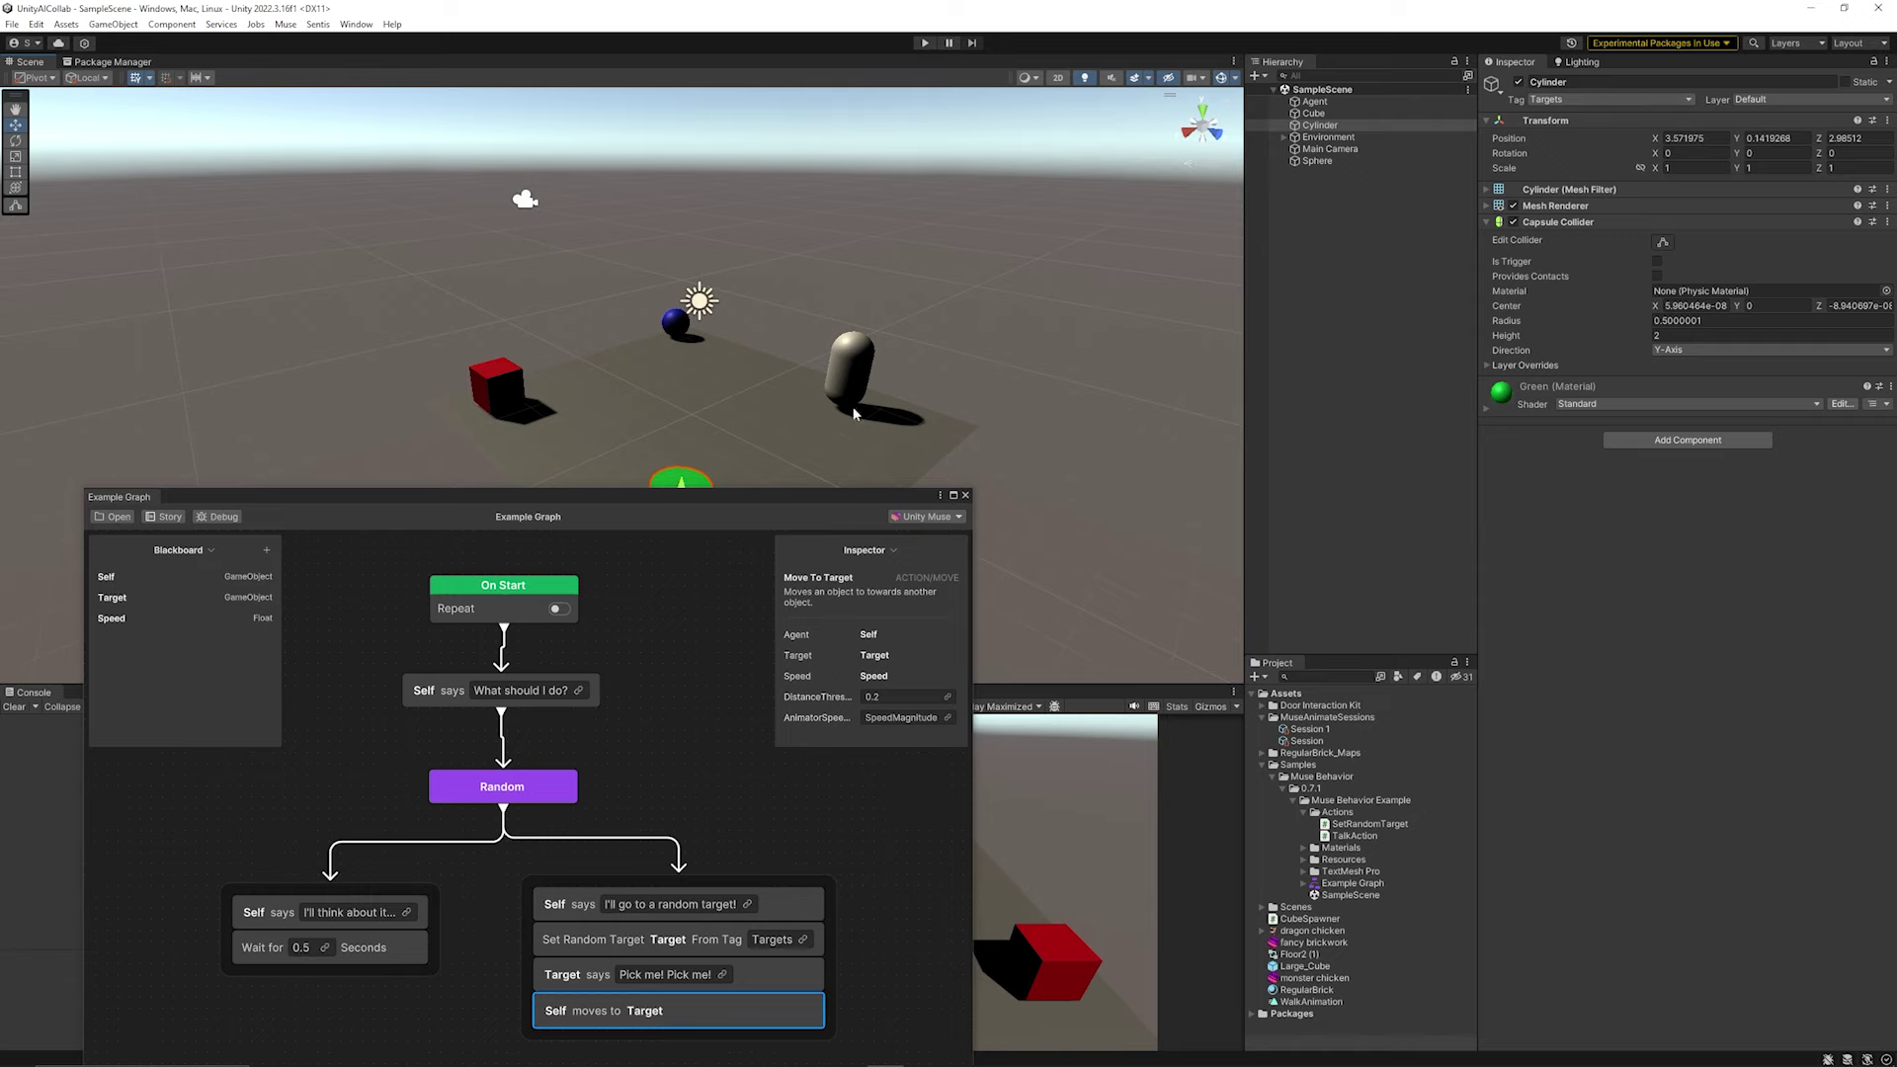
Examine the Set Random Target node's definition and its category choices, and close the definition without changes
click(761, 928)
click(859, 624)
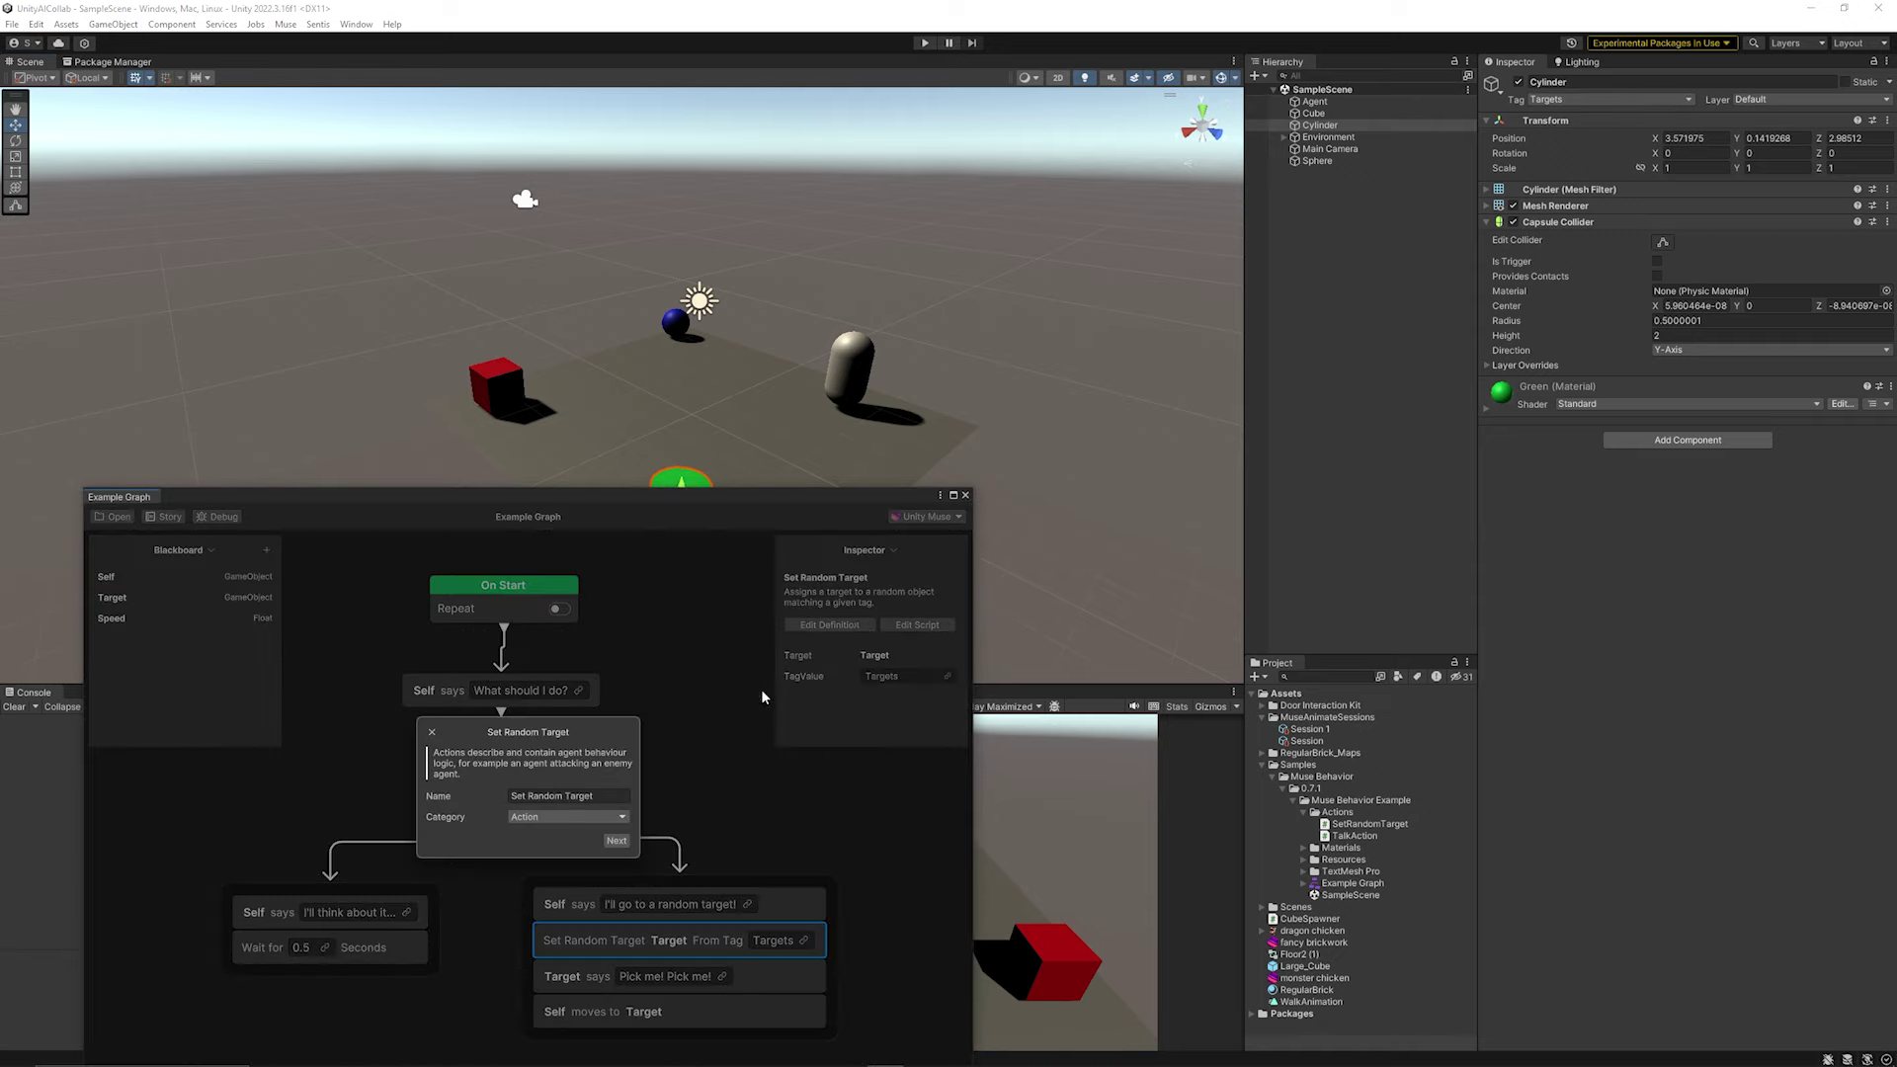
click(571, 819)
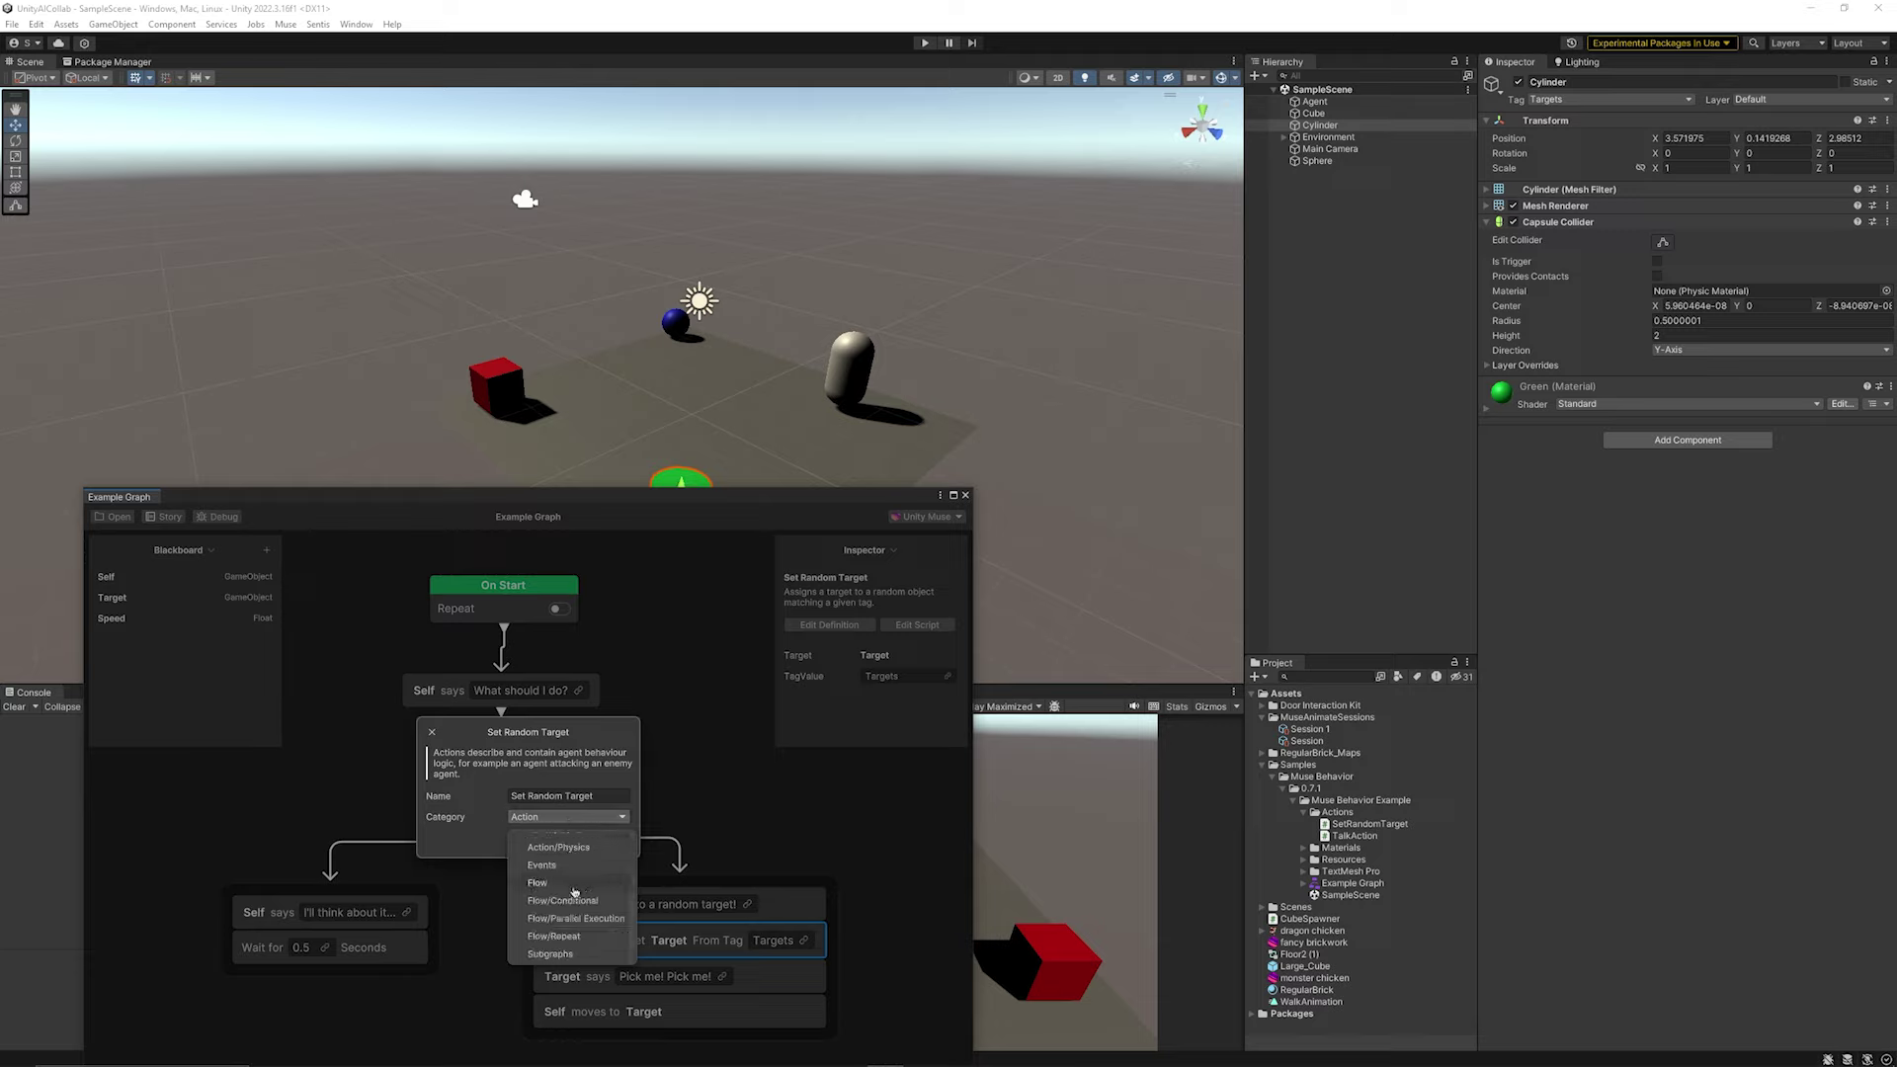
scroll(574, 892, up, 3)
click(490, 838)
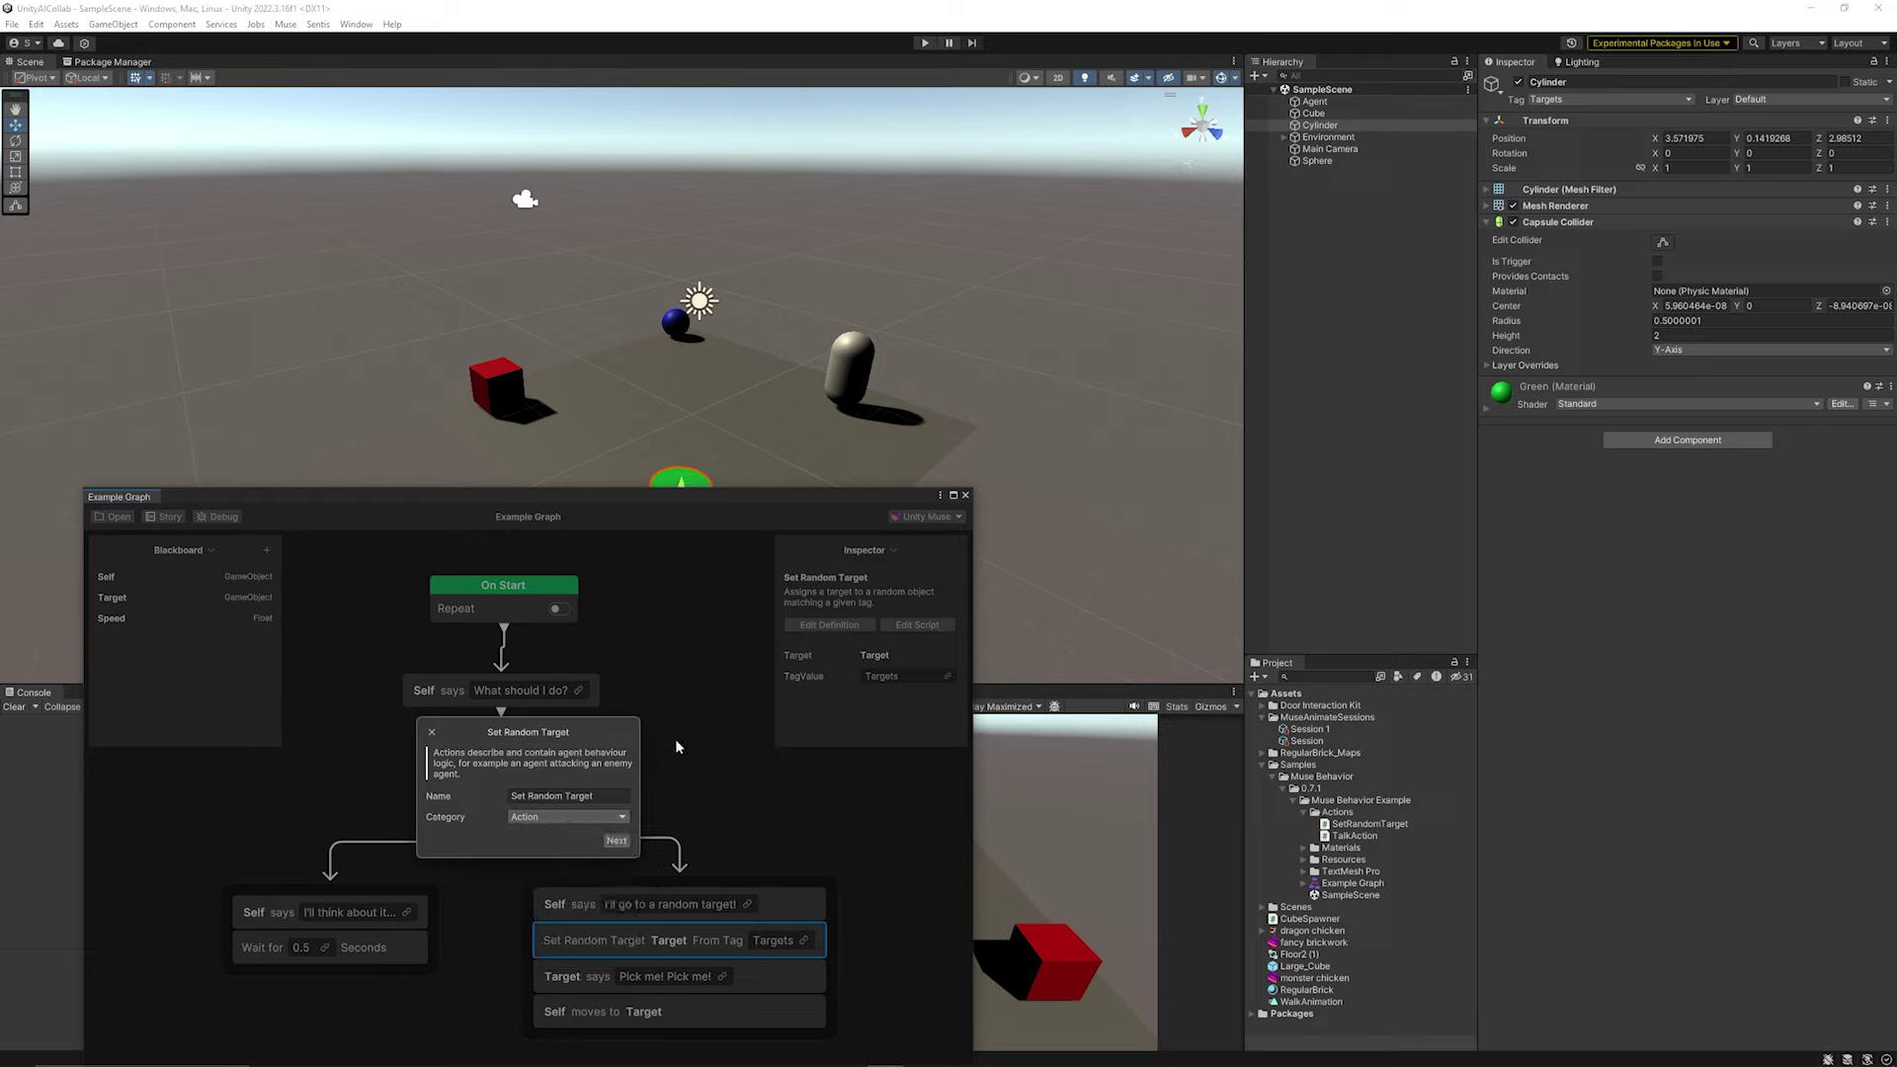
click(434, 734)
click(588, 981)
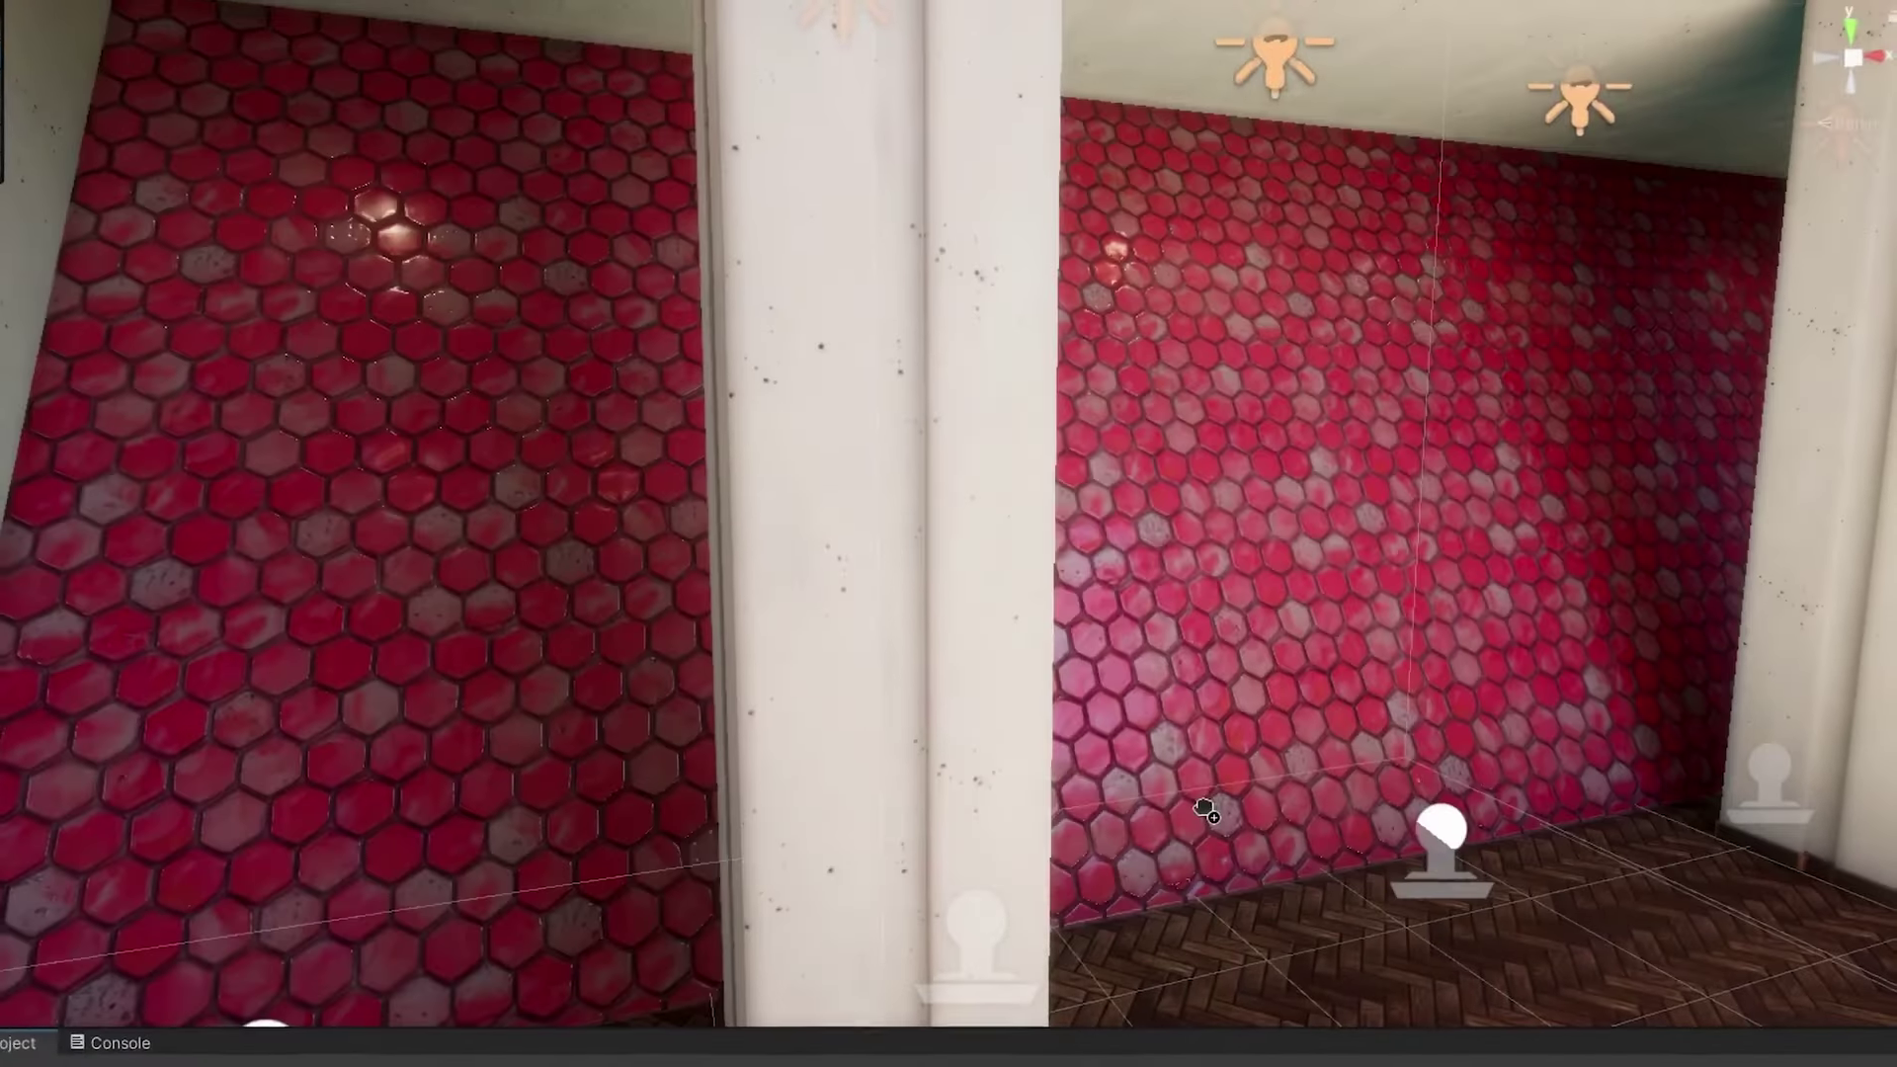
Generate four background-free sprites in the Animals style from the prompt "a puppy sitting"
drag(1216, 804, 1216, 808)
text(a puppy sitting)
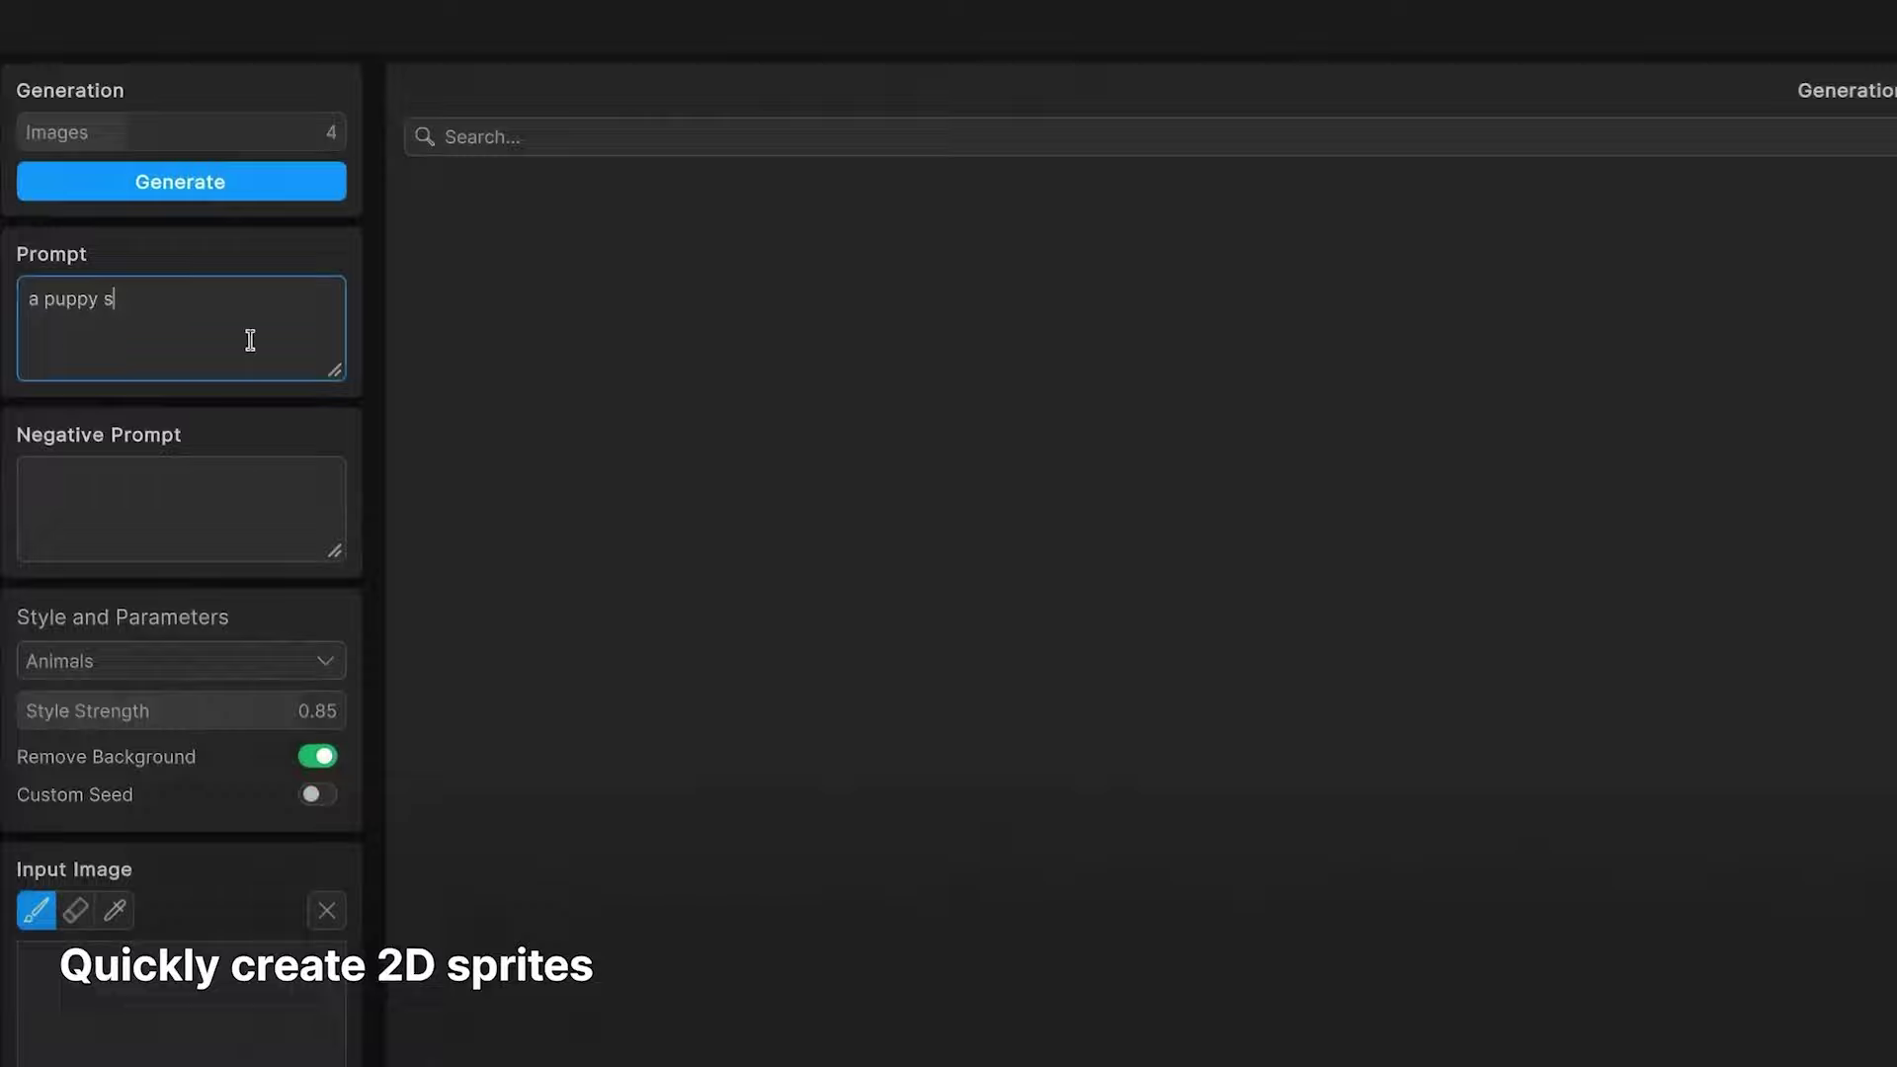
click(259, 176)
Open a puppy sprite for refinement, mask the area above its head and generate top hat variations
mouse_move(509, 228)
click(500, 182)
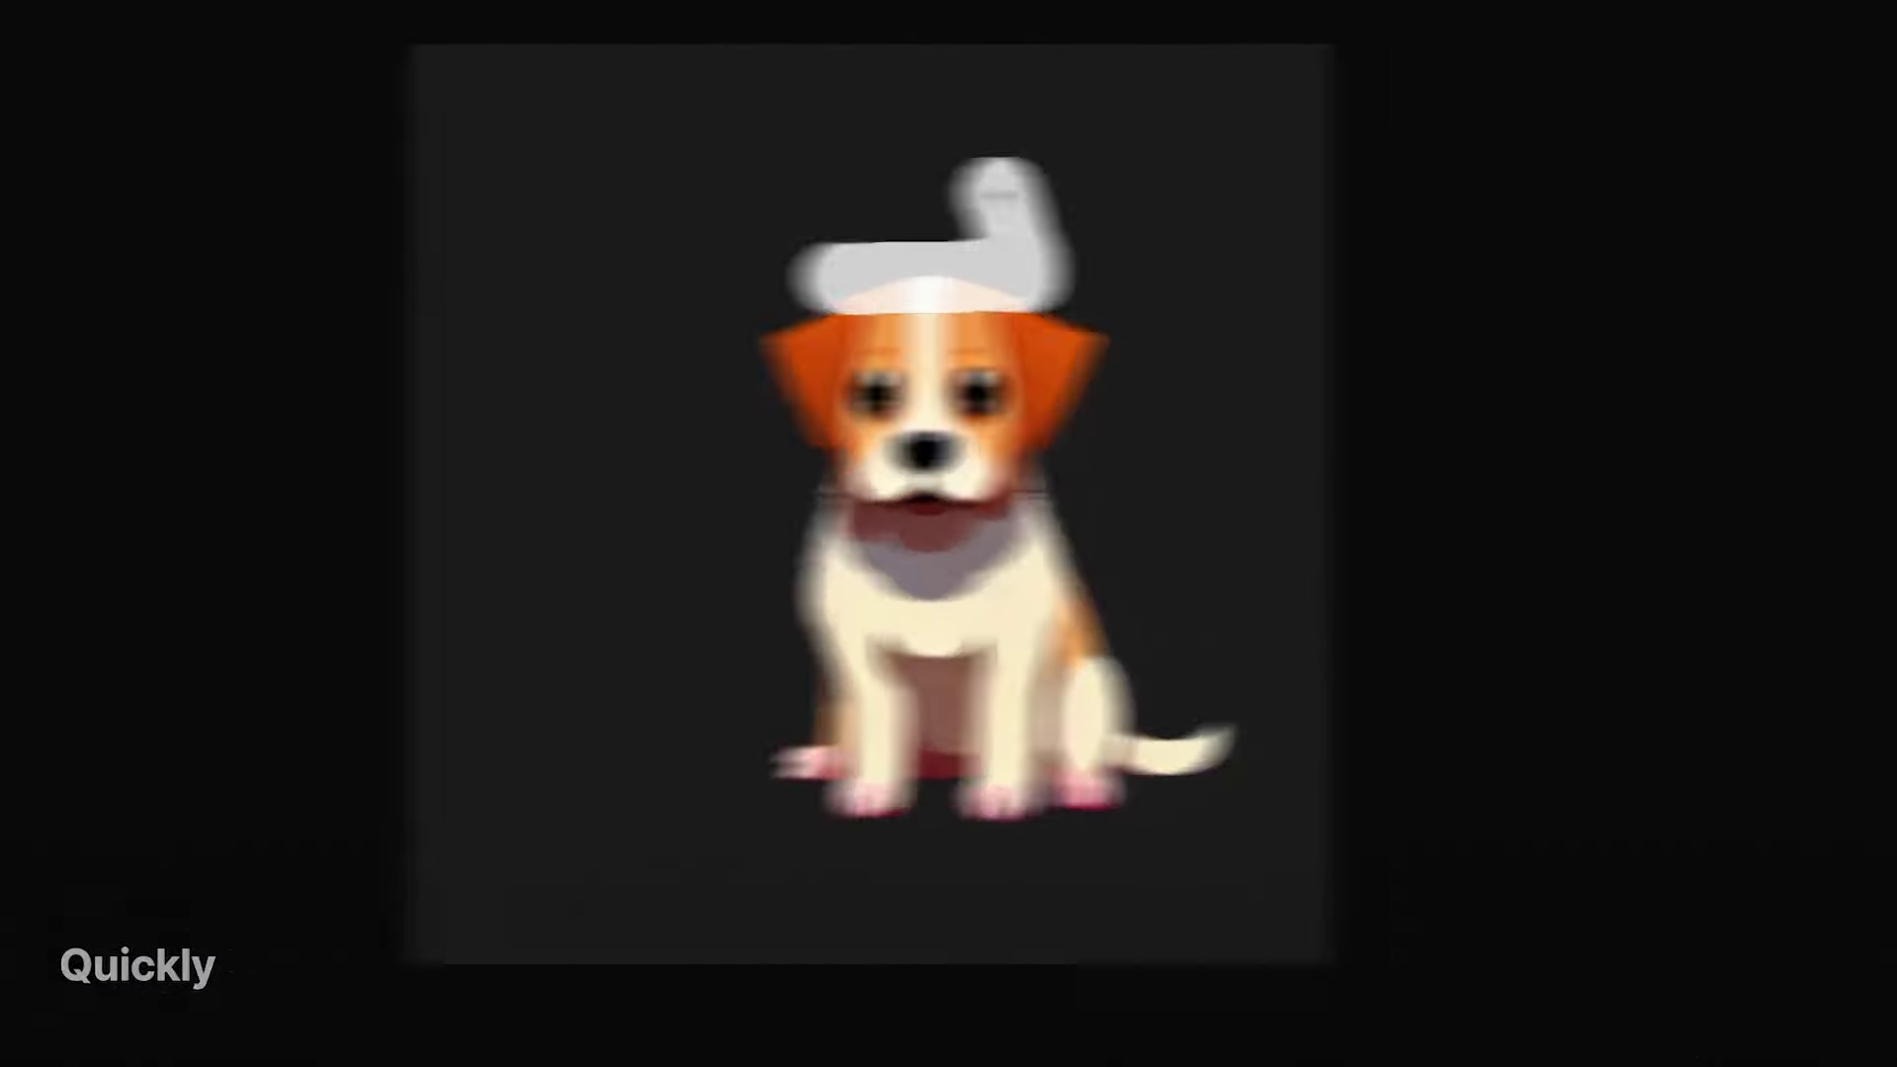
drag(998, 192, 915, 221)
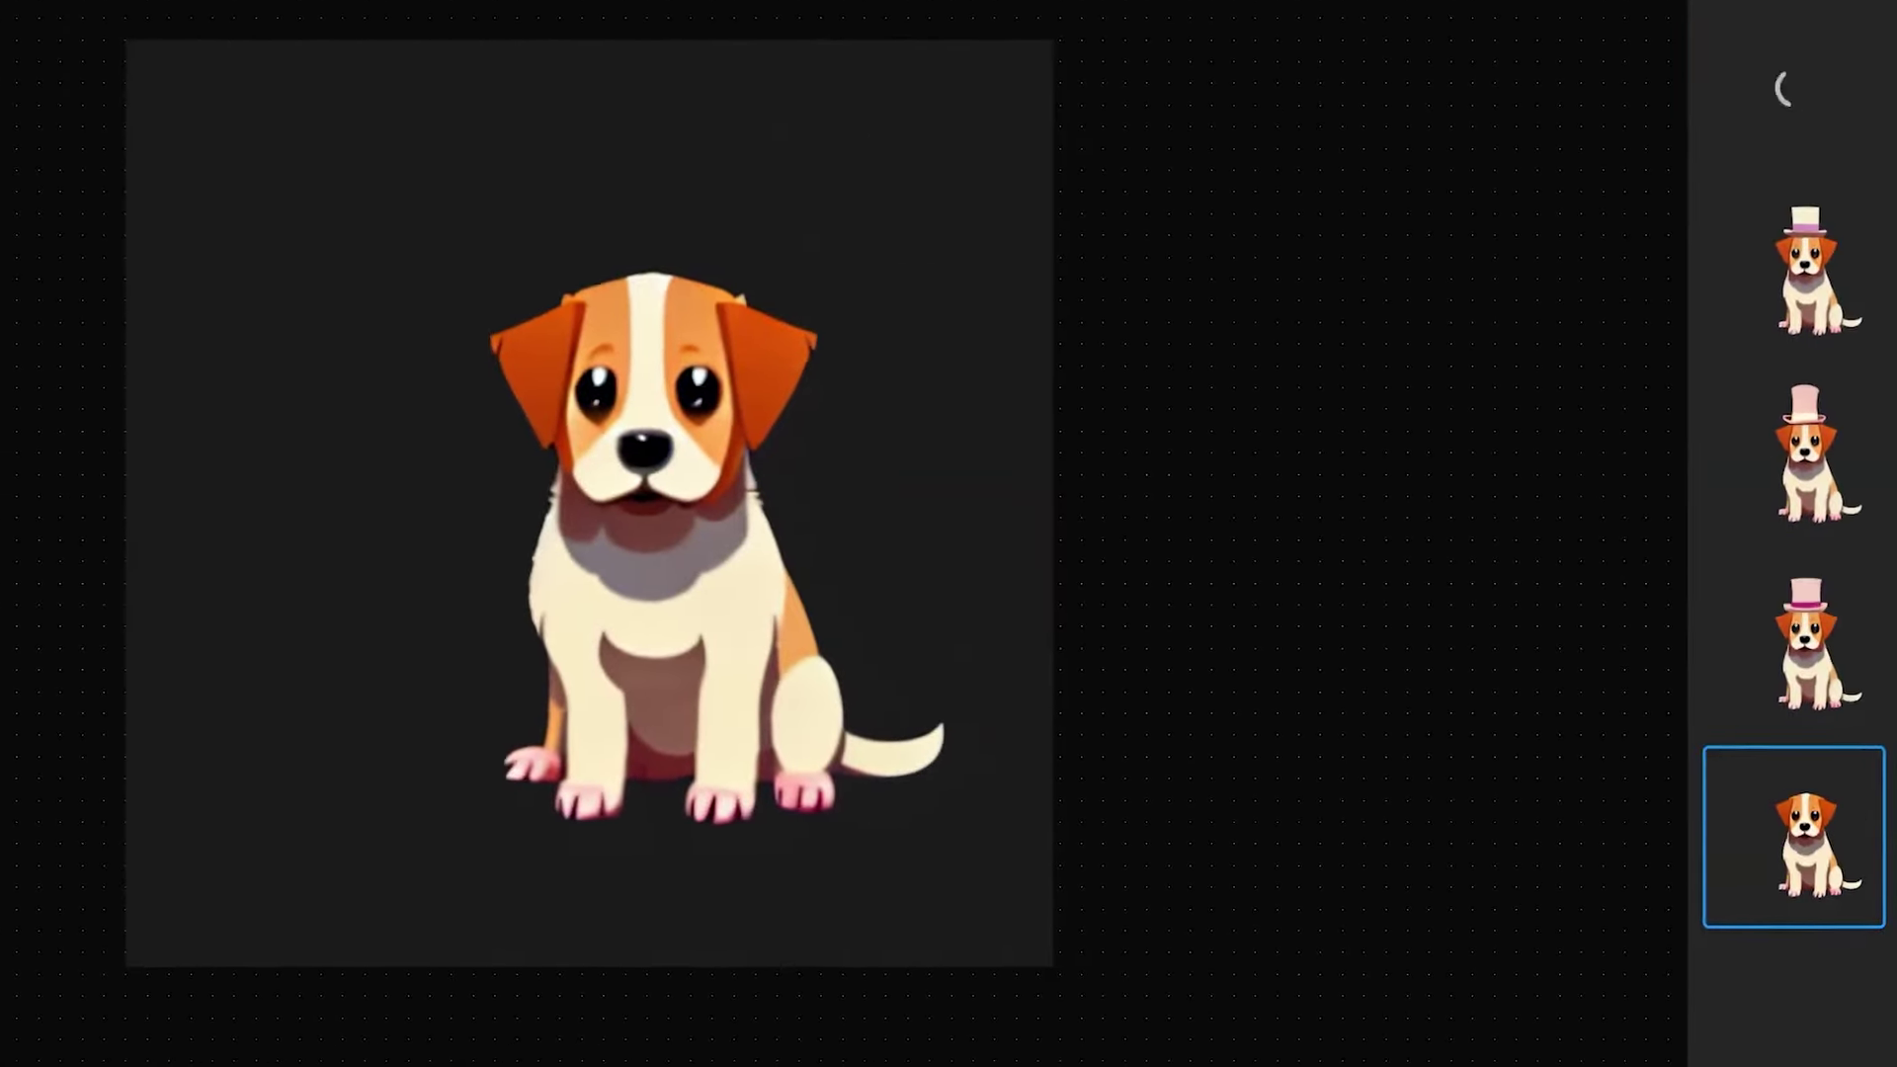